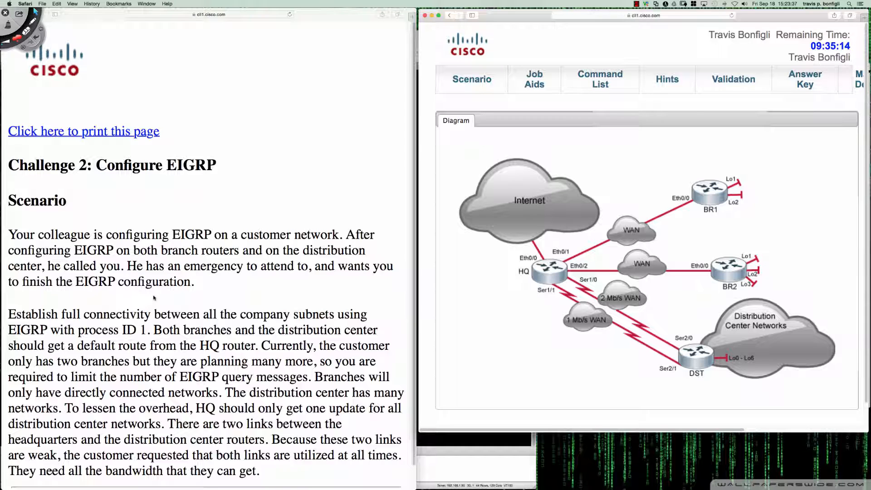
# Open the HQ router's console and enter global configuration mode from privileged mode
pyautogui.click(542, 275)
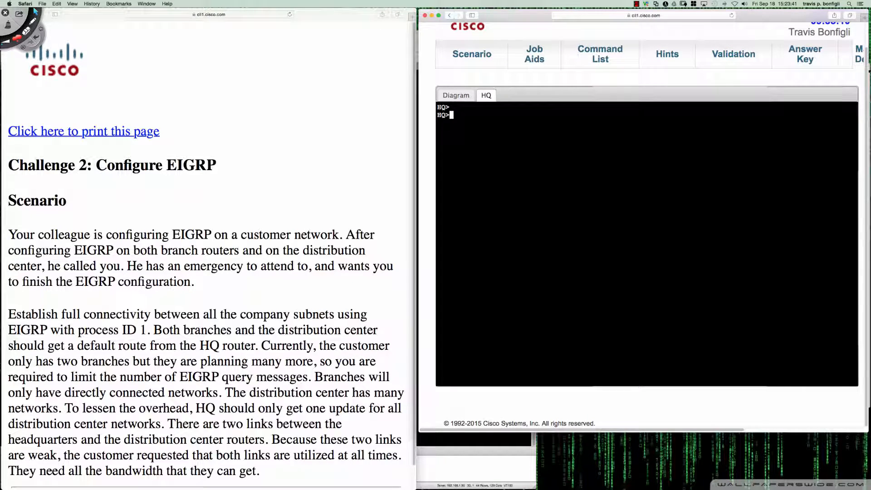
pyautogui.press('Return')
pyautogui.press('Return')
pyautogui.press('Return')
pyautogui.write('en')
pyautogui.press('Return')
pyautogui.write('conf t')
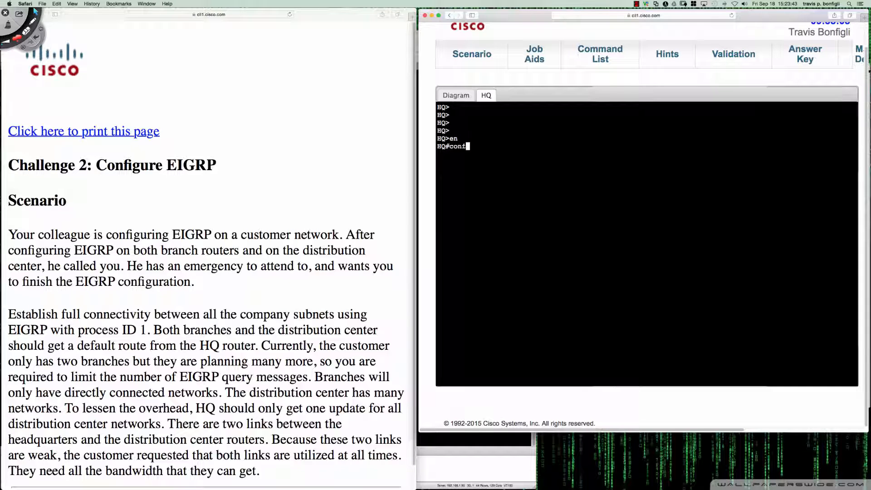
pyautogui.press('Return')
# Display the EIGRP section of the HQ router's running configuration
pyautogui.write('do sh run ')
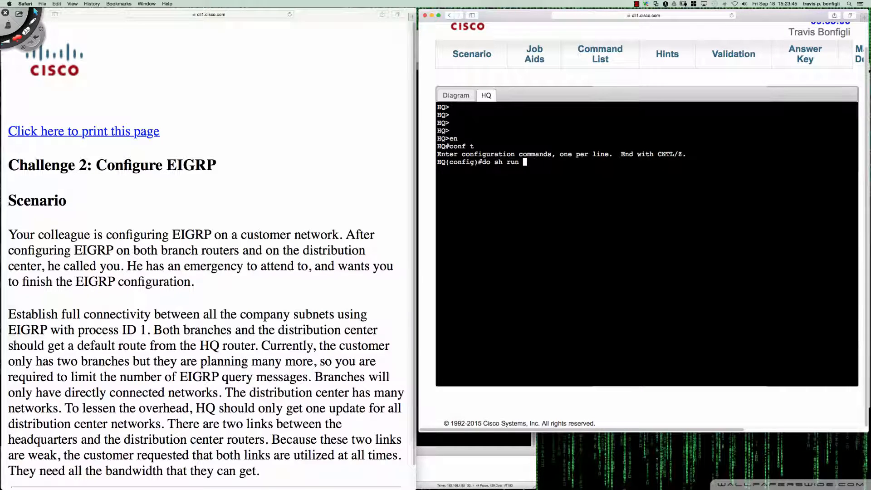
pyautogui.write('| sec eigrp')
pyautogui.press('Return')
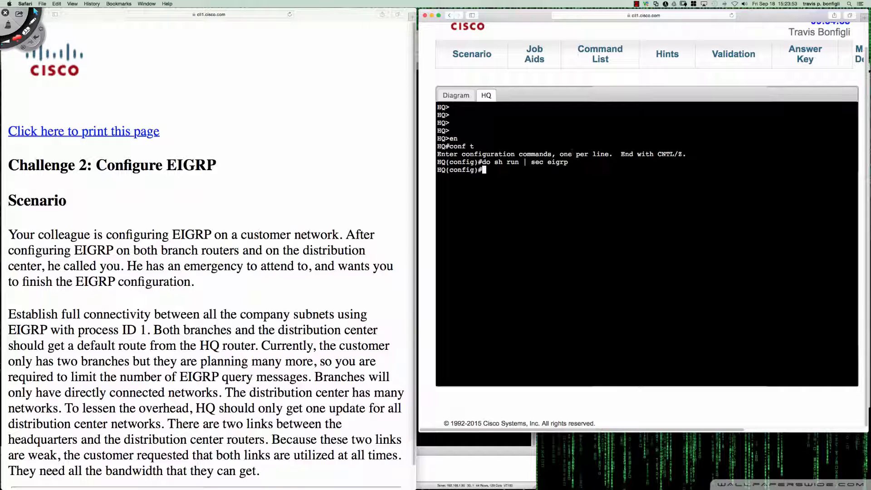
# Open the consoles of routers BR1, BR2 and DST from the network diagram
pyautogui.click(455, 95)
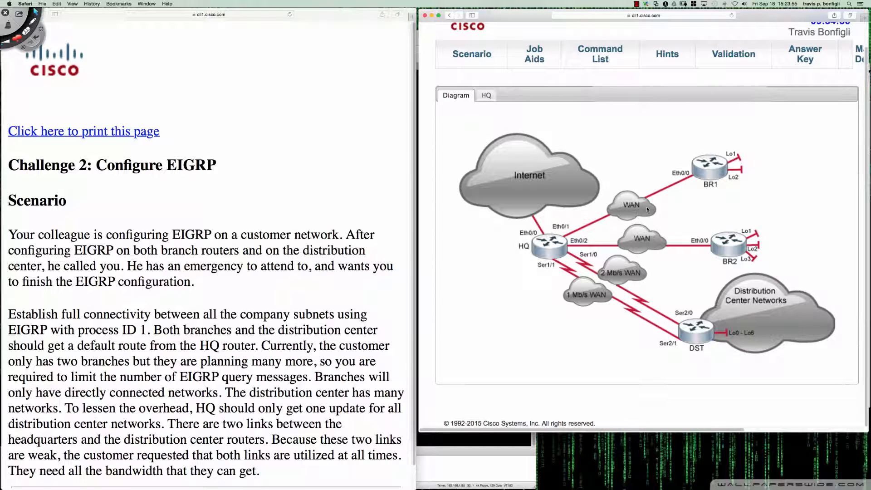
pyautogui.click(704, 176)
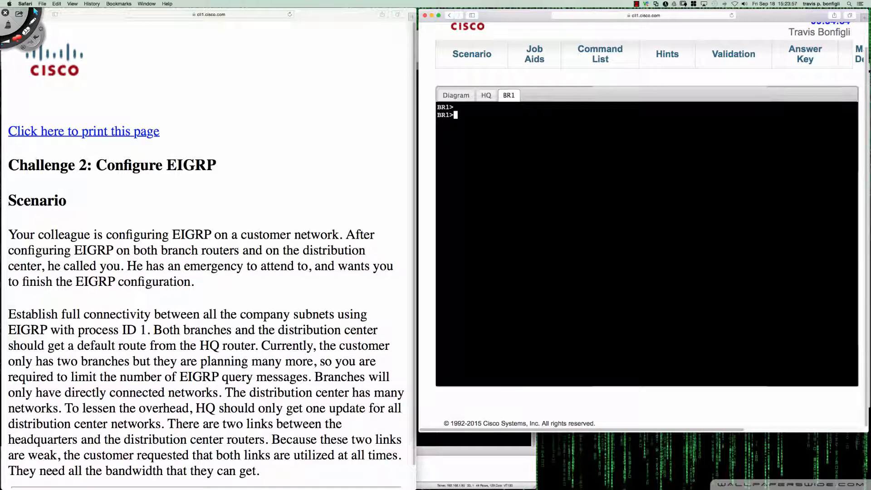
pyautogui.click(463, 97)
pyautogui.click(720, 248)
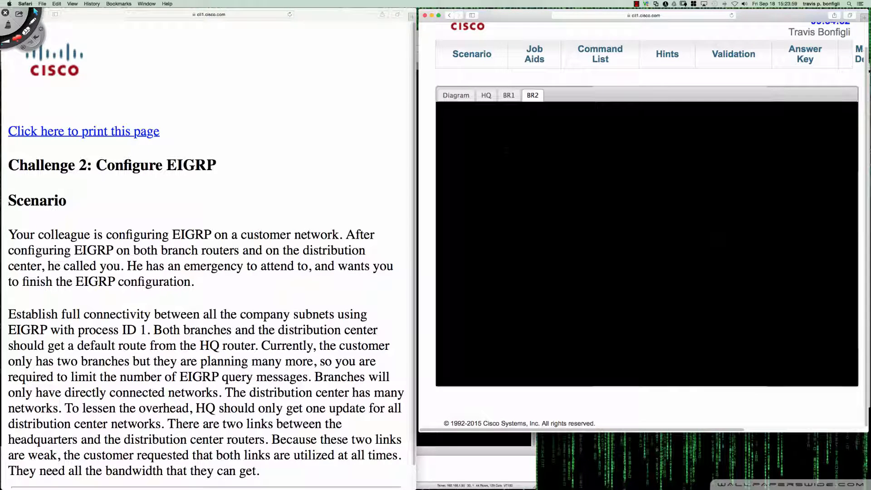
pyautogui.click(456, 95)
pyautogui.click(687, 331)
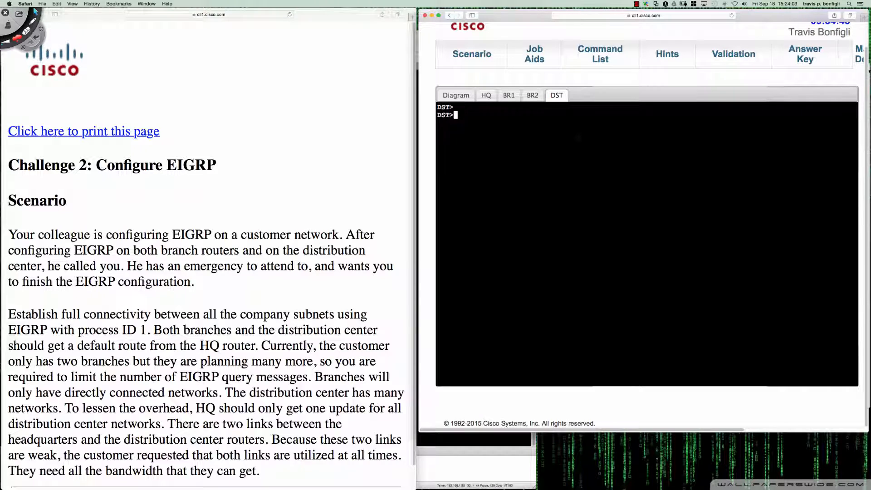
# Enter privileged mode on DST and display the EIGRP section of its running configuration
pyautogui.write('en')
pyautogui.press('Return')
pyautogui.write('sh run | sec eigrp')
pyautogui.press('Return')
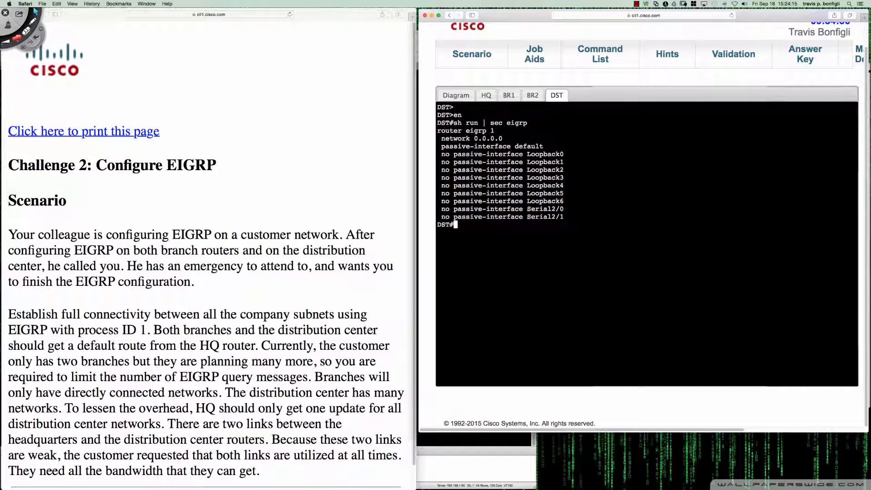
pyautogui.click(161, 335)
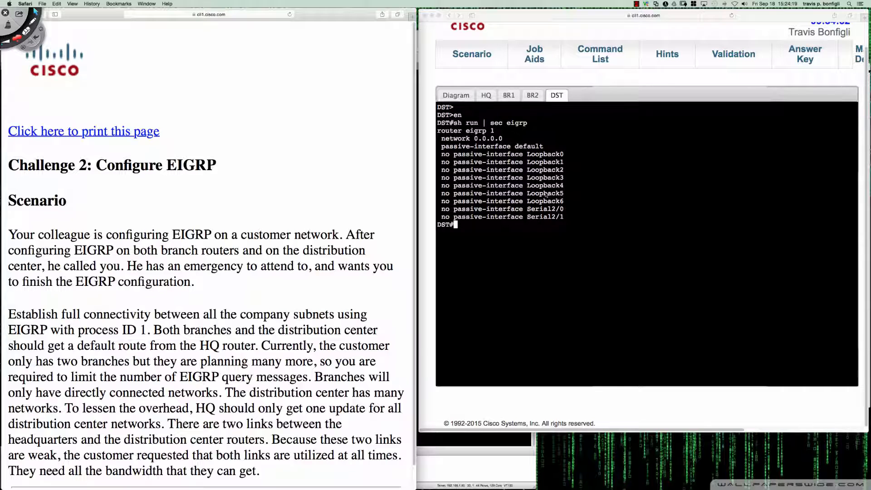
# Enter privileged mode on BR2 and display the EIGRP section of its running configuration using the filter "eig"
pyautogui.click(531, 97)
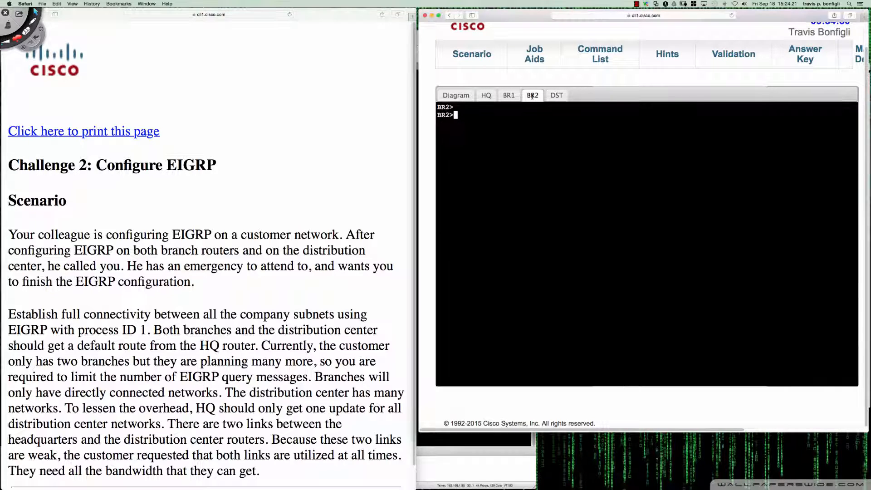
pyautogui.write('en')
pyautogui.press('Return')
pyautogui.write('sh ip')
pyautogui.press('BackSpace')
pyautogui.press('BackSpace')
pyautogui.press('BackSpace')
pyautogui.write('run | sec eigpr')
pyautogui.press('Return')
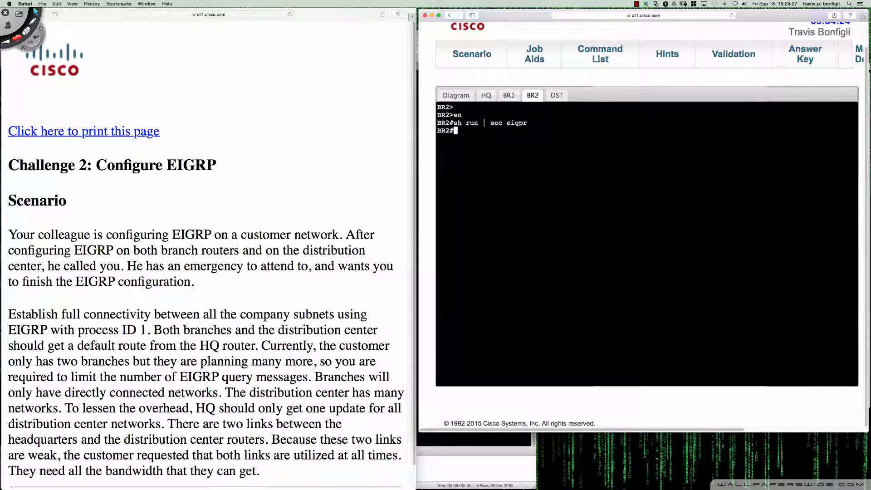
pyautogui.press('Up')
pyautogui.press('BackSpace')
pyautogui.press('BackSpace')
pyautogui.press('Return')
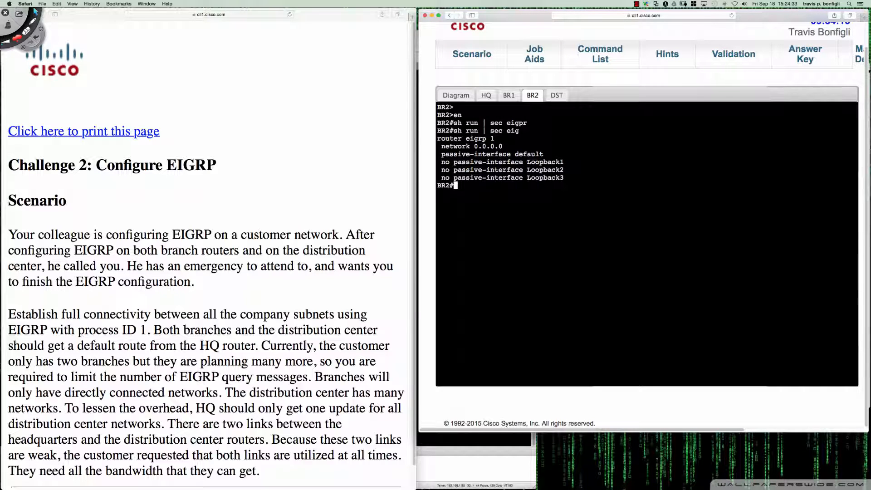
# Enter global configuration mode on BR1 and display the EIGRP section of its running configuration
pyautogui.click(508, 96)
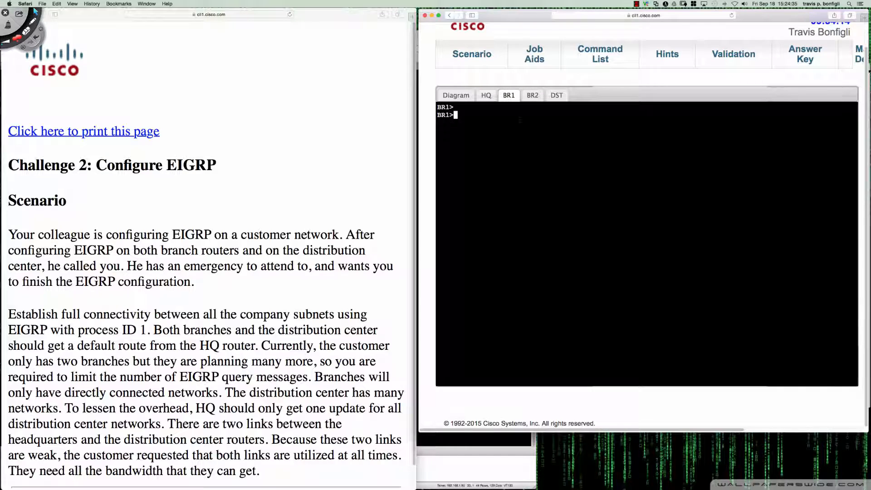
pyautogui.write('en')
pyautogui.press('Return')
pyautogui.write('conf t')
pyautogui.press('Return')
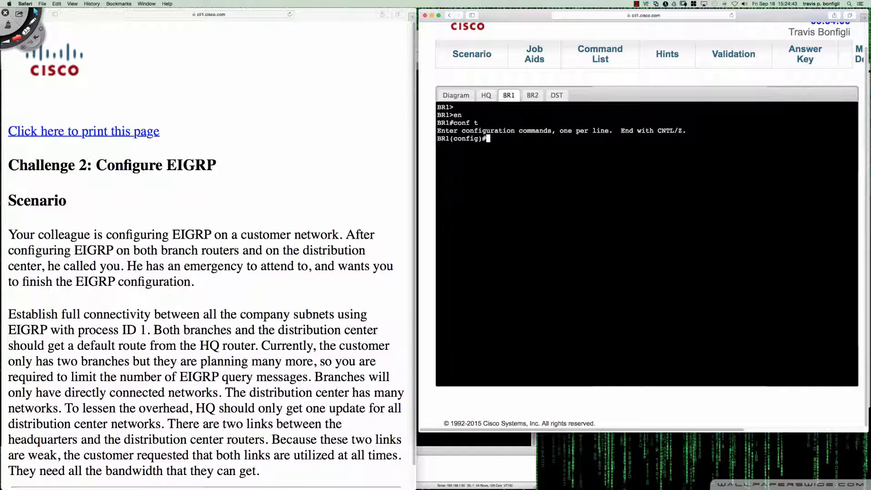
pyautogui.write('do sh run | sec eigrp')
pyautogui.press('Return')
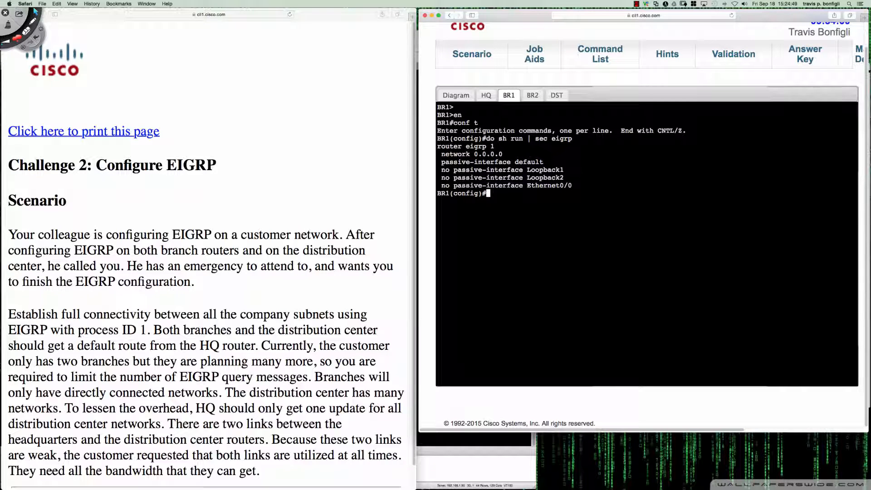
# Return to the HQ console and display the brief IPv4 interface summary
pyautogui.click(487, 96)
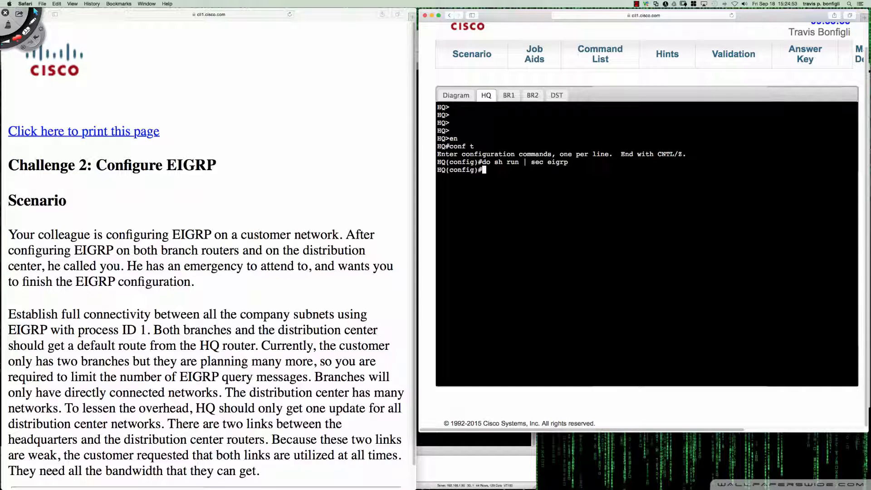
pyautogui.write('do sh ip int bri')
pyautogui.press('Return')
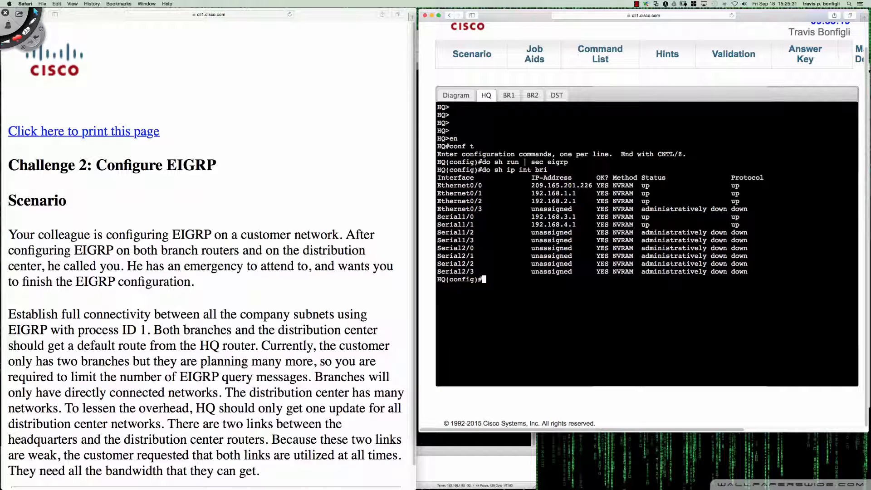
# Create a named EIGRP process CCNP on HQ and check it in the EIGRP section of the running configuration
pyautogui.write('router eigrp CCNP')
pyautogui.press('Return')
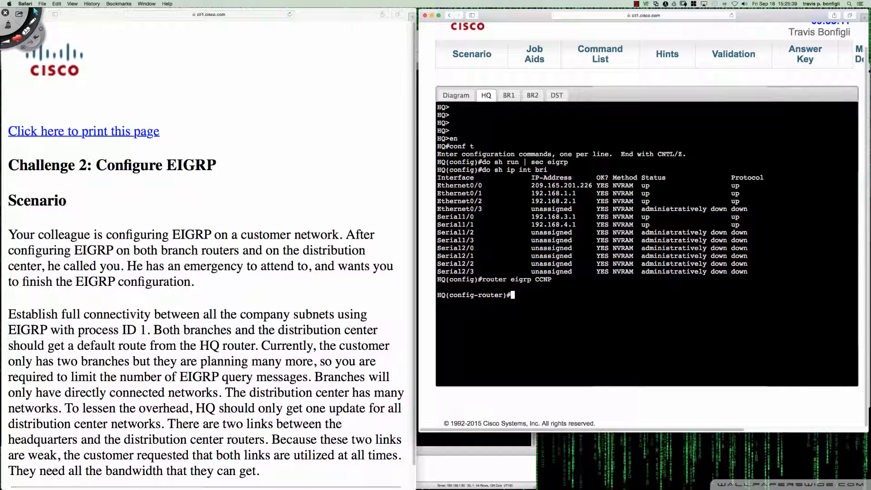
pyautogui.write('do sh run | sec eigrp')
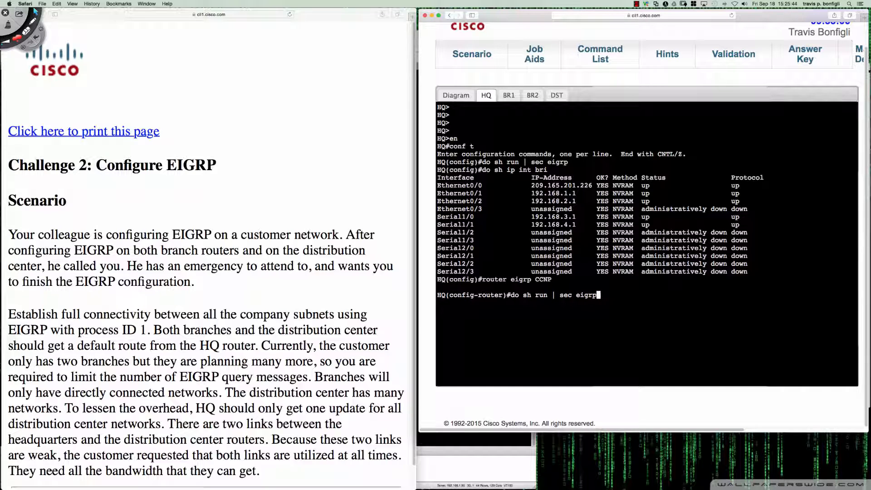
pyautogui.press('Return')
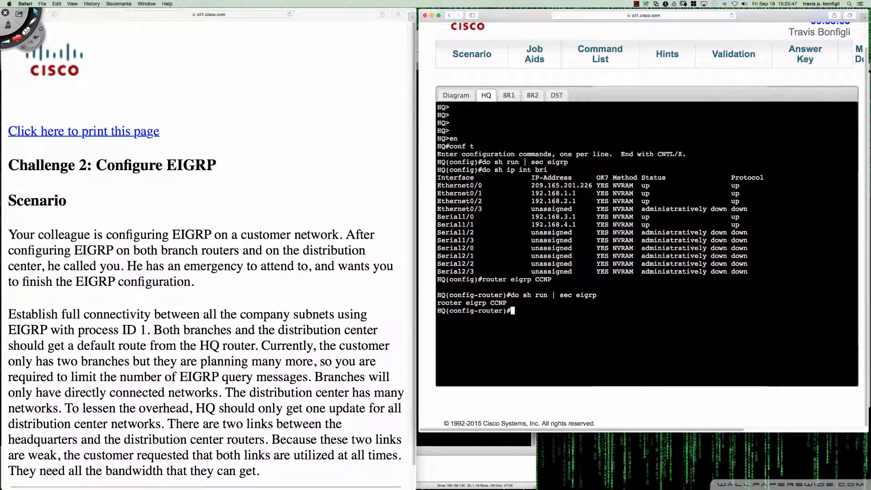
# Display the complete brief IPv6 interface summary on HQ and return to the router configuration prompt
pyautogui.press('Up')
pyautogui.press('Down')
pyautogui.write('do sh ipv6 int bri')
pyautogui.press('Return')
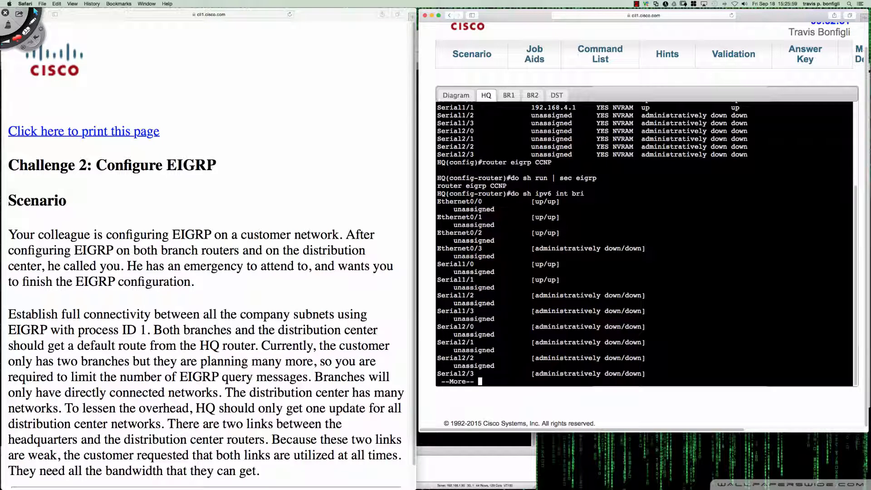
pyautogui.press('Return')
pyautogui.press('Return')
pyautogui.press('Return')
pyautogui.press('Return')
pyautogui.press('Return')
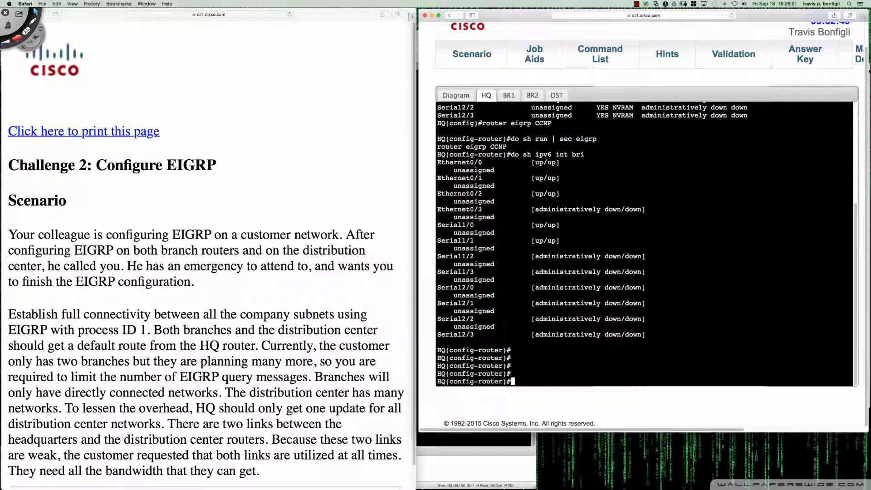
# Add an IPv4 unicast address family with autonomous system 1 to the CCNP EIGRP process
pyautogui.write('add')
pyautogui.press('Tab')
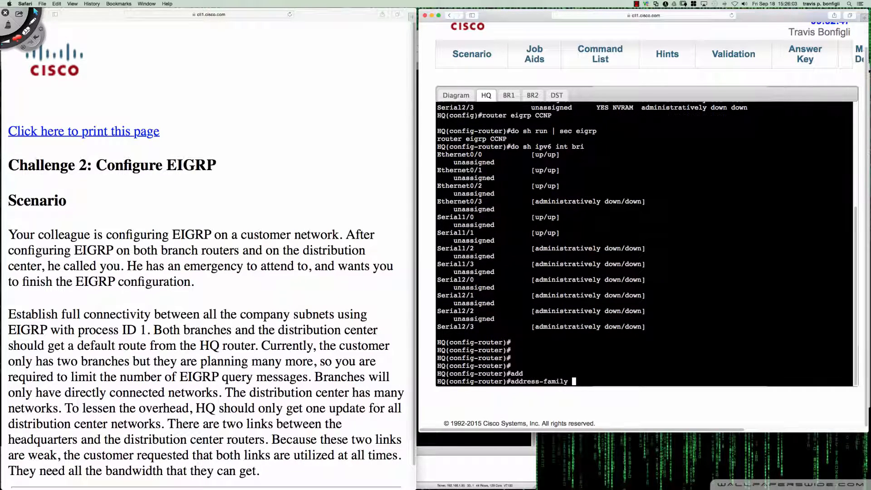
pyautogui.write('ipv4 un')
pyautogui.press('Tab')
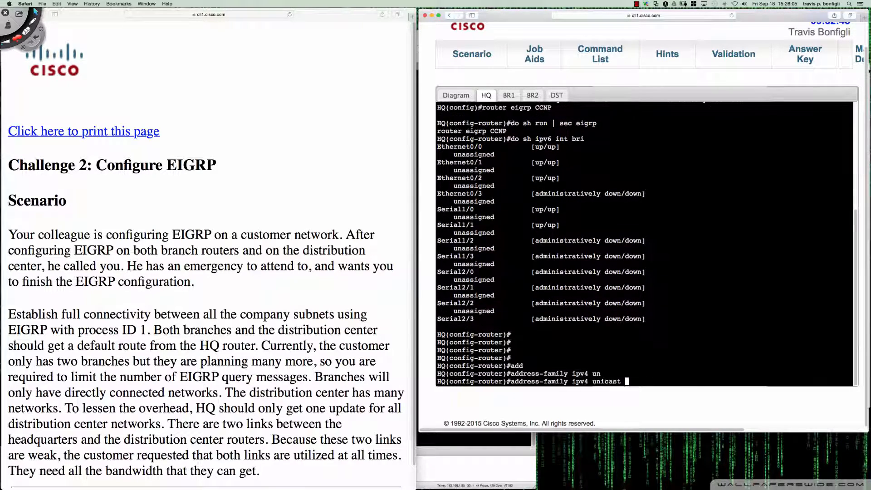
pyautogui.write('?as 1')
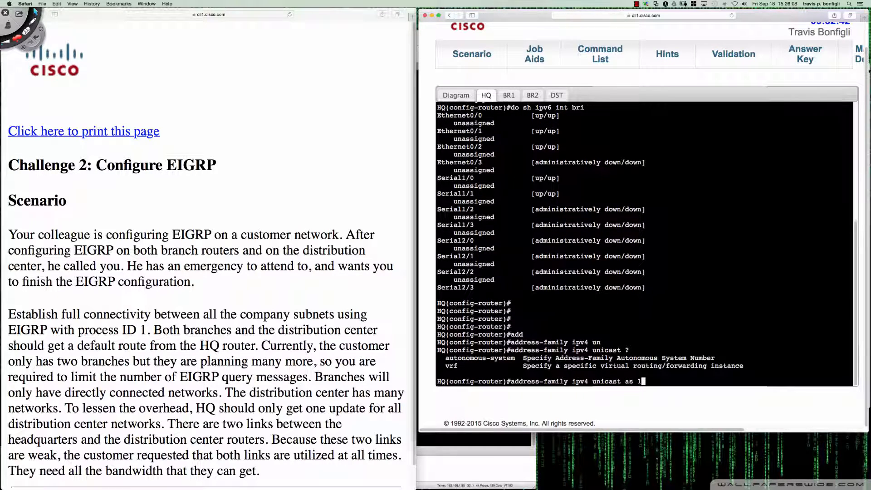
pyautogui.press('Return')
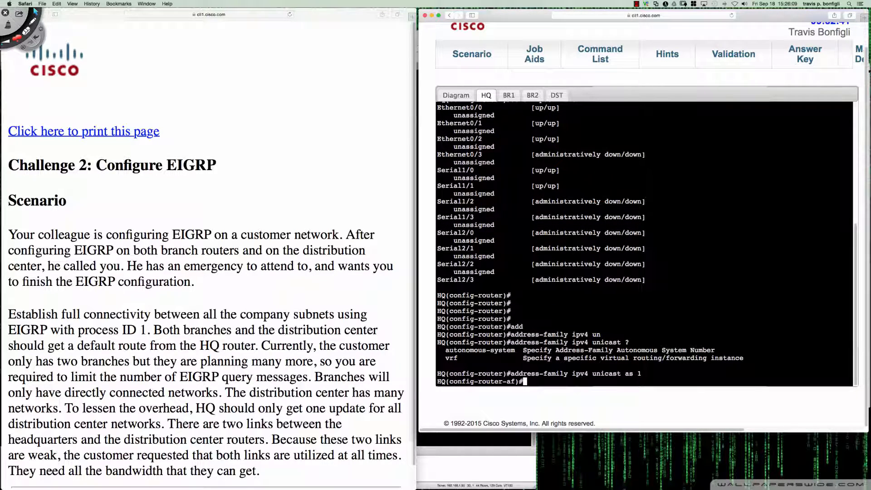
# List the available address-family commands and try to set metric version 32 at the address-family level
pyautogui.write('?')
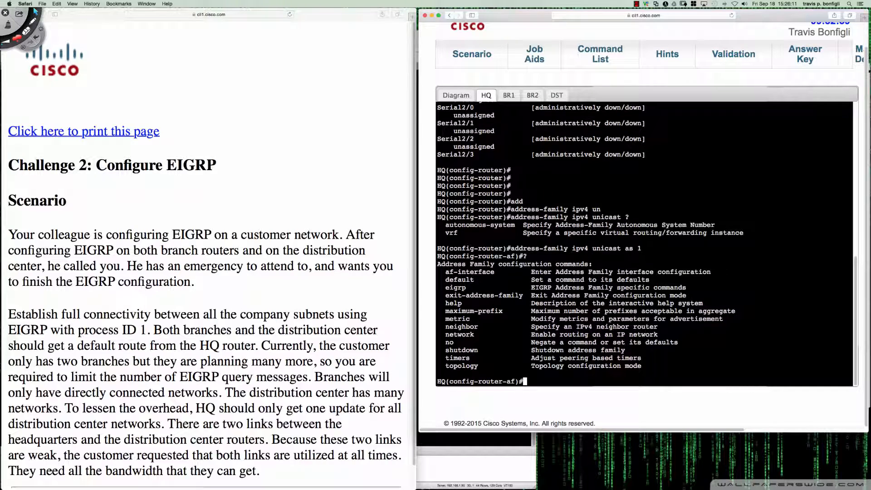
pyautogui.write('metr')
pyautogui.press('Tab')
pyautogui.write('ver')
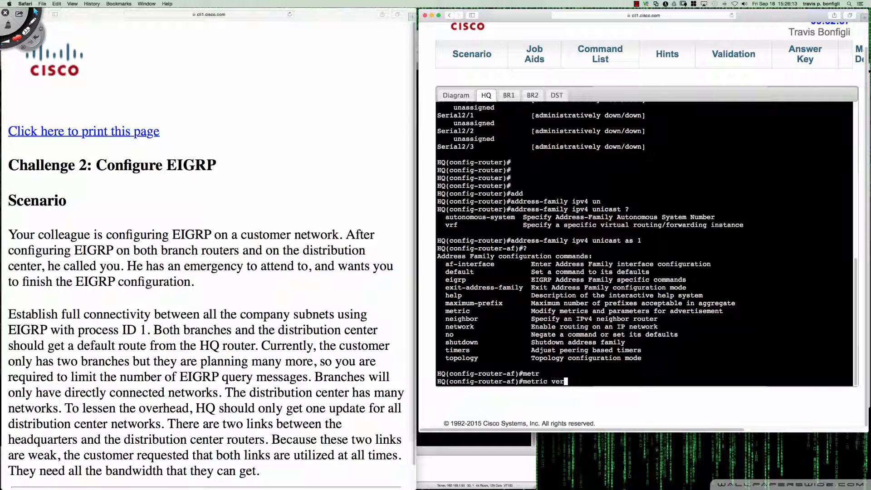
pyautogui.write('sion 32')
pyautogui.press('Return')
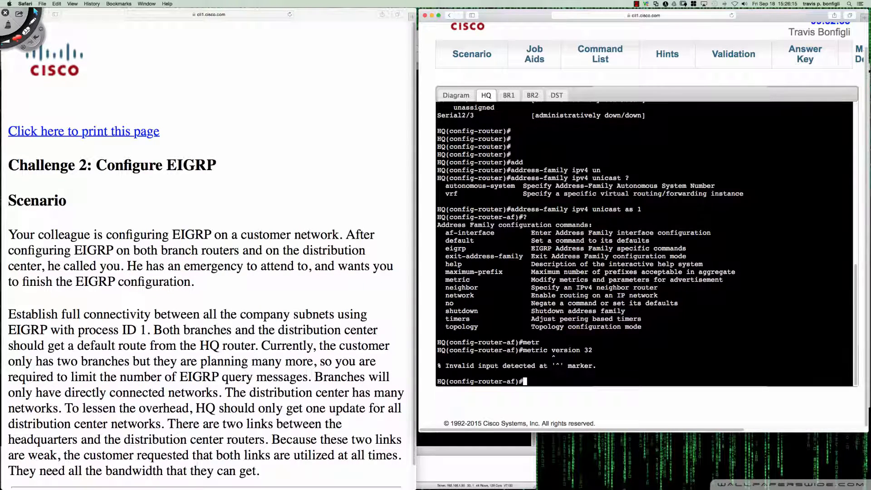
# Enter the base topology of the address family, list its commands and try to set metric version 32 there
pyautogui.write('top')
pyautogui.press('Tab')
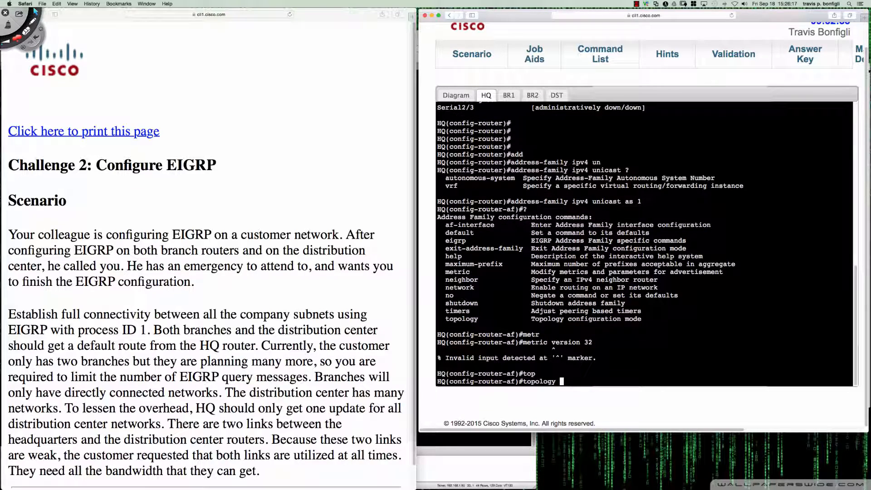
pyautogui.write('base')
pyautogui.press('Return')
pyautogui.write('?')
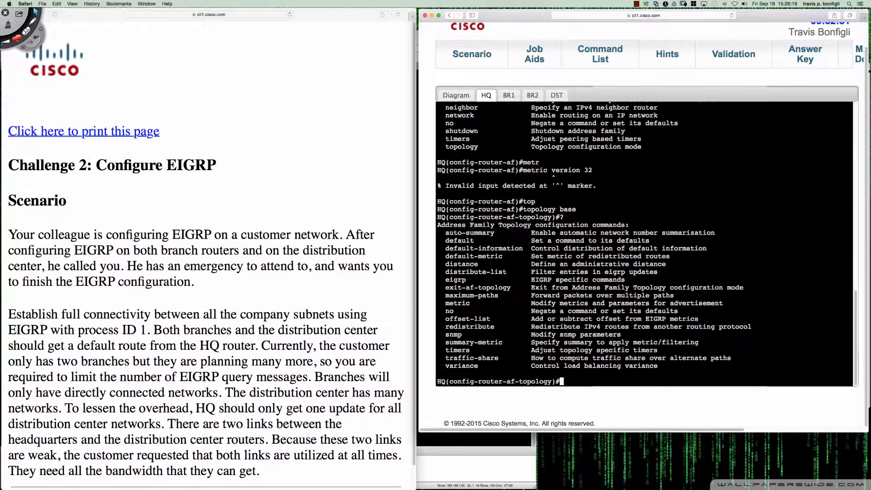
pyautogui.write('metric version 32')
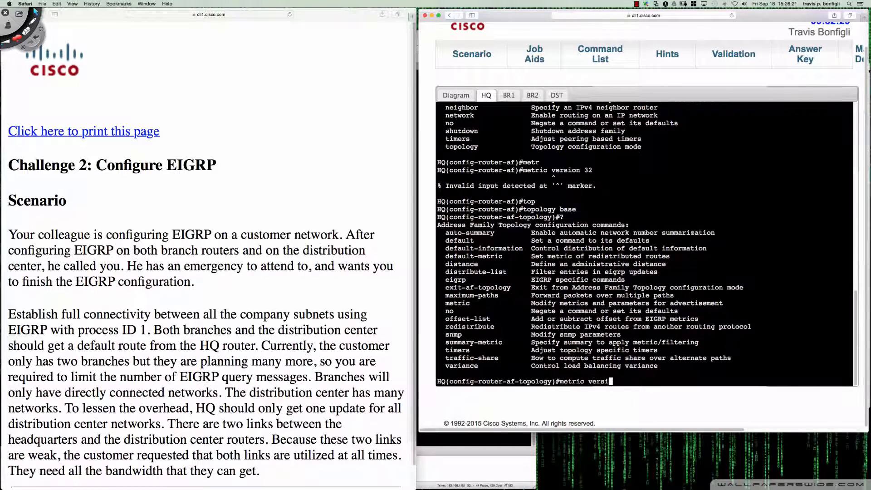
pyautogui.press('Return')
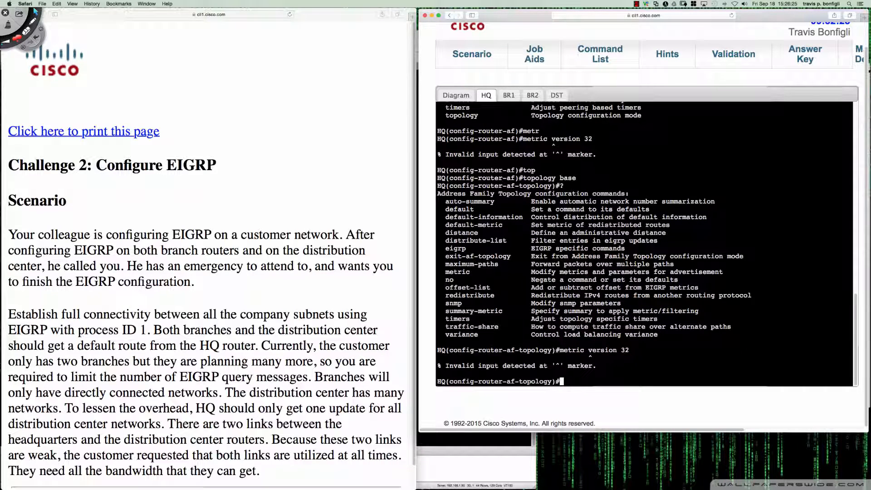
# Switch to SecureCRT and examine router R4's named EIGRP configuration for the metric version syntax
pyautogui.click(486, 468)
pyautogui.scroll(15, 332, 292)
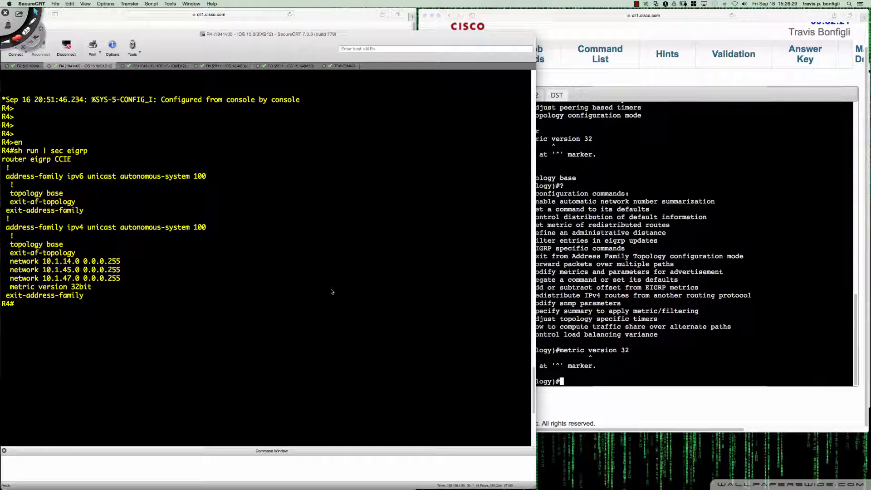
# Switch back to the Cisco challenge in Safari and exit the base topology on HQ to the address-family level
pyautogui.scroll(-3, 331, 291)
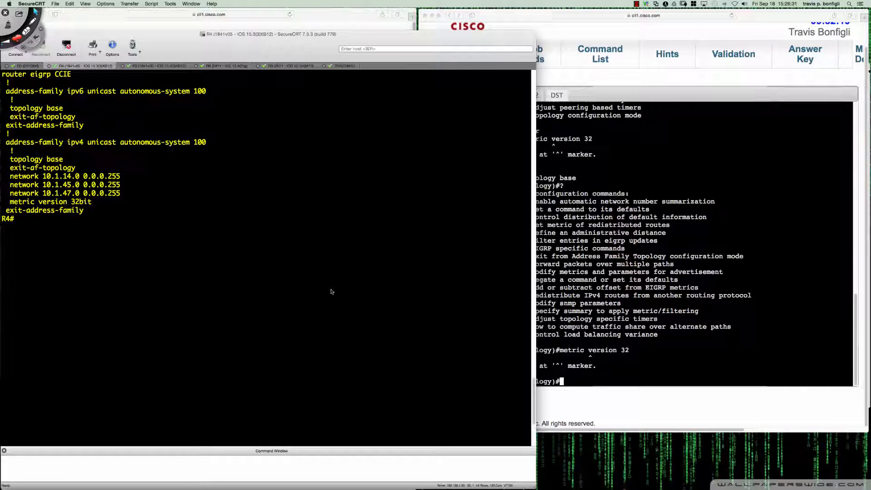
pyautogui.click(752, 355)
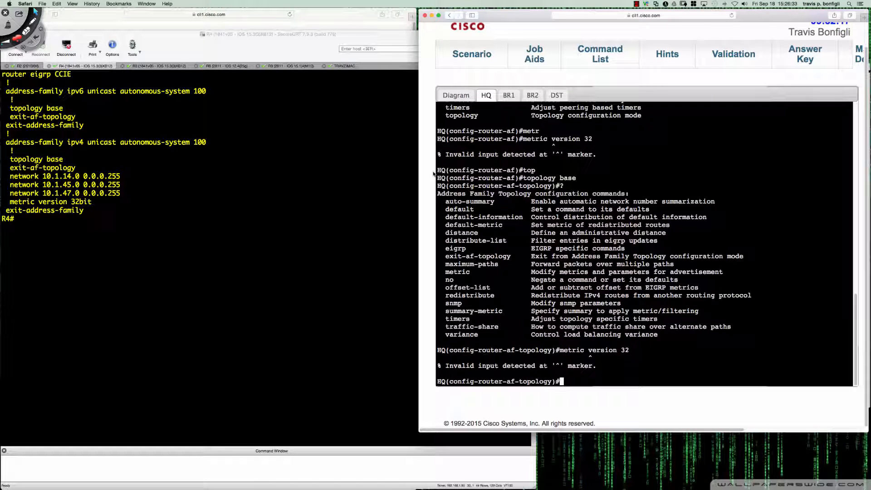
pyautogui.click(305, 18)
pyautogui.click(733, 352)
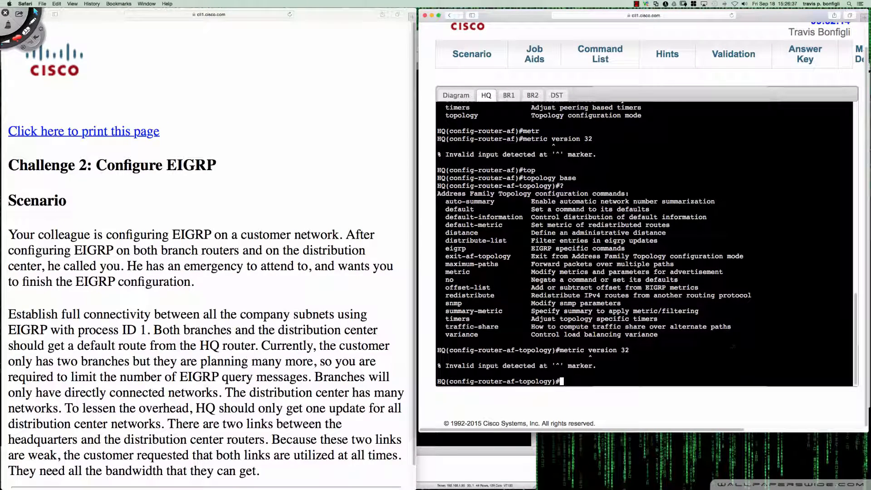
pyautogui.press('Return')
pyautogui.press('Return')
pyautogui.press('Return')
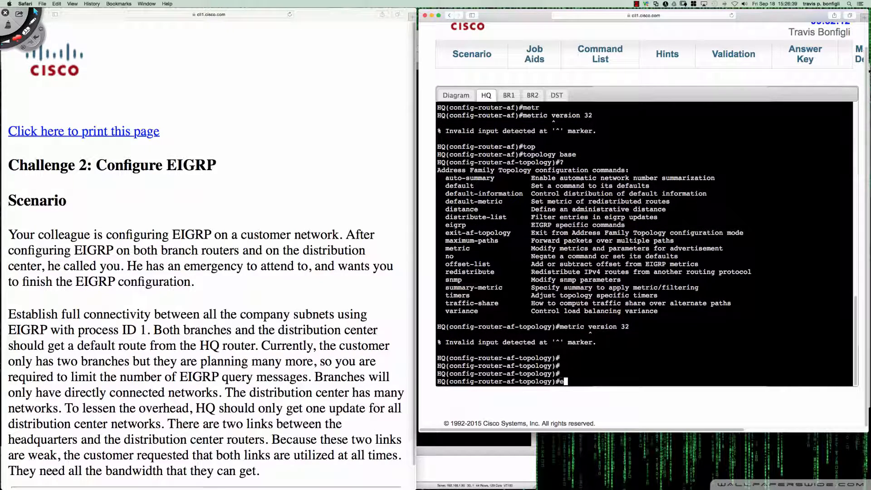
pyautogui.write('exit')
pyautogui.press('Return')
pyautogui.press('Return')
pyautogui.press('Return')
pyautogui.press('Return')
pyautogui.press('Return')
pyautogui.press('Return')
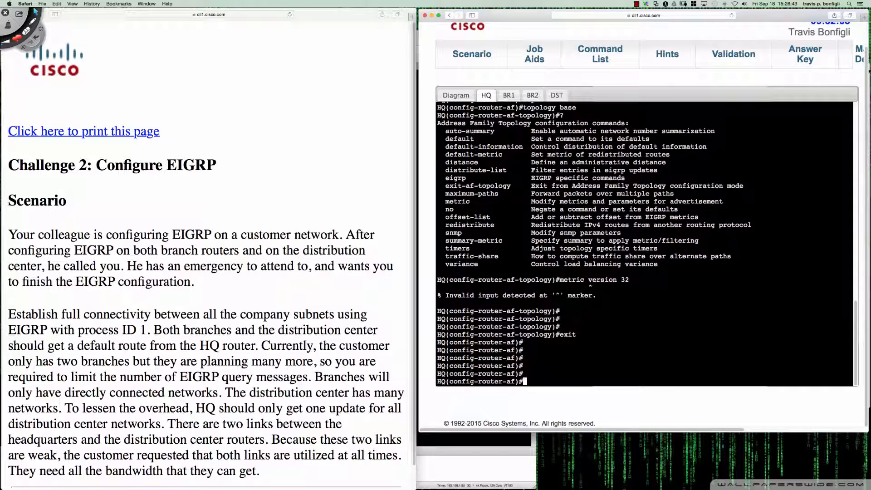
# Enter the default af-interface configuration of HQ's EIGRP address family
pyautogui.write('af')
pyautogui.write('-')
pyautogui.press('Tab')
pyautogui.write('def')
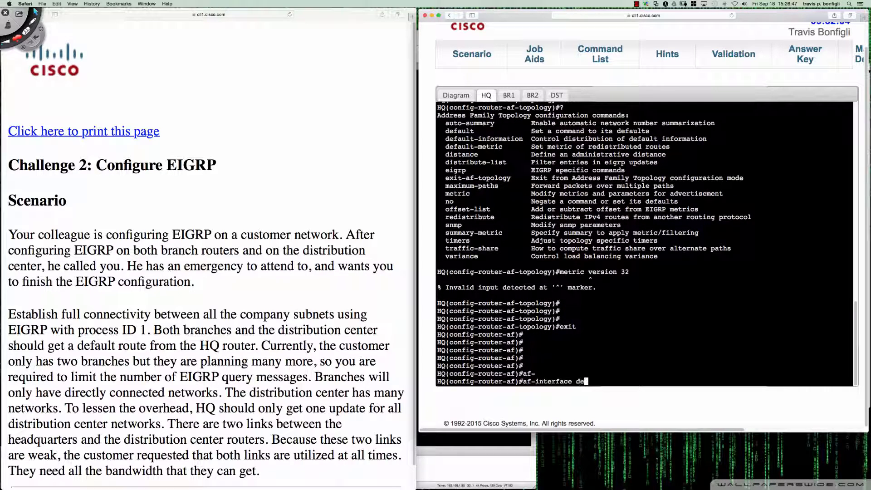
pyautogui.press('Tab')
pyautogui.write('pass')
pyautogui.press('Return')
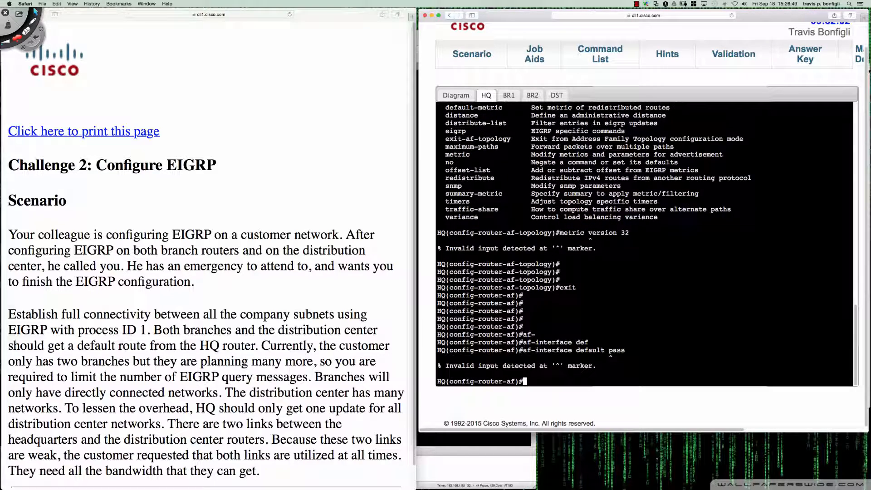
pyautogui.press('Up')
pyautogui.press('BackSpace')
pyautogui.press('BackSpace')
pyautogui.press('BackSpace')
pyautogui.press('BackSpace')
pyautogui.press('BackSpace')
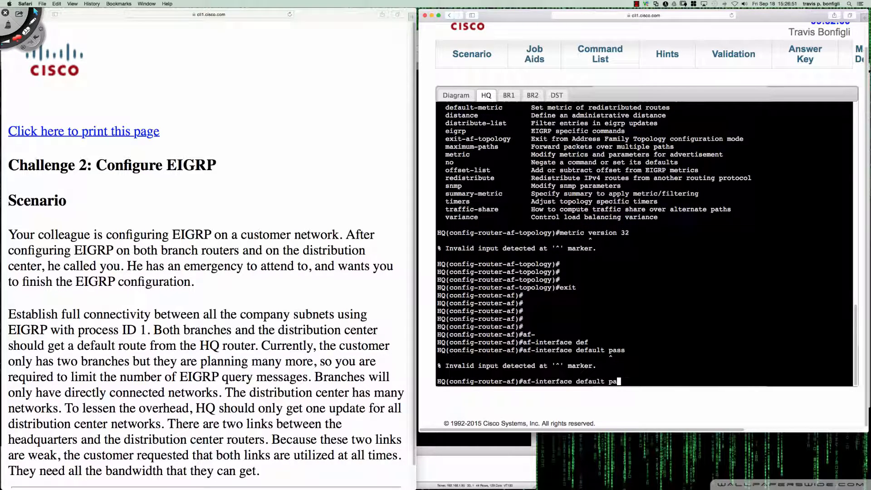
pyautogui.press('Return')
# Make the default address-family interface passive and shut EIGRP down on it
pyautogui.write('pass')
pyautogui.press('Tab')
pyautogui.press('Return')
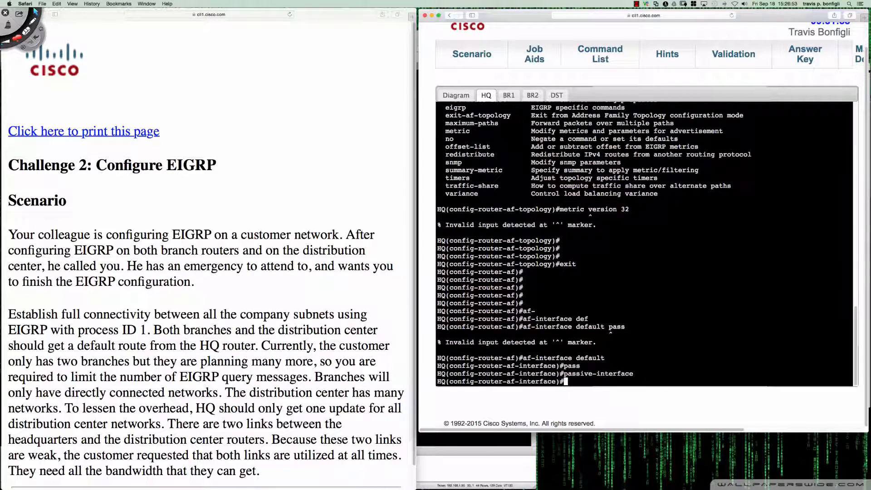
pyautogui.write('shut')
pyautogui.press('Return')
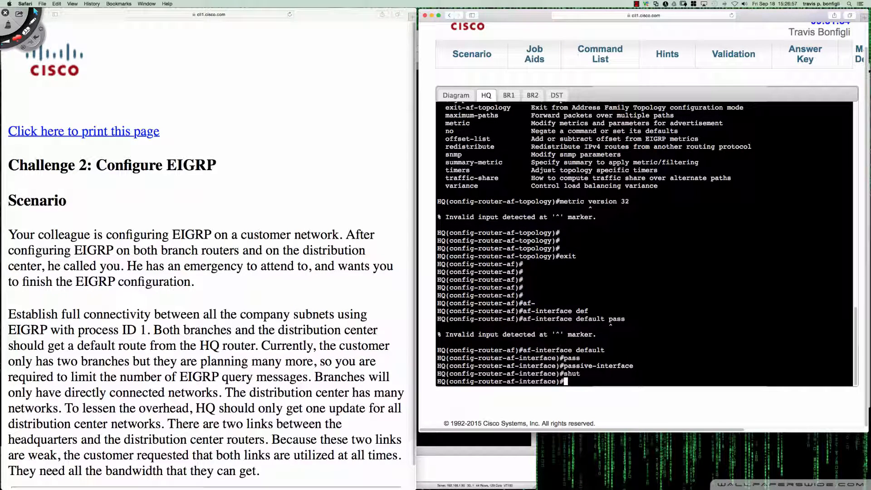
pyautogui.press('Return')
pyautogui.press('Return')
pyautogui.press('Return')
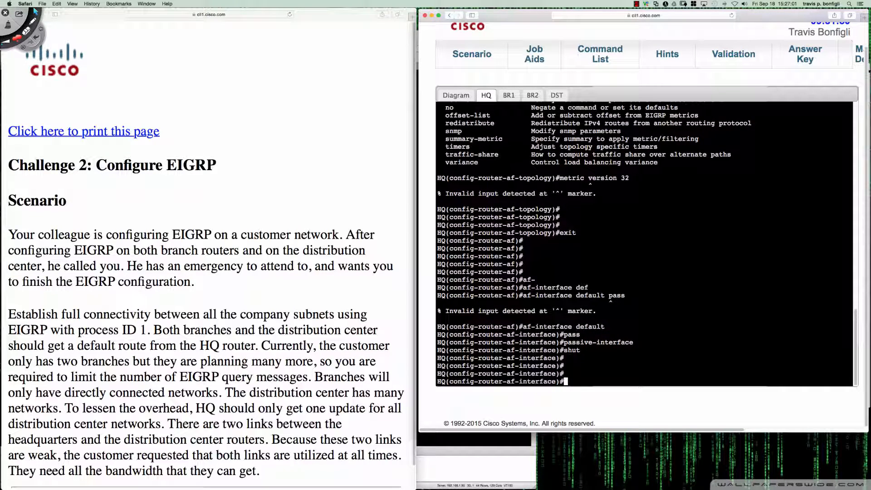
# Exit the default af-interface configuration and list HQ's IP interfaces in brief
pyautogui.write('exit')
pyautogui.press('Return')
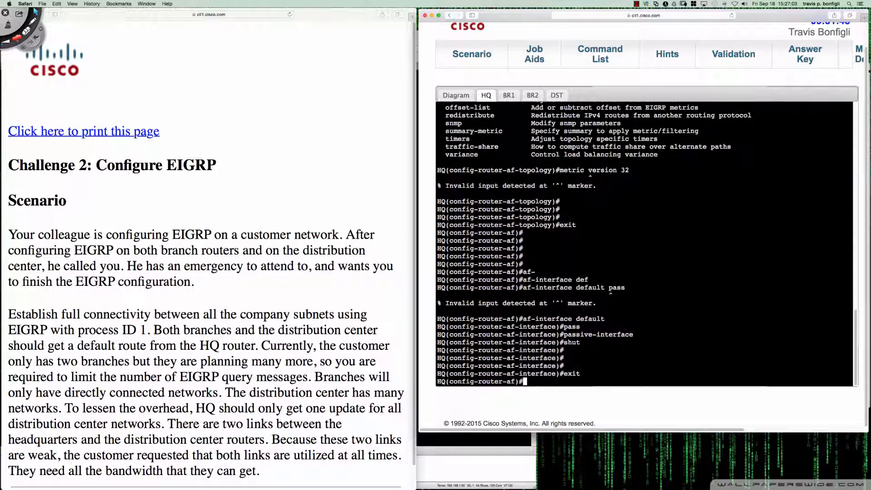
pyautogui.write('do sh ip int bri')
pyautogui.press('Return')
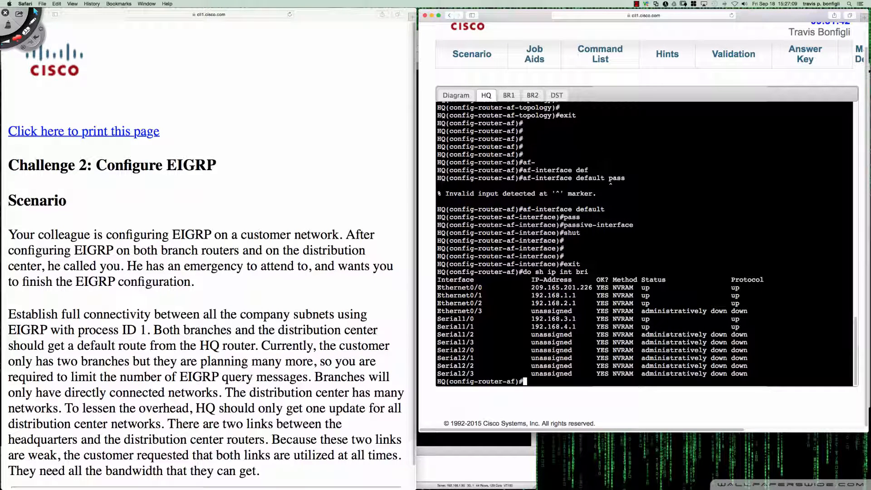
# Open the topology diagram, annotate HQ's Eth0/0 link as passive, mark its other interfaces and clear the markings
pyautogui.click(461, 94)
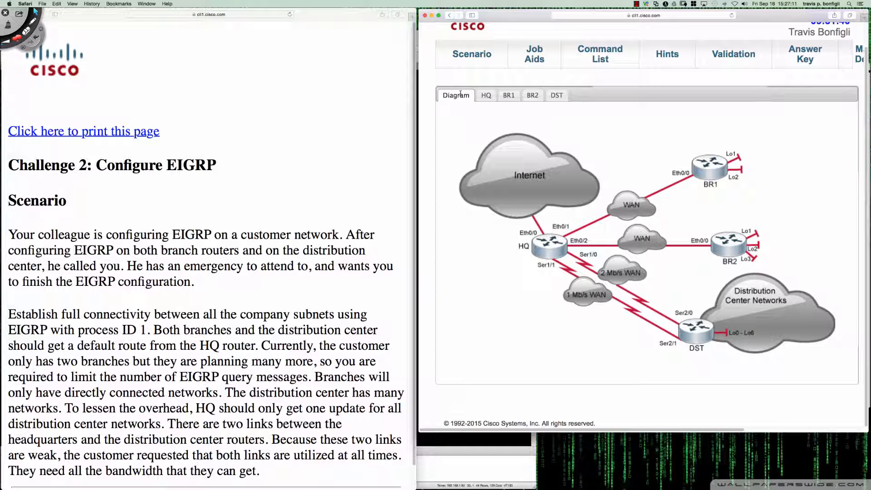
pyautogui.hotkey('ctrl', 'Tab')
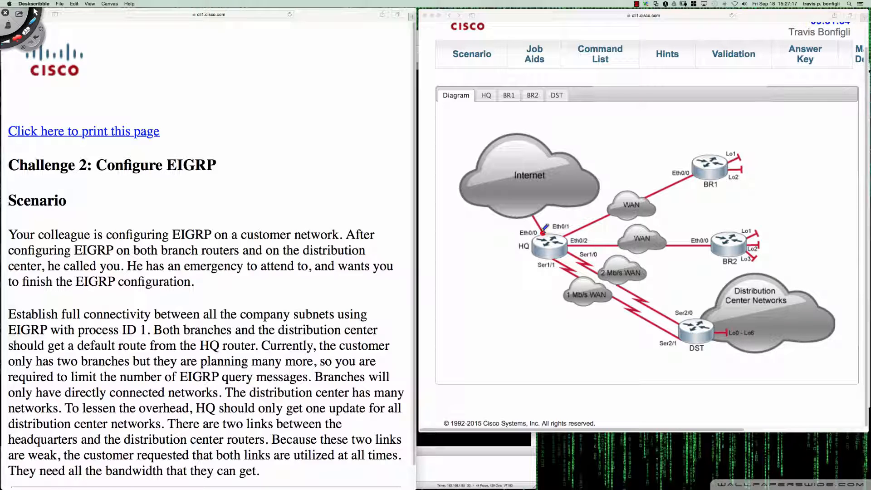
pyautogui.moveTo(543, 232)
pyautogui.mouseDown()
pyautogui.moveTo(557, 219)
pyautogui.moveTo(534, 225)
pyautogui.mouseUp()
pyautogui.moveTo(500, 233); pyautogui.dragTo(537, 222)
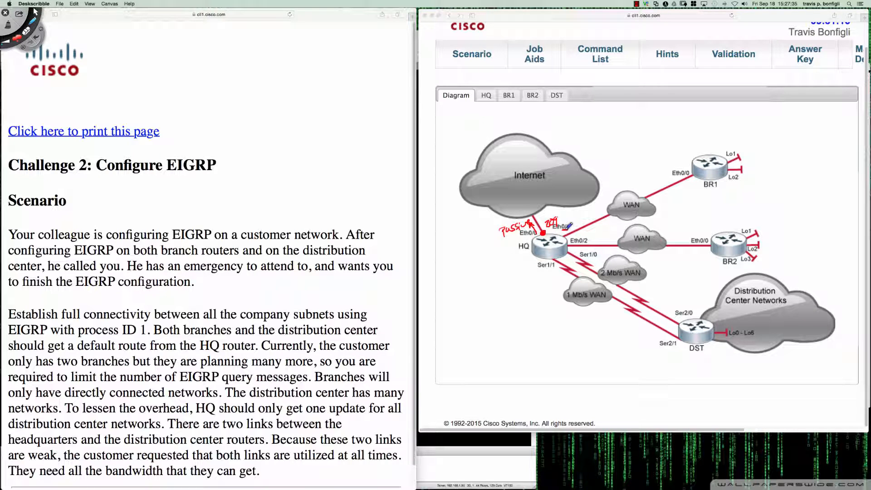
pyautogui.moveTo(581, 243); pyautogui.dragTo(599, 256)
pyautogui.moveTo(546, 270); pyautogui.dragTo(556, 270)
pyautogui.press('Delete')
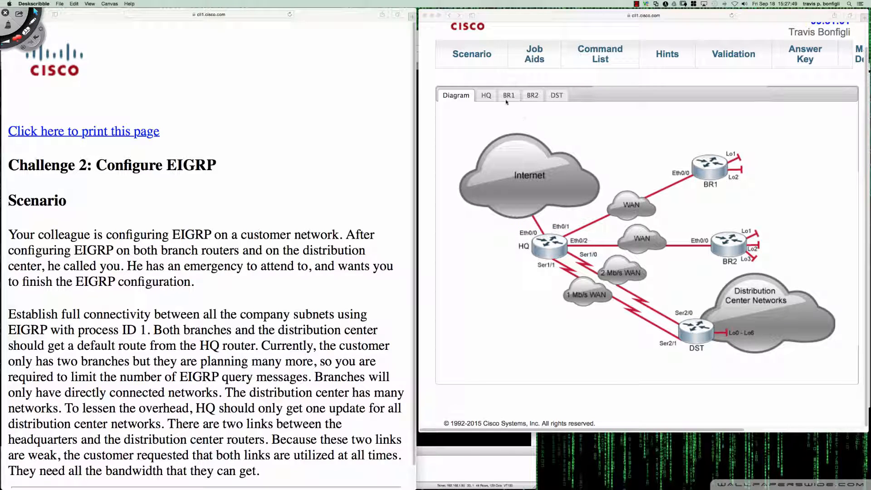
# Return to HQ's console and set address-family interface e0/1 to non-passive with EIGRP not shut down
pyautogui.click(486, 96)
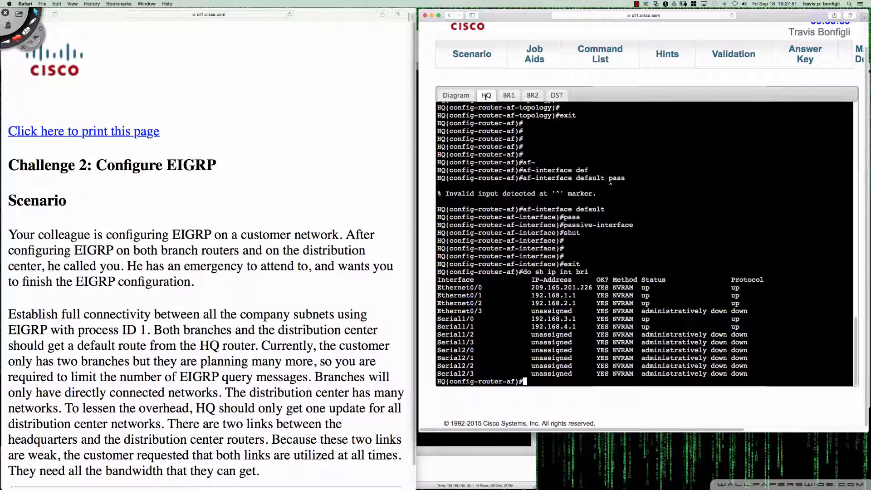
pyautogui.moveTo(698, 209); pyautogui.dragTo(698, 217)
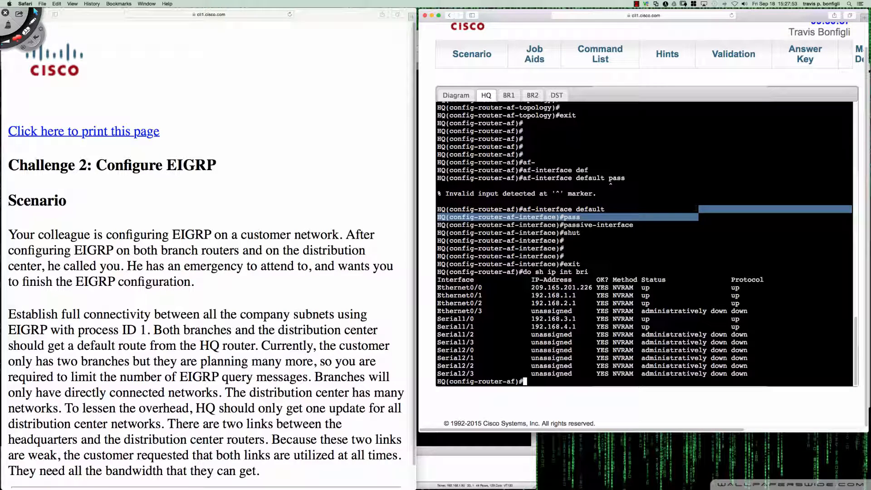
pyautogui.click(696, 209)
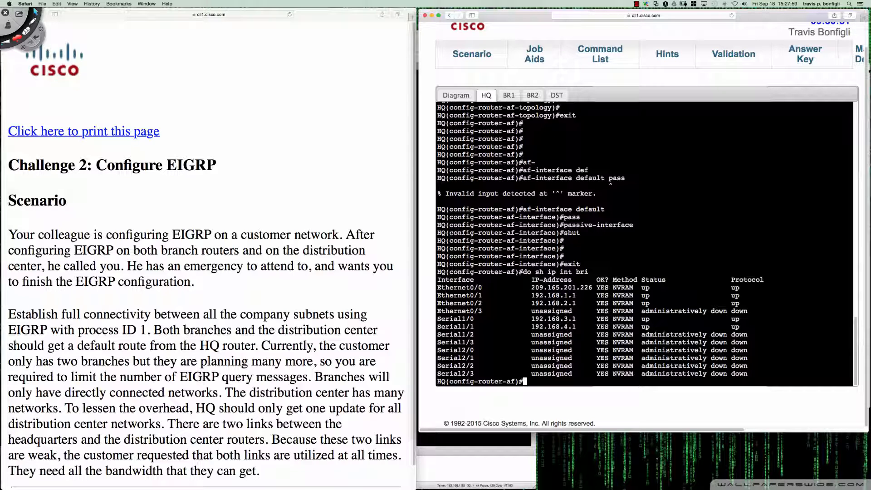
pyautogui.write('af')
pyautogui.write('-i')
pyautogui.press('Tab')
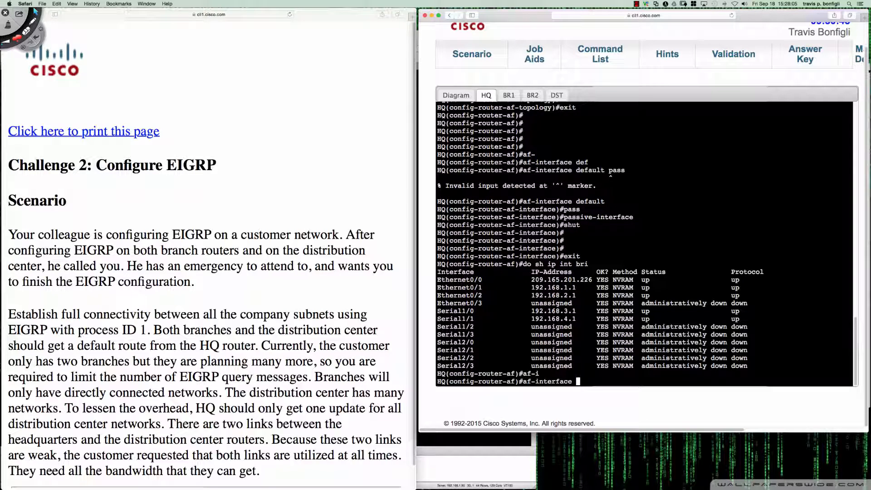
pyautogui.write('e0/1')
pyautogui.press('Return')
pyautogui.write('no pass')
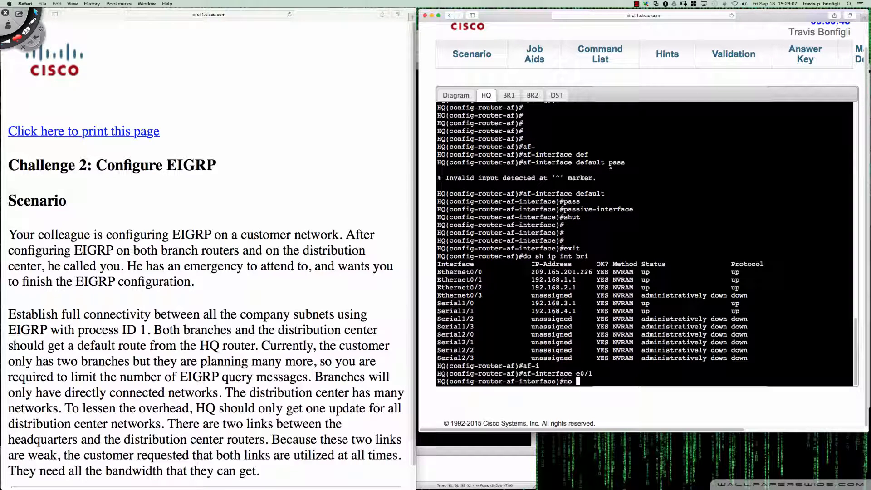
pyautogui.press('Tab')
pyautogui.press('Return')
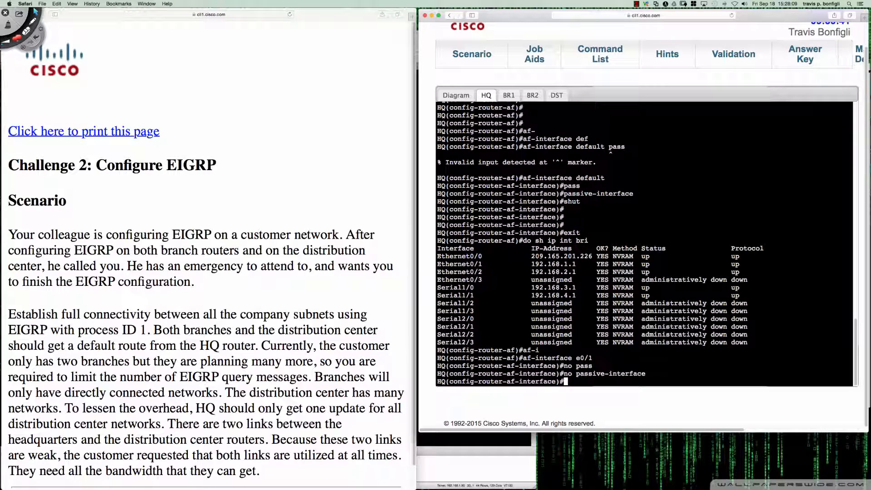
pyautogui.write('no shut')
pyautogui.press('Return')
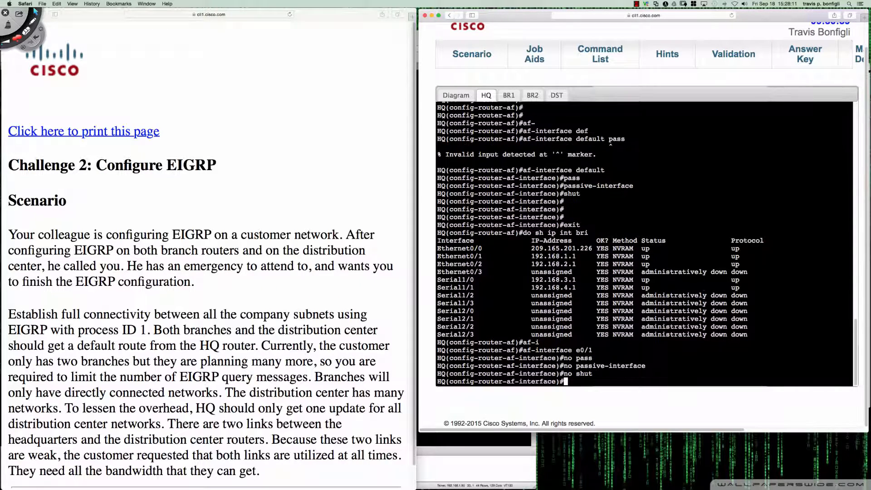
# Set address-family interface e0/2 to non-passive with EIGRP not shut down
pyautogui.write('af-inter e0/2')
pyautogui.press('Return')
pyautogui.write('no pass')
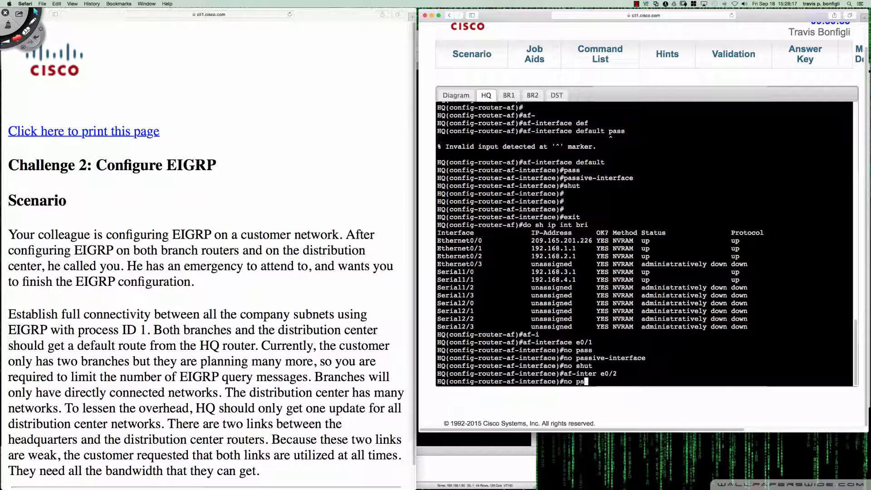
pyautogui.press('Return')
pyautogui.write('no shut')
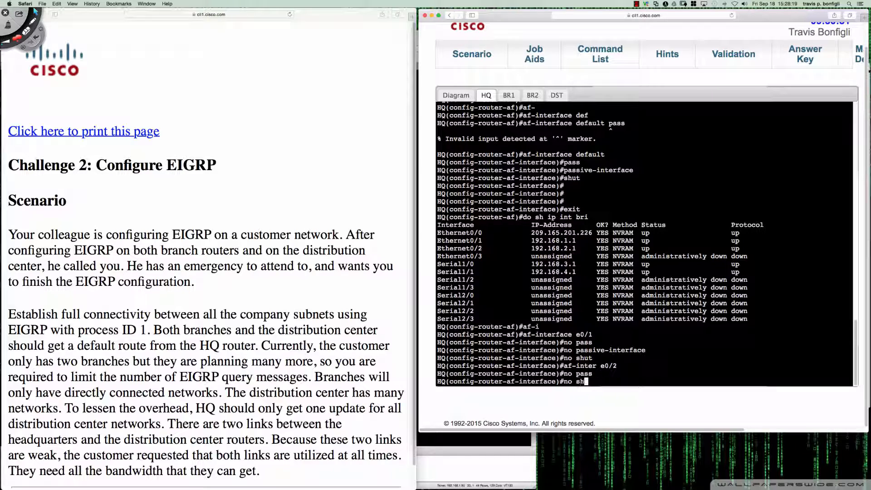
pyautogui.press('Return')
pyautogui.write('interface)#int')
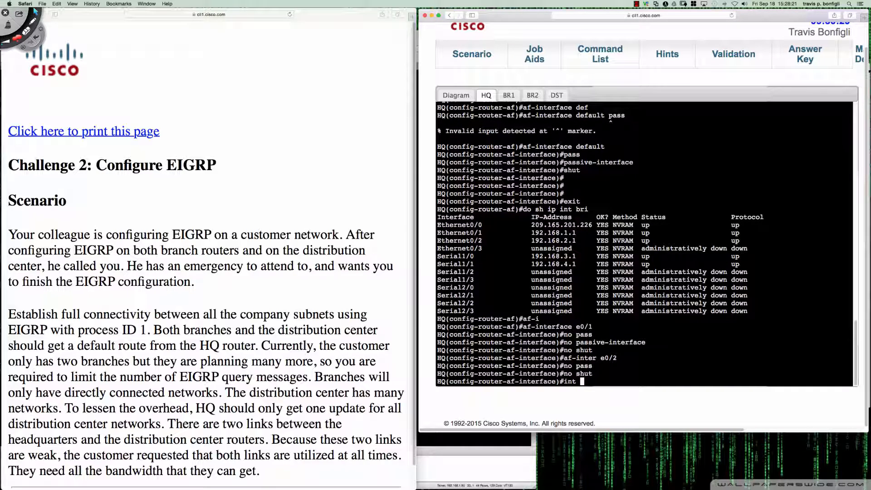
pyautogui.press('BackSpace')
pyautogui.press('BackSpace')
pyautogui.press('BackSpace')
pyautogui.press('BackSpace')
pyautogui.write('af-inter s10')
pyautogui.press('Return')
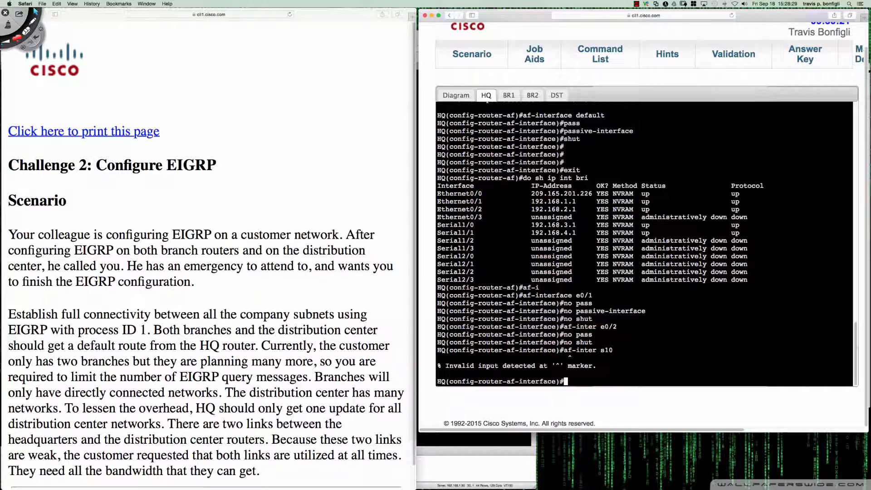
# Set address-family interface s1/0 to non-passive with EIGRP not shut down
pyautogui.write('af-interfac s1/0')
pyautogui.press('Return')
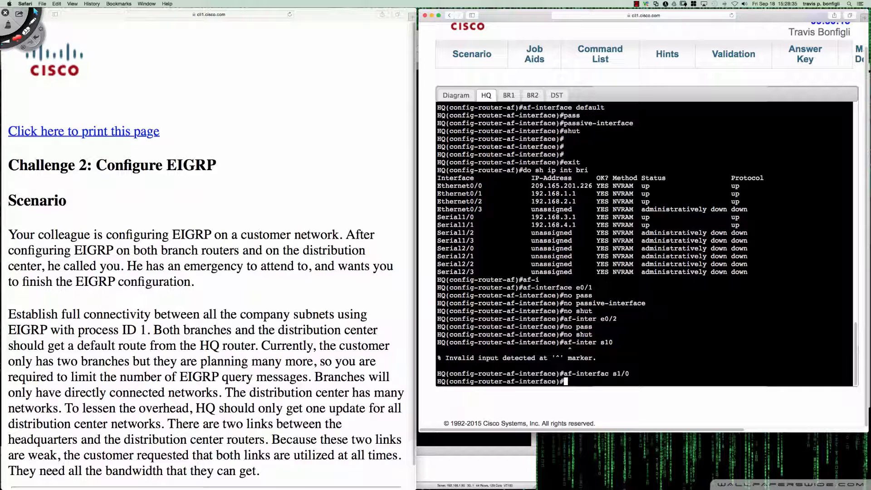
pyautogui.write('no pass')
pyautogui.press('Return')
pyautogui.write('no shut')
pyautogui.press('Return')
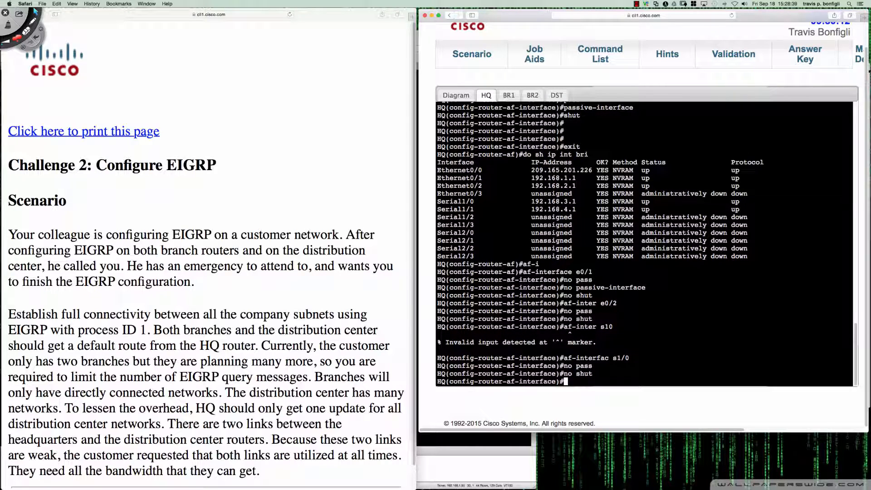
# Set address-family interface s1/1 to non-passive with EIGRP not shut down, and exit to the address-family level
pyautogui.write('af-inter s1/1')
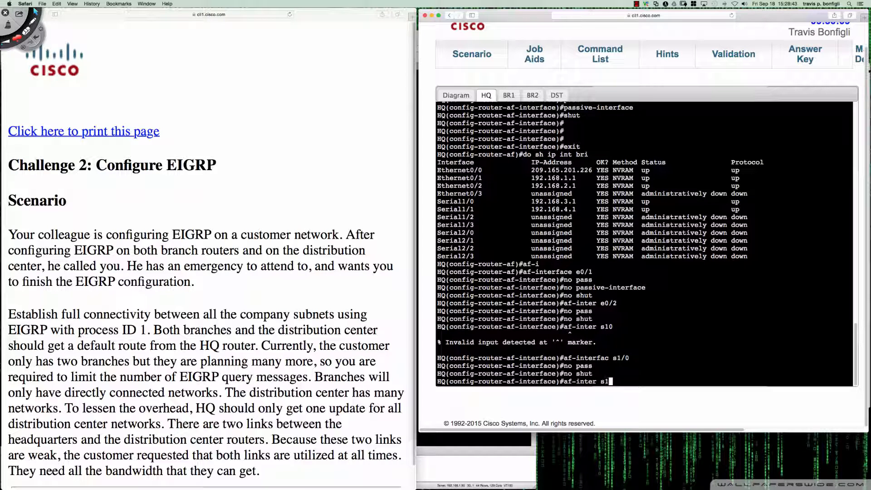
pyautogui.press('Return')
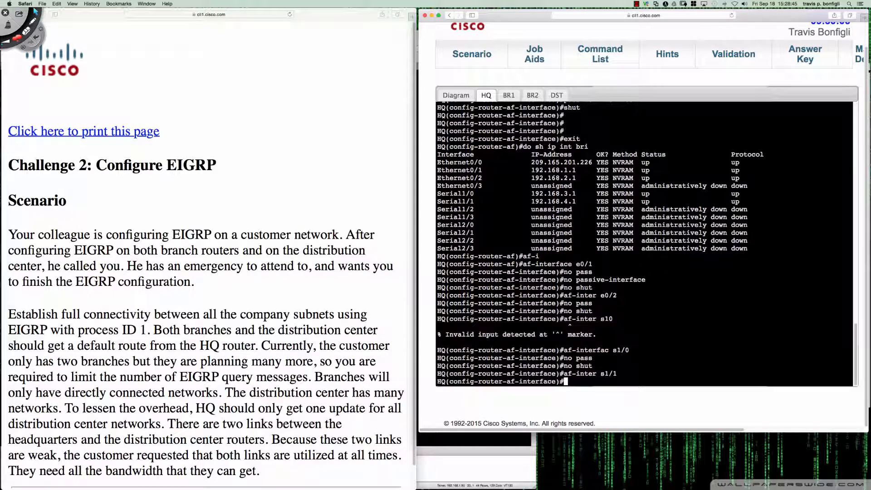
pyautogui.write('no pass')
pyautogui.press('Return')
pyautogui.write('no shu')
pyautogui.write('t')
pyautogui.press('Return')
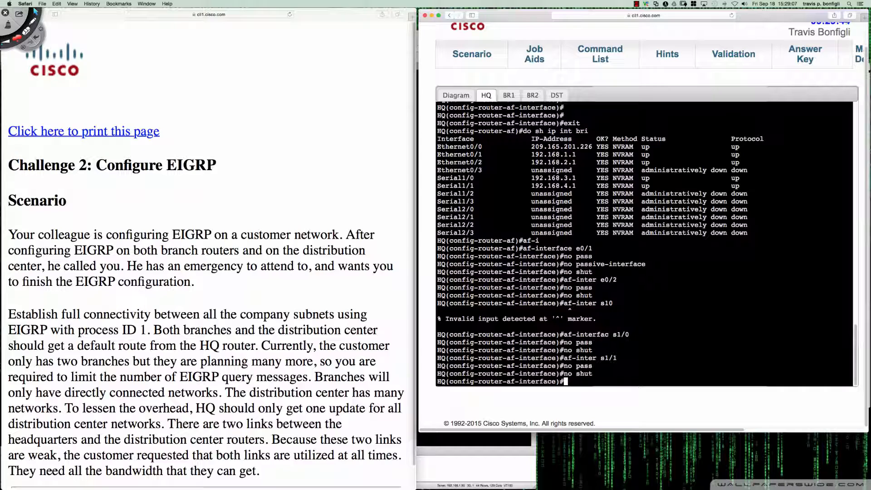
pyautogui.press('Return')
pyautogui.press('Return')
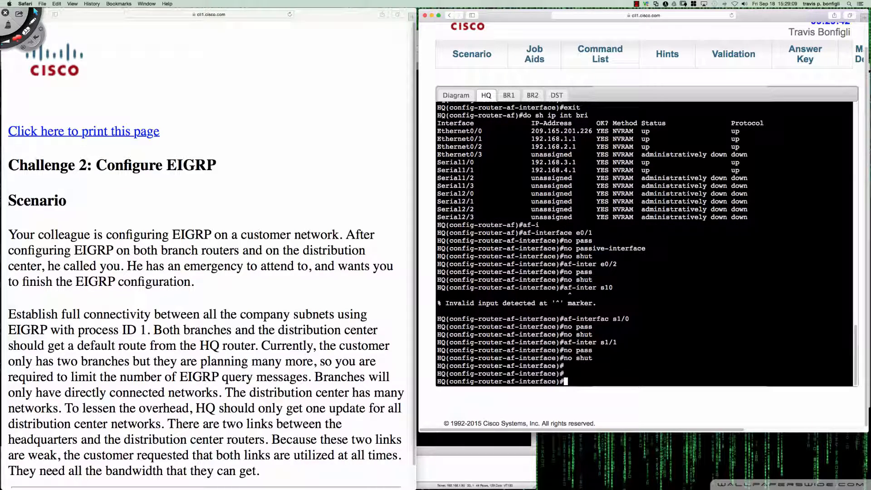
pyautogui.press('Return')
pyautogui.press('Return')
# List the configuration commands available in HQ's EIGRP address-family mode
pyautogui.press('Return')
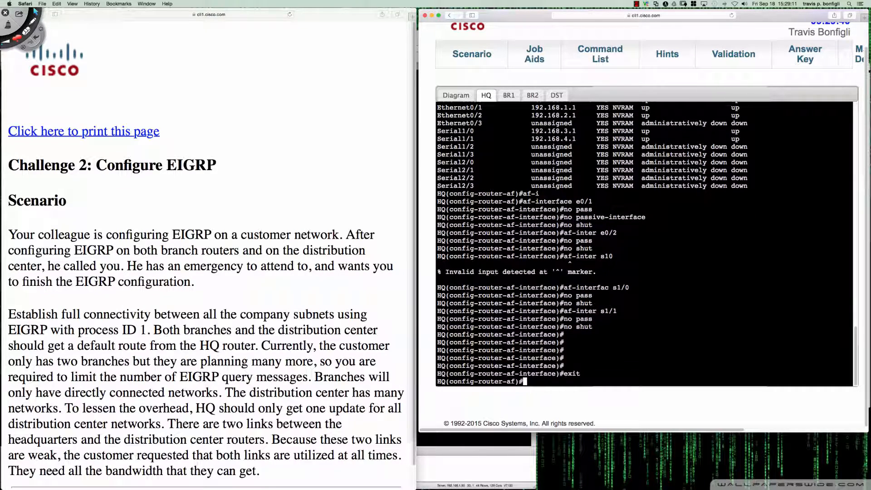
pyautogui.write('exit')
pyautogui.press('Return')
pyautogui.write('?')
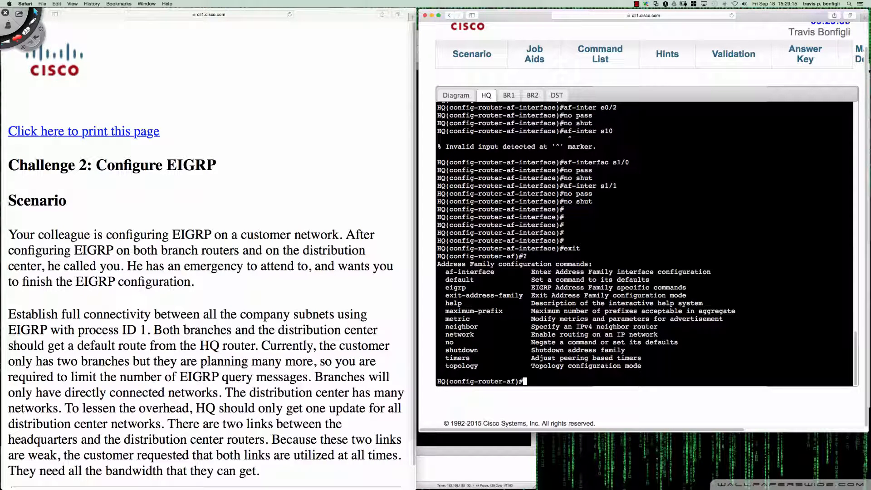
pyautogui.write('net')
# Show the brief IP interface summary on HQ from address-family mode
pyautogui.press('Tab')
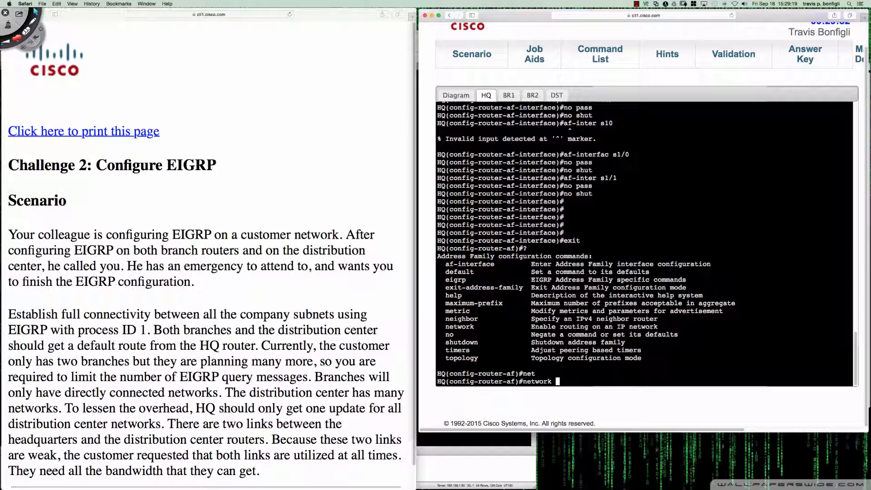
pyautogui.press('BackSpace')
pyautogui.press('BackSpace')
pyautogui.press('BackSpace')
pyautogui.press('BackSpace')
pyautogui.press('BackSpace')
pyautogui.press('BackSpace')
pyautogui.press('BackSpace')
pyautogui.press('BackSpace')
pyautogui.write('do sh ip int bri')
pyautogui.press('Return')
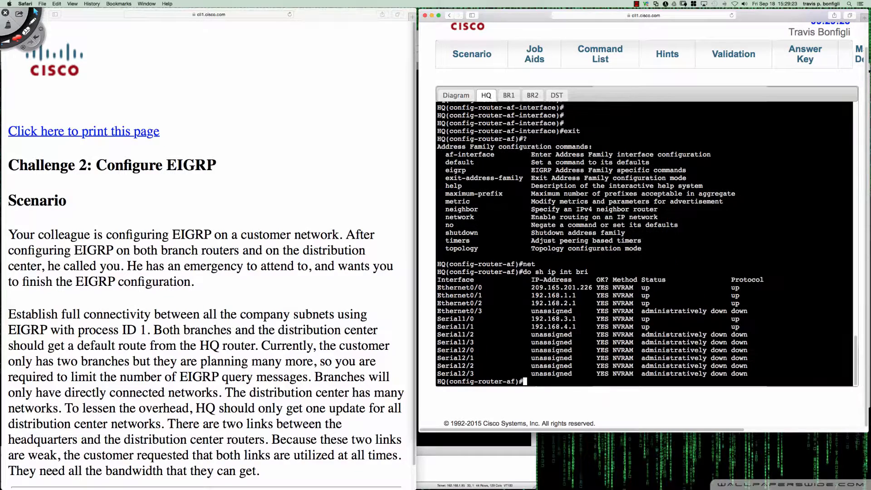
# Add network 192.168.1.0 to HQ's EIGRP address family without a wildcard mask
pyautogui.write('net')
pyautogui.press('Tab')
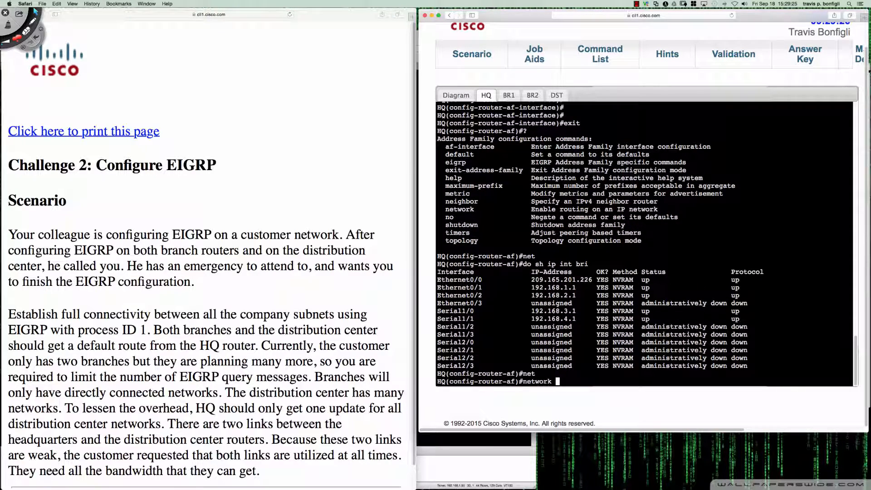
pyautogui.write('192.168.1.0')
pyautogui.press('Return')
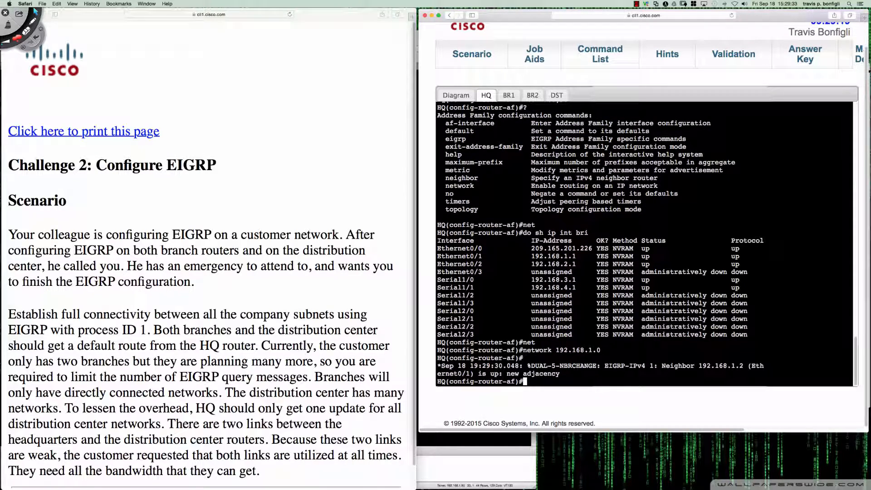
pyautogui.press('Return')
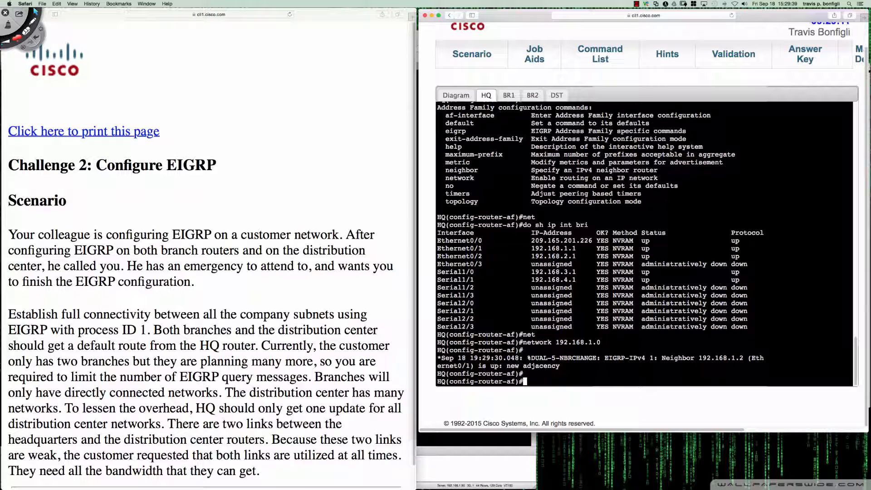
# Show the running configuration of HQ's interface e0/1 to check its subnet mask
pyautogui.write('do sh run int e0/1')
pyautogui.press('Return')
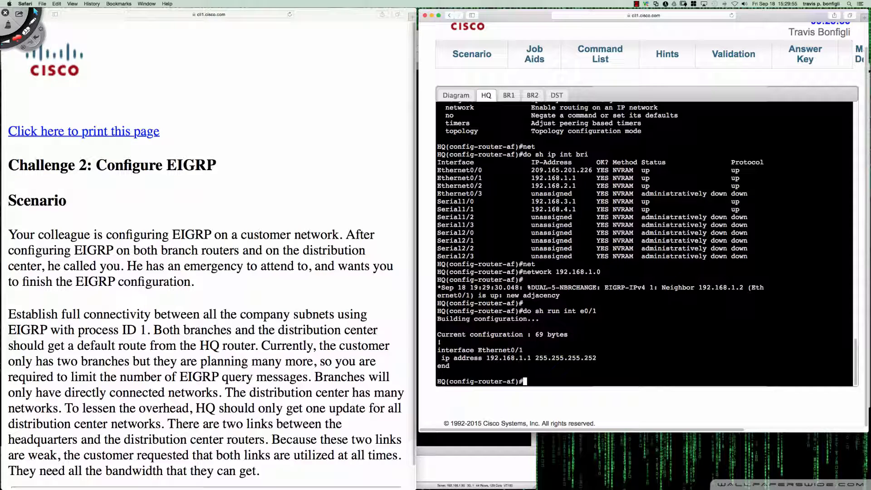
# Add network 192.168.1.0 with wildcard mask 0.0.0.3 to HQ's EIGRP address family
pyautogui.press('Up')
pyautogui.press('Up')
pyautogui.write('0.0.0.3')
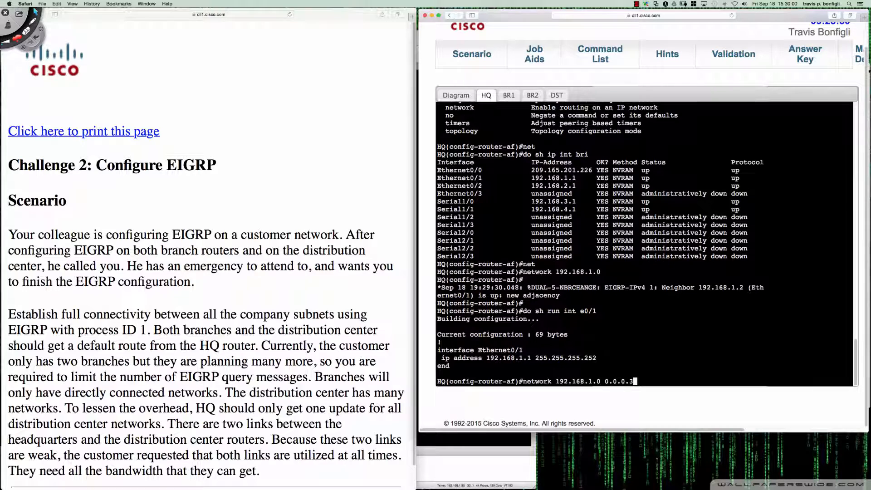
pyautogui.press('Return')
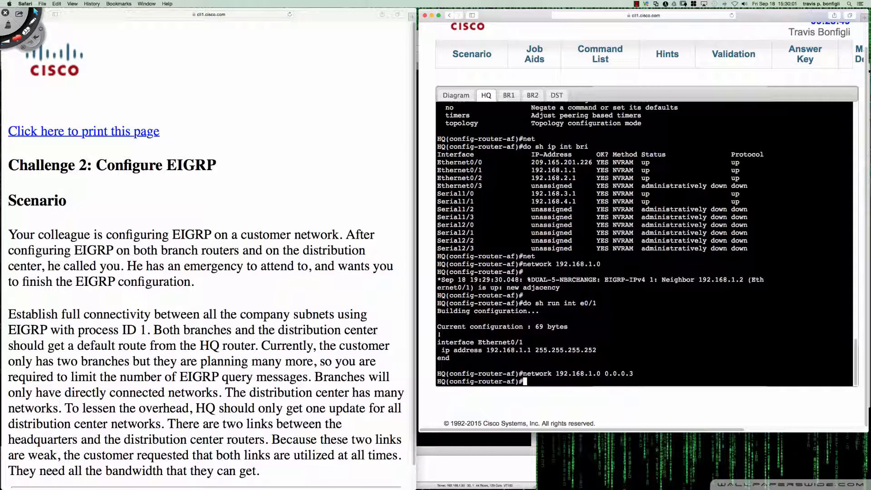
# Show the EIGRP section of HQ's running configuration to check the network statements
pyautogui.write('do sh run | sec eigrp')
pyautogui.press('Return')
pyautogui.press('space')
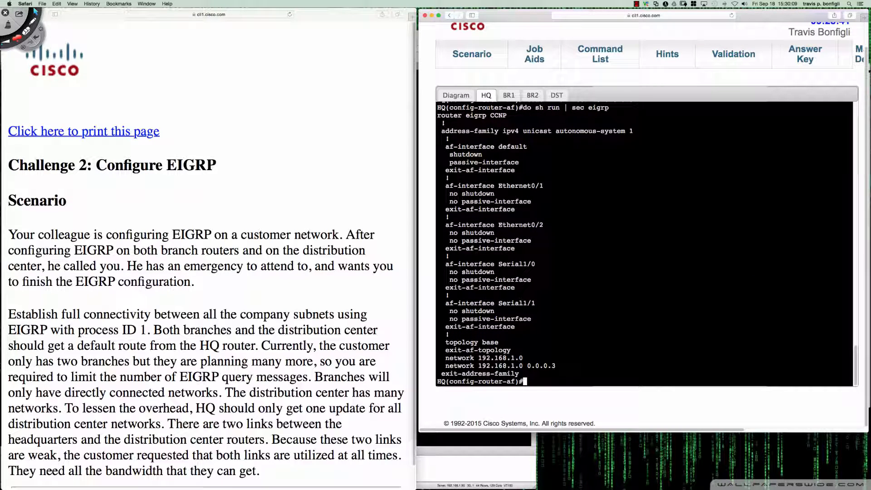
# Remove the network 192.168.1.0 statement that has no wildcard mask from the EIGRP address family
pyautogui.write('no netw')
pyautogui.press('Tab')
pyautogui.write('192.168.1.0')
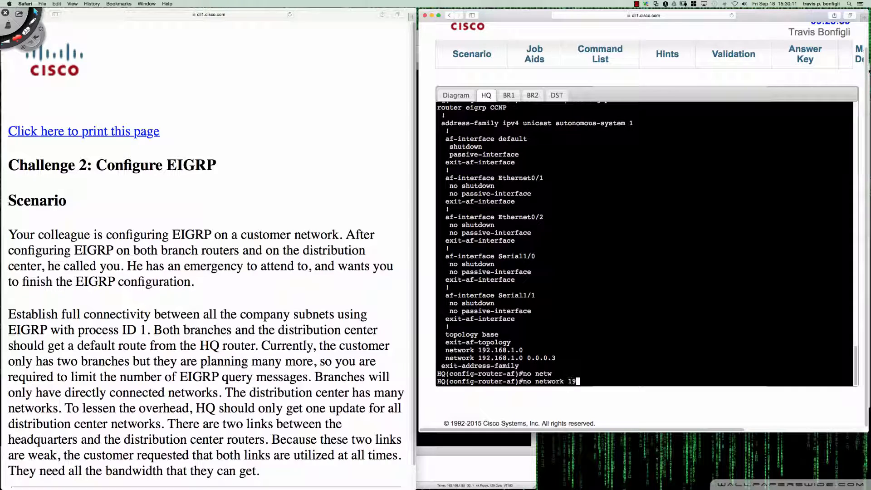
pyautogui.press('Return')
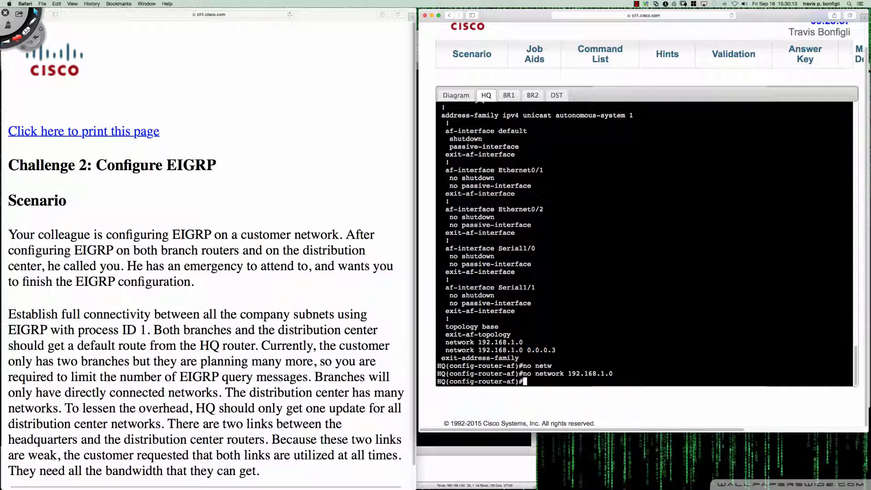
pyautogui.press('Return')
pyautogui.press('Return')
pyautogui.press('Return')
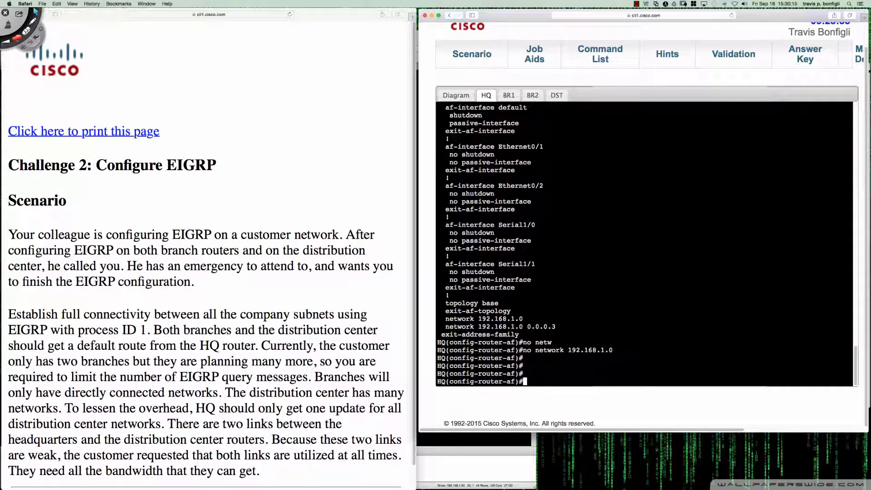
# Recheck the EIGRP section of the running configuration and show the brief IP interface summary
pyautogui.write('do sh run | sec eigrp')
pyautogui.press('Return')
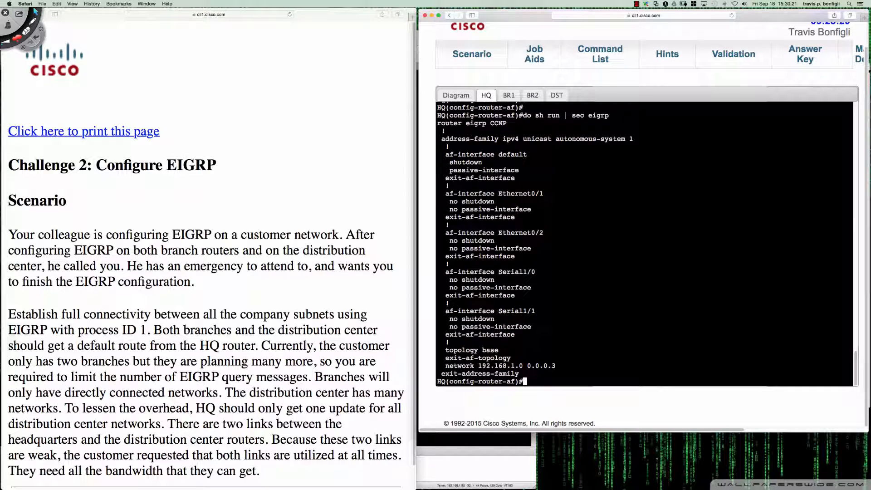
pyautogui.write('do sh ip int bri')
pyautogui.press('Return')
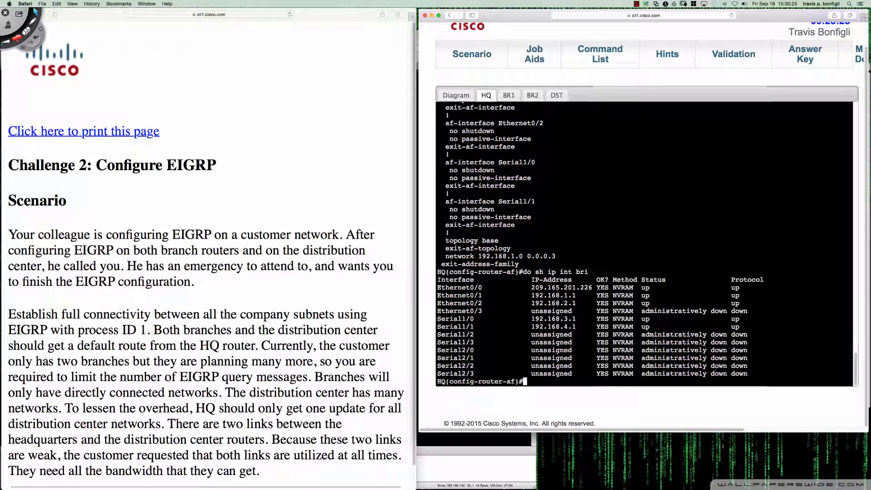
# Add network 192.168.2.0 with wildcard mask 0.0.0.3 to HQ's EIGRP address family
pyautogui.write('net')
pyautogui.press('Tab')
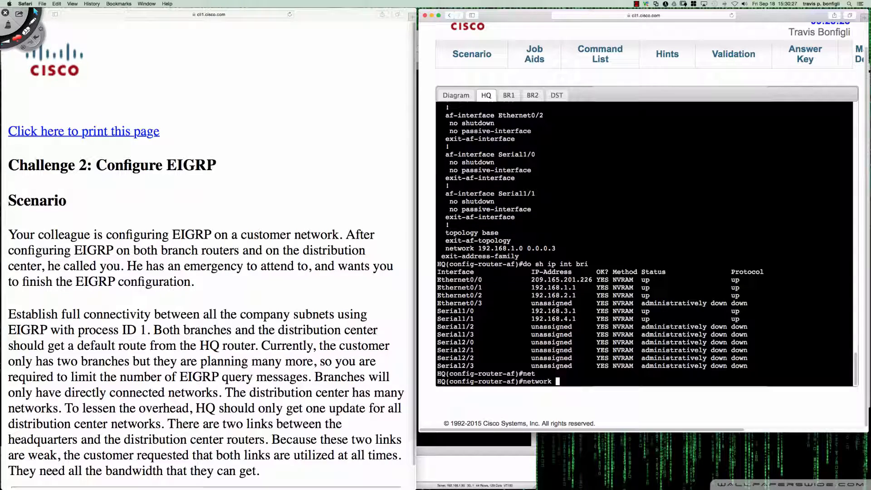
pyautogui.write('192.168.2.0 0.0.0.')
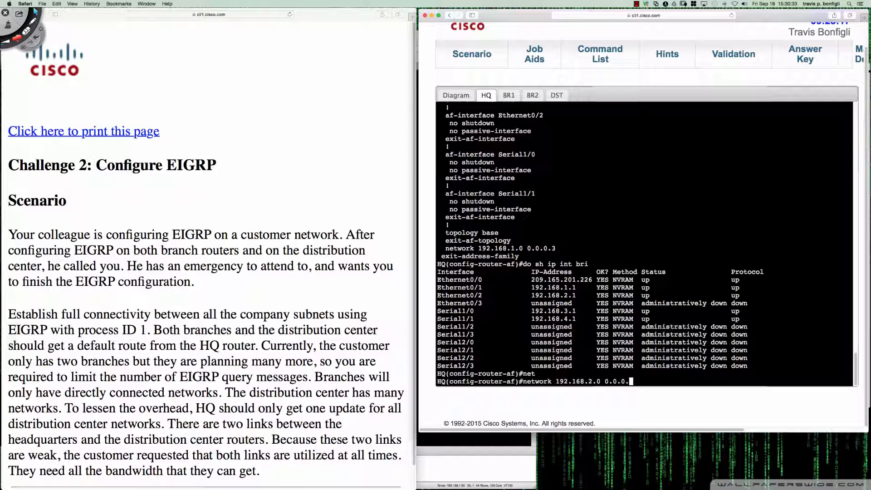
pyautogui.write('3')
pyautogui.press('Return')
# Show the running configuration of HQ's interface e0/2 to check its subnet mask
pyautogui.press('Return')
pyautogui.press('Return')
pyautogui.write('do shr un ti')
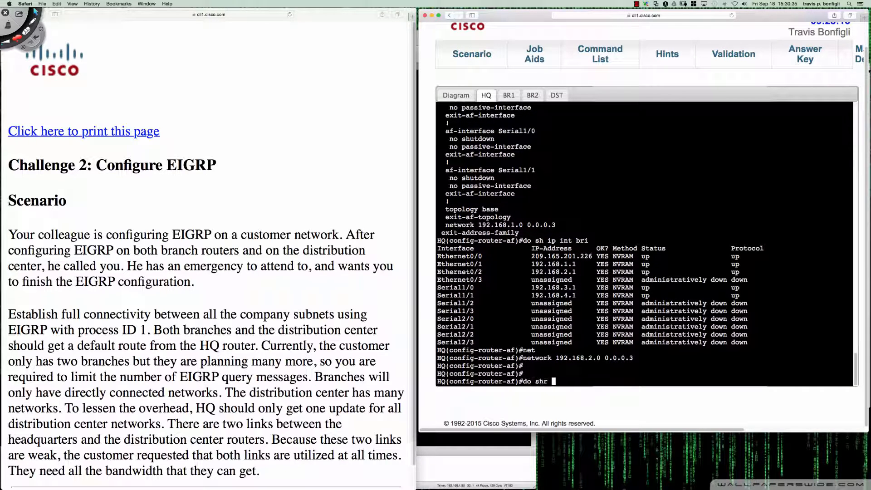
pyautogui.press('BackSpace')
pyautogui.press('BackSpace')
pyautogui.press('BackSpace')
pyautogui.press('BackSpace')
pyautogui.press('BackSpace')
pyautogui.press('BackSpace')
pyautogui.press('BackSpace')
pyautogui.write('run int e0/2')
pyautogui.press('Return')
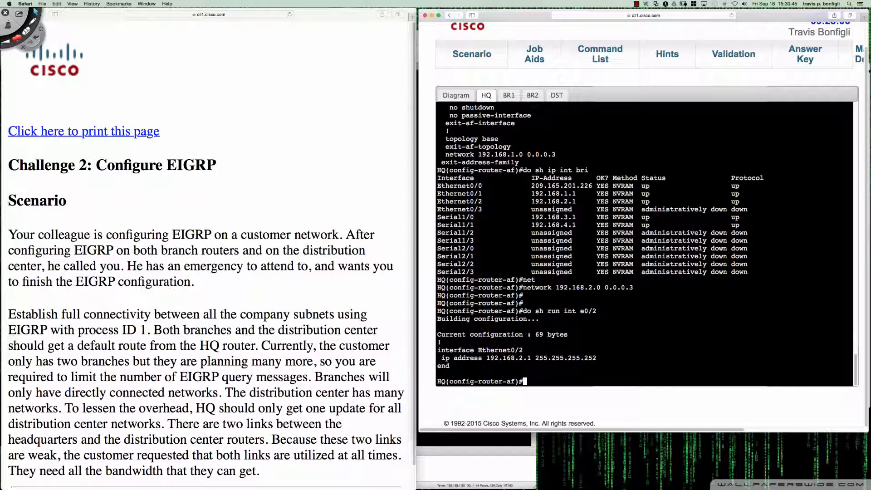
# Show the running configuration of HQ's serial interface s1/0
pyautogui.write('do sh run int s')
pyautogui.write('10/')
pyautogui.press('BackSpace')
pyautogui.press('BackSpace')
pyautogui.press('BackSpace')
pyautogui.write('1/0')
pyautogui.press('Return')
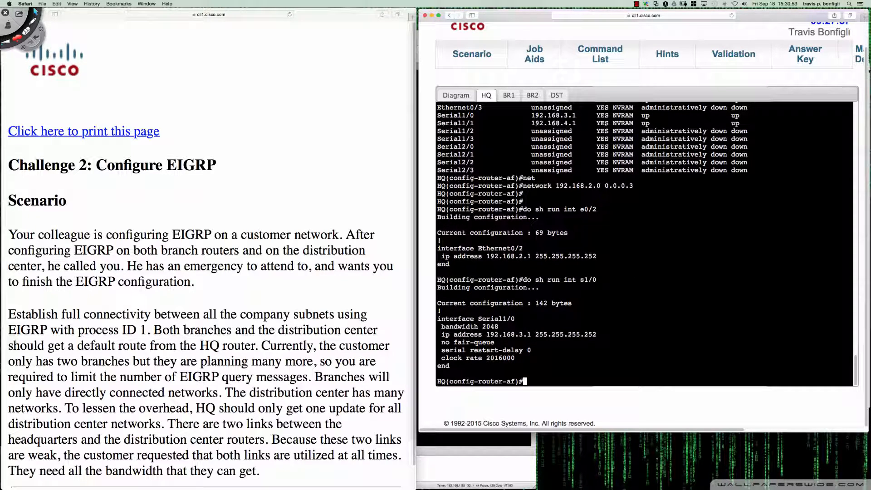
# Show the running configuration of HQ's serial interface s1/1
pyautogui.press('Up')
pyautogui.press('BackSpace')
pyautogui.write('1/1')
pyautogui.press('Return')
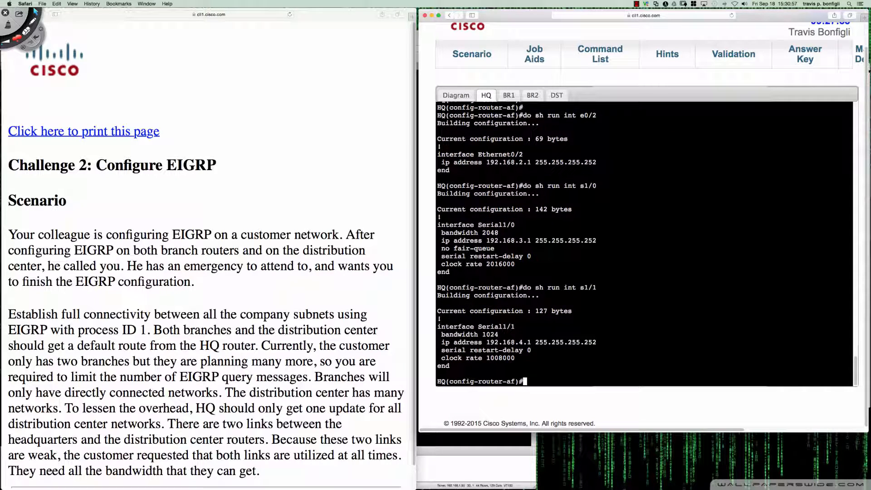
# Add network 192.168.3.0 with wildcard mask 0.0.0.255 to HQ's EIGRP address family
pyautogui.press('Return')
pyautogui.press('Return')
pyautogui.write('net')
pyautogui.press('Tab')
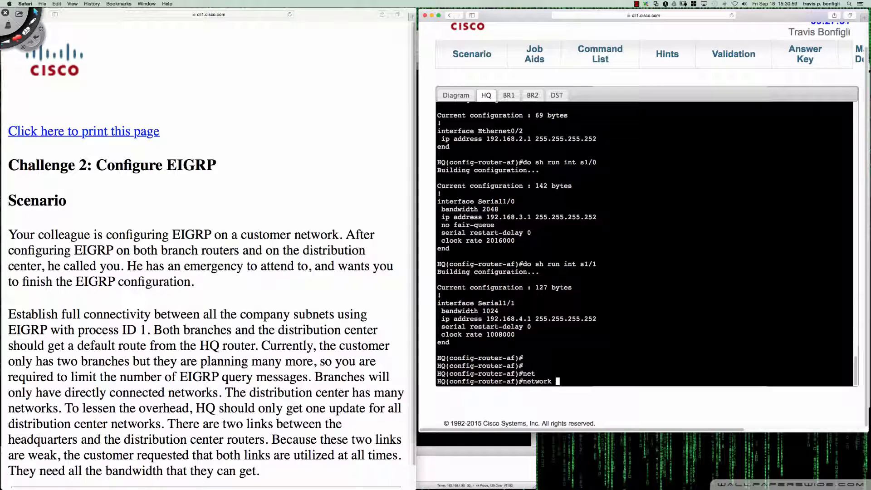
pyautogui.write('192.168.')
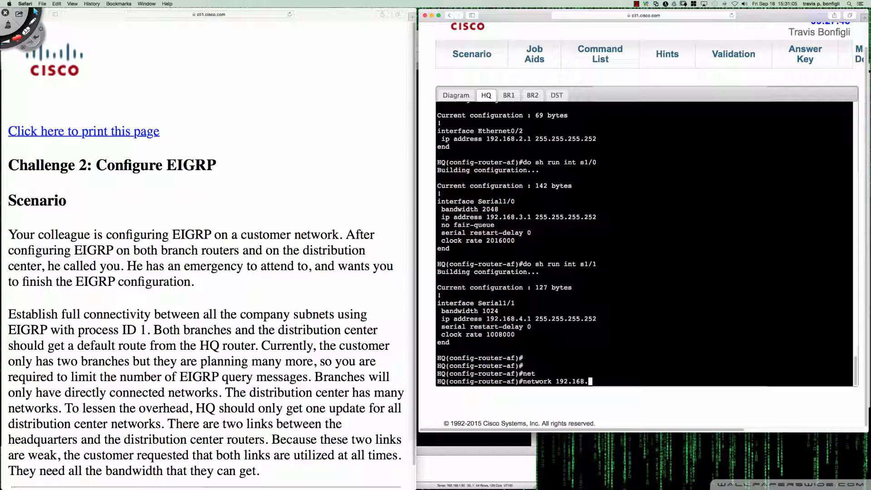
pyautogui.write('3.0 0.0.0.255')
pyautogui.press('Return')
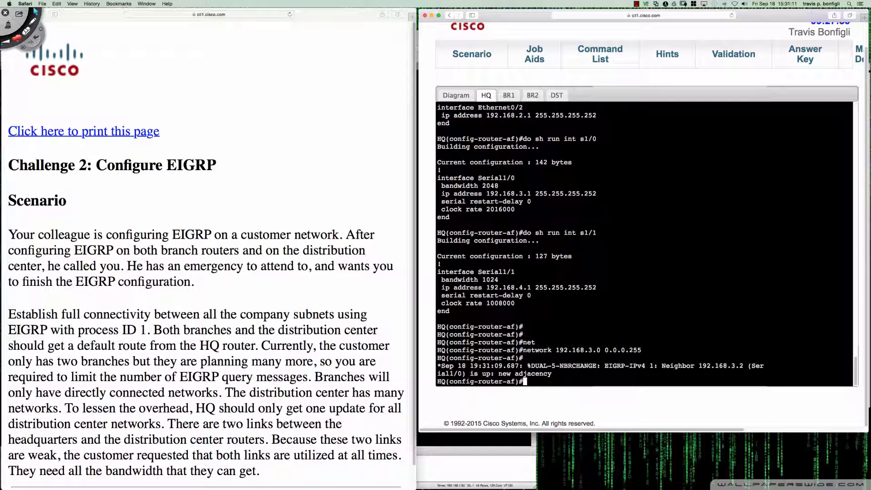
# Add network 192.168.3.0 with wildcard mask 0.0.0.3 to HQ's EIGRP address family
pyautogui.press('Up')
pyautogui.press('BackSpace')
pyautogui.press('BackSpace')
pyautogui.press('BackSpace')
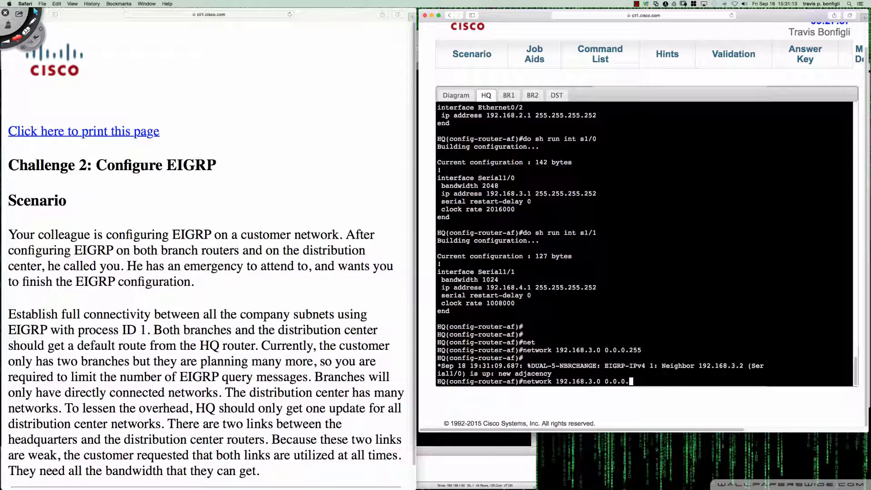
pyautogui.write('3')
pyautogui.press('Return')
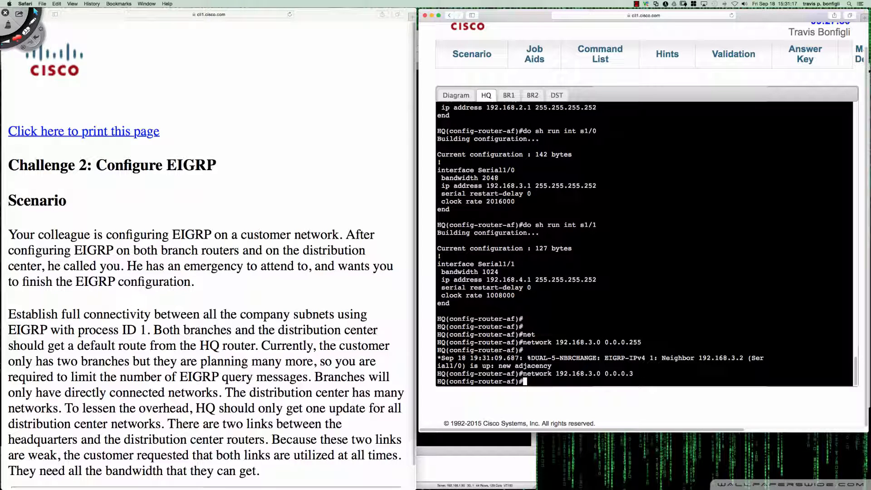
# Remove the network 192.168.3.0 statement with wildcard mask 0.0.0.255 from the EIGRP address family
pyautogui.press('Up')
pyautogui.press('Up')
pyautogui.hotkey('ctrl', 'a')
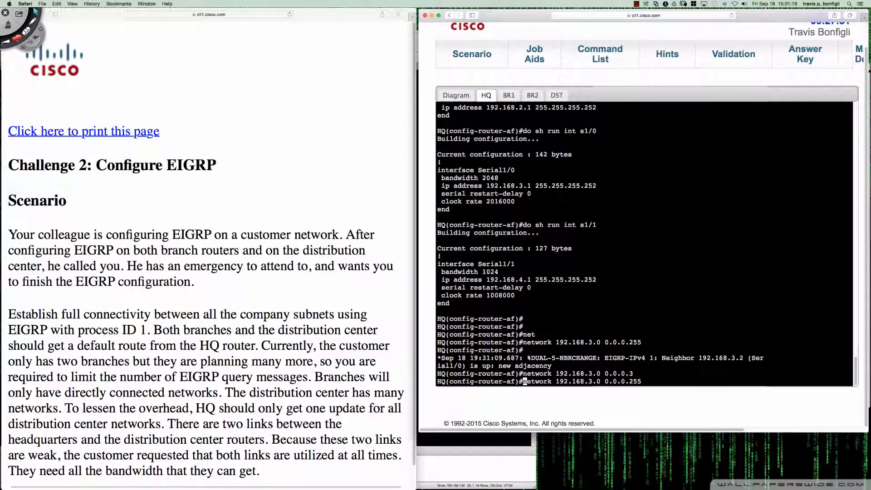
pyautogui.write('no')
pyautogui.press('Return')
pyautogui.press('Return')
pyautogui.press('Return')
pyautogui.press('Return')
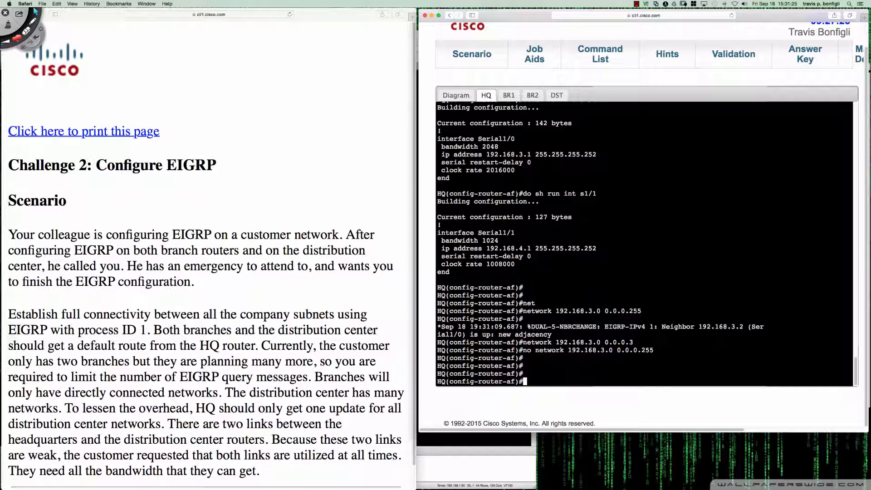
# Add network 192.168.4.0 with wildcard mask 0.0.0.3 to HQ's EIGRP address family
pyautogui.write('net')
pyautogui.press('Tab')
pyautogui.write('192.16')
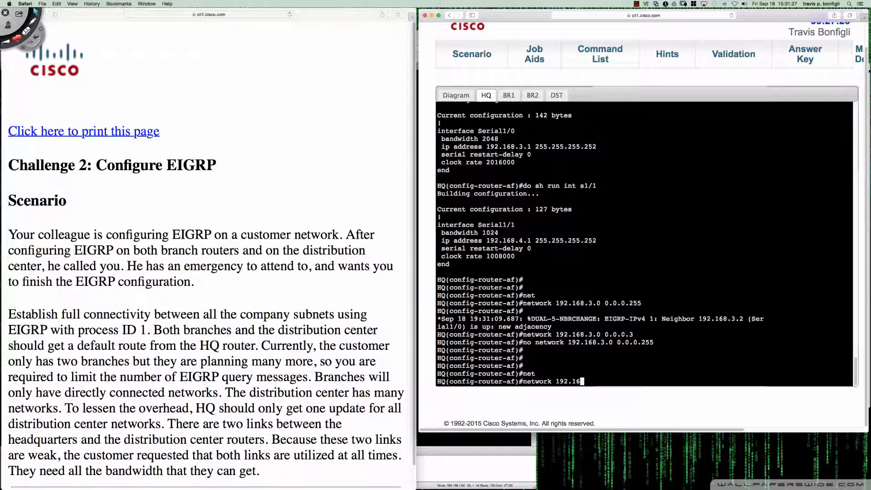
pyautogui.write('8.4.0 0.0.0.0')
pyautogui.press('BackSpace')
pyautogui.write('3')
pyautogui.press('Return')
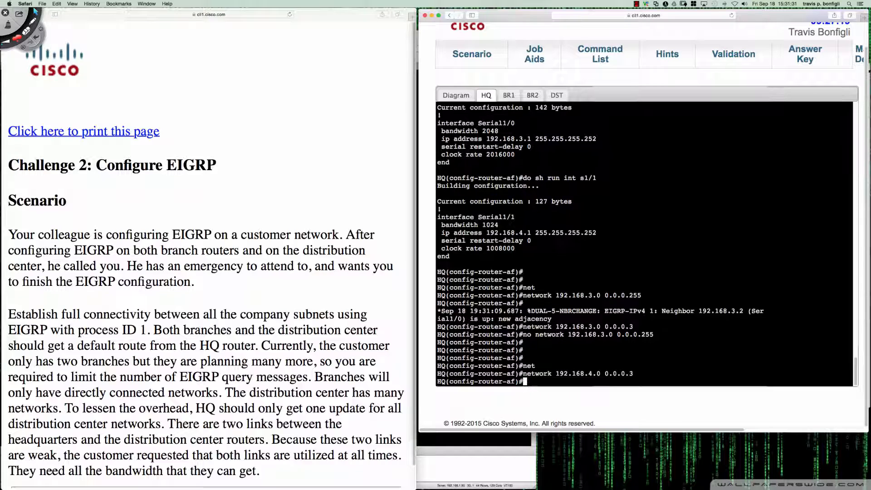
pyautogui.press('Return')
pyautogui.press('Return')
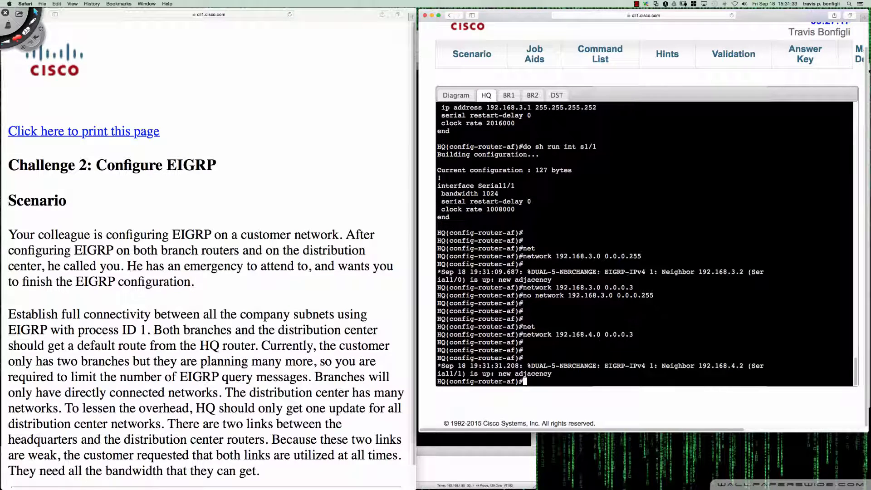
pyautogui.press('Return')
pyautogui.press('Return')
pyautogui.press('Return')
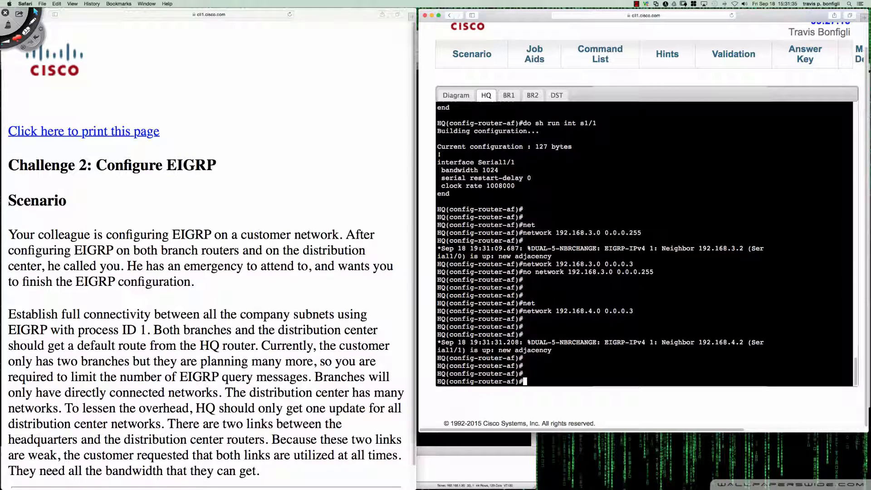
# Show HQ's EIGRP neighbor table to check the adjacencies with BR1, BR2 and DST
pyautogui.write('do sh ip eigrp neigh')
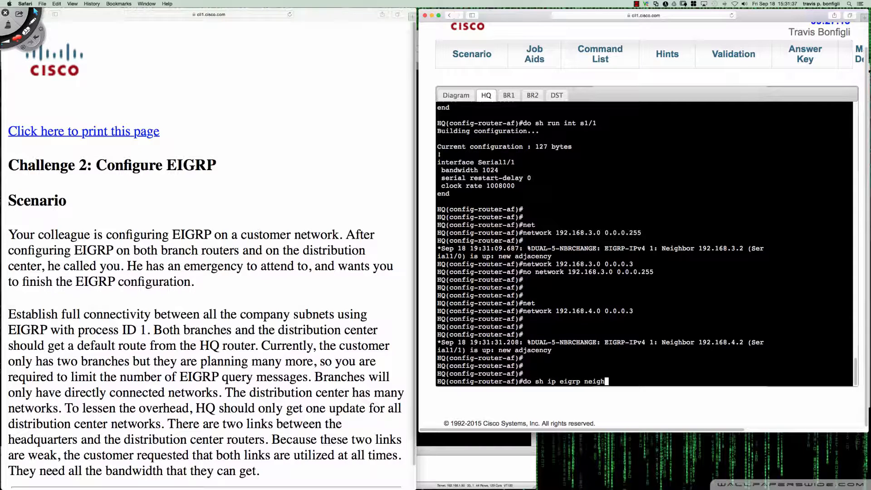
pyautogui.press('Return')
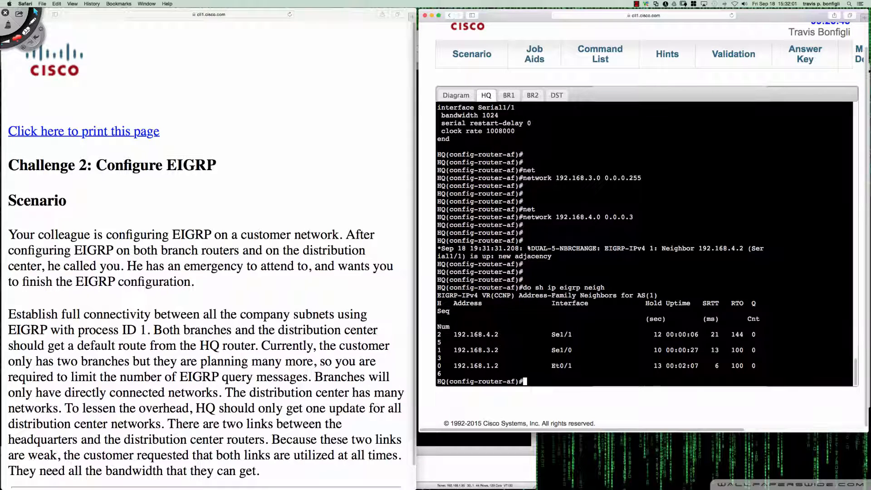
# Display the EIGRP section of HQ's running configuration with "do sh run | sec eigrp"
pyautogui.press('Return')
pyautogui.press('Return')
pyautogui.press('Return')
pyautogui.write('do sh ')
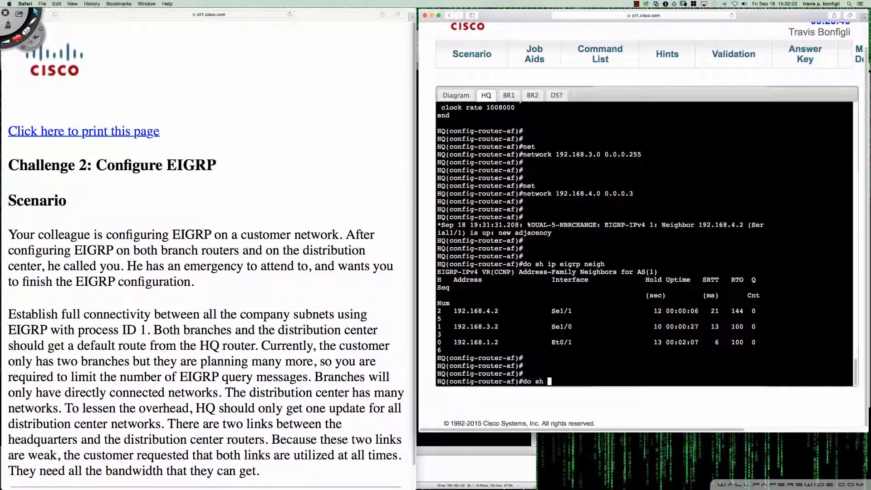
pyautogui.write('run | sec eigrp')
pyautogui.press('Return')
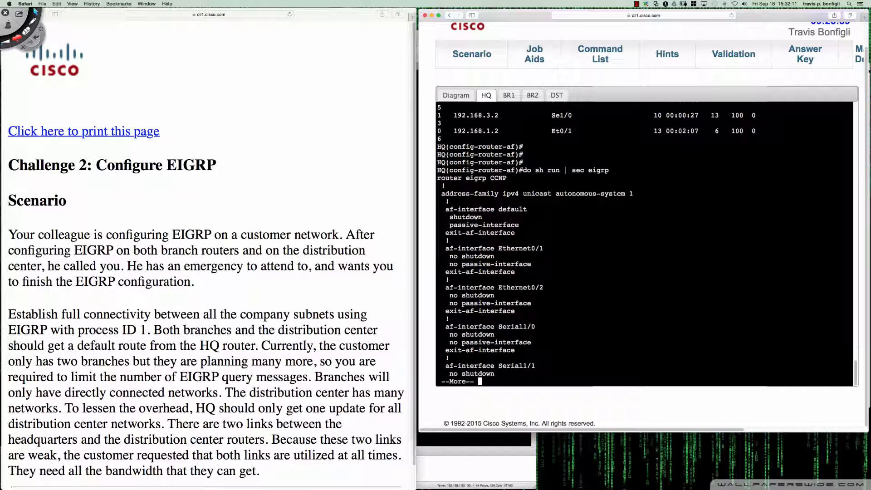
# Page through the rest of HQ's EIGRP configuration to check its af-interface settings and network statements
pyautogui.press('Return')
pyautogui.press('Return')
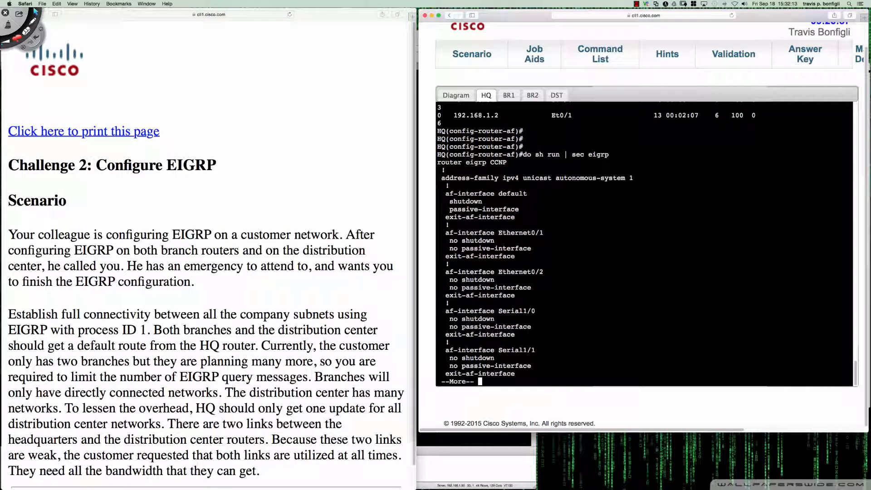
pyautogui.press('Return')
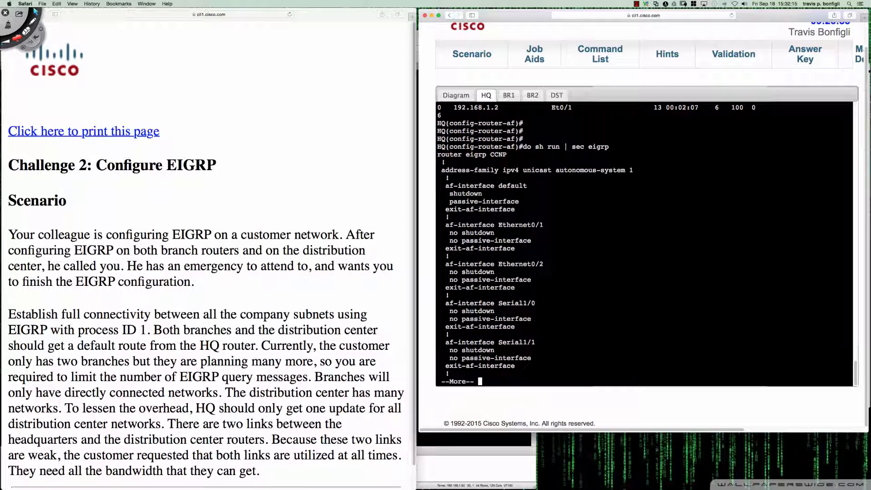
pyautogui.press('Return')
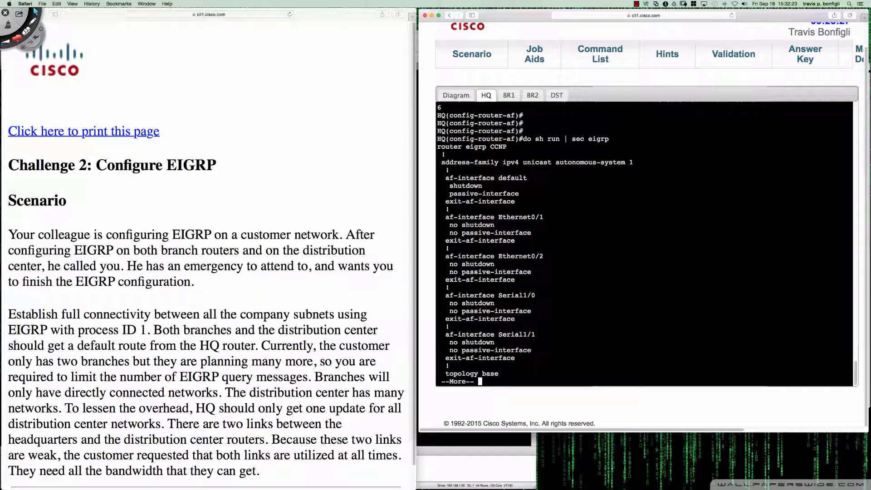
pyautogui.press('Return')
pyautogui.press('Return')
pyautogui.press('Return')
pyautogui.press('Return')
pyautogui.press('Return')
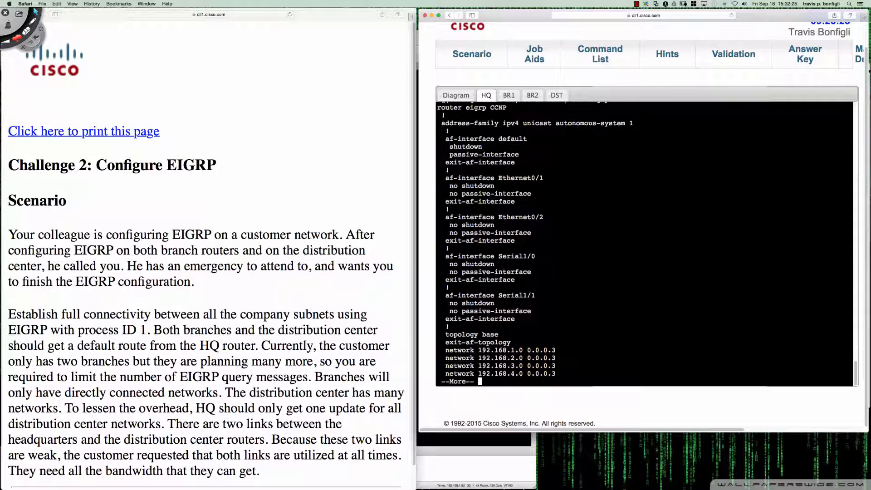
pyautogui.press('Return')
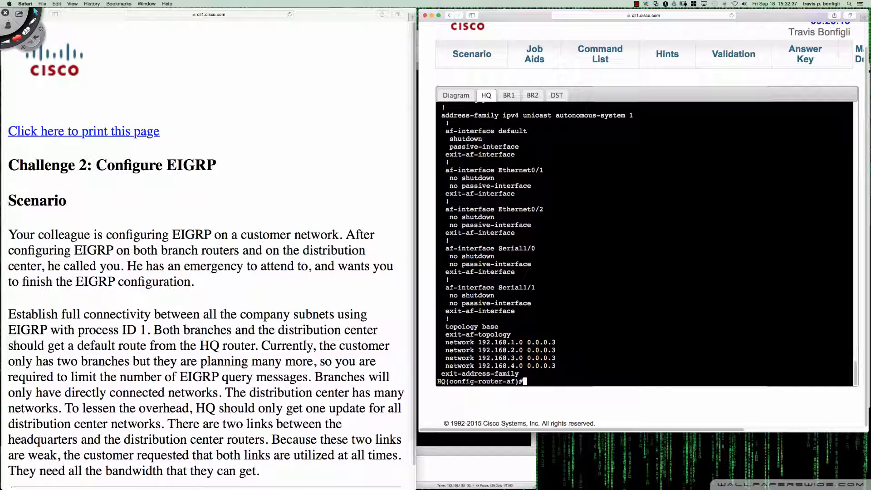
# Compare HQ's EIGRP neighbor table with the topology diagram and BR1's console to check which routers are adjacent
pyautogui.click(451, 96)
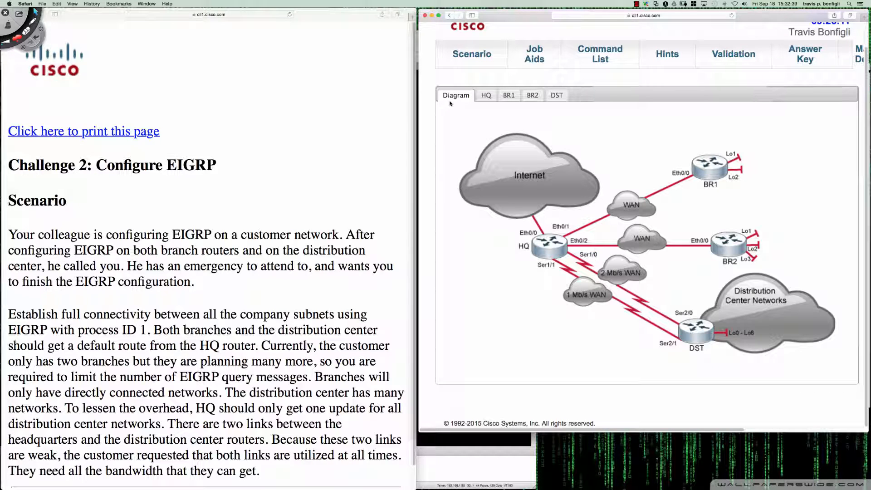
pyautogui.click(490, 96)
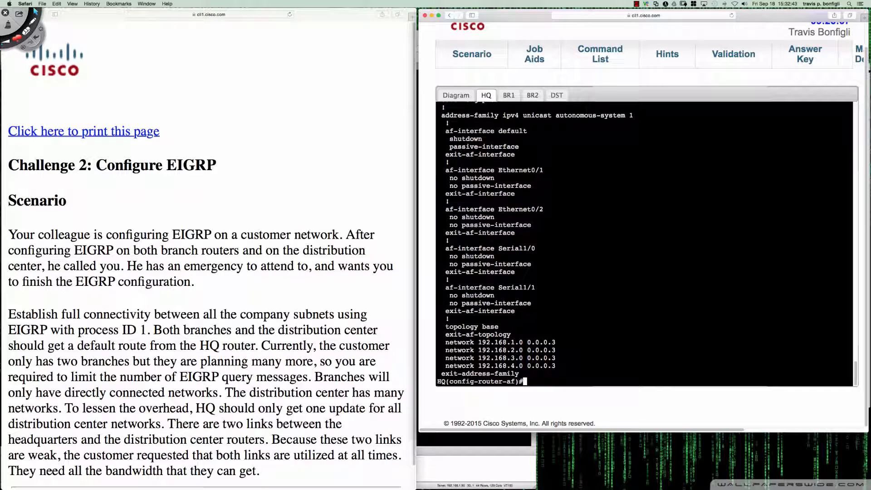
pyautogui.scroll(10, 644, 245)
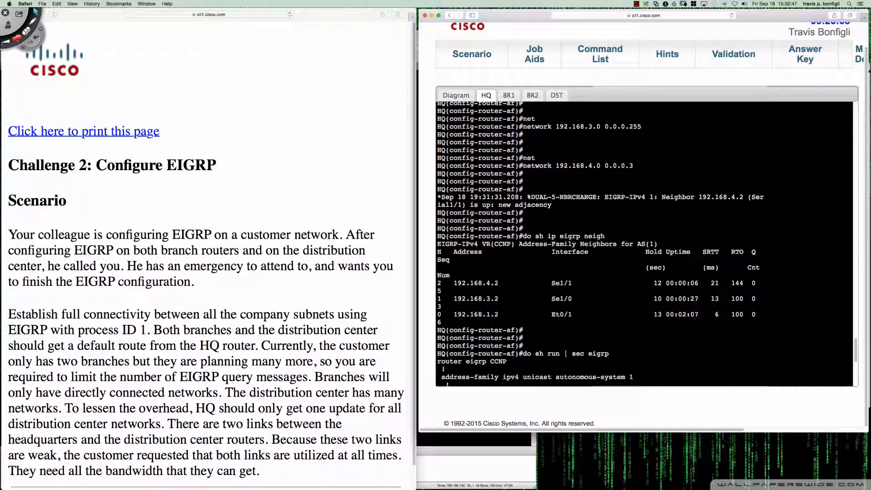
pyautogui.click(508, 95)
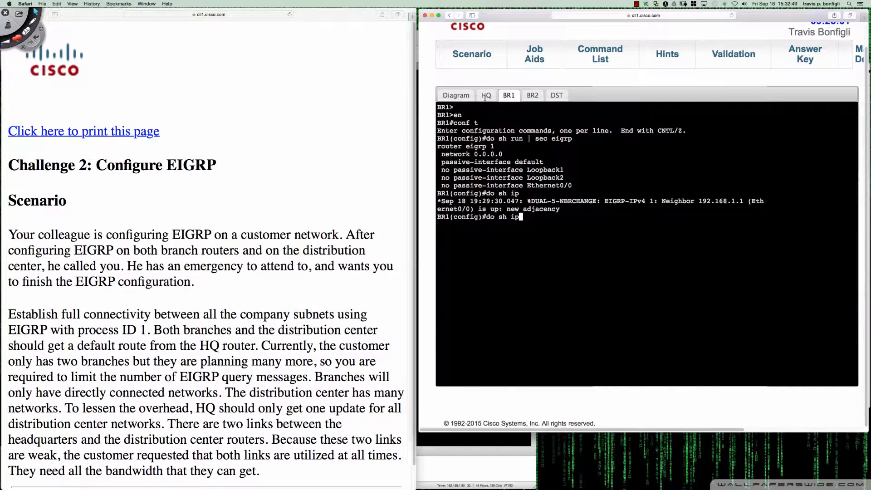
pyautogui.click(468, 97)
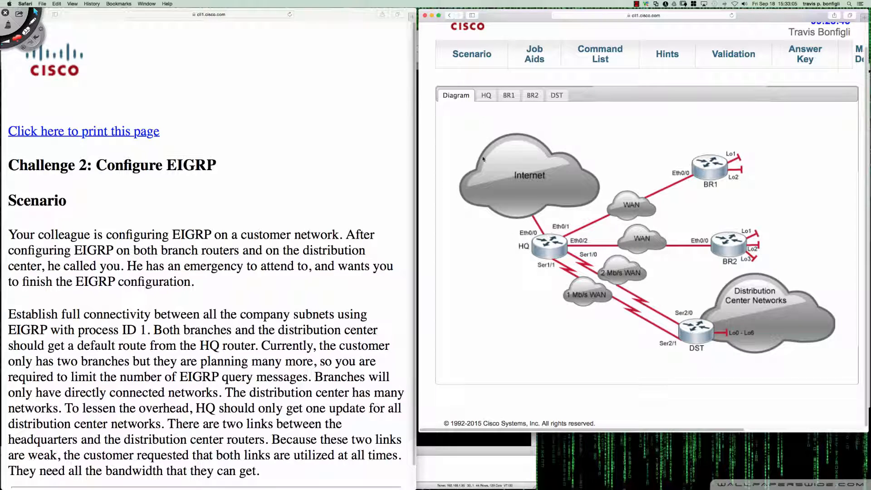
pyautogui.click(488, 96)
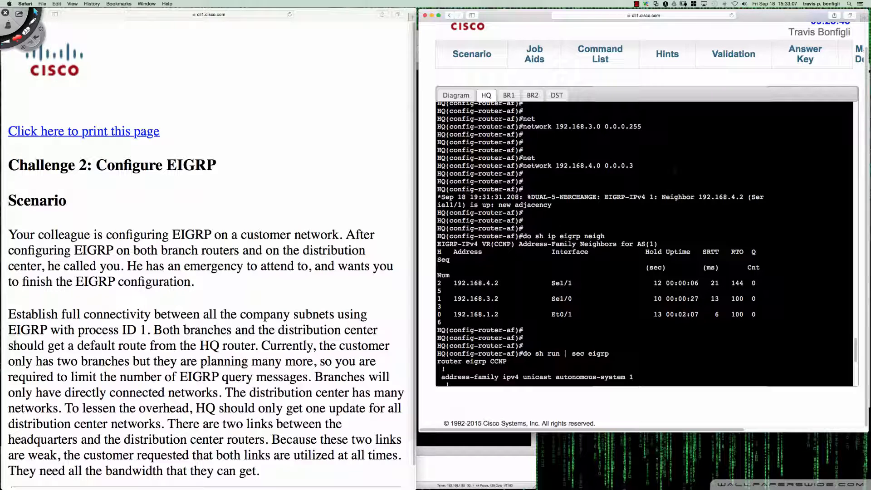
# Show the EIGRP routes in HQ's routing table with "do sh ip route eigrp"
pyautogui.press('Return')
pyautogui.press('Return')
pyautogui.press('Return')
pyautogui.press('Return')
pyautogui.write('do sh i')
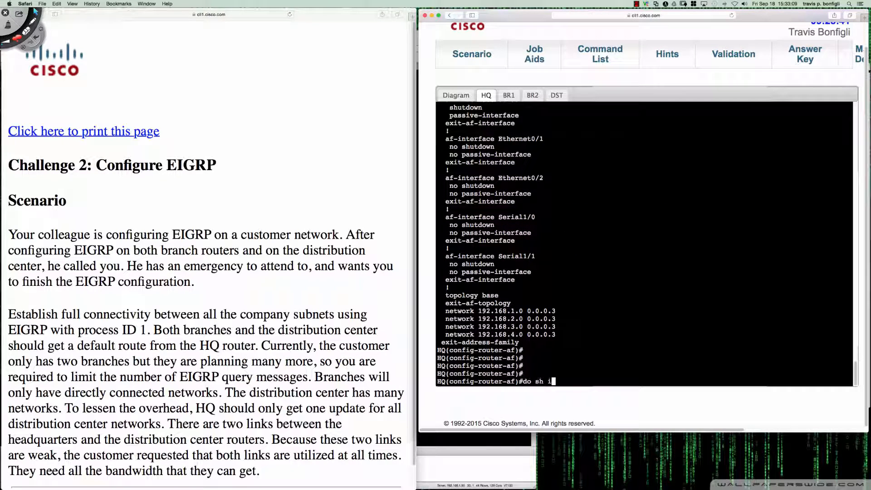
pyautogui.write('p route eigrp')
pyautogui.press('Return')
pyautogui.press('Return')
pyautogui.press('Return')
pyautogui.press('Return')
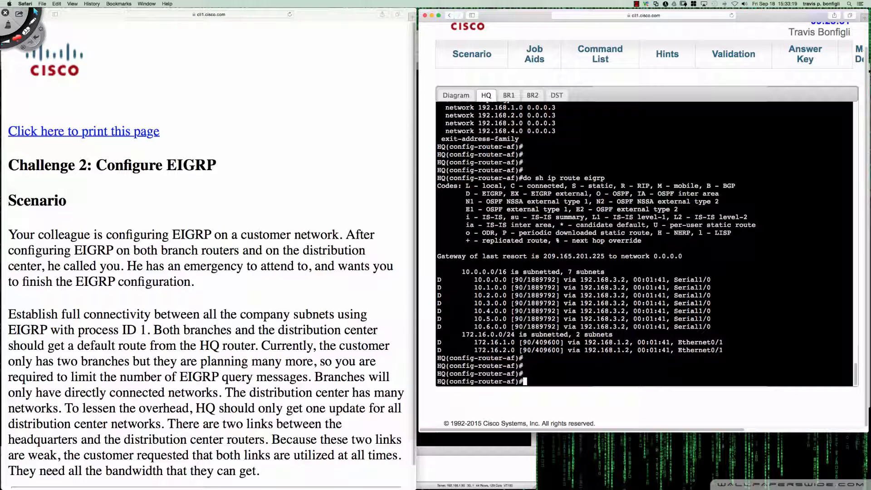
# Mark the next hops, subnets, distances and metrics of HQ's EIGRP routes with Deskscribble, and clear the marks
pyautogui.click(32, 21)
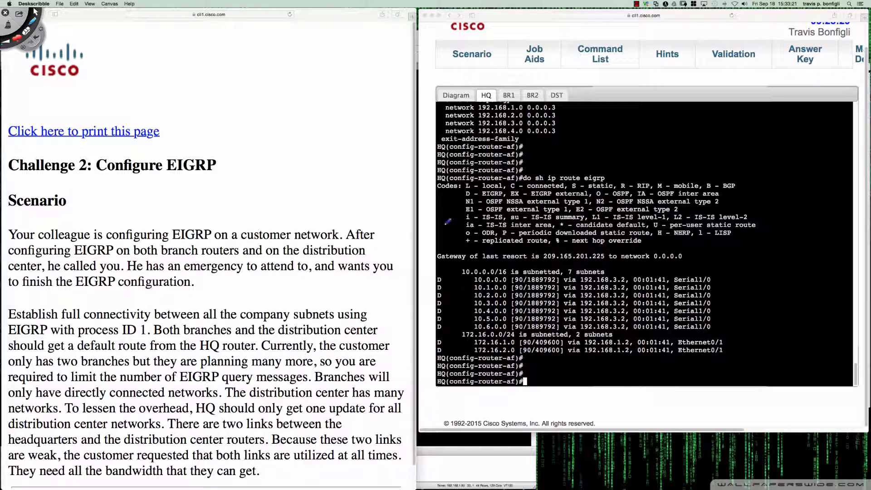
pyautogui.moveTo(620, 272)
pyautogui.mouseDown()
pyautogui.moveTo(578, 274)
pyautogui.moveTo(580, 325)
pyautogui.moveTo(628, 330)
pyautogui.moveTo(635, 301)
pyautogui.moveTo(622, 272)
pyautogui.moveTo(571, 279)
pyautogui.moveTo(563, 283)
pyautogui.moveTo(670, 284)
pyautogui.moveTo(658, 272)
pyautogui.mouseUp()
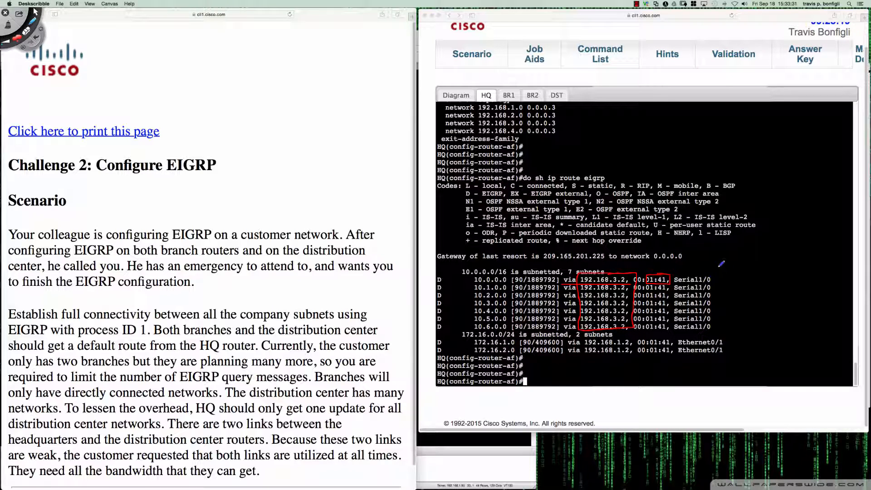
pyautogui.moveTo(718, 264)
pyautogui.mouseDown()
pyautogui.moveTo(708, 270)
pyautogui.moveTo(716, 273)
pyautogui.mouseUp()
pyautogui.moveTo(447, 279)
pyautogui.mouseDown()
pyautogui.moveTo(473, 278)
pyautogui.moveTo(458, 286)
pyautogui.moveTo(470, 284)
pyautogui.moveTo(476, 314)
pyautogui.mouseUp()
pyautogui.moveTo(473, 313); pyautogui.dragTo(474, 326)
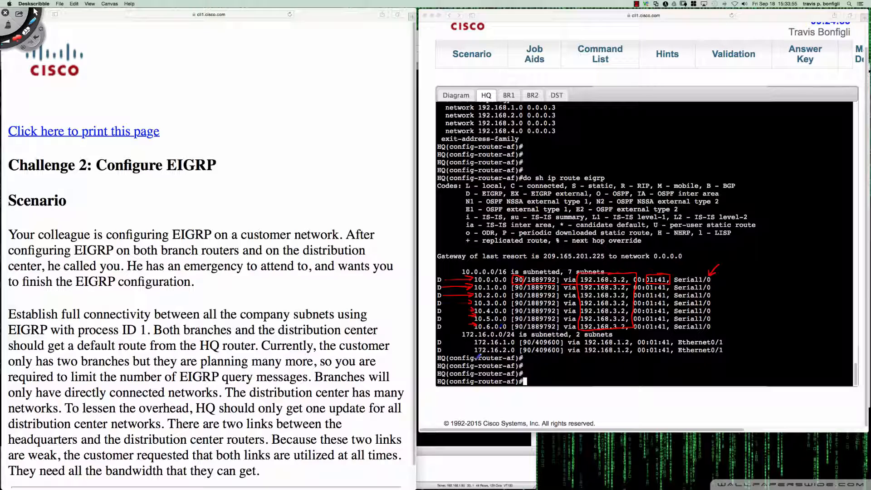
pyautogui.moveTo(635, 339)
pyautogui.mouseDown()
pyautogui.moveTo(588, 340)
pyautogui.moveTo(598, 356)
pyautogui.moveTo(632, 356)
pyautogui.moveTo(631, 338)
pyautogui.mouseUp()
pyautogui.moveTo(463, 342)
pyautogui.mouseDown()
pyautogui.moveTo(475, 342)
pyautogui.moveTo(471, 352)
pyautogui.mouseUp()
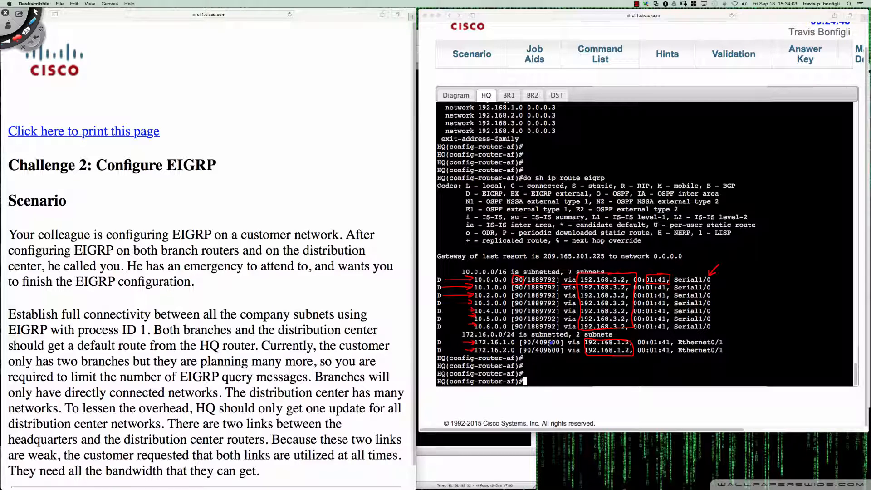
pyautogui.moveTo(536, 349)
pyautogui.mouseDown()
pyautogui.moveTo(565, 348)
pyautogui.moveTo(560, 338)
pyautogui.mouseUp()
pyautogui.moveTo(521, 275)
pyautogui.mouseDown()
pyautogui.moveTo(513, 325)
pyautogui.moveTo(527, 316)
pyautogui.moveTo(529, 274)
pyautogui.mouseUp()
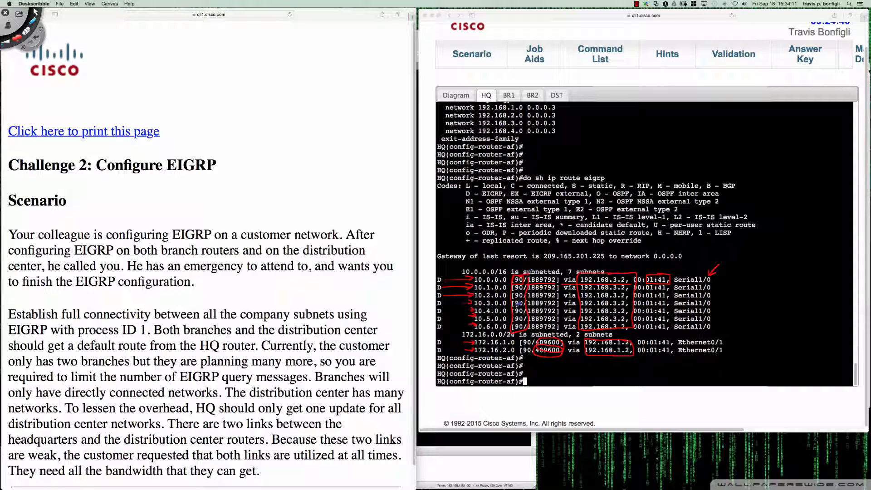
pyautogui.moveTo(480, 189)
pyautogui.mouseDown()
pyautogui.moveTo(459, 193)
pyautogui.moveTo(508, 196)
pyautogui.moveTo(481, 183)
pyautogui.moveTo(477, 192)
pyautogui.mouseUp()
pyautogui.press('super+n')
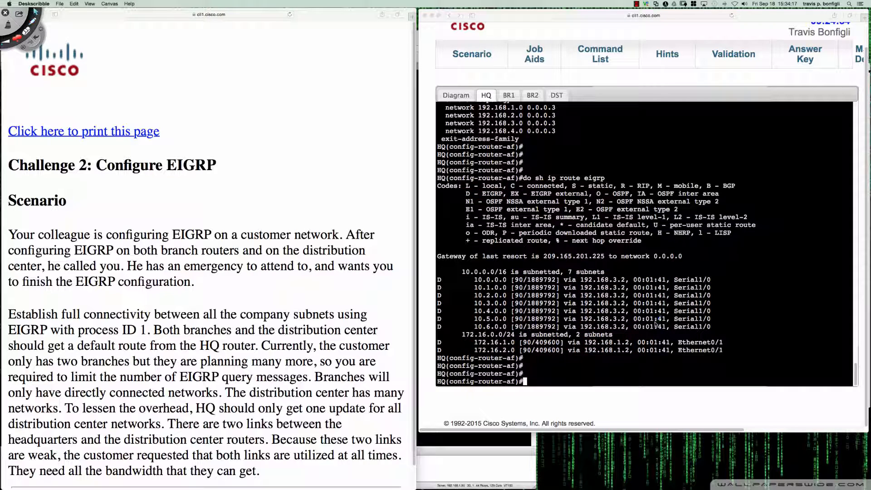
pyautogui.click(754, 320)
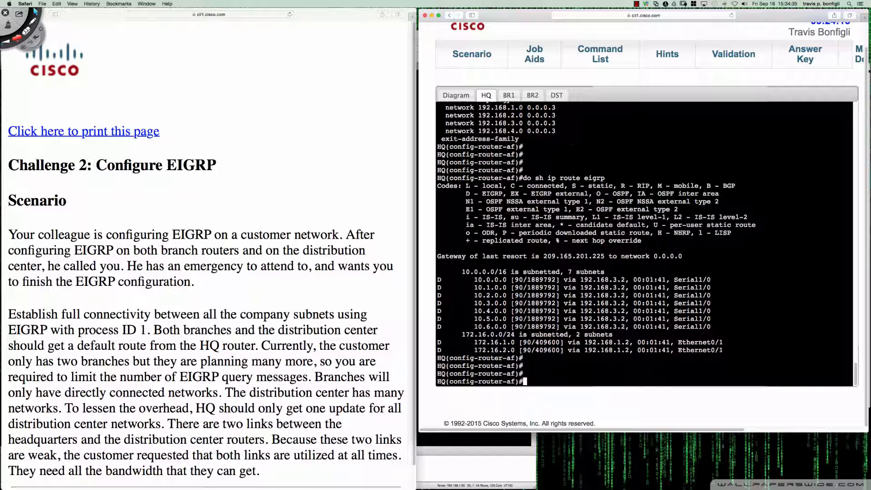
# Mark the AS number, network statement and passive-interface lines in BR2's EIGRP configuration with Deskscribble, and clear the marks
pyautogui.click(539, 97)
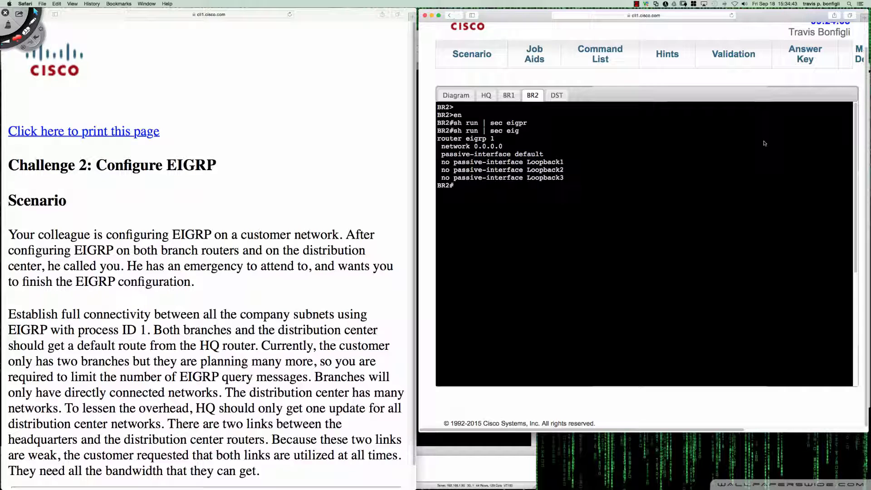
pyautogui.hotkey('ctrl', 'shift', 'd')
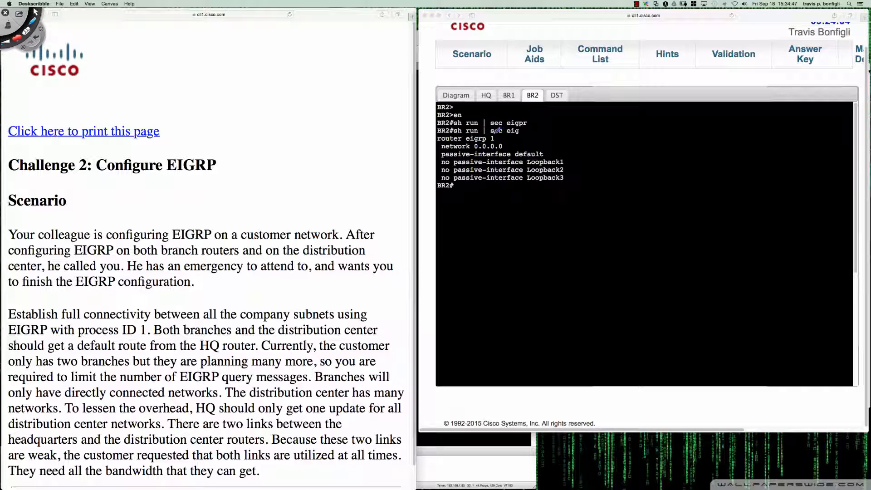
pyautogui.moveTo(501, 133); pyautogui.dragTo(484, 128)
pyautogui.moveTo(518, 138); pyautogui.dragTo(511, 147)
pyautogui.moveTo(441, 156); pyautogui.dragTo(547, 159)
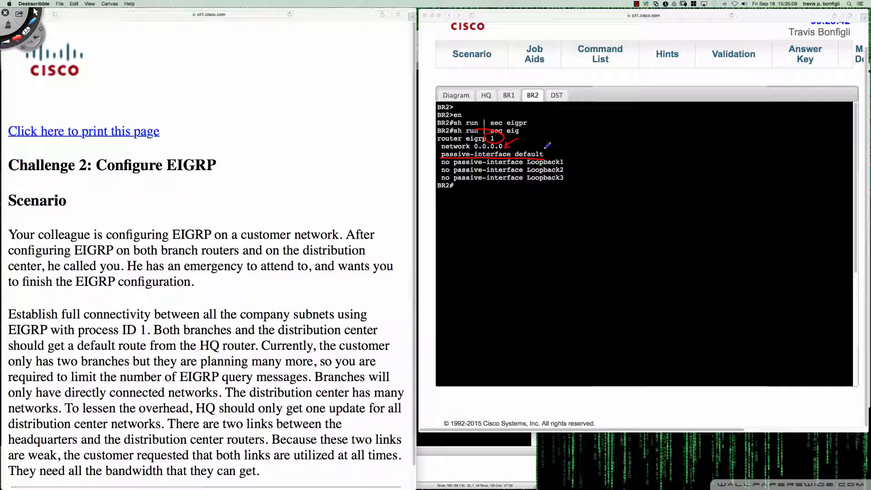
pyautogui.moveTo(549, 140)
pyautogui.mouseDown()
pyautogui.moveTo(540, 155)
pyautogui.moveTo(548, 151)
pyautogui.mouseUp()
pyautogui.moveTo(427, 162)
pyautogui.mouseDown()
pyautogui.moveTo(439, 163)
pyautogui.moveTo(433, 173)
pyautogui.moveTo(439, 177)
pyautogui.mouseUp()
pyautogui.moveTo(561, 156)
pyautogui.mouseDown()
pyautogui.moveTo(570, 159)
pyautogui.moveTo(563, 181)
pyautogui.mouseUp()
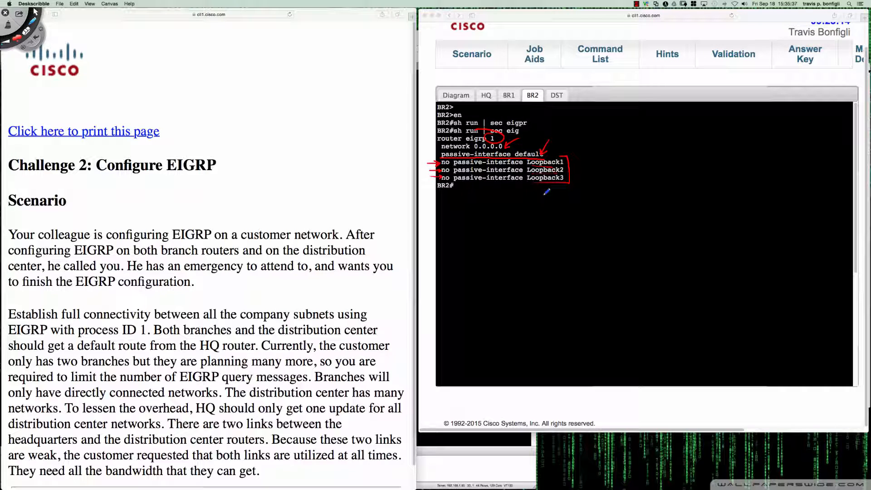
pyautogui.press('super+n')
pyautogui.press('Escape')
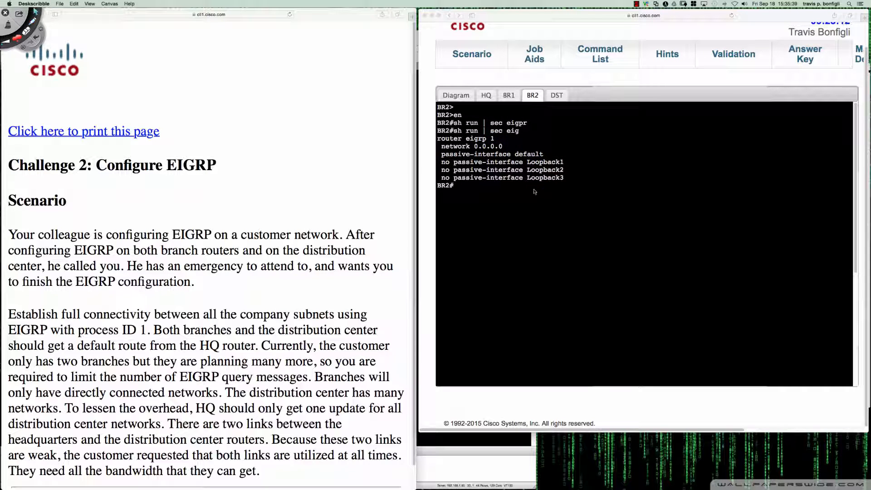
# Check BR2's uplink interface in the topology diagram and enter privileged mode on BR2's console
pyautogui.click(460, 100)
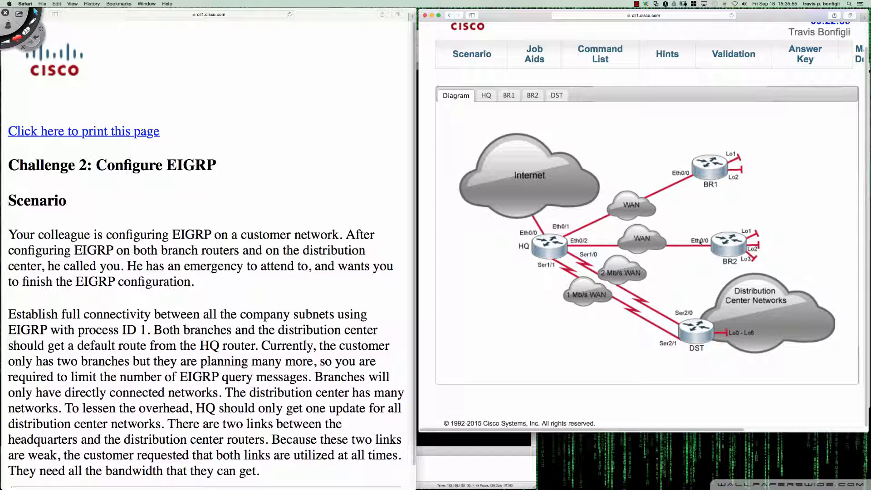
pyautogui.click(723, 239)
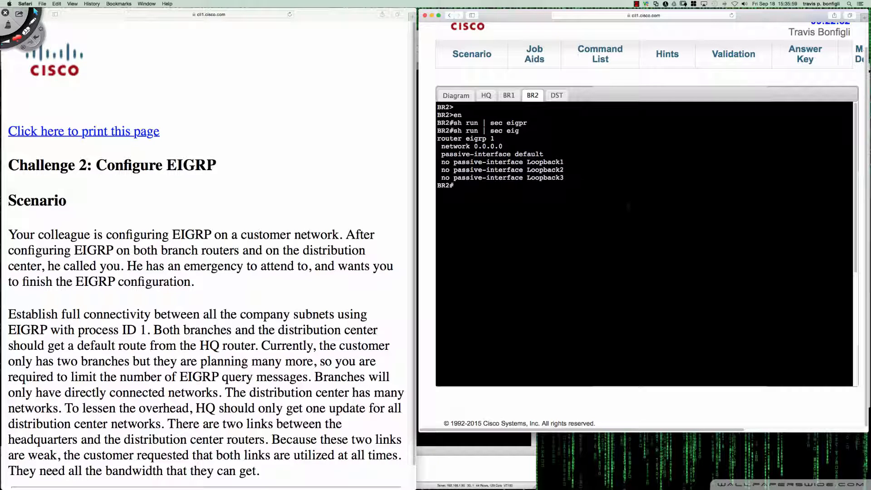
pyautogui.press('Return')
pyautogui.press('Return')
pyautogui.press('Return')
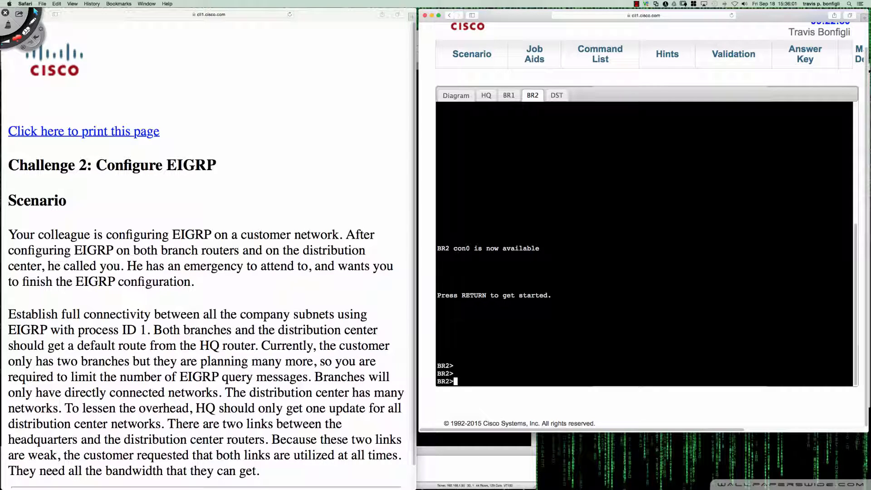
pyautogui.write('en')
pyautogui.press('Return')
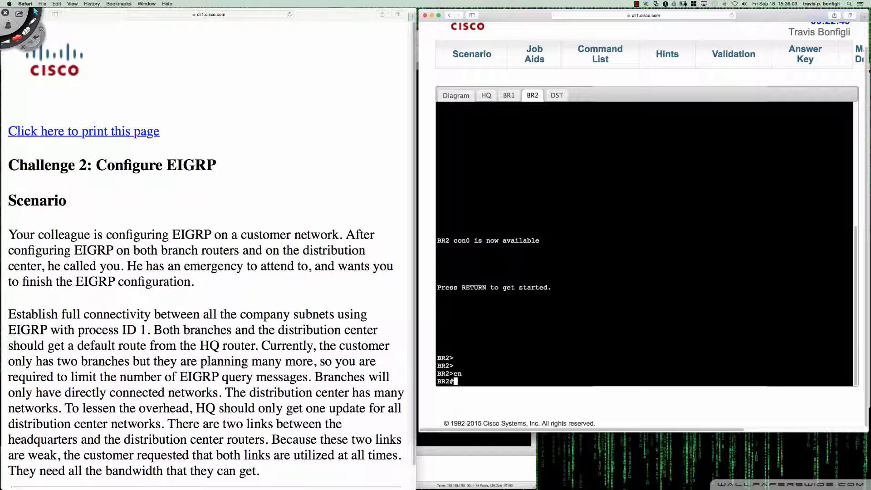
# Enter global configuration mode on BR2 and open router configuration for EIGRP 1
pyautogui.write('conf t')
pyautogui.press('Return')
pyautogui.write('router ')
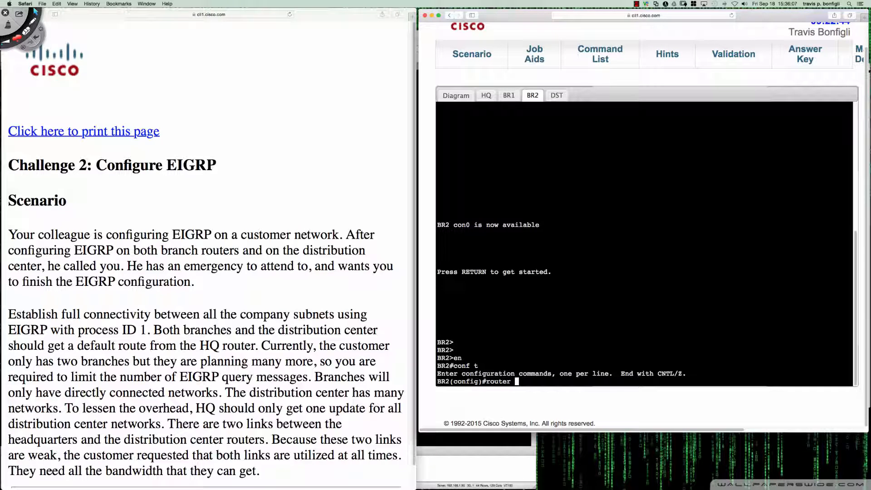
pyautogui.write('eigrp 1')
pyautogui.press('Return')
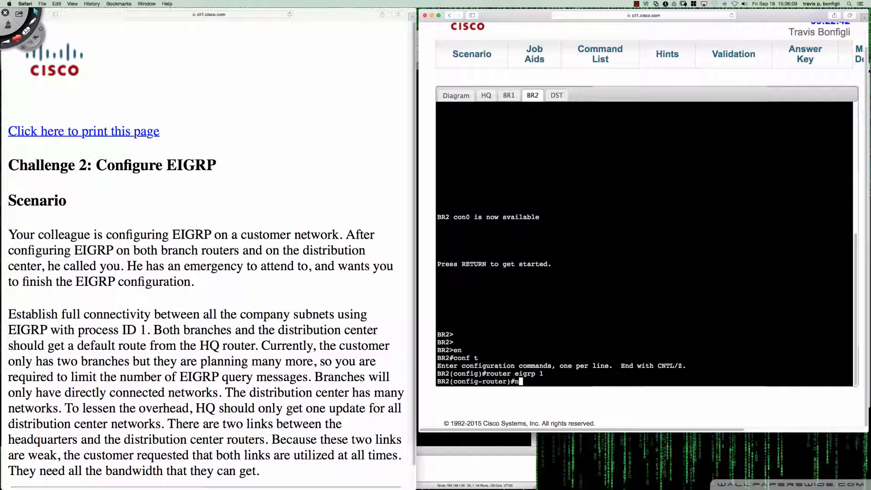
# Display the EIGRP section of BR2's running configuration with "do sh run | sec eigrp"
pyautogui.press('Return')
pyautogui.press('Return')
pyautogui.press('Return')
pyautogui.write('do sh')
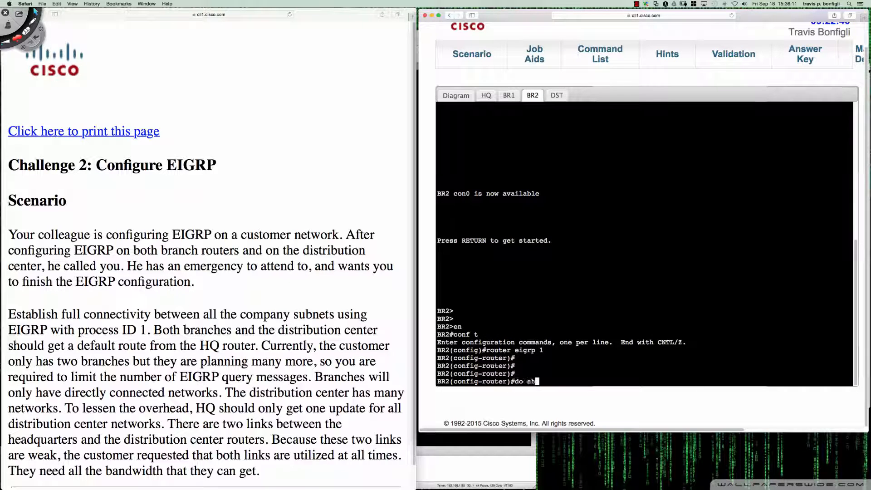
pyautogui.write(' run | sec eigrp')
pyautogui.press('Return')
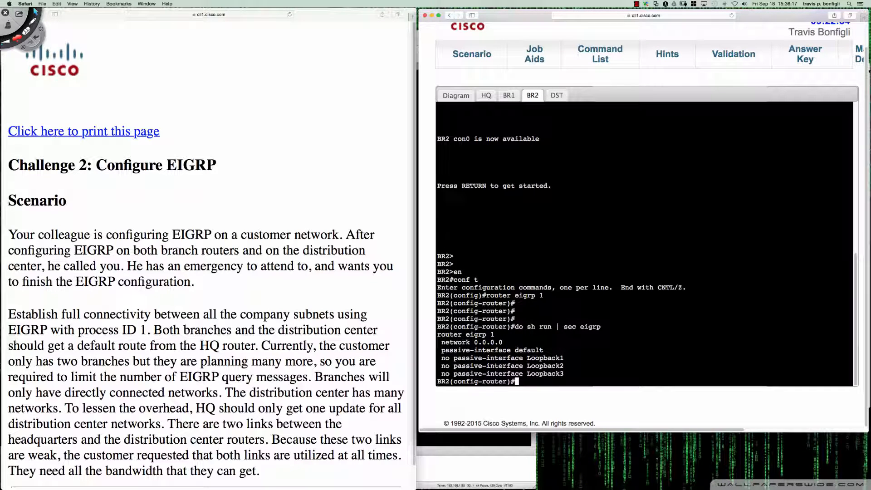
# Make Ethernet0/0 non-passive in BR2's EIGRP 1 configuration with "no passive-interface e0/0"
pyautogui.write('no pas')
pyautogui.press('Tab')
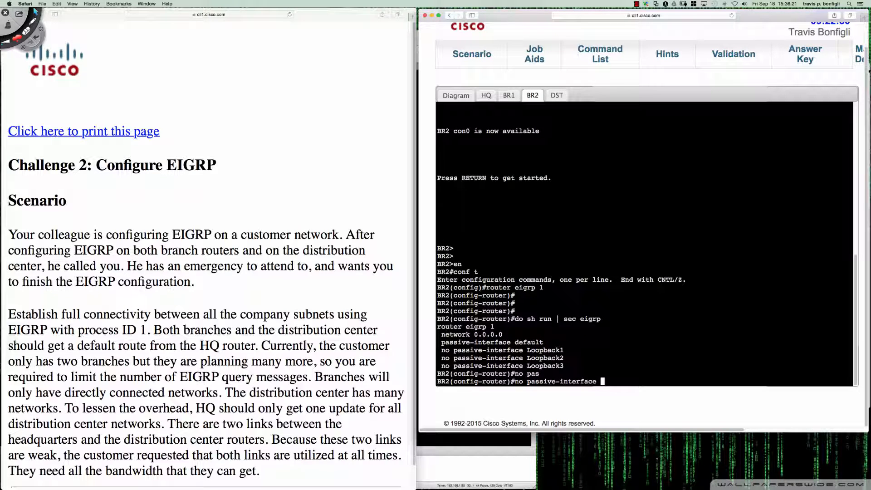
pyautogui.write('e0/1')
pyautogui.press('BackSpace')
pyautogui.click(486, 95)
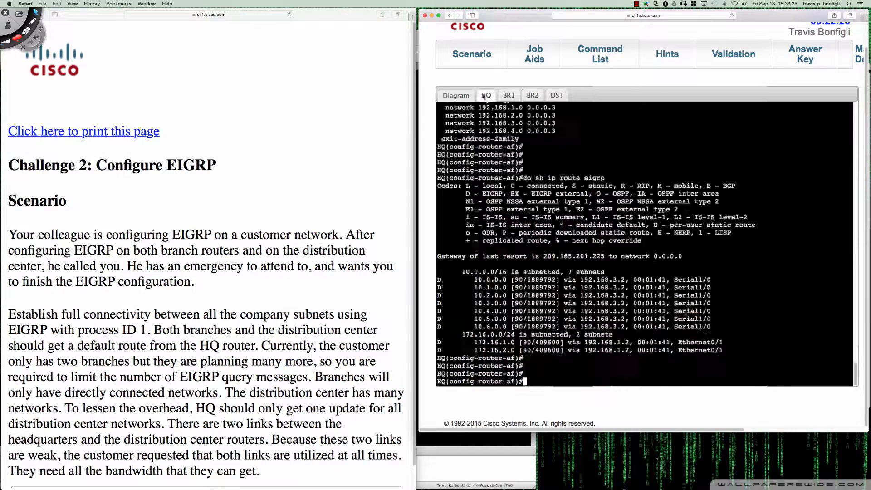
pyautogui.click(456, 97)
pyautogui.click(504, 95)
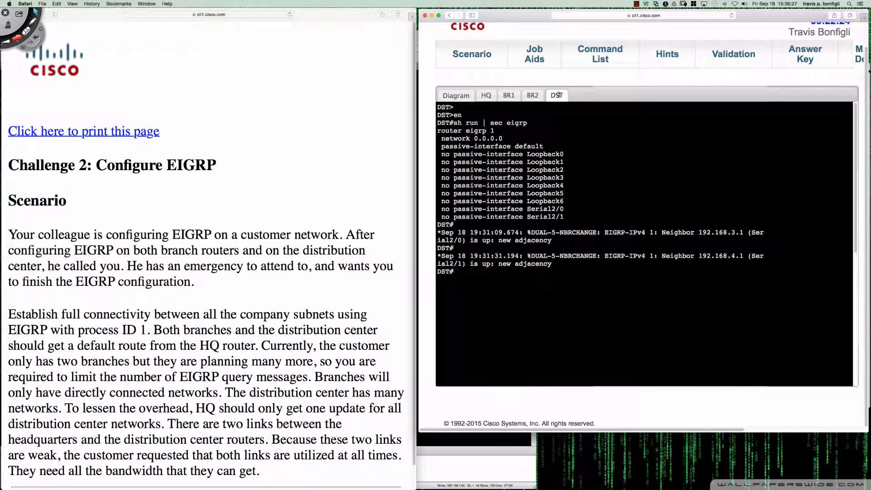
pyautogui.click(523, 95)
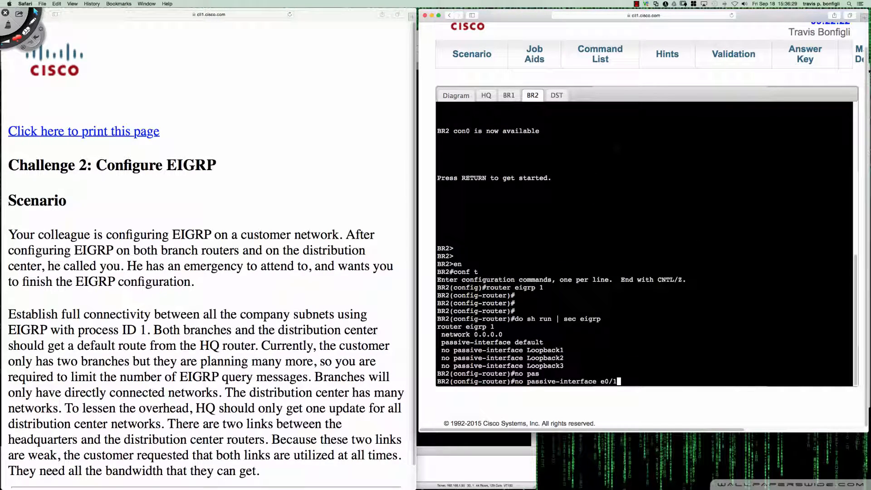
pyautogui.press('BackSpace')
pyautogui.write('0')
pyautogui.press('Return')
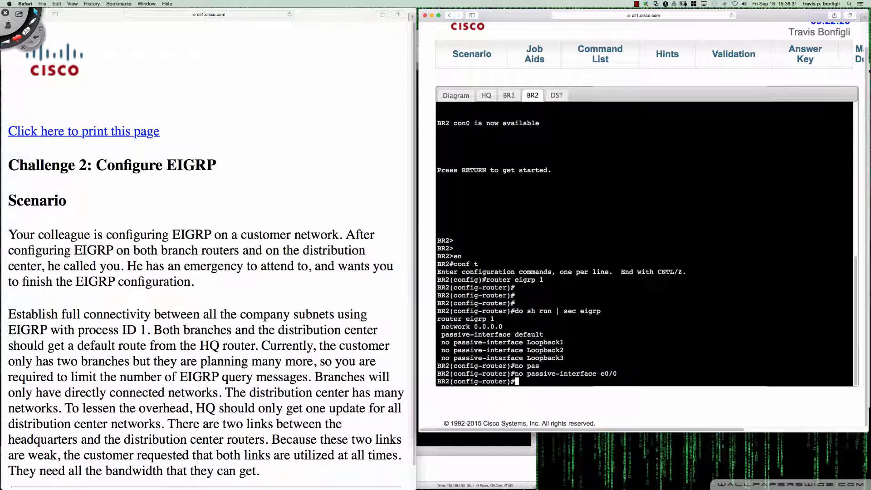
pyautogui.press('Return')
pyautogui.press('Return')
pyautogui.press('Return')
pyautogui.press('Return')
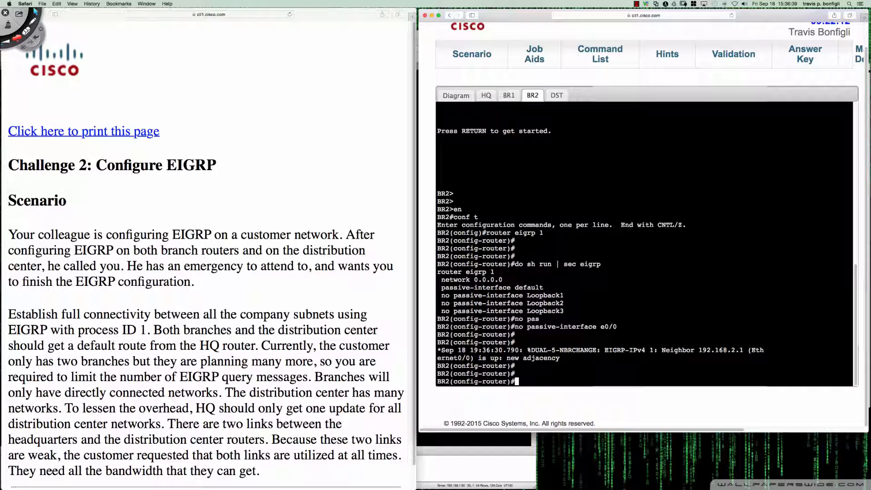
# Display BR2's EIGRP neighbors with "do sh ip eigrp neigh" and its EIGRP routes with "do sh ip route eigrp"
pyautogui.write('do sh ip eigrp neigh')
pyautogui.press('Return')
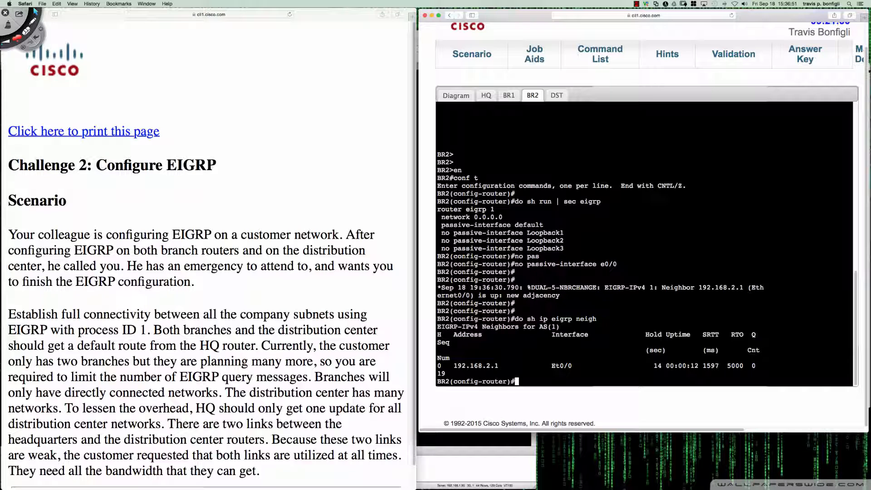
pyautogui.write('do sh ip route eigrp')
pyautogui.press('Return')
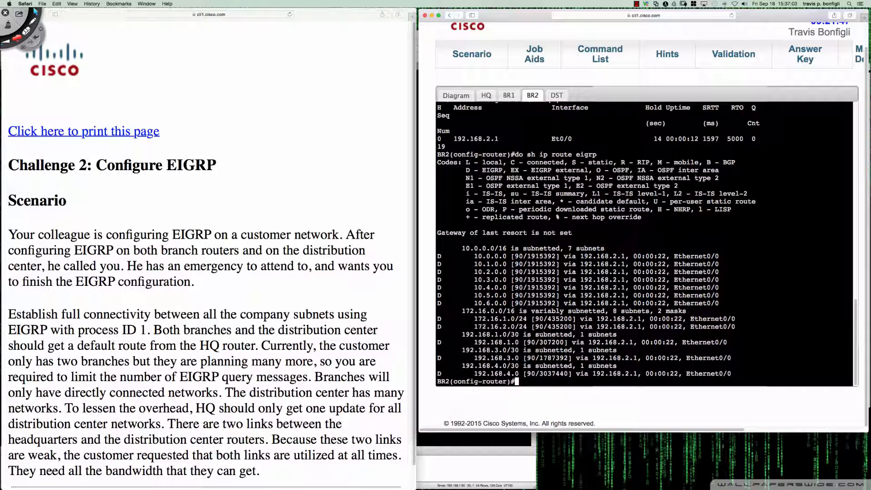
# Review the topology diagram and display HQ's EIGRP routes with "do sh ip route eigrp"
pyautogui.click(508, 95)
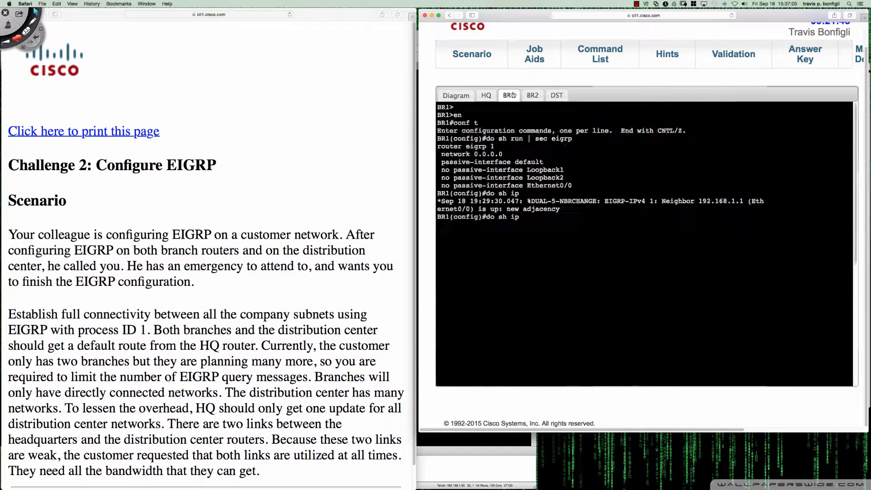
pyautogui.click(456, 95)
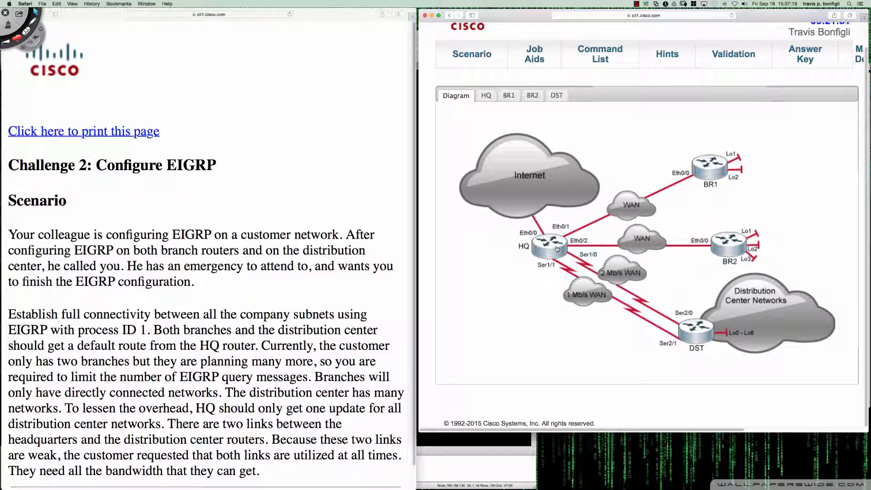
pyautogui.click(486, 96)
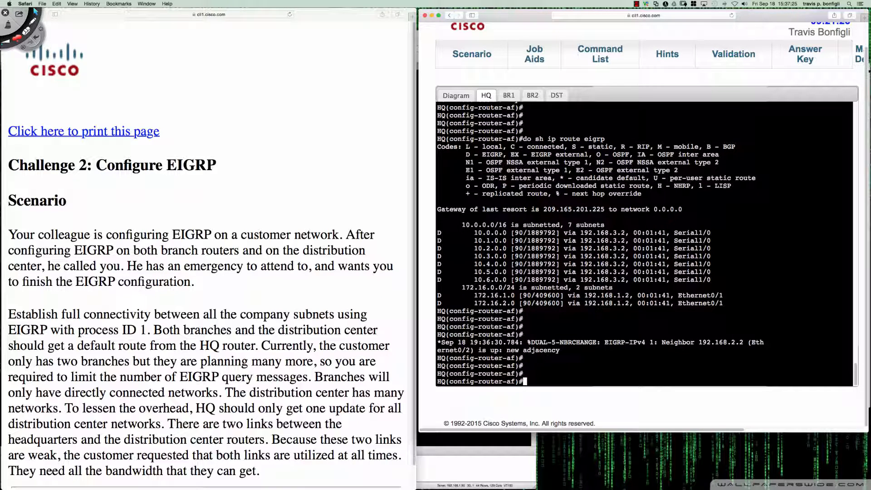
pyautogui.write('do sh ip route eigrp')
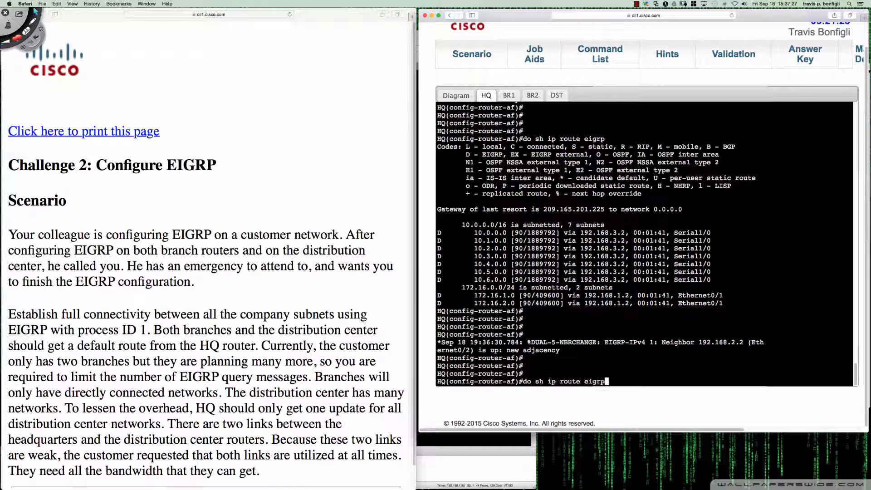
pyautogui.press('Return')
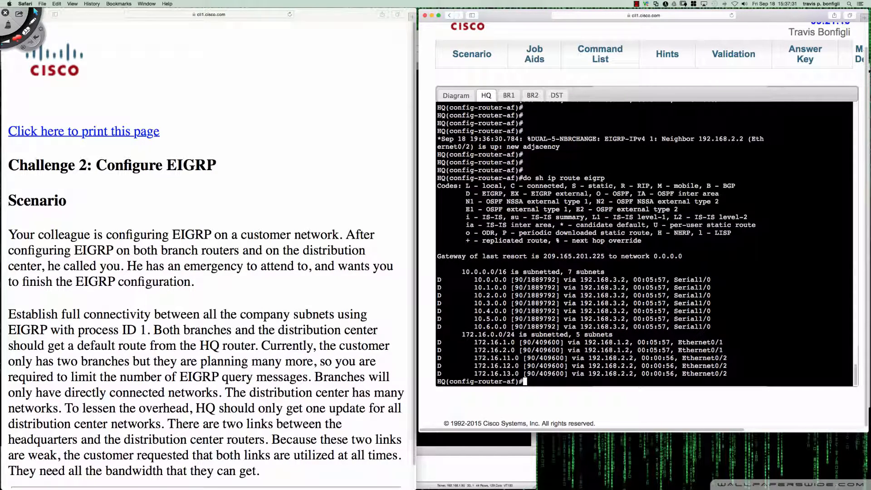
# Switch to Deskscribble and mark the next-hop groups, the three BR2 routes and their Ethernet0/2 interface in HQ's routing table
pyautogui.press('super+Tab')
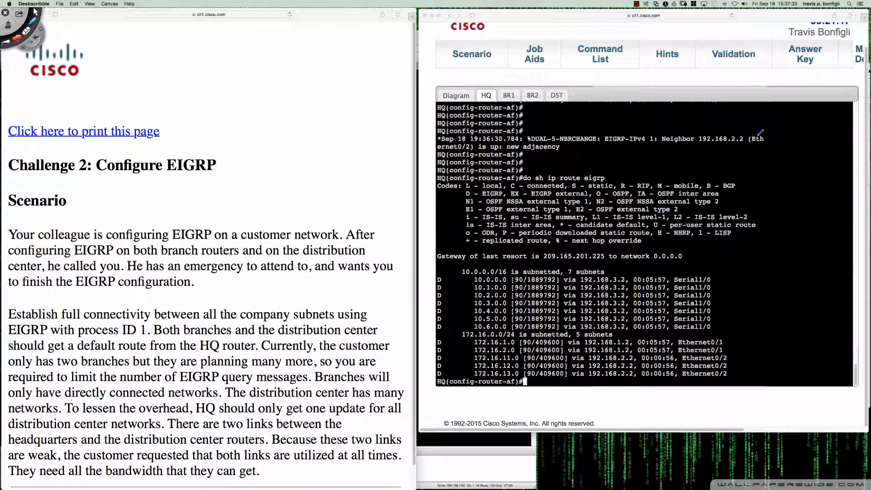
pyautogui.moveTo(622, 274)
pyautogui.mouseDown()
pyautogui.moveTo(562, 283)
pyautogui.moveTo(568, 321)
pyautogui.moveTo(624, 328)
pyautogui.moveTo(634, 299)
pyautogui.moveTo(631, 273)
pyautogui.mouseUp()
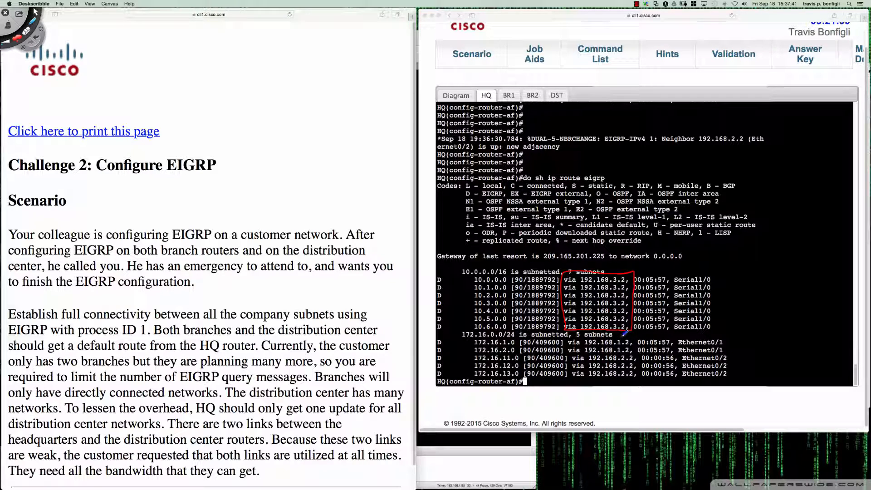
pyautogui.moveTo(624, 336)
pyautogui.mouseDown()
pyautogui.moveTo(567, 335)
pyautogui.moveTo(565, 350)
pyautogui.moveTo(639, 346)
pyautogui.mouseUp()
pyautogui.moveTo(580, 348)
pyautogui.mouseDown()
pyautogui.moveTo(567, 378)
pyautogui.moveTo(628, 385)
pyautogui.moveTo(642, 344)
pyautogui.mouseUp()
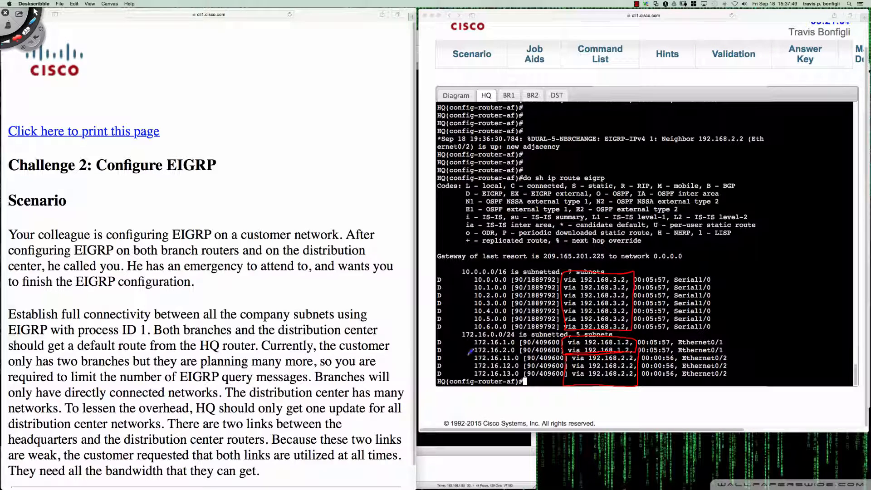
pyautogui.moveTo(460, 358)
pyautogui.mouseDown()
pyautogui.moveTo(474, 357)
pyautogui.moveTo(474, 372)
pyautogui.moveTo(459, 352)
pyautogui.moveTo(478, 362)
pyautogui.mouseUp()
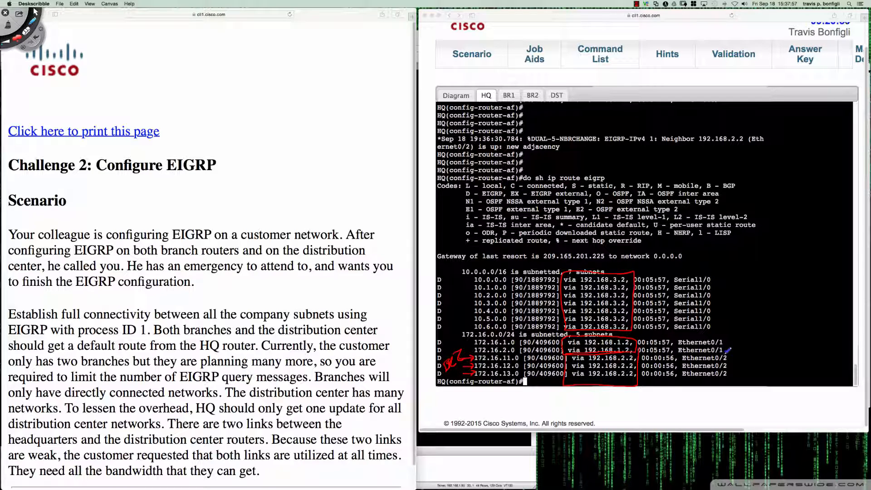
pyautogui.moveTo(724, 355)
pyautogui.mouseDown()
pyautogui.moveTo(684, 354)
pyautogui.moveTo(682, 380)
pyautogui.moveTo(734, 377)
pyautogui.moveTo(731, 353)
pyautogui.moveTo(714, 348)
pyautogui.mouseUp()
pyautogui.press('Escape')
# Compare HQ's marked routes with the topology diagram, clear the Deskscribble marks and return to HQ's console
pyautogui.click(456, 96)
pyautogui.click(455, 95)
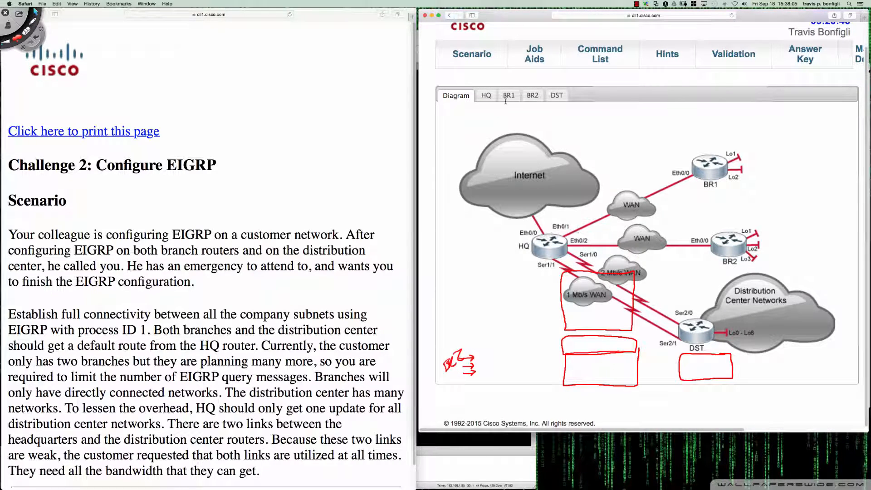
pyautogui.click(525, 96)
pyautogui.click(487, 97)
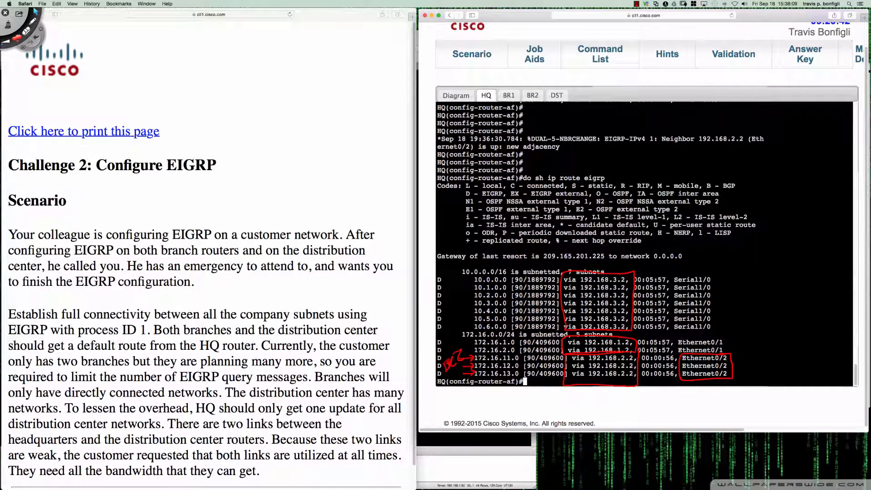
pyautogui.press('super+Tab')
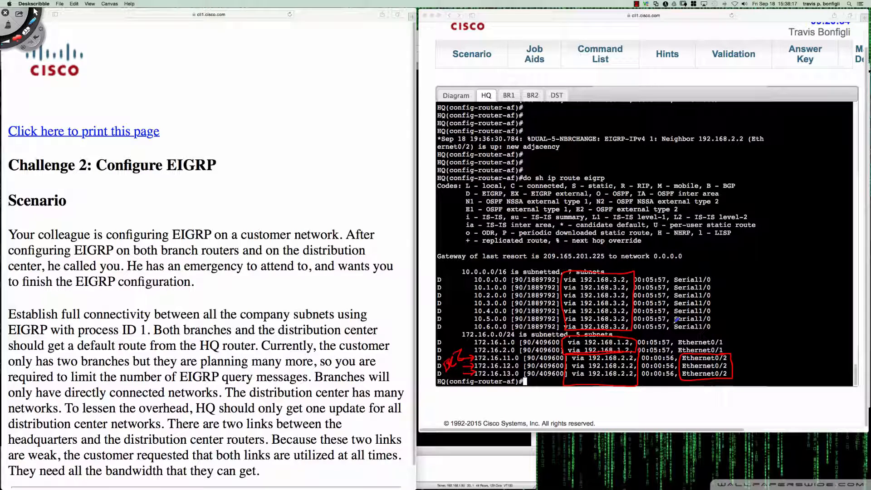
pyautogui.press('super+n')
pyautogui.press('Escape')
pyautogui.click(739, 328)
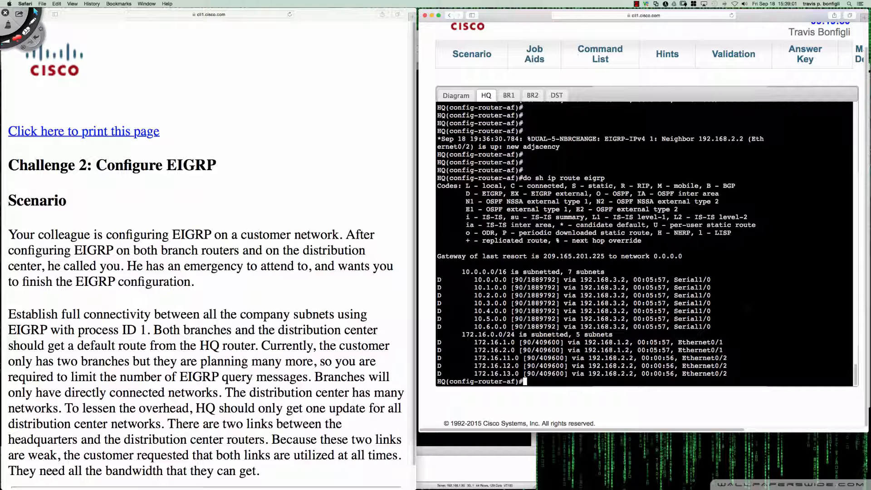
# Display the EIGRP configuration in HQ's running configuration and highlight the static default route line
pyautogui.write('do sh run |')
pyautogui.write(' sec eigrp')
pyautogui.press('Return')
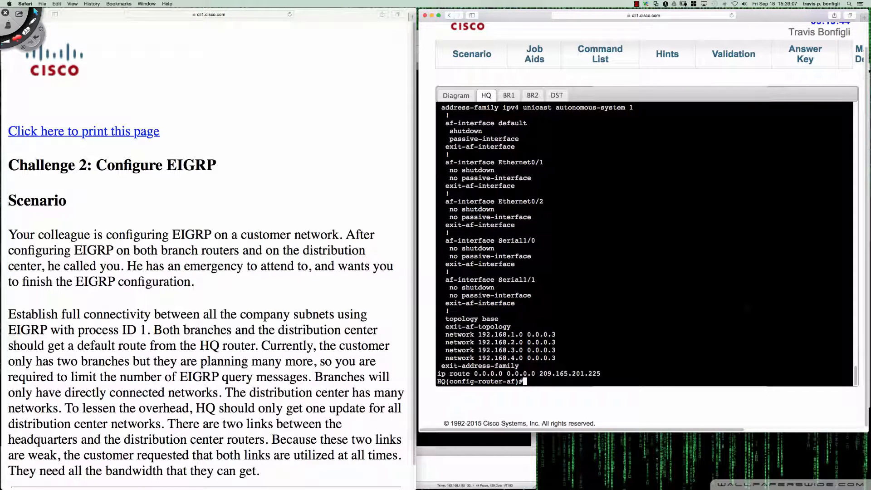
pyautogui.moveTo(438, 374); pyautogui.dragTo(595, 374)
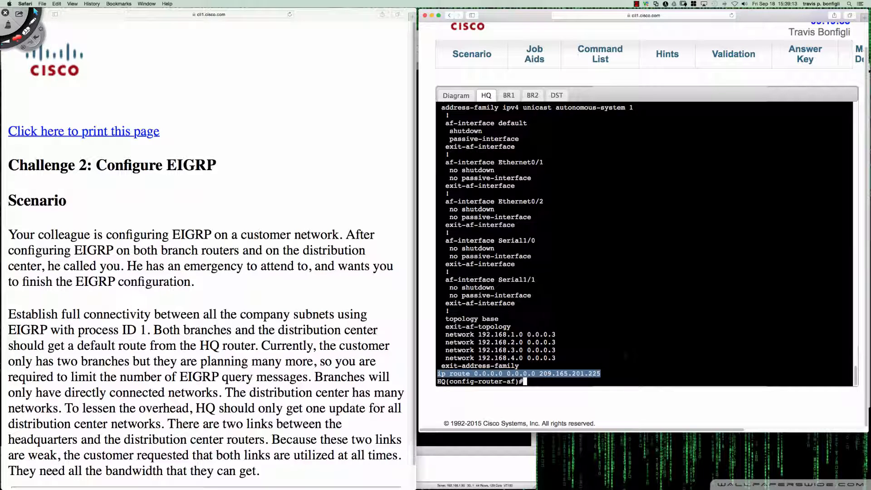
# Check HQ's Internet-facing interface in the diagram and display its configuration with "do sh run int e0/0"
pyautogui.click(469, 98)
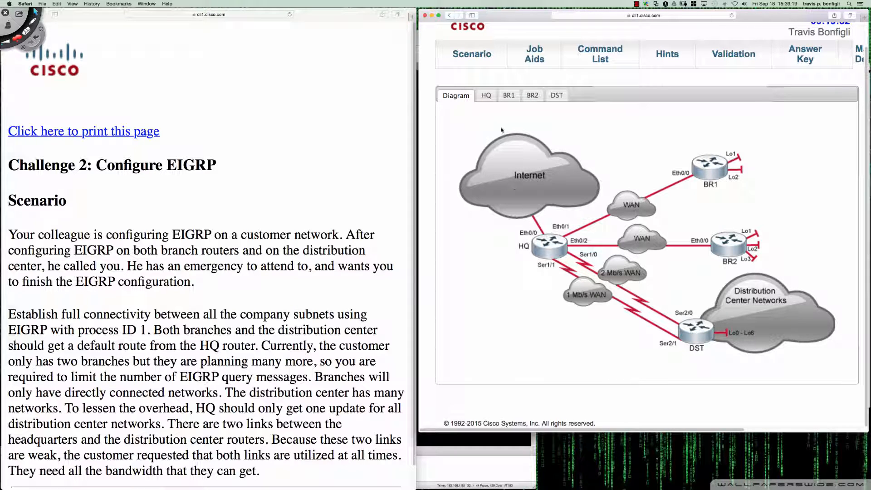
pyautogui.click(487, 95)
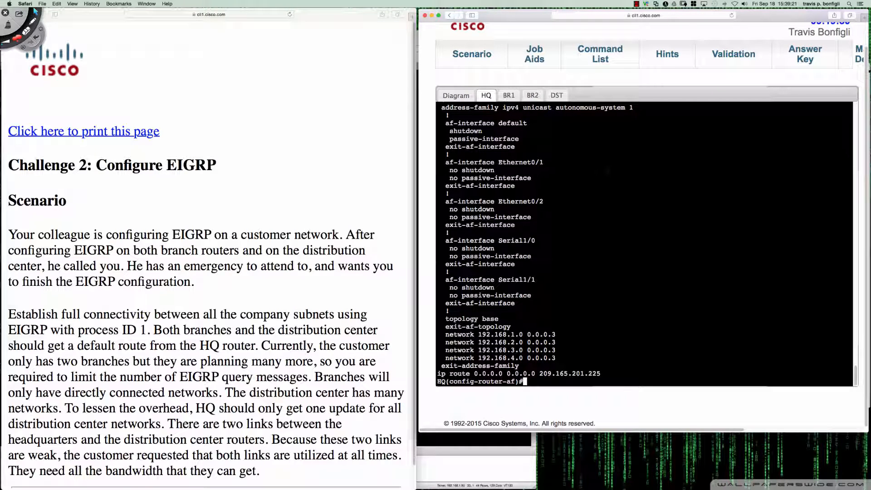
pyautogui.write('do sh run int e0/0')
pyautogui.press('Return')
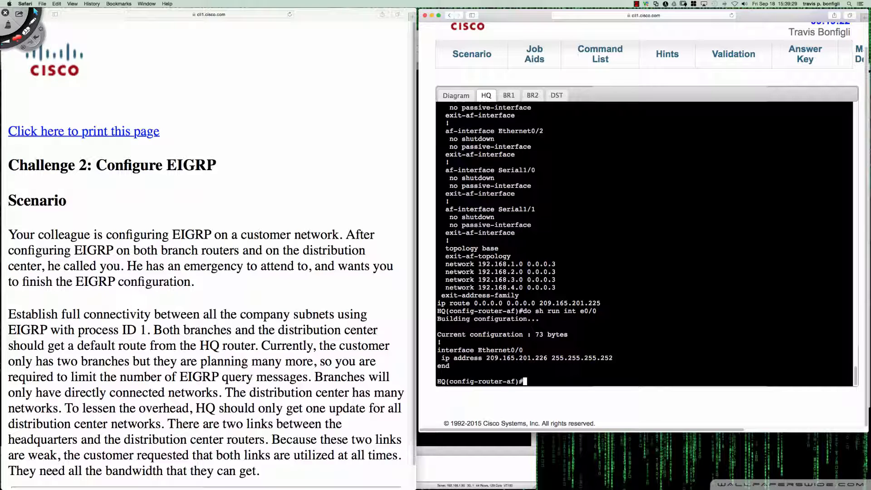
# Exit HQ's address-family mode, list the available router commands, and re-enter it with "address-family ipv4 as 1"
pyautogui.write('exit')
pyautogui.press('Return')
pyautogui.write('?')
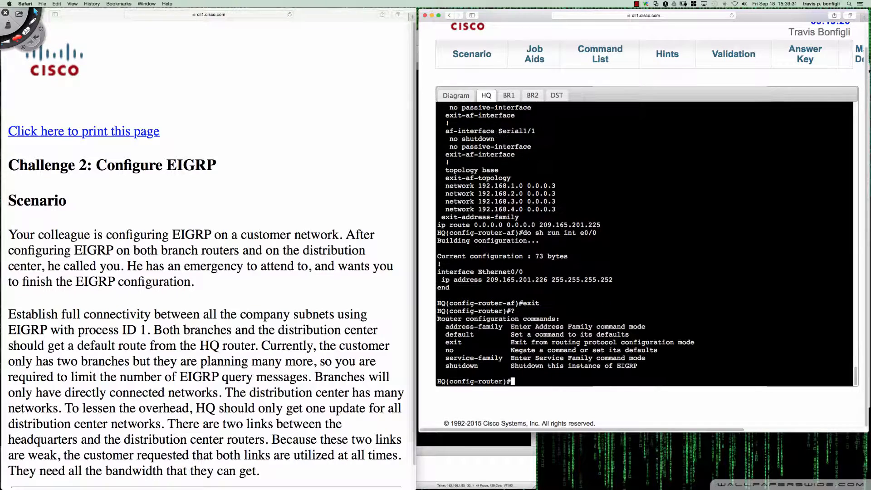
pyautogui.write('add')
pyautogui.press('Tab')
pyautogui.write('ipv')
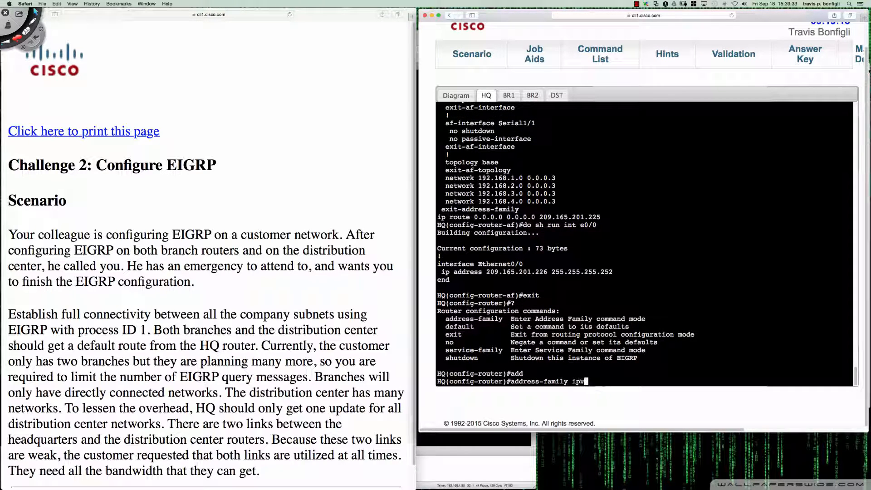
pyautogui.write('4 as 1')
pyautogui.press('Return')
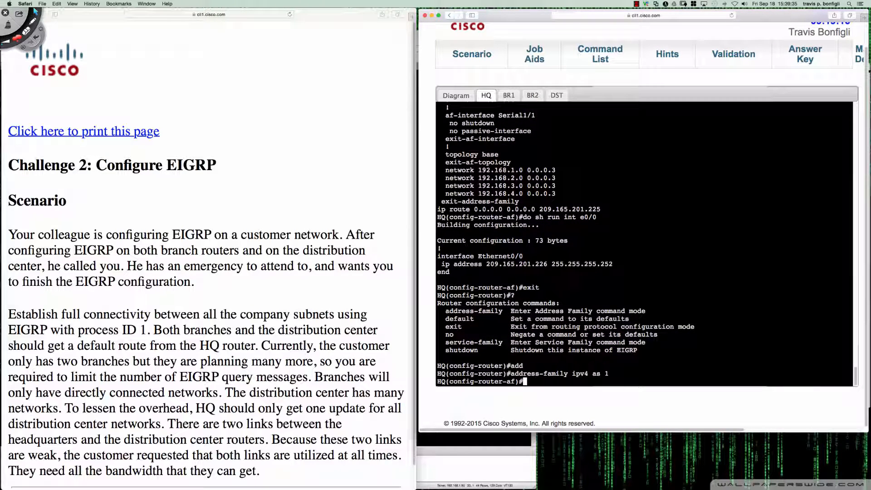
pyautogui.write('redi')
pyautogui.press('Tab')
pyautogui.press('BackSpace')
pyautogui.press('BackSpace')
pyautogui.press('BackSpace')
pyautogui.press('BackSpace')
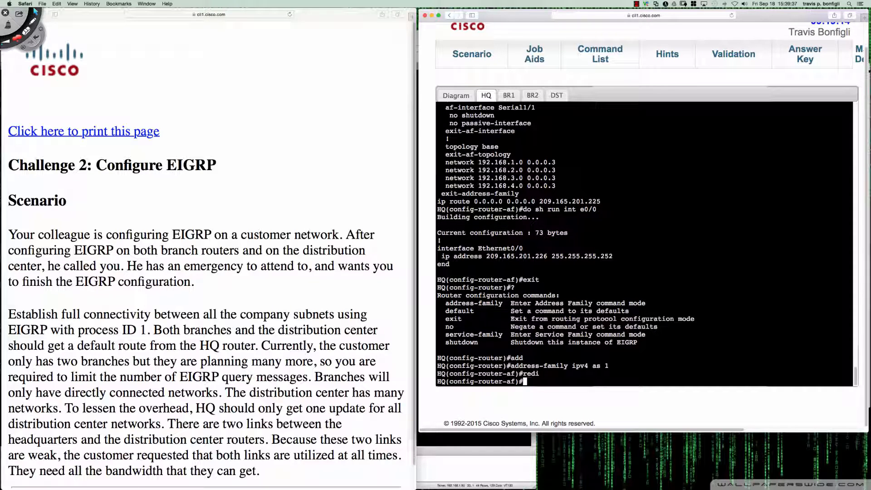
# Enter the base topology configuration of HQ's EIGRP address family with "topology base"
pyautogui.write('top')
pyautogui.press('Tab')
pyautogui.write('bas')
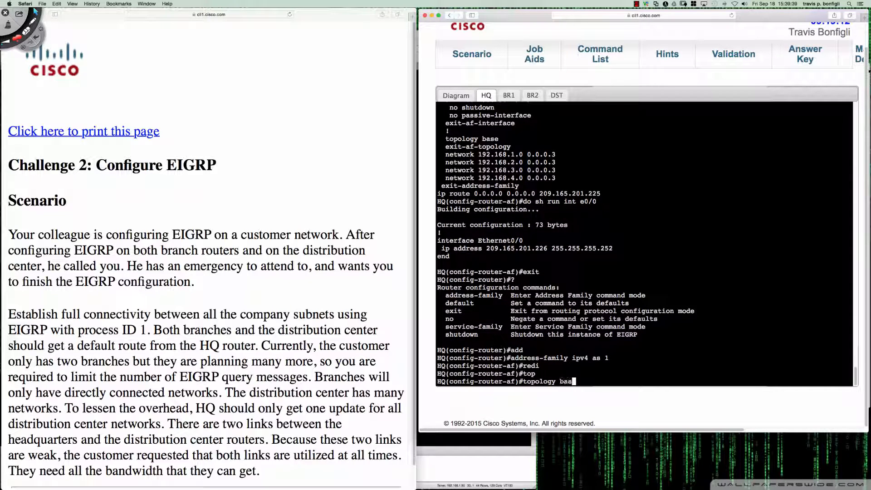
pyautogui.write('e ?')
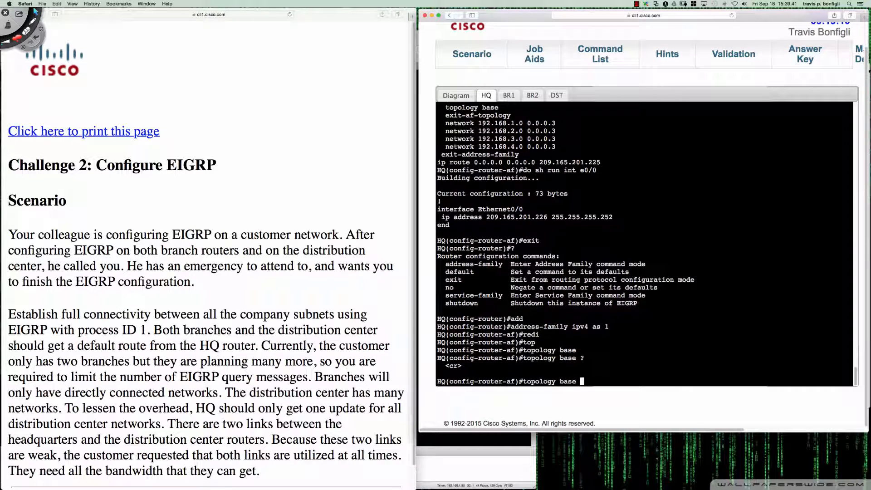
pyautogui.press('Return')
# Start a "redistribute static" command in HQ's base topology, listing the available route sources and static options
pyautogui.write('redi')
pyautogui.press('Tab')
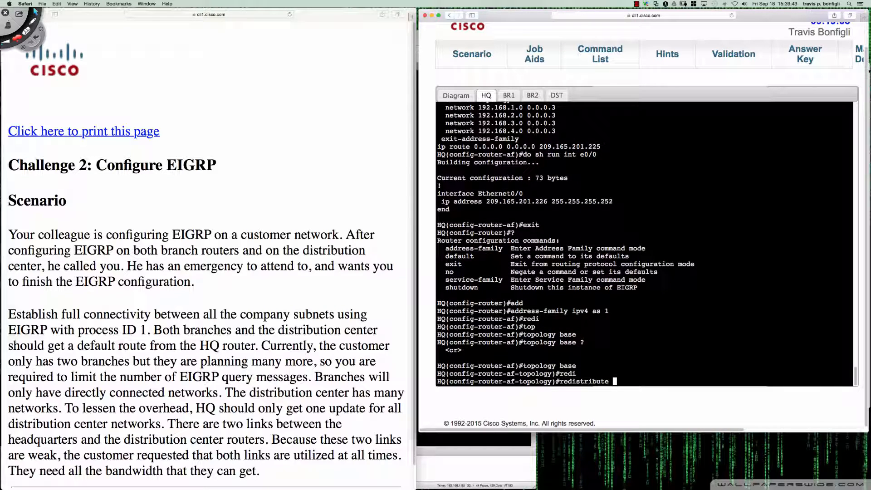
pyautogui.write('?')
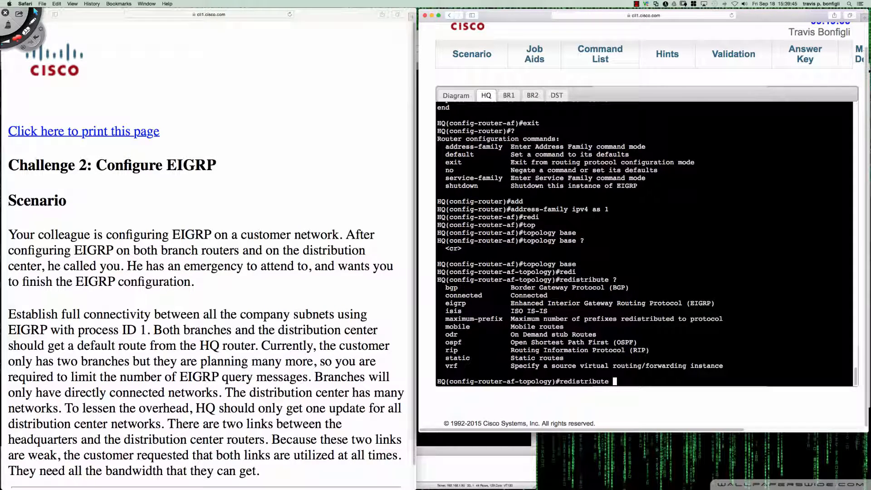
pyautogui.write('st')
pyautogui.press('Tab')
pyautogui.write('?')
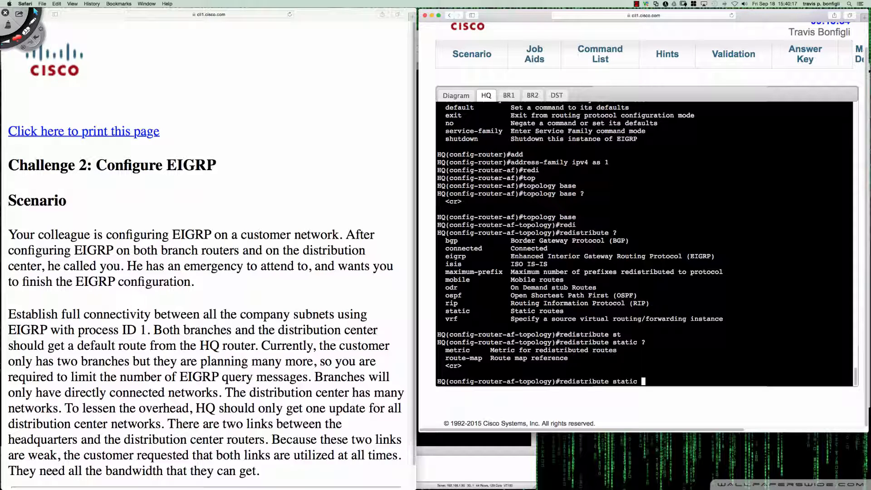
# Redistribute static routes into EIGRP in HQ's base topology with "redistribute static"
pyautogui.press('Return')
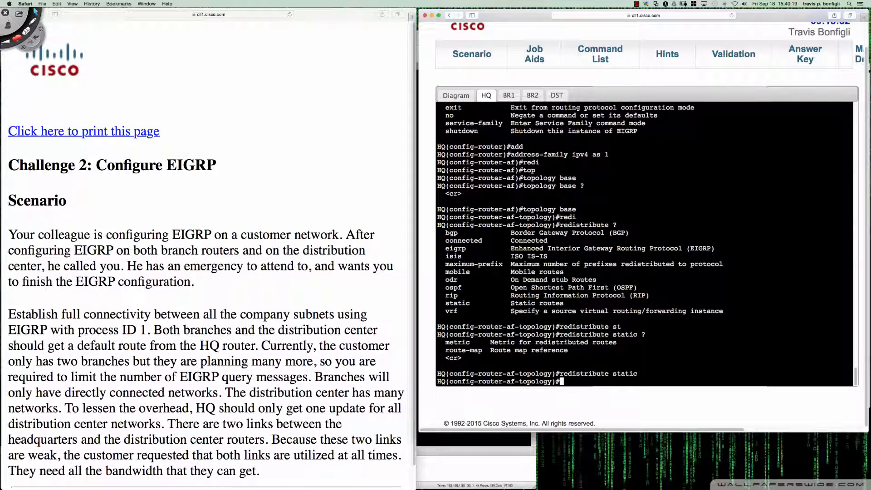
pyautogui.press('Return')
pyautogui.press('Return')
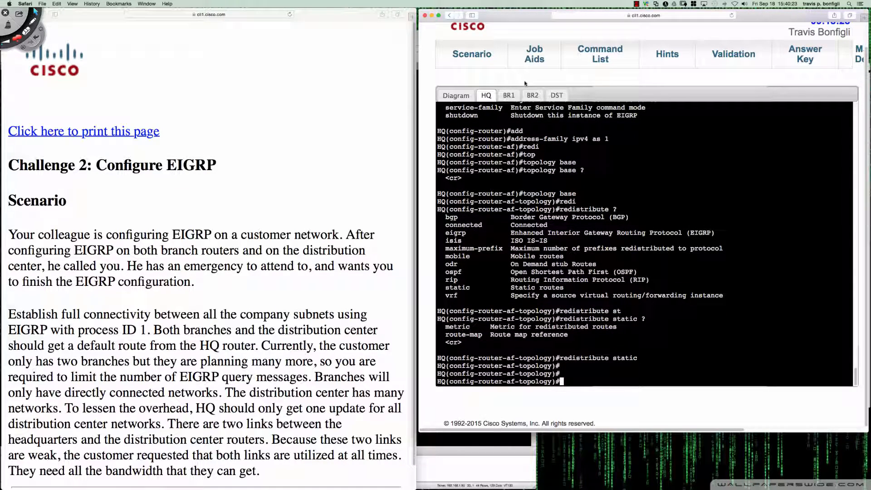
# Check on BR2 for the propagated default route using "do sh ip route eigrp"
pyautogui.click(462, 95)
pyautogui.click(486, 95)
pyautogui.click(509, 95)
pyautogui.click(528, 95)
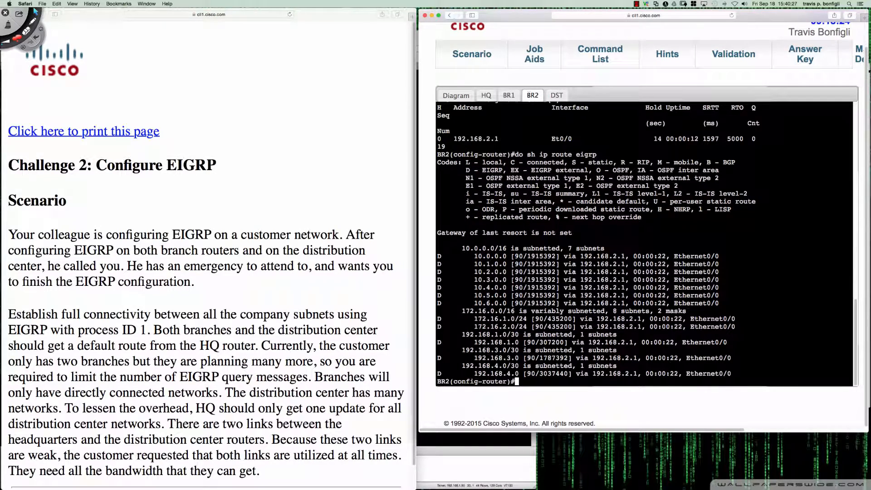
pyautogui.press('Return')
pyautogui.press('Return')
pyautogui.write('do sh ')
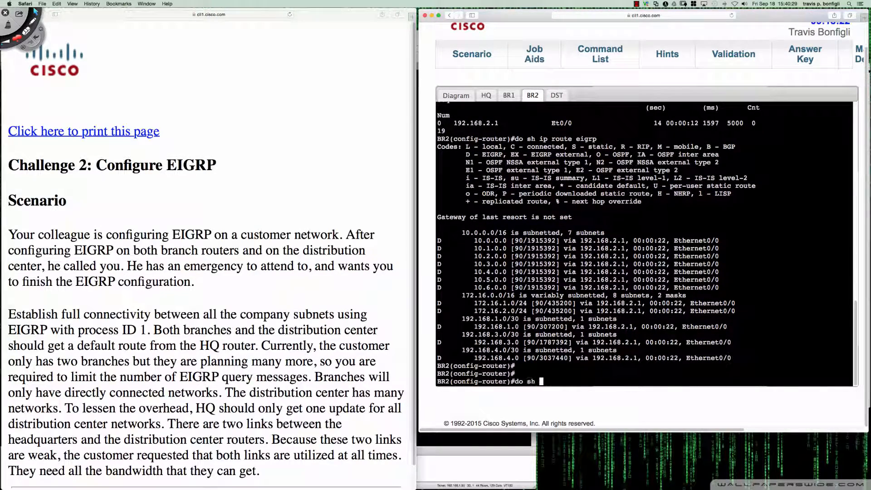
pyautogui.write('ip route eigrp')
pyautogui.press('Return')
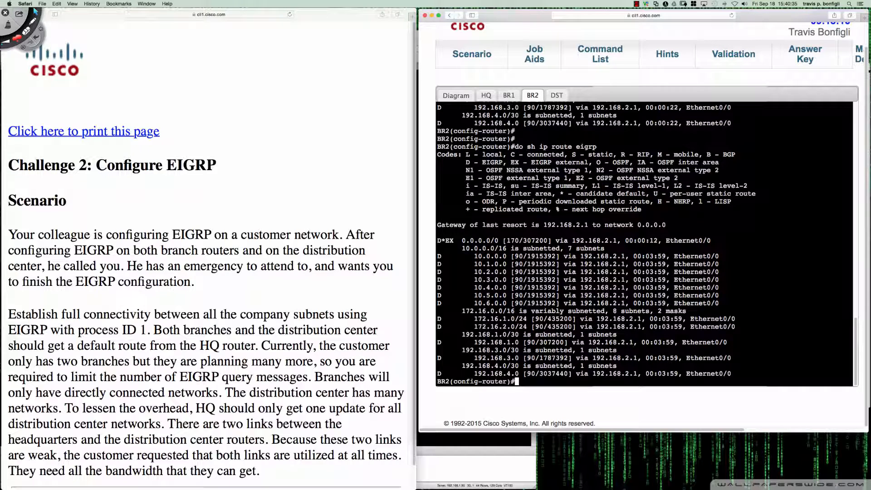
# Circle the external 0.0.0.0/0 route and its next hop in BR2's output with screen annotations, and clear the markings
pyautogui.hotkey('ctrl', 'Tab')
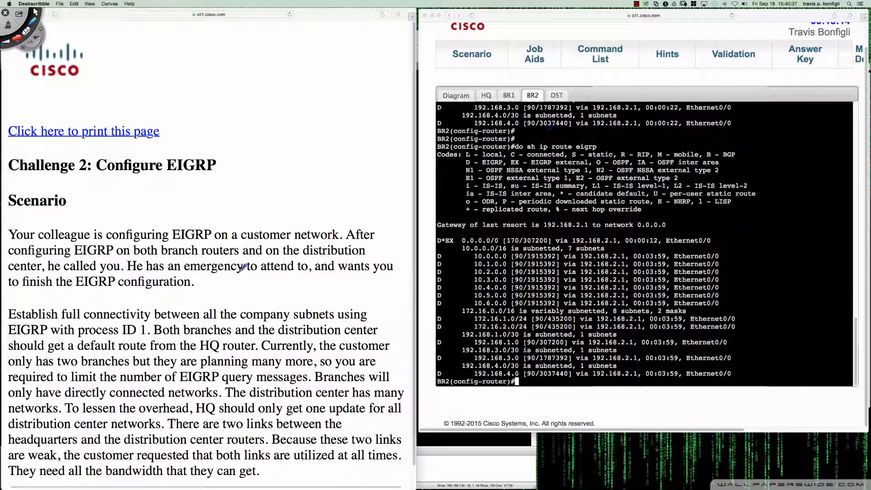
pyautogui.moveTo(434, 233)
pyautogui.mouseDown()
pyautogui.moveTo(459, 252)
pyautogui.moveTo(712, 246)
pyautogui.moveTo(660, 224)
pyautogui.moveTo(441, 230)
pyautogui.mouseUp()
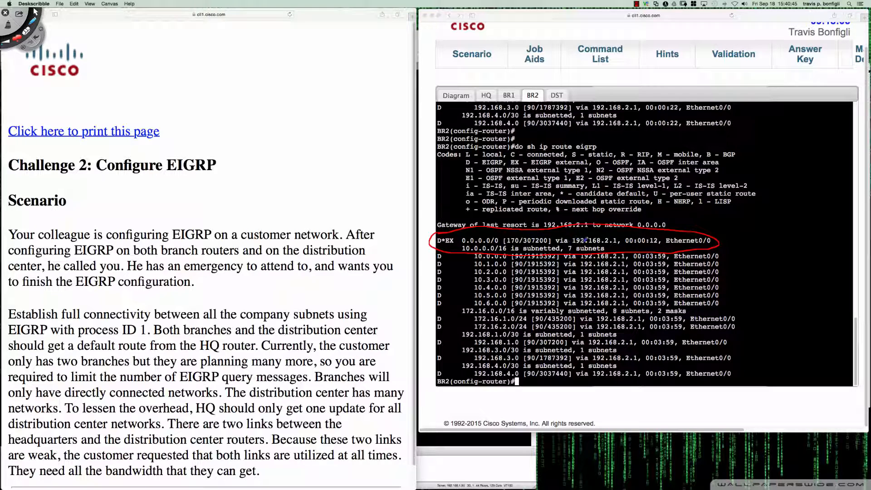
pyautogui.moveTo(572, 244)
pyautogui.mouseDown()
pyautogui.moveTo(618, 244)
pyautogui.moveTo(555, 239)
pyautogui.moveTo(585, 246)
pyautogui.mouseUp()
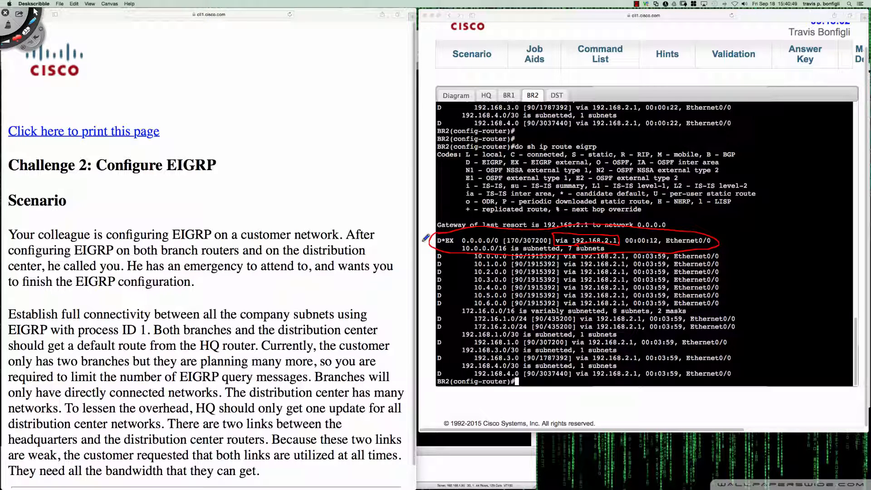
pyautogui.moveTo(422, 241); pyautogui.dragTo(453, 244)
pyautogui.moveTo(507, 238)
pyautogui.mouseDown()
pyautogui.moveTo(525, 236)
pyautogui.moveTo(513, 245)
pyautogui.moveTo(506, 237)
pyautogui.mouseUp()
pyautogui.press('super+n')
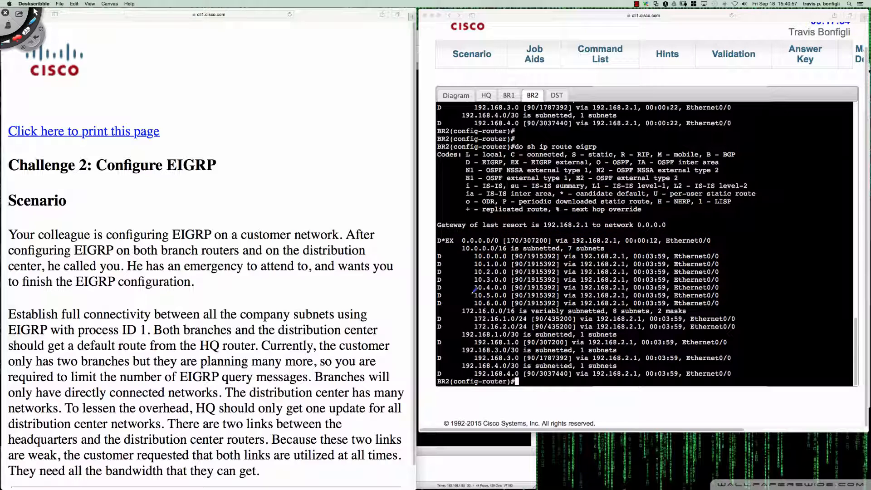
pyautogui.press('Escape')
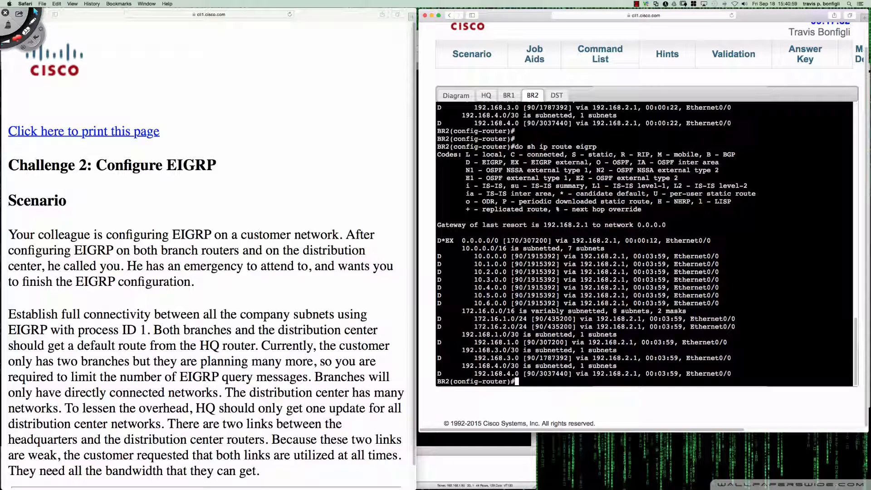
# Enter privileged EXEC mode on BR1 and try to display its EIGRP routes
pyautogui.click(508, 95)
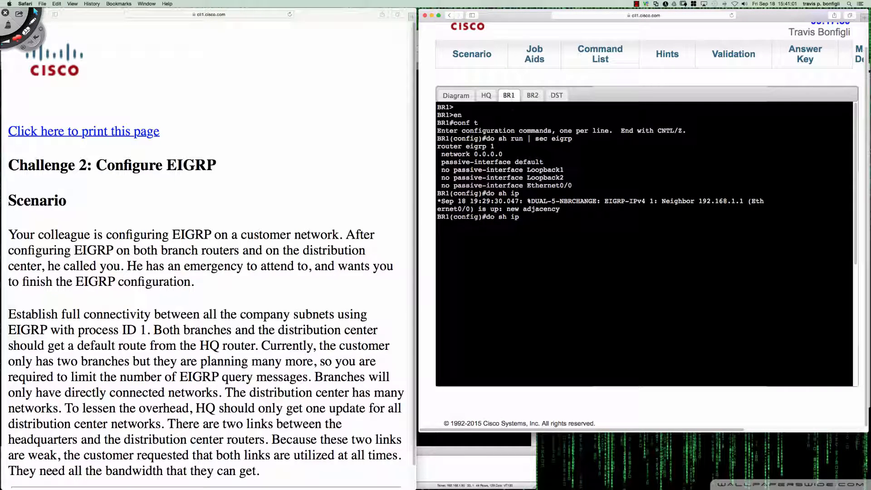
pyautogui.write('en')
pyautogui.press('Return')
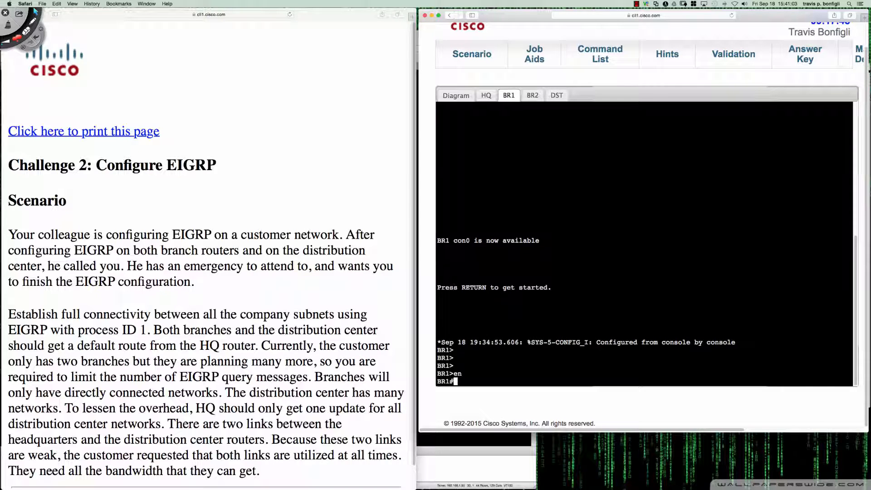
pyautogui.write('sh ip route eigpr')
pyautogui.press('Return')
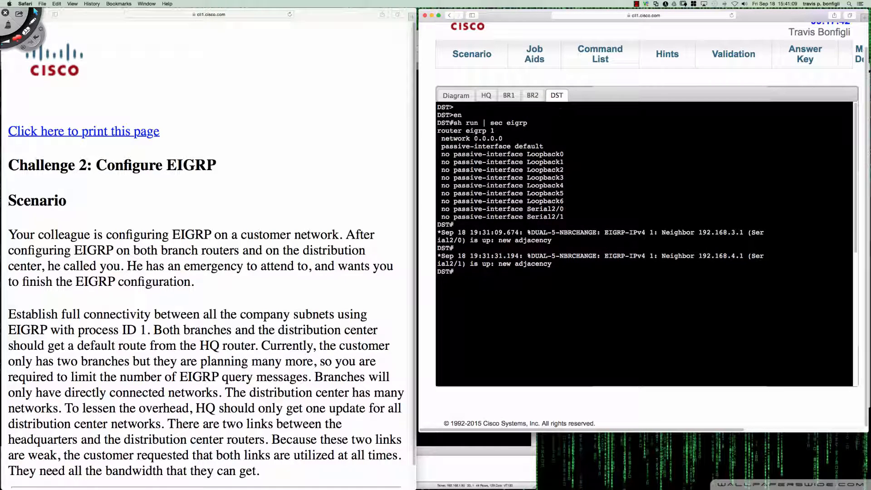
# Enter privileged EXEC mode on DST and display its EIGRP routes with "sh ip route eigrp"
pyautogui.press('Return')
pyautogui.press('Return')
pyautogui.press('Return')
pyautogui.write('en')
pyautogui.press('Return')
pyautogui.write('sh ip route eigrp')
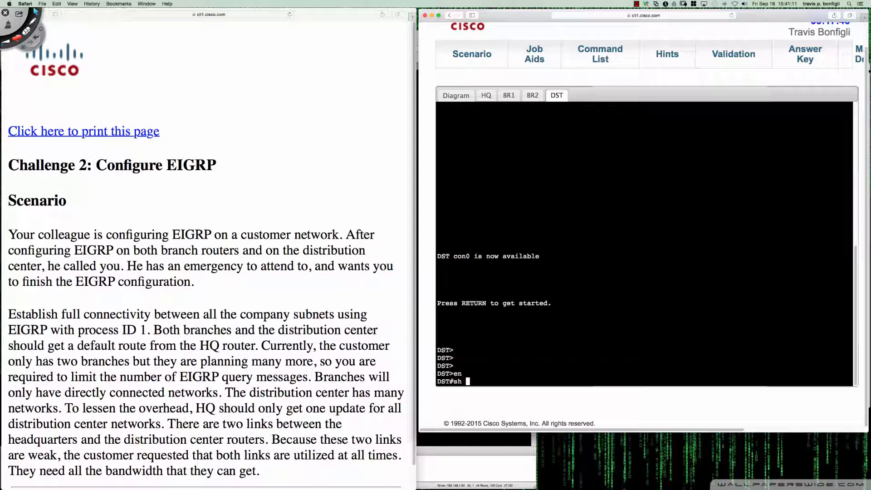
pyautogui.press('Return')
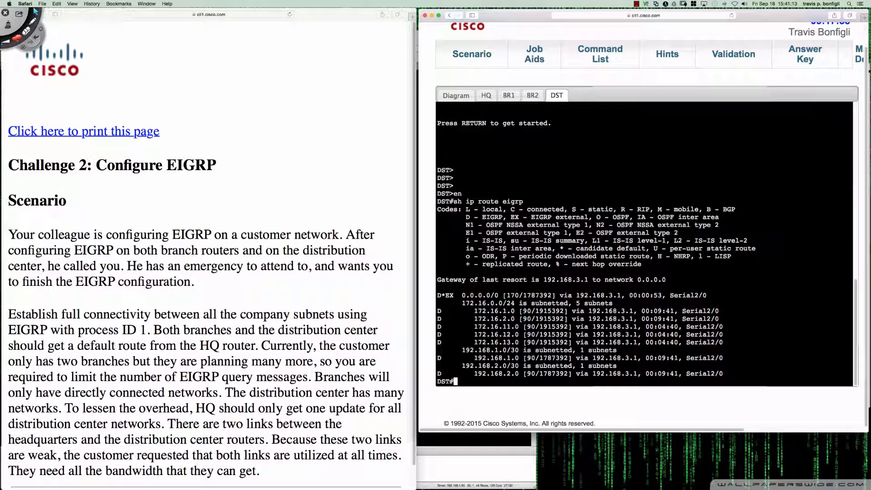
# Display BR1's complete EIGRP routing table with "sh ip route eigrp"
pyautogui.click(509, 95)
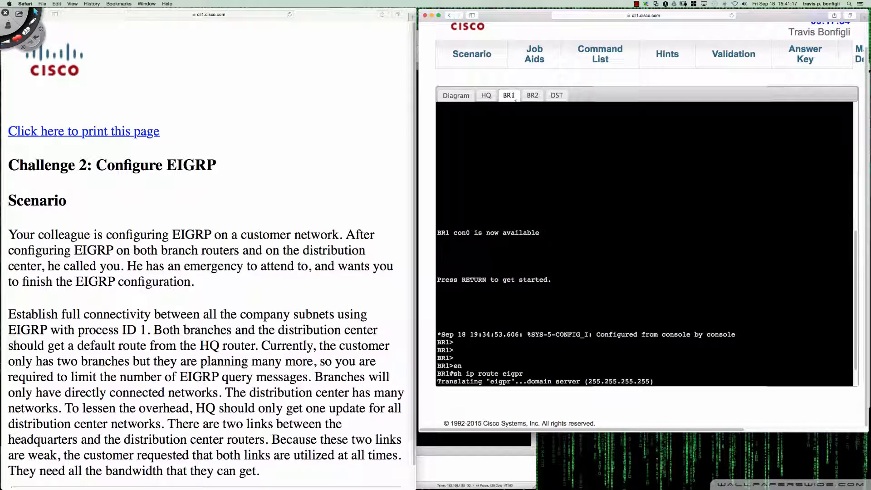
pyautogui.press('Return')
pyautogui.press('Return')
pyautogui.press('Return')
pyautogui.press('Return')
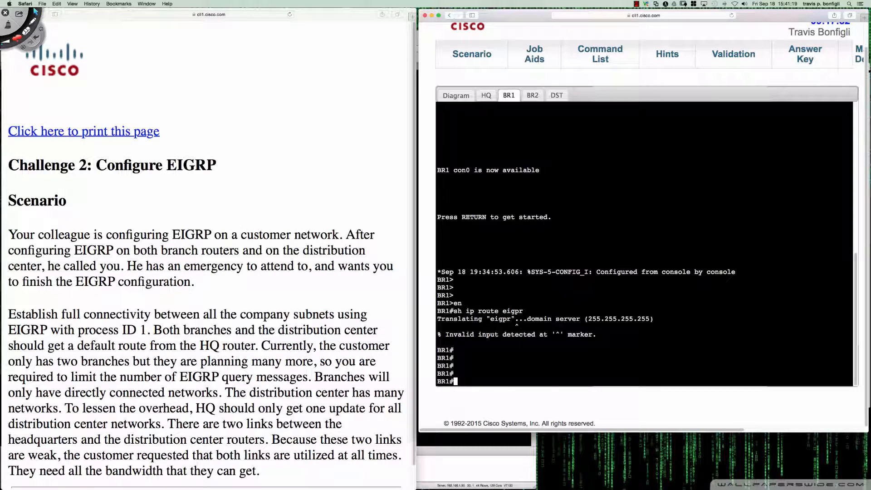
pyautogui.write('sh ip route eigrp')
pyautogui.press('Return')
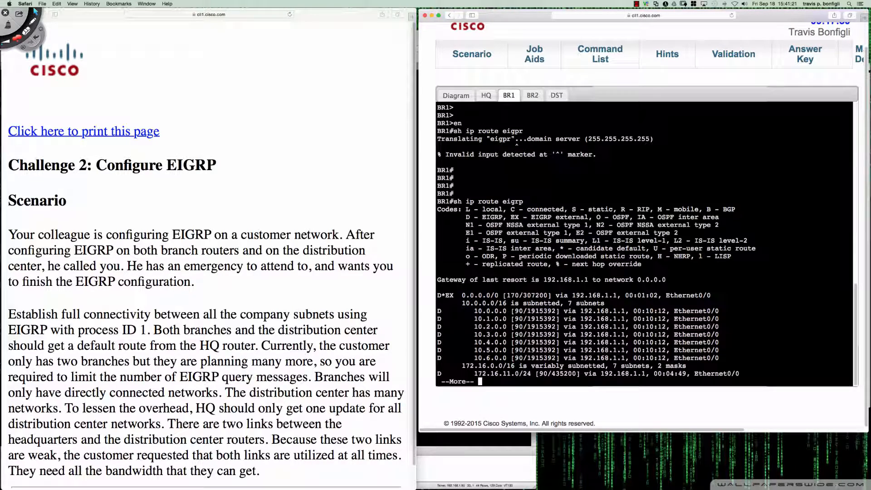
pyautogui.press('space')
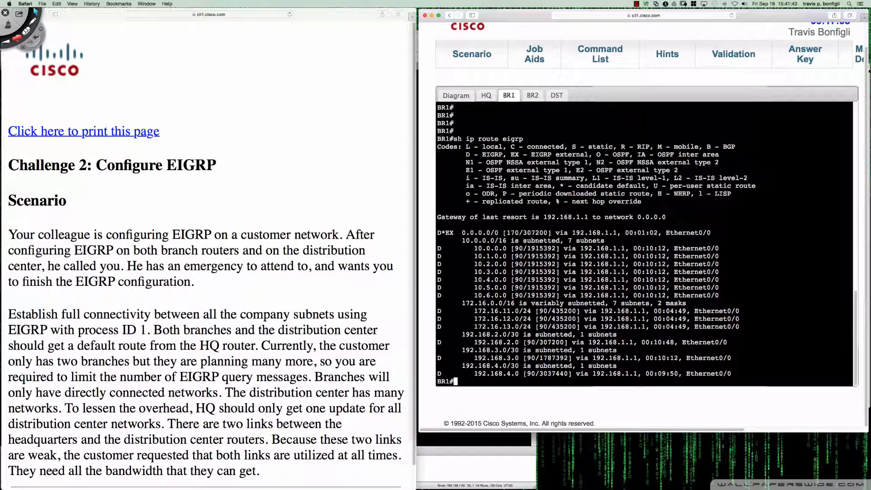
# List DST's interfaces and their IP addresses with "sh ip int bri"
pyautogui.click(486, 96)
pyautogui.click(556, 95)
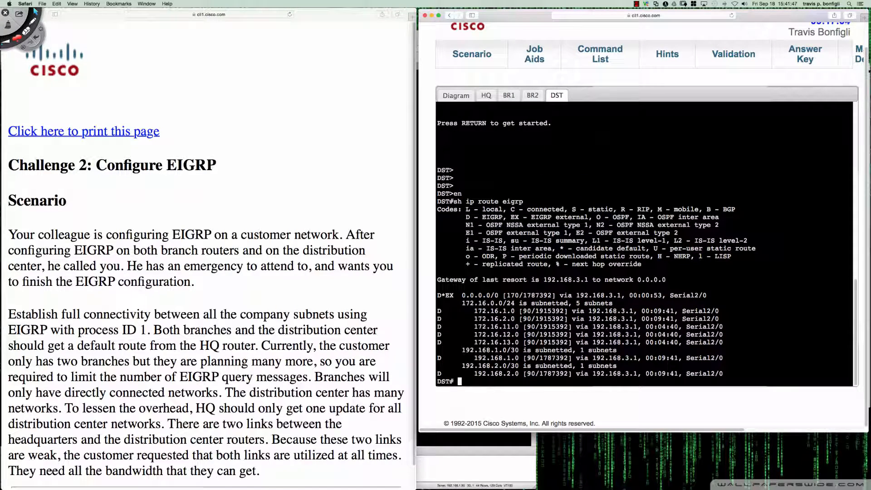
pyautogui.press('Return')
pyautogui.press('Return')
pyautogui.press('Return')
pyautogui.write('sh ip int bri')
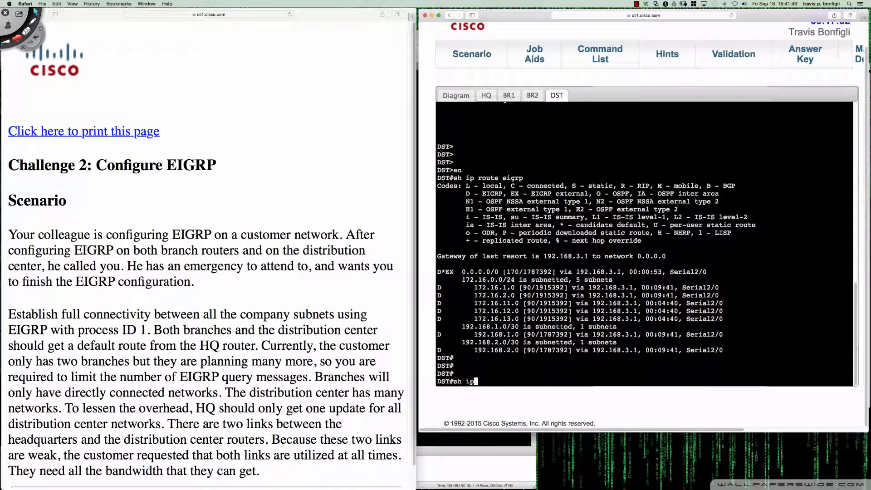
pyautogui.press('Return')
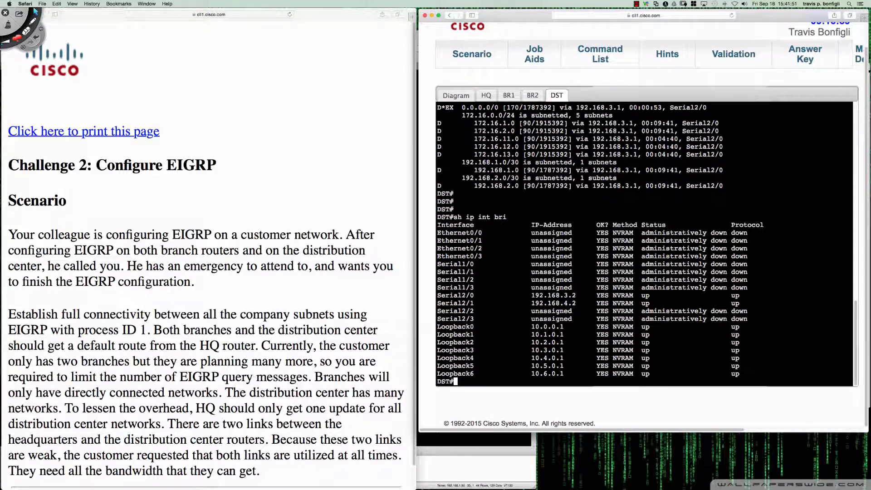
# Add blank prompt lines on DST to make empty space below the loopback addresses in the interface listing
pyautogui.press('Return')
pyautogui.press('Return')
pyautogui.press('Return')
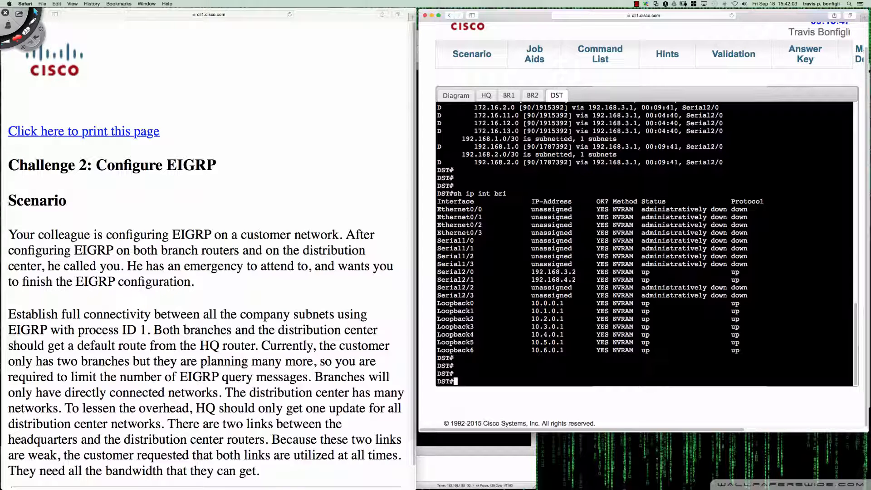
pyautogui.press('Return')
pyautogui.press('Return')
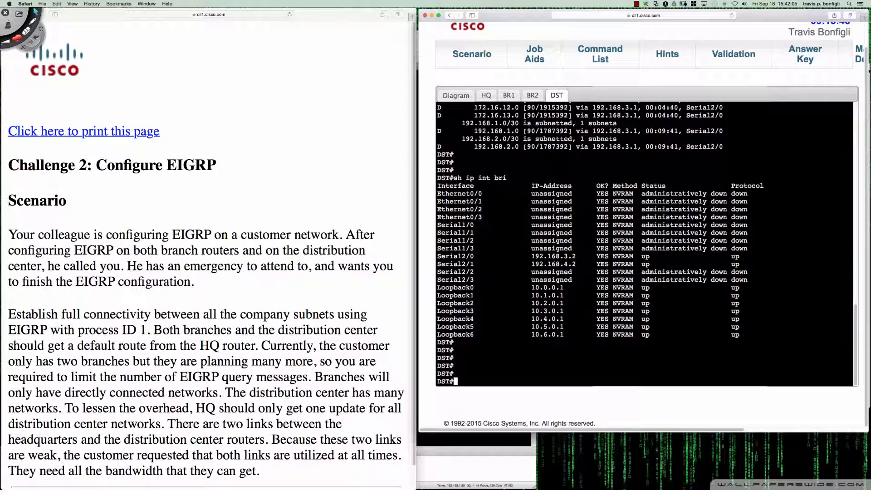
pyautogui.press('Return')
pyautogui.press('Return')
pyautogui.press('Return')
pyautogui.press('Return')
pyautogui.press('Return')
pyautogui.press('Return')
pyautogui.press('Return')
pyautogui.press('Return')
pyautogui.press('Return')
pyautogui.press('Return')
pyautogui.press('Return')
pyautogui.press('Return')
pyautogui.press('Return')
pyautogui.press('Return')
pyautogui.press('Return')
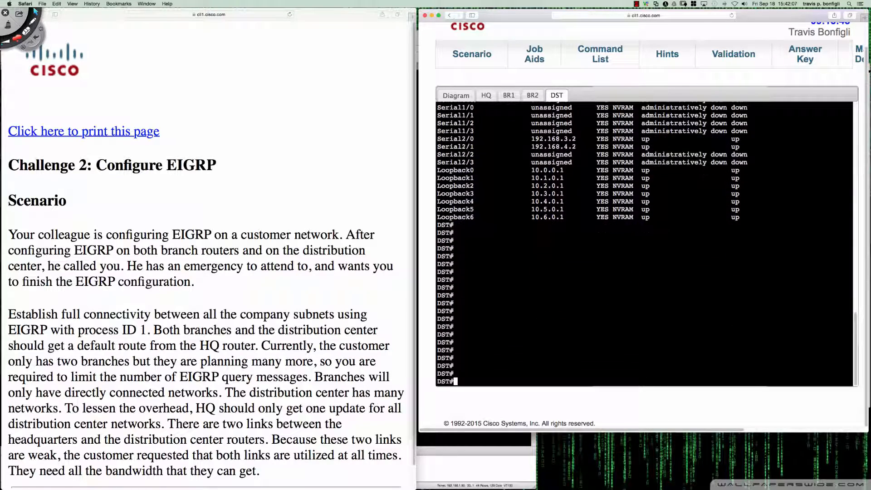
pyautogui.press('Return')
pyautogui.press('Return')
pyautogui.press('Return')
pyautogui.press('Return')
pyautogui.press('Return')
pyautogui.press('Return')
pyautogui.press('Return')
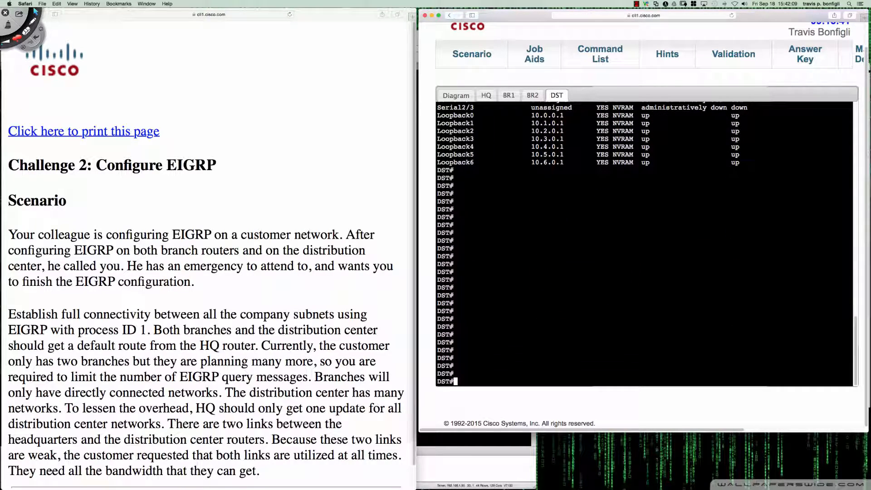
pyautogui.press('Return')
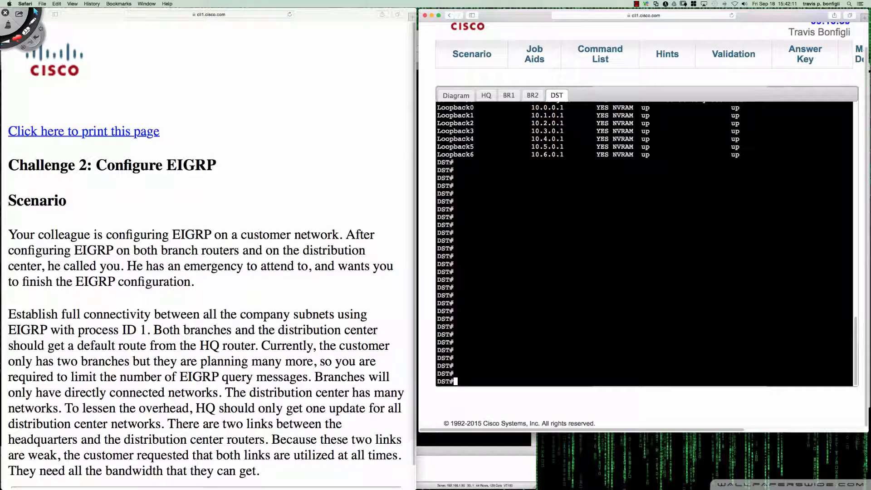
# Box the second octets of DST's loopback addresses with screen annotations and write 0, 1 and 2 in eight-bit binary below
pyautogui.hotkey('ctrl', 'Tab')
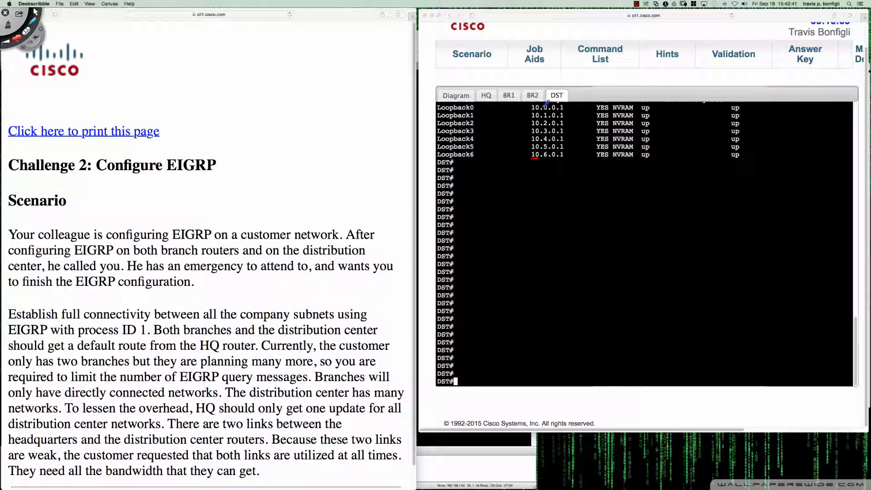
pyautogui.moveTo(543, 104)
pyautogui.mouseDown()
pyautogui.moveTo(541, 156)
pyautogui.moveTo(553, 107)
pyautogui.mouseUp()
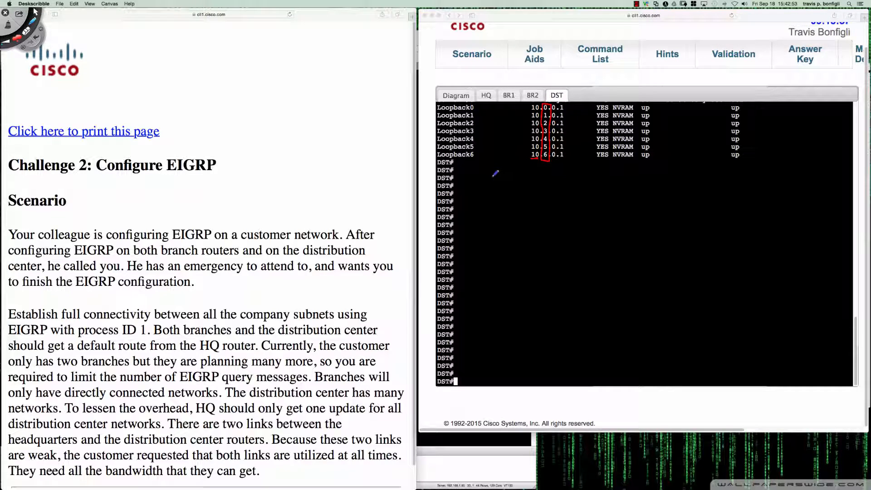
pyautogui.moveTo(472, 177); pyautogui.dragTo(605, 180)
pyautogui.moveTo(619, 178); pyautogui.dragTo(617, 175)
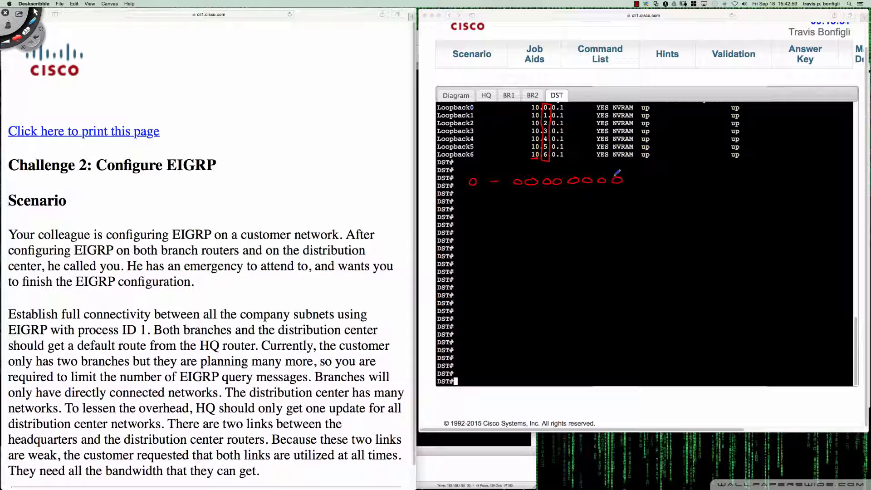
pyautogui.moveTo(472, 196)
pyautogui.mouseDown()
pyautogui.moveTo(472, 207)
pyautogui.moveTo(520, 191)
pyautogui.moveTo(618, 199)
pyautogui.mouseUp()
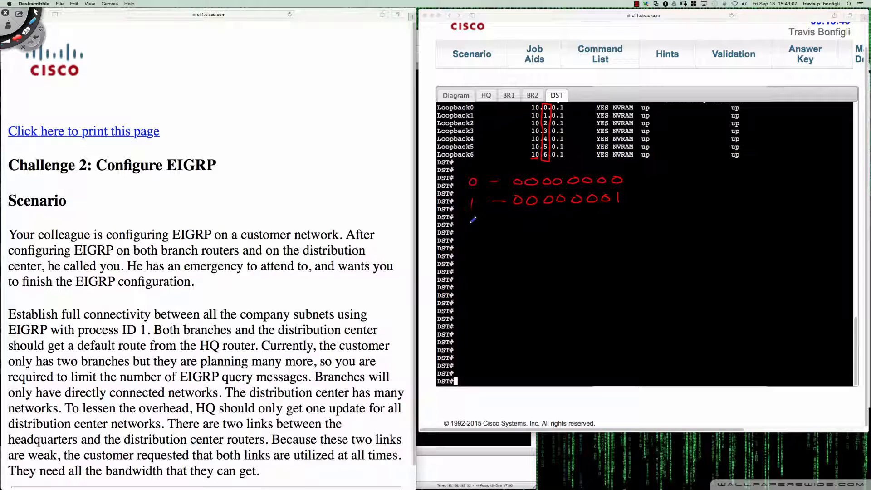
pyautogui.moveTo(470, 220)
pyautogui.mouseDown()
pyautogui.moveTo(478, 232)
pyautogui.moveTo(520, 218)
pyautogui.mouseUp()
pyautogui.moveTo(540, 218); pyautogui.dragTo(622, 216)
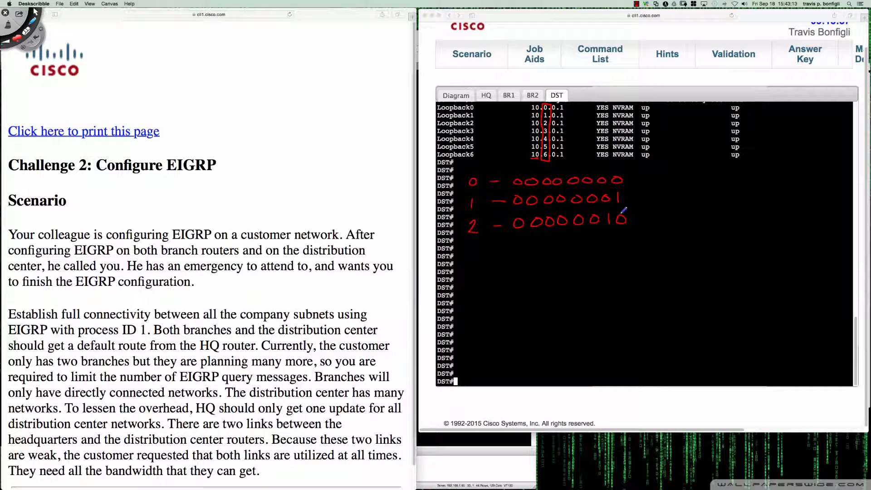
# Write the remaining octets 3, 4, 5 and 6 in eight-bit binary: 00000011, 00000100, 00000101 and 00000110
pyautogui.moveTo(467, 249)
pyautogui.mouseDown()
pyautogui.moveTo(481, 256)
pyautogui.moveTo(467, 262)
pyautogui.mouseUp()
pyautogui.moveTo(488, 256)
pyautogui.mouseDown()
pyautogui.moveTo(595, 244)
pyautogui.moveTo(610, 254)
pyautogui.mouseUp()
pyautogui.moveTo(625, 240); pyautogui.dragTo(625, 255)
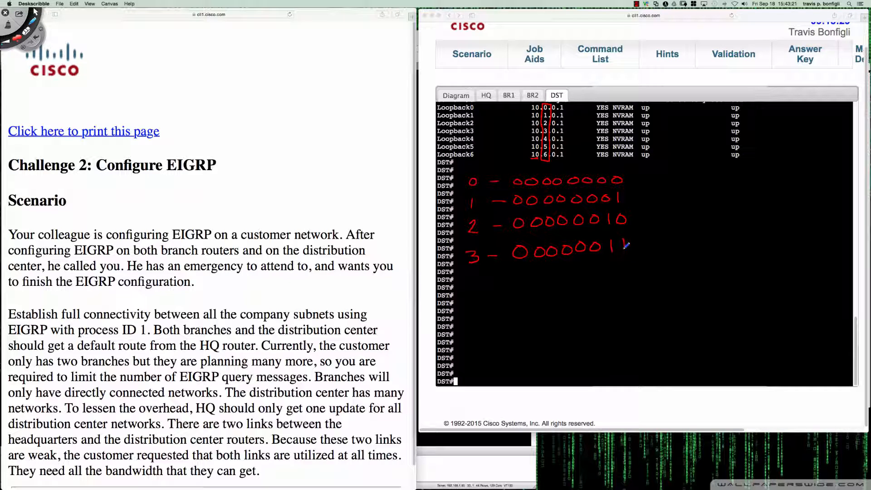
pyautogui.moveTo(472, 274); pyautogui.dragTo(478, 282)
pyautogui.moveTo(474, 276)
pyautogui.mouseDown()
pyautogui.moveTo(474, 290)
pyautogui.moveTo(520, 275)
pyautogui.moveTo(603, 277)
pyautogui.moveTo(627, 268)
pyautogui.mouseUp()
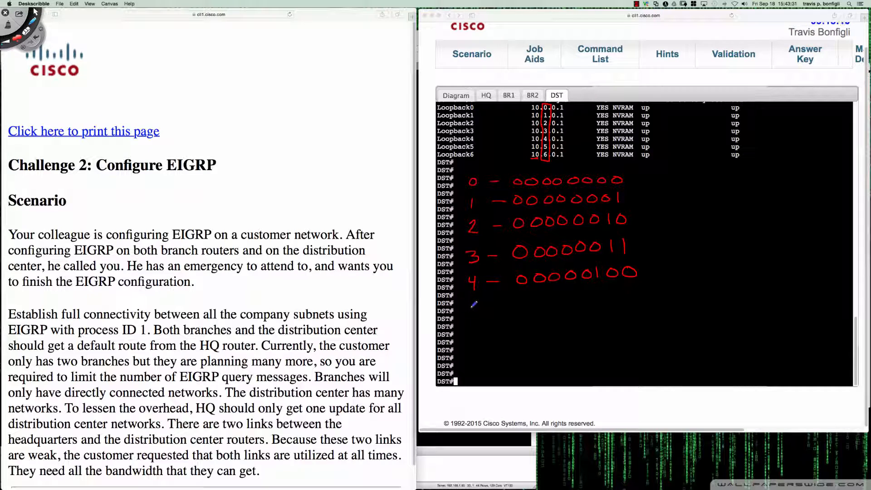
pyautogui.moveTo(469, 303); pyautogui.dragTo(469, 315)
pyautogui.moveTo(470, 303)
pyautogui.mouseDown()
pyautogui.moveTo(501, 310)
pyautogui.moveTo(589, 297)
pyautogui.moveTo(604, 306)
pyautogui.moveTo(620, 295)
pyautogui.moveTo(637, 303)
pyautogui.mouseUp()
pyautogui.moveTo(473, 334)
pyautogui.mouseDown()
pyautogui.moveTo(471, 349)
pyautogui.moveTo(543, 332)
pyautogui.mouseUp()
pyautogui.moveTo(563, 329)
pyautogui.mouseDown()
pyautogui.moveTo(557, 337)
pyautogui.moveTo(563, 328)
pyautogui.mouseUp()
pyautogui.moveTo(580, 327)
pyautogui.mouseDown()
pyautogui.moveTo(600, 325)
pyautogui.moveTo(612, 338)
pyautogui.moveTo(640, 329)
pyautogui.moveTo(637, 322)
pyautogui.mouseUp()
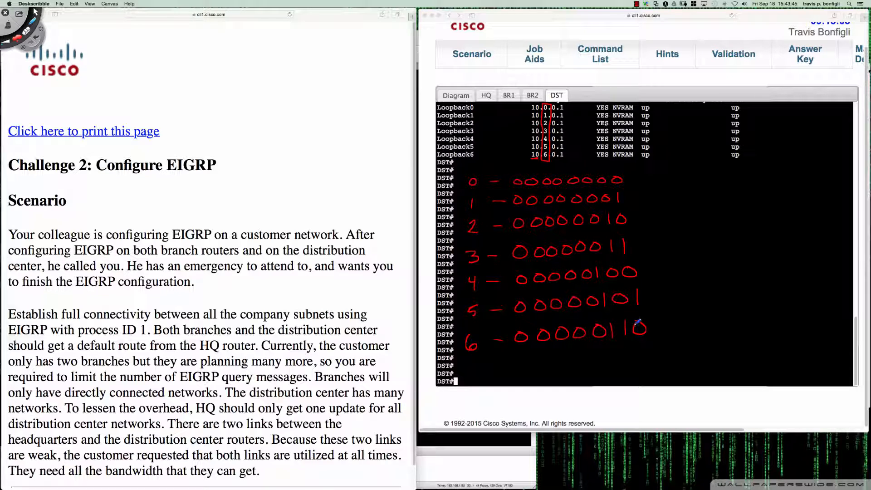
# Switch the annotation pen to yellow and draw a dividing line between the fifth and sixth bits through all seven binary rows
pyautogui.click(18, 38)
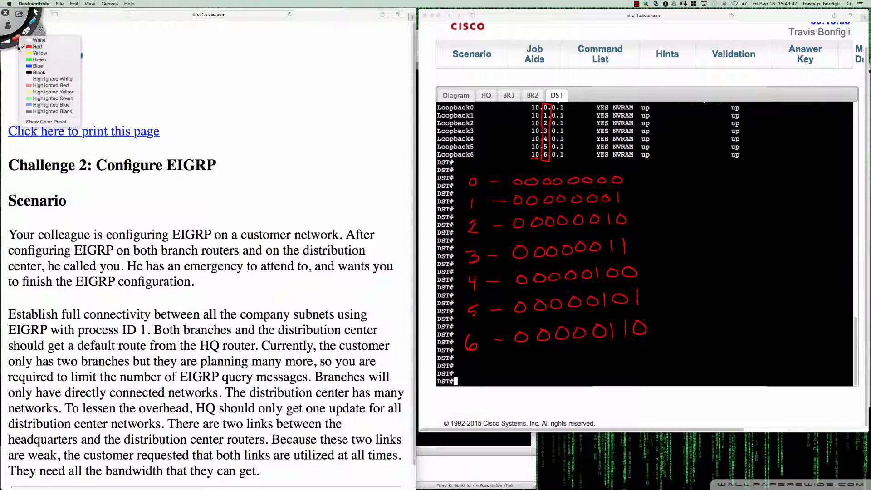
pyautogui.click(37, 49)
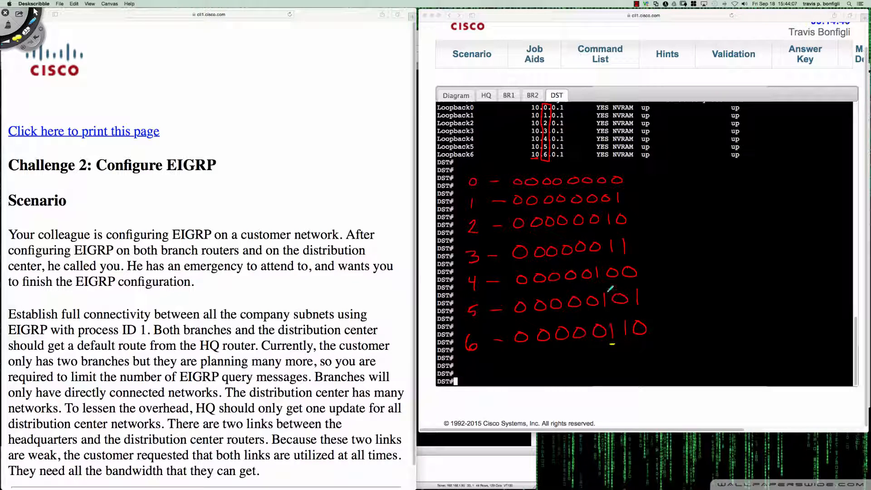
pyautogui.moveTo(579, 159); pyautogui.dragTo(583, 177)
pyautogui.moveTo(584, 187)
pyautogui.mouseDown()
pyautogui.moveTo(607, 325)
pyautogui.moveTo(609, 350)
pyautogui.moveTo(598, 349)
pyautogui.moveTo(604, 343)
pyautogui.moveTo(615, 352)
pyautogui.mouseUp()
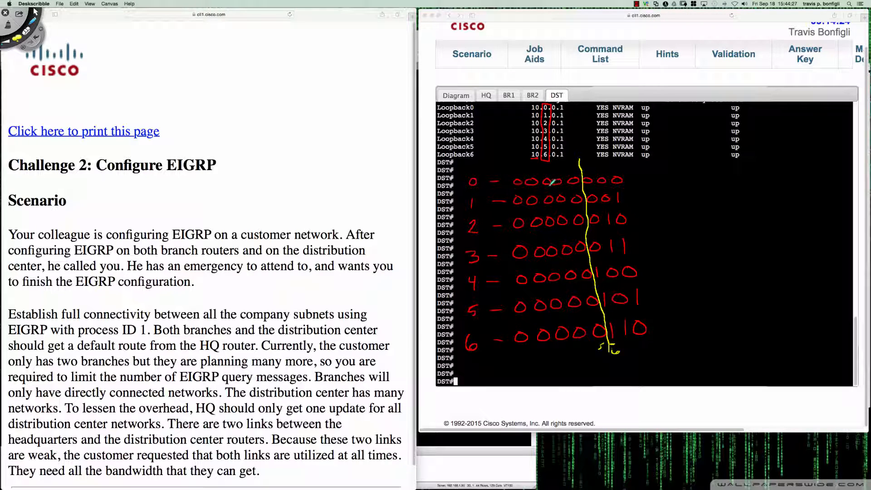
# Tick off each decimal value beside the binary rows and write "7 Networks" under a line below them
pyautogui.moveTo(462, 182); pyautogui.dragTo(466, 223)
pyautogui.moveTo(458, 308); pyautogui.dragTo(463, 306)
pyautogui.moveTo(458, 343); pyautogui.dragTo(511, 356)
pyautogui.moveTo(462, 367)
pyautogui.mouseDown()
pyautogui.moveTo(470, 381)
pyautogui.moveTo(486, 367)
pyautogui.moveTo(495, 373)
pyautogui.moveTo(534, 360)
pyautogui.moveTo(538, 371)
pyautogui.mouseUp()
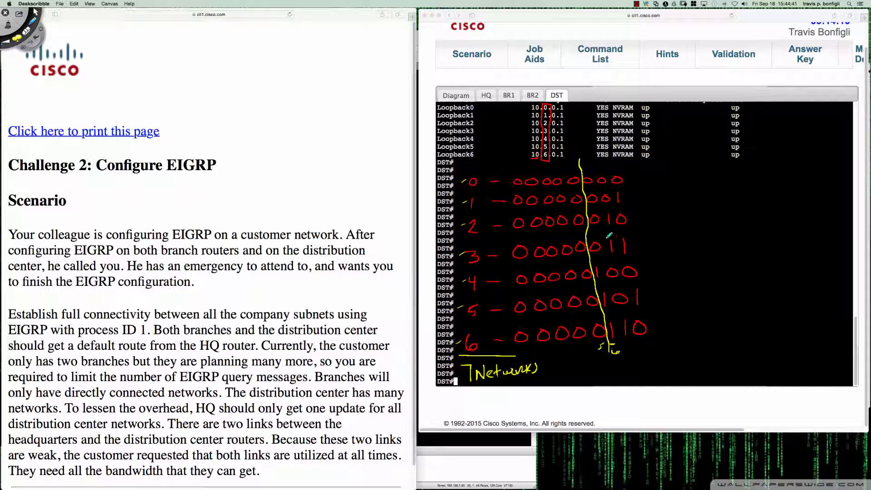
# Mark the five common bits in the first binary row, write 8+5=13 above it and note /13 beside the rows
pyautogui.moveTo(516, 173); pyautogui.dragTo(516, 179)
pyautogui.moveTo(531, 174); pyautogui.dragTo(548, 179)
pyautogui.moveTo(558, 174); pyautogui.dragTo(559, 180)
pyautogui.moveTo(573, 170); pyautogui.dragTo(573, 179)
pyautogui.moveTo(529, 158); pyautogui.dragTo(537, 157)
pyautogui.moveTo(493, 156); pyautogui.dragTo(491, 157)
pyautogui.moveTo(502, 164); pyautogui.dragTo(542, 166)
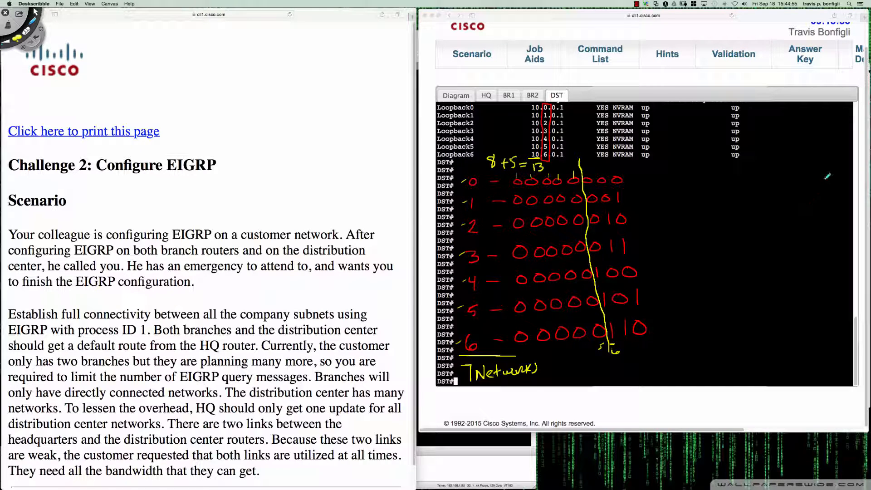
pyautogui.moveTo(803, 167)
pyautogui.mouseDown()
pyautogui.moveTo(792, 183)
pyautogui.moveTo(823, 175)
pyautogui.moveTo(814, 182)
pyautogui.mouseUp()
# Circle the 8, tick the five common bits again and write the summary mask 255.248.0.0 before the /13
pyautogui.moveTo(498, 149); pyautogui.dragTo(489, 151)
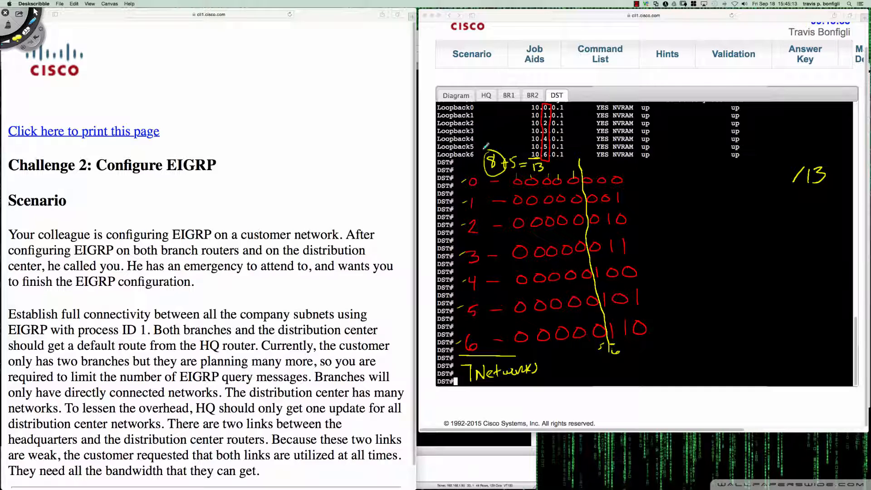
pyautogui.moveTo(651, 172); pyautogui.dragTo(663, 185)
pyautogui.moveTo(663, 171); pyautogui.dragTo(664, 183)
pyautogui.moveTo(666, 171)
pyautogui.mouseDown()
pyautogui.moveTo(676, 169)
pyautogui.moveTo(673, 183)
pyautogui.mouseUp()
pyautogui.moveTo(675, 168); pyautogui.dragTo(687, 167)
pyautogui.click(691, 181)
pyautogui.moveTo(515, 188); pyautogui.dragTo(547, 184)
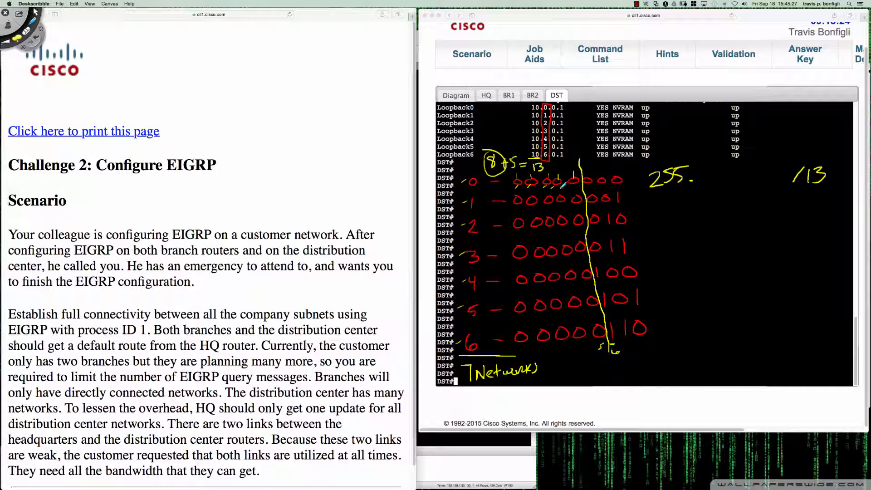
pyautogui.moveTo(569, 188); pyautogui.dragTo(572, 184)
pyautogui.moveTo(699, 167)
pyautogui.mouseDown()
pyautogui.moveTo(716, 182)
pyautogui.moveTo(725, 168)
pyautogui.moveTo(757, 180)
pyautogui.moveTo(775, 169)
pyautogui.mouseUp()
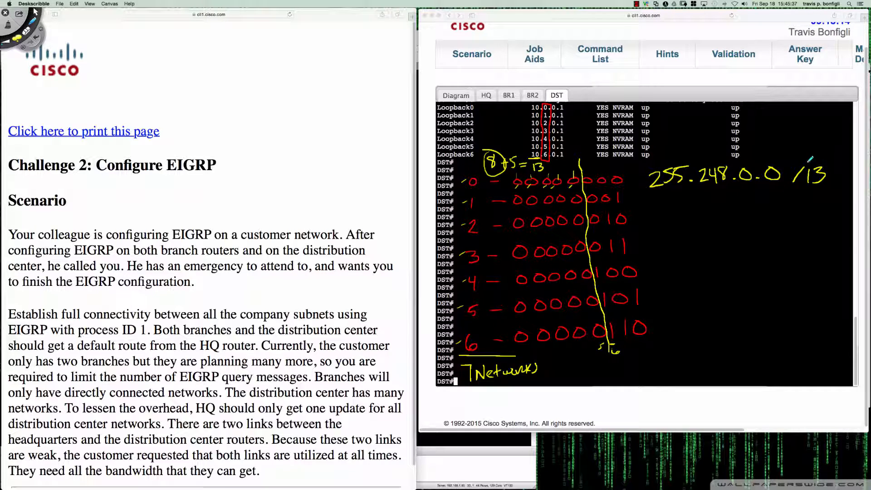
# Separate the mask from /13 with a wavy divider, draw an arrow to the mask and underline /13
pyautogui.moveTo(780, 138); pyautogui.dragTo(788, 204)
pyautogui.moveTo(631, 180)
pyautogui.mouseDown()
pyautogui.moveTo(649, 179)
pyautogui.moveTo(643, 184)
pyautogui.mouseUp()
pyautogui.moveTo(794, 188)
pyautogui.mouseDown()
pyautogui.moveTo(826, 185)
pyautogui.moveTo(815, 186)
pyautogui.mouseUp()
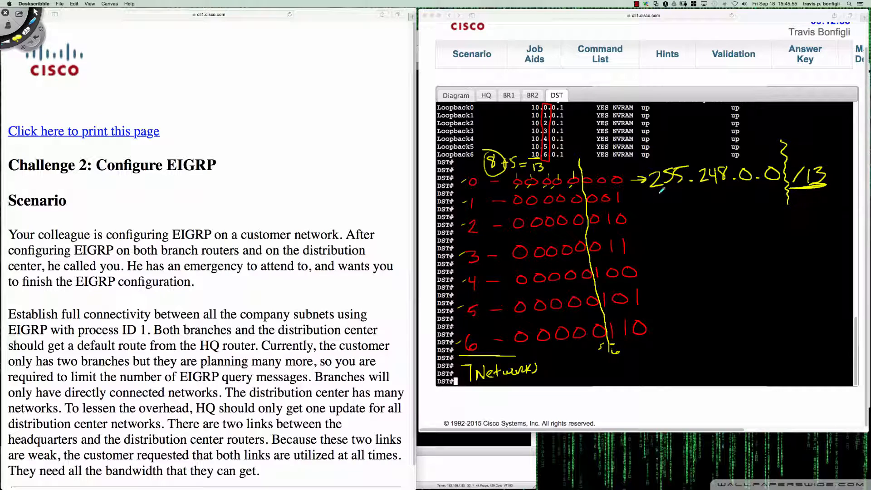
# Write the summary network 10.0.0.0/13 under the subnet mask
pyautogui.moveTo(663, 198); pyautogui.dragTo(663, 218)
pyautogui.moveTo(674, 202)
pyautogui.mouseDown()
pyautogui.moveTo(679, 213)
pyautogui.moveTo(676, 201)
pyautogui.mouseUp()
pyautogui.moveTo(702, 198)
pyautogui.mouseDown()
pyautogui.moveTo(695, 207)
pyautogui.moveTo(754, 199)
pyautogui.mouseUp()
pyautogui.click(714, 208)
pyautogui.click(741, 209)
pyautogui.moveTo(772, 192); pyautogui.dragTo(760, 222)
pyautogui.moveTo(772, 202); pyautogui.dragTo(777, 213)
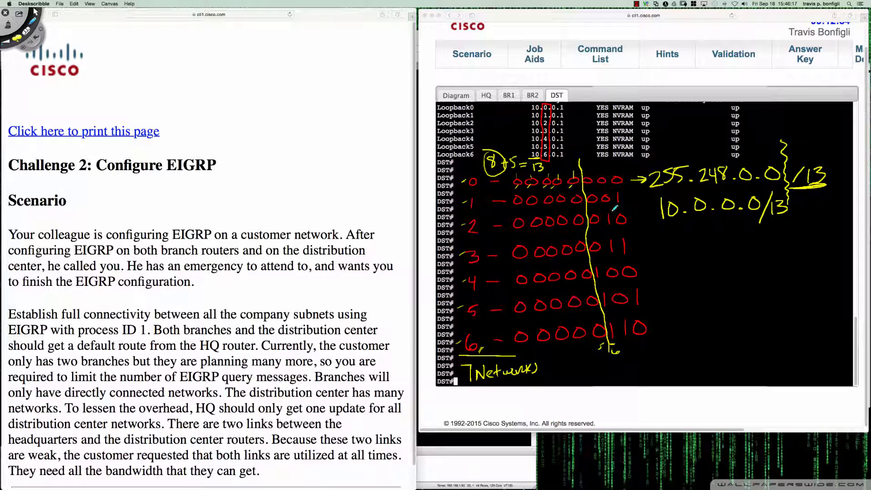
# Draw arrows to the remaining bits and the mask's last two zero octets, and box 10.0.0.0/13
pyautogui.moveTo(603, 155); pyautogui.dragTo(604, 173)
pyautogui.moveTo(745, 183)
pyautogui.mouseDown()
pyautogui.moveTo(745, 193)
pyautogui.moveTo(746, 183)
pyautogui.moveTo(775, 187)
pyautogui.mouseUp()
pyautogui.moveTo(669, 192)
pyautogui.mouseDown()
pyautogui.moveTo(663, 234)
pyautogui.moveTo(806, 210)
pyautogui.moveTo(728, 186)
pyautogui.mouseUp()
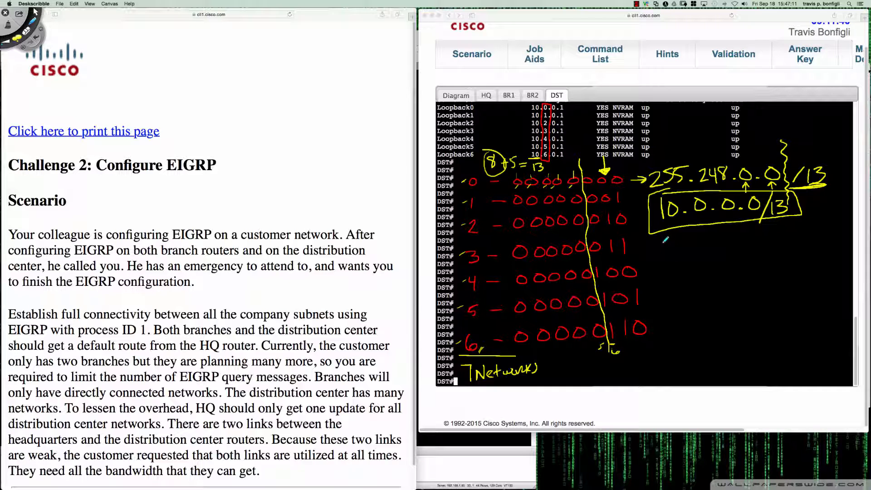
# Clear all annotations, leave drawing mode and add a few blank prompt lines in DST's console
pyautogui.press('super+n')
pyautogui.press('Escape')
pyautogui.click(691, 255)
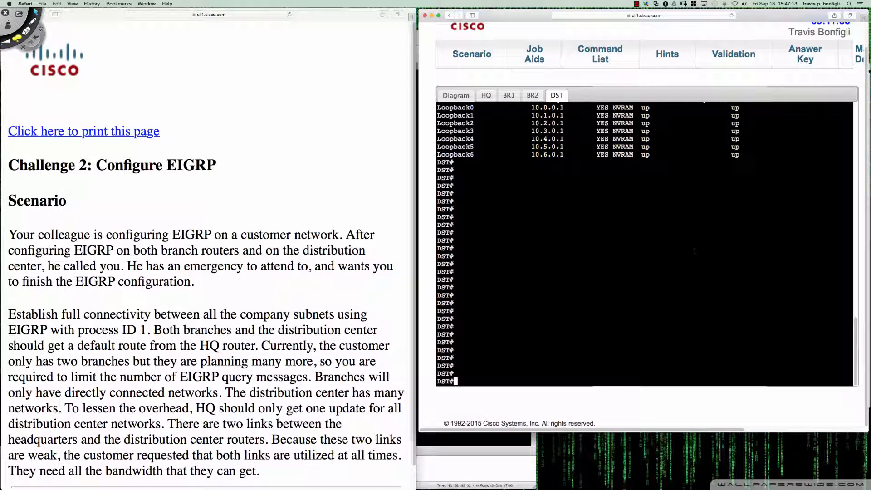
pyautogui.press('Return')
pyautogui.press('Return')
pyautogui.press('Return')
pyautogui.press('Return')
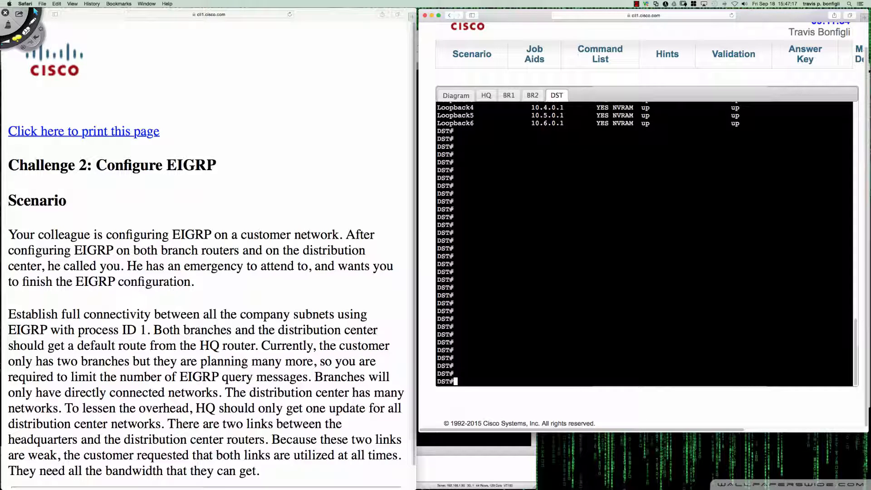
# Enter global configuration mode on DST and display its EIGRP configuration with "do sh run | sec eigrp"
pyautogui.write('conf t')
pyautogui.press('Return')
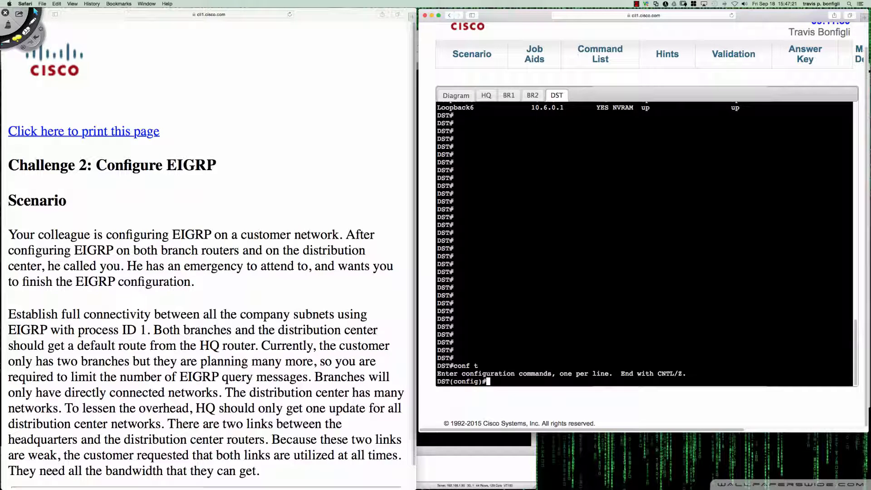
pyautogui.write('do sh run | sec eigrp')
pyautogui.press('Return')
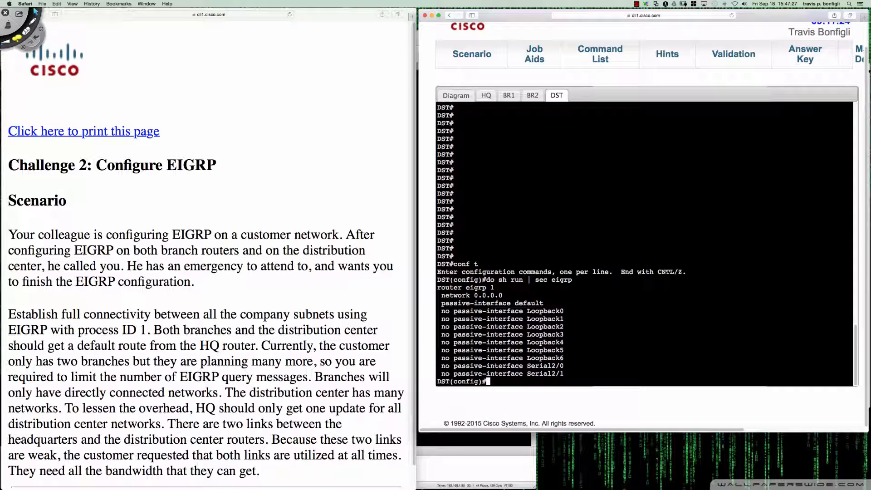
# Show DST's routing protocol details with "do sh ip pro" after a few blank prompt lines
pyautogui.press('Return')
pyautogui.press('Return')
pyautogui.press('Return')
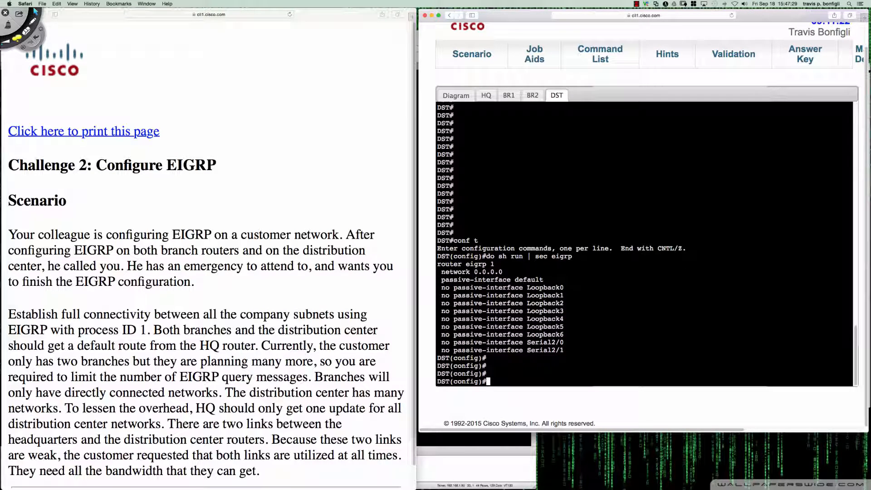
pyautogui.write('do sh ip pro')
pyautogui.press('Return')
pyautogui.press('space')
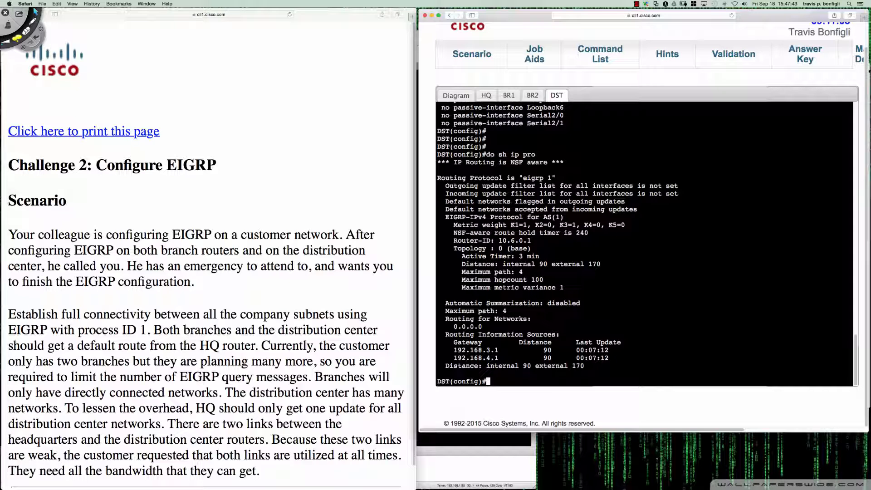
# Display DST's EIGRP topology table with "do sh ip eigrp topo"
pyautogui.write('do sh ip eigrp topp')
pyautogui.press('BackSpace')
pyautogui.write('o')
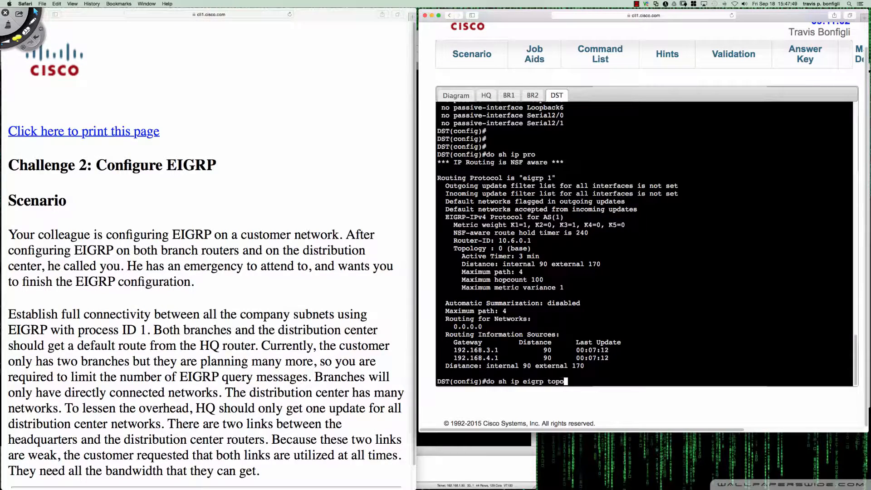
pyautogui.press('Return')
pyautogui.press('q')
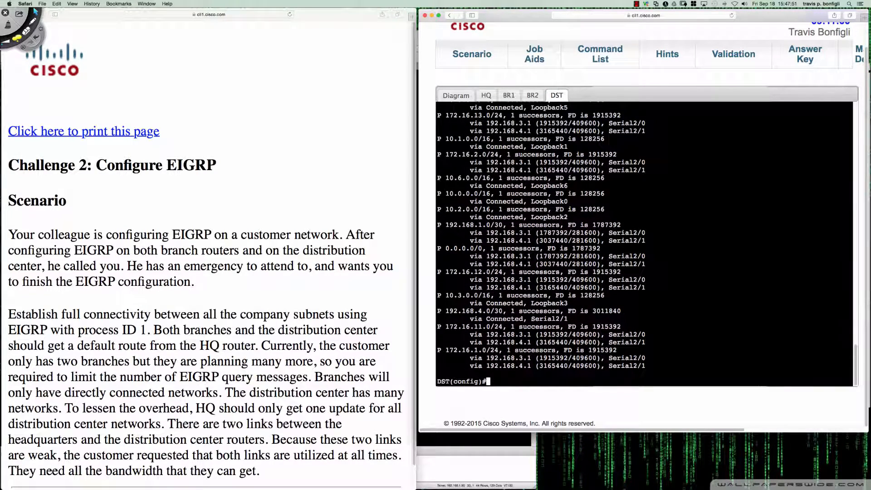
# Show DST's protocol details again with "do sh ip protoc", plus its EIGRP section with "do sh run | sec eigrp"
pyautogui.write('do sh ip proto')
pyautogui.write('c')
pyautogui.press('Return')
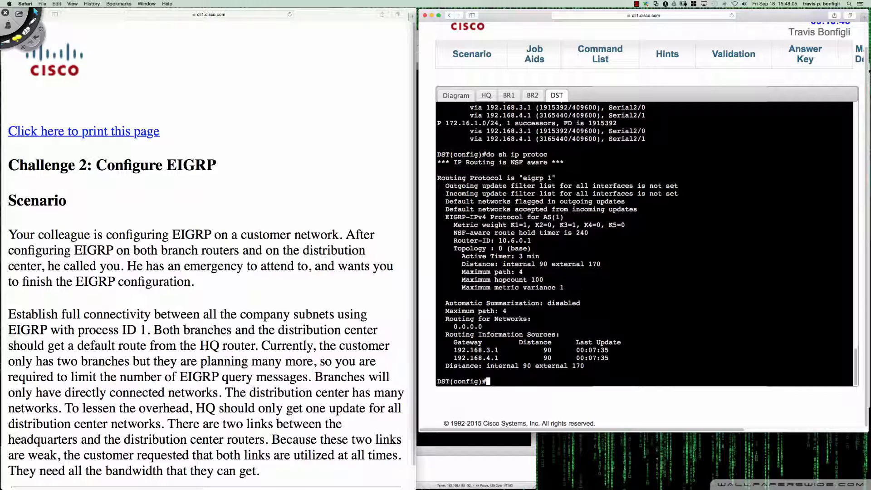
pyautogui.write('do sh run | sec eigrp')
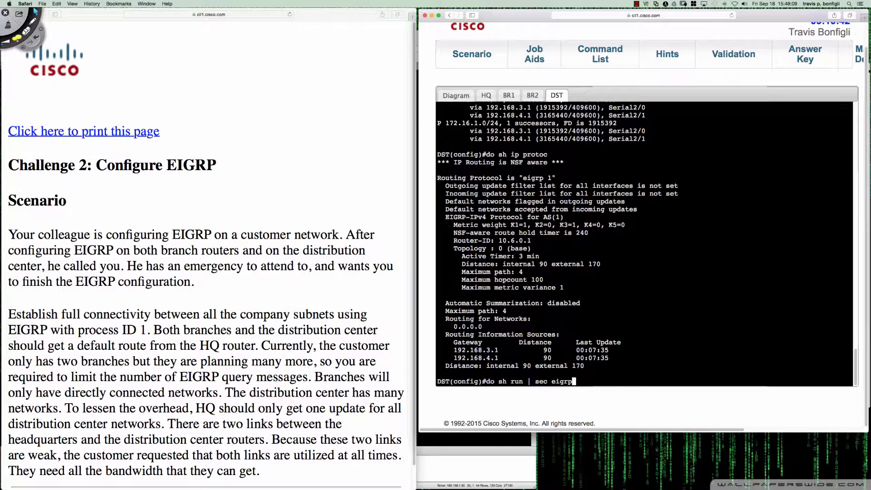
pyautogui.press('Return')
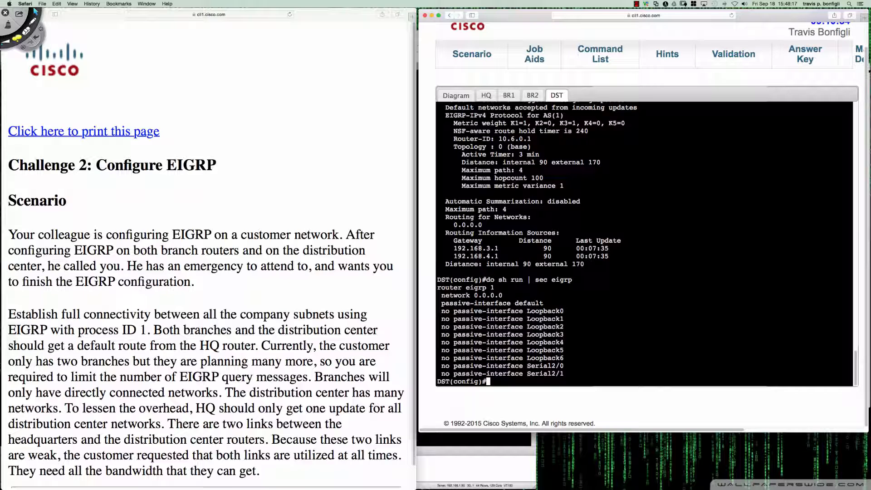
pyautogui.hotkey('ctrl', 'Tab')
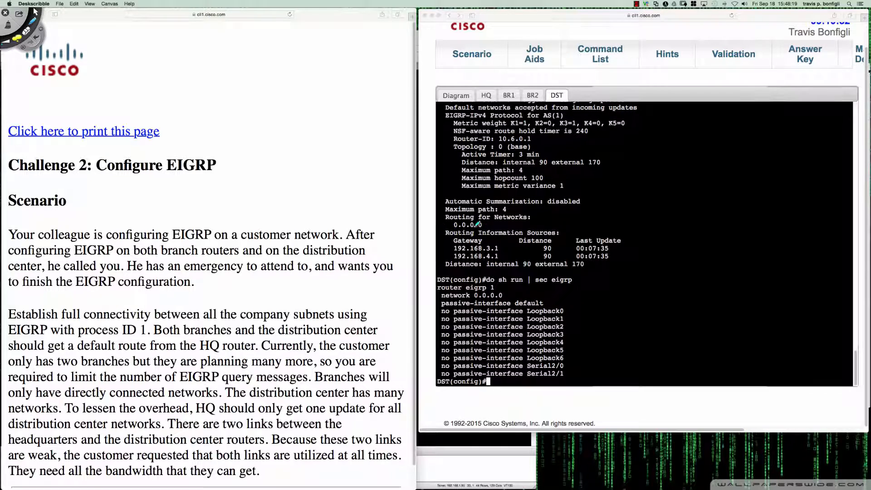
pyautogui.moveTo(492, 201)
pyautogui.mouseDown()
pyautogui.moveTo(652, 237)
pyautogui.moveTo(446, 215)
pyautogui.mouseUp()
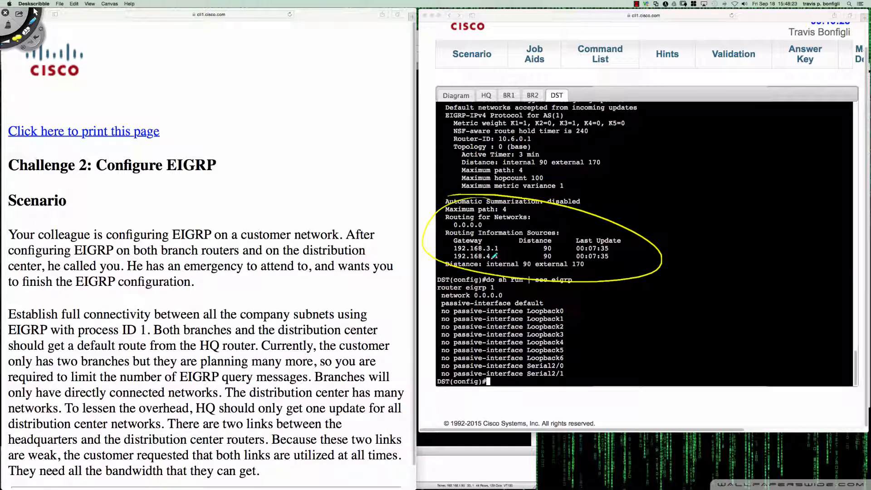
pyautogui.press('super+z')
pyautogui.moveTo(592, 315); pyautogui.dragTo(582, 313)
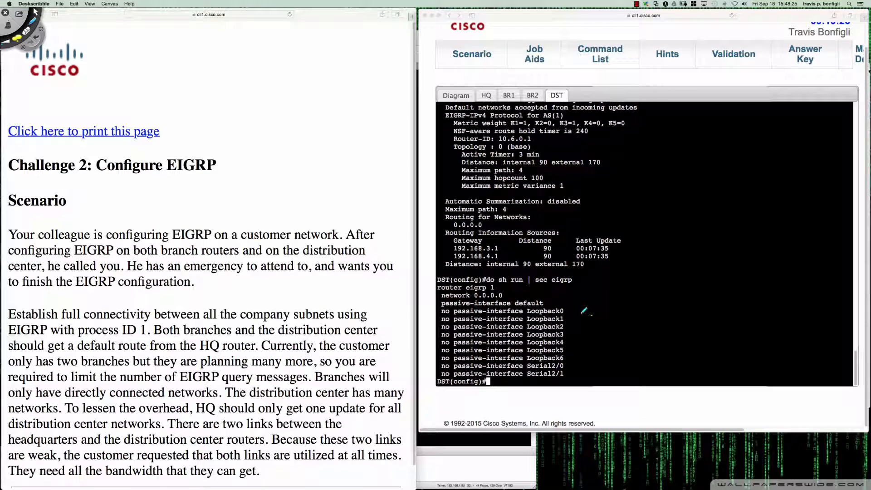
pyautogui.click(34, 11)
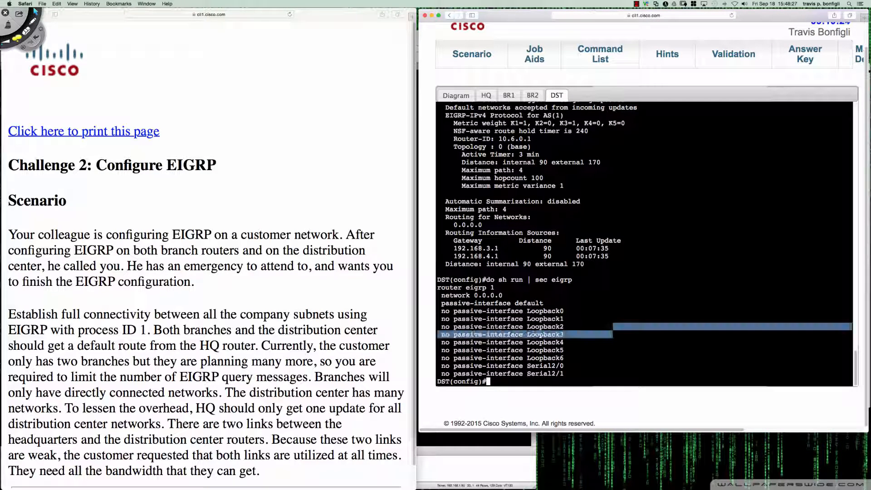
pyautogui.click(612, 334)
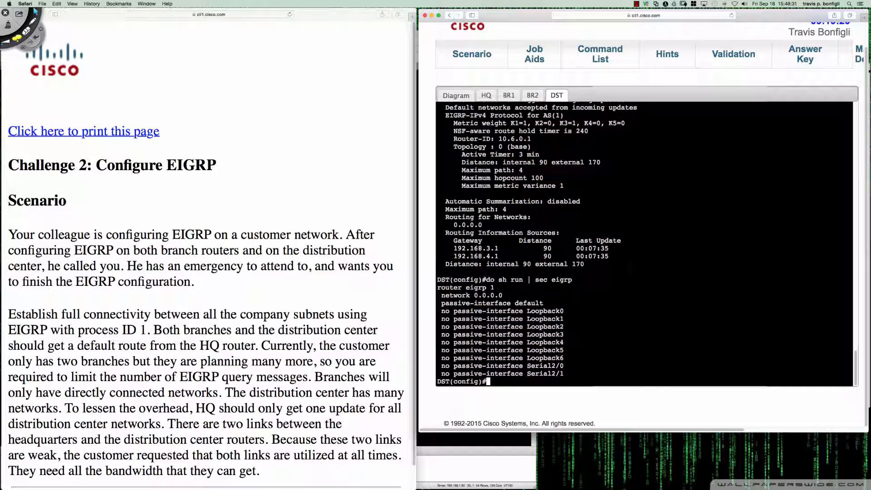
# List DST's interfaces and IP addresses from configuration mode with "do sh ip int bri", leaving blank prompt lines around the listing
pyautogui.press('Return')
pyautogui.press('Return')
pyautogui.press('Return')
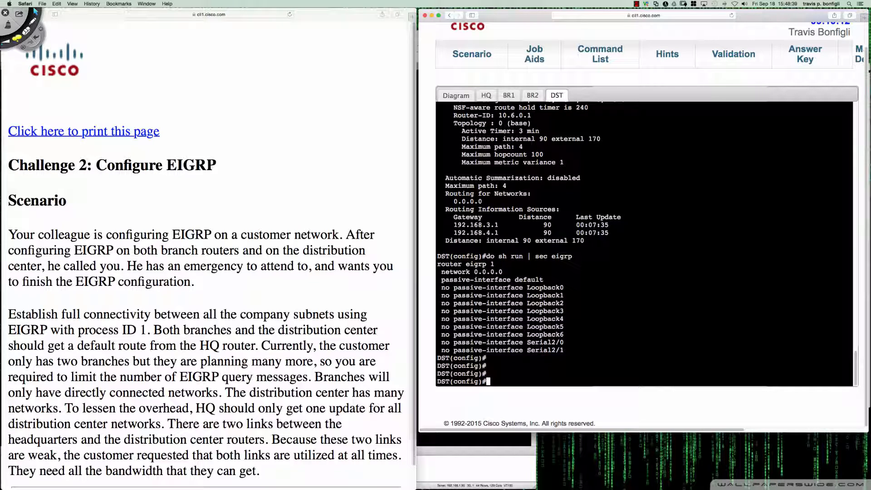
pyautogui.write('do sh ip int bri')
pyautogui.press('Return')
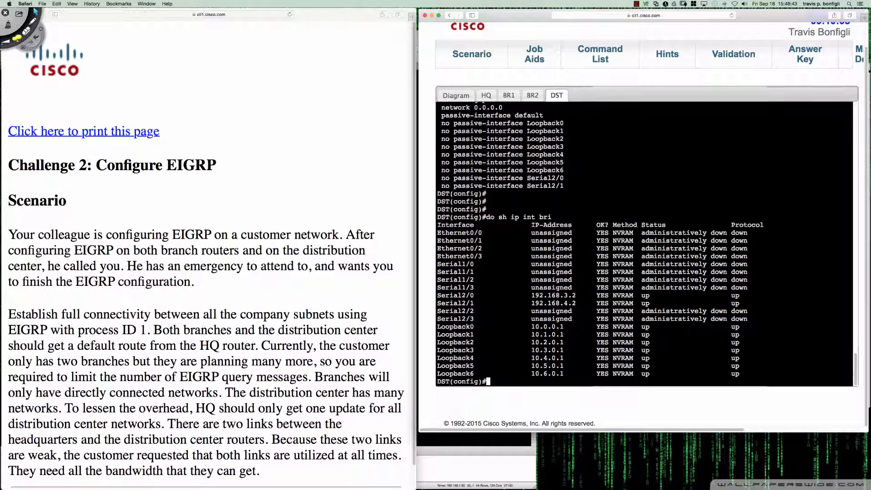
pyautogui.press('Return')
pyautogui.press('Return')
pyautogui.press('Return')
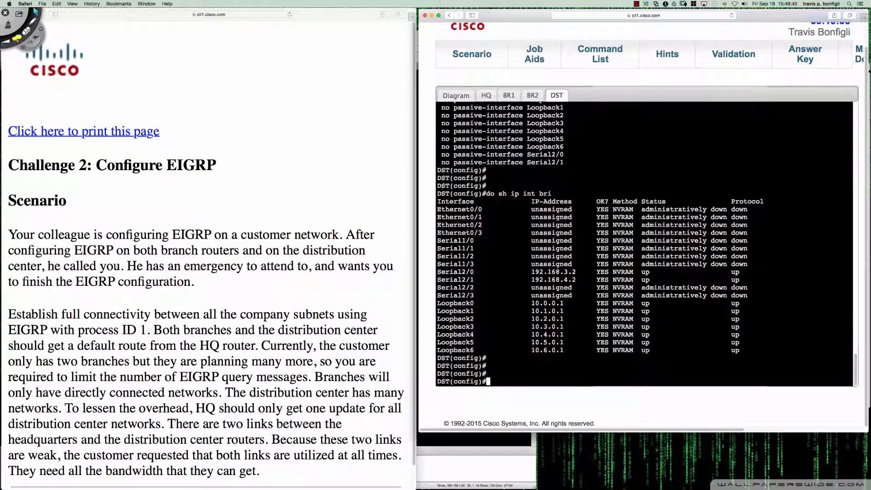
# Open the network diagram and circle DST's Ser2/0 and Ser2/1 interfaces with yellow annotations
pyautogui.click(455, 95)
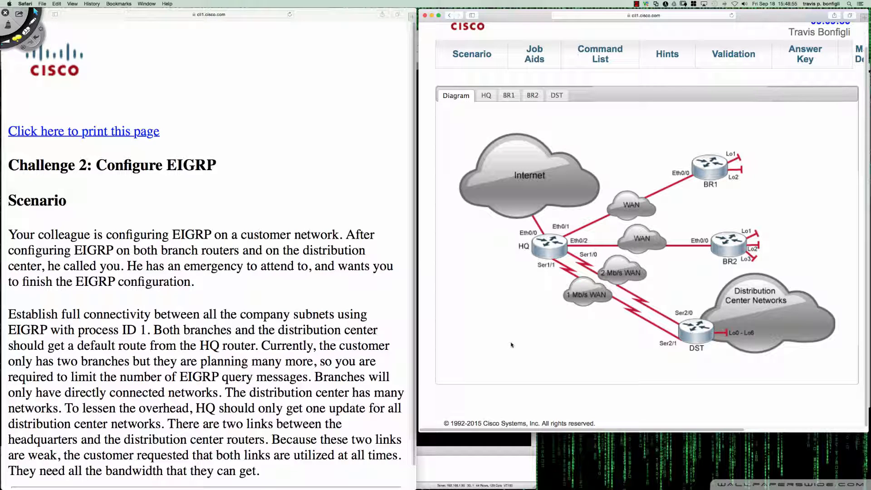
pyautogui.hotkey('ctrl', 'Tab')
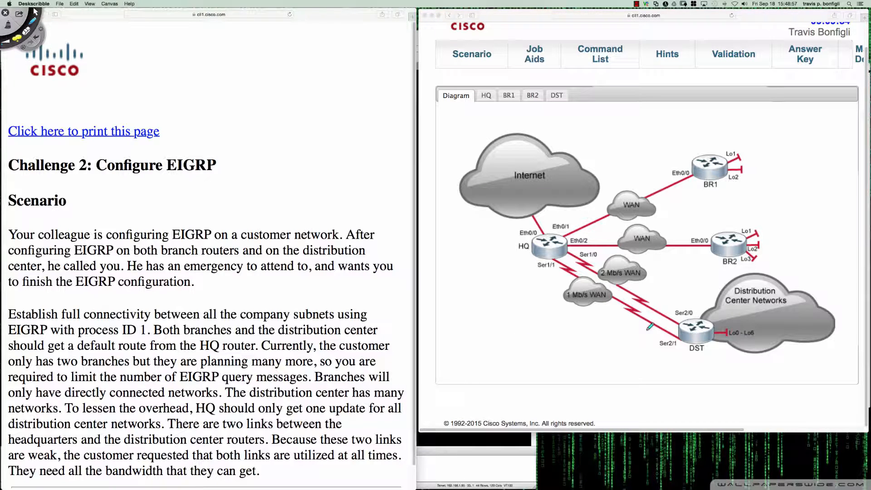
pyautogui.moveTo(677, 333)
pyautogui.mouseDown()
pyautogui.moveTo(666, 328)
pyautogui.moveTo(676, 330)
pyautogui.mouseUp()
pyautogui.moveTo(689, 297)
pyautogui.mouseDown()
pyautogui.moveTo(673, 302)
pyautogui.moveTo(702, 308)
pyautogui.moveTo(681, 319)
pyautogui.mouseUp()
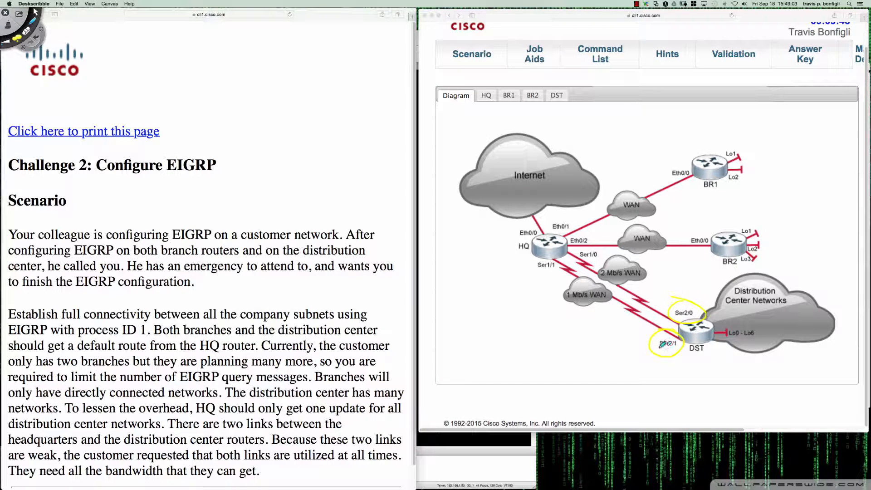
pyautogui.moveTo(660, 347)
pyautogui.mouseDown()
pyautogui.moveTo(675, 346)
pyautogui.moveTo(692, 317)
pyautogui.mouseUp()
pyautogui.click(636, 5)
pyautogui.click(636, 5)
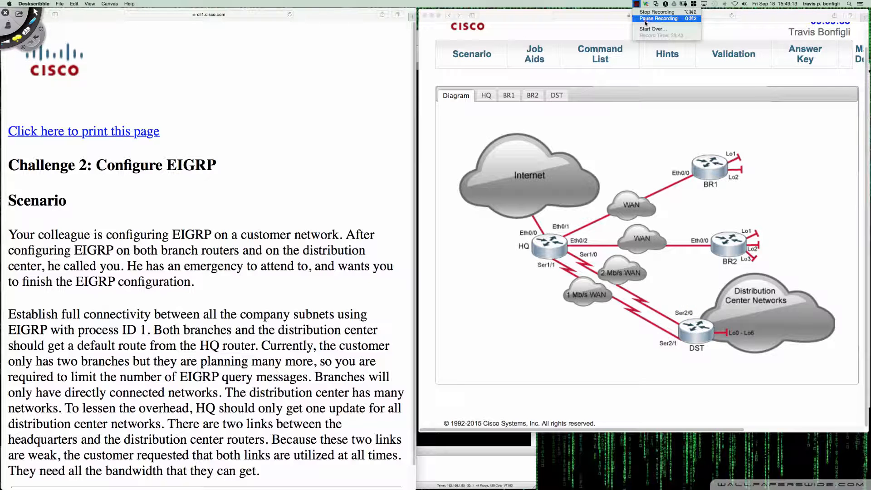
pyautogui.click(645, 19)
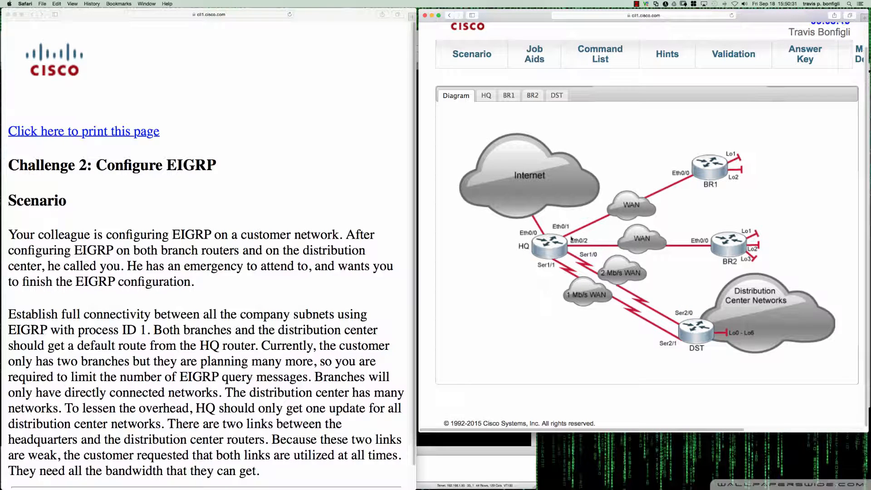
# Return to DST's console and enter interface configuration mode for Serial2/0 with "int s2/0"
pyautogui.click(565, 97)
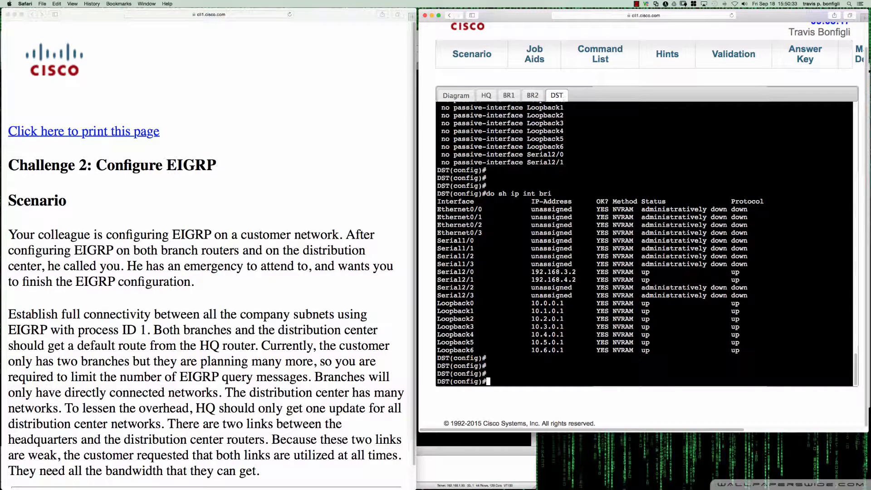
pyautogui.write('int s2/0')
pyautogui.press('Return')
pyautogui.press('Return')
pyautogui.press('Return')
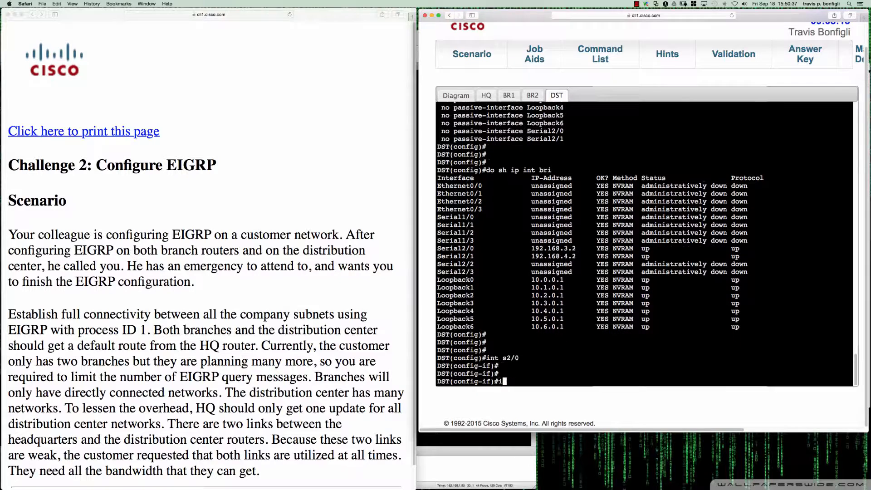
# Apply "ip summary-address eigrp 1 10.0.0.0 255.248.0.0" on Serial2/0, consulting the inline help for the mask and the optional arguments
pyautogui.write('ip sum')
pyautogui.press('Tab')
pyautogui.write('ei')
pyautogui.press('Tab')
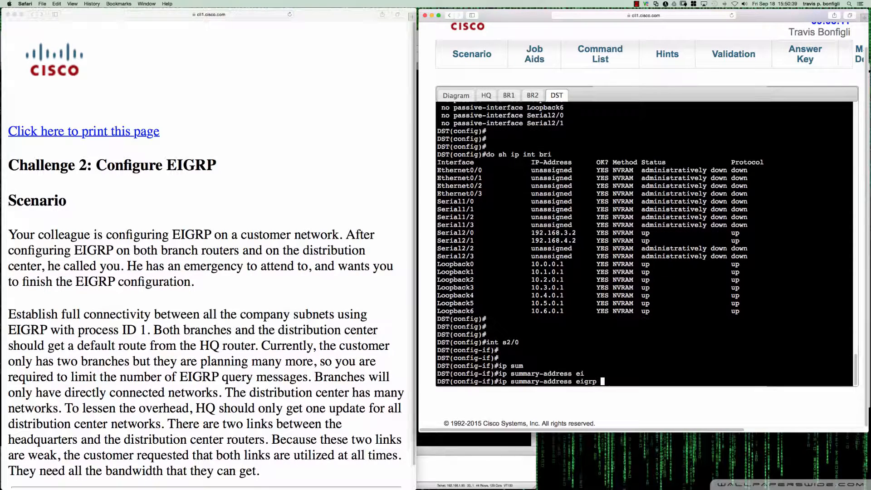
pyautogui.write('1 10.0.0')
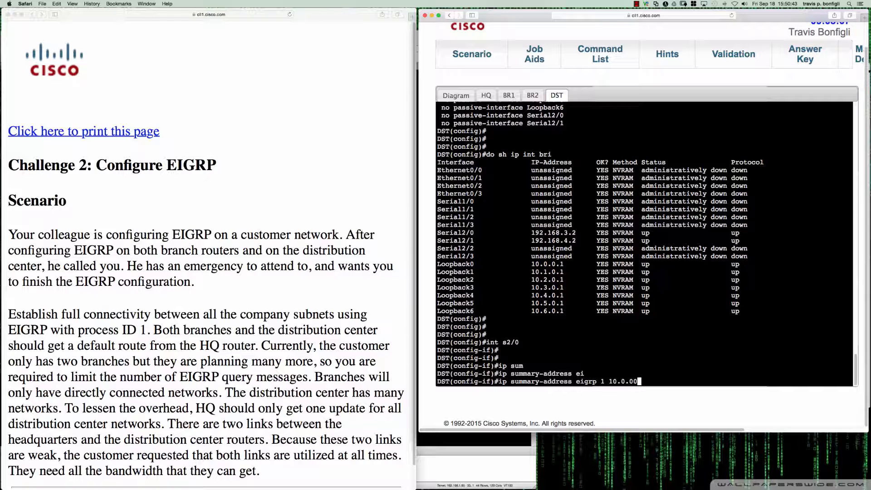
pyautogui.write('.0 ?')
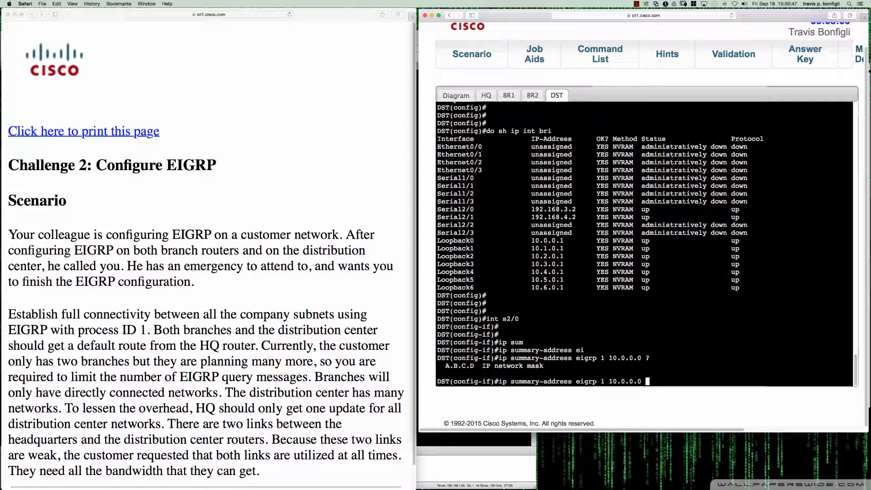
pyautogui.write('255.248.0.0 ?')
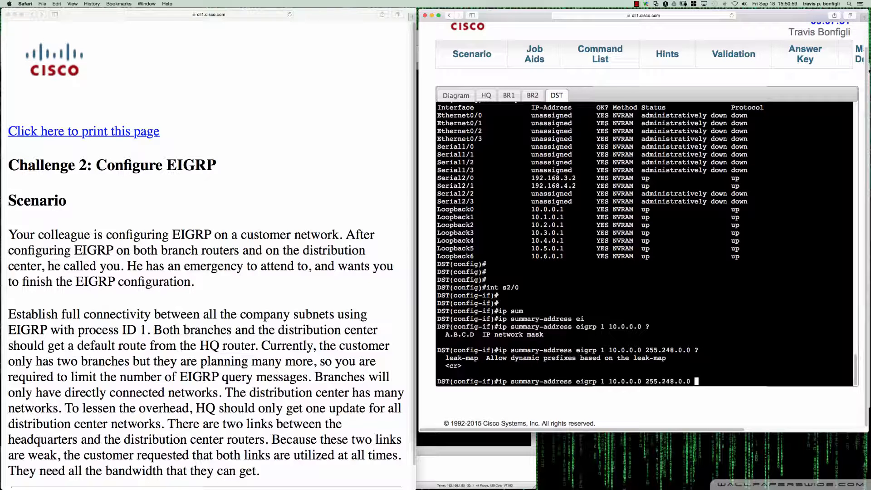
pyautogui.press('Return')
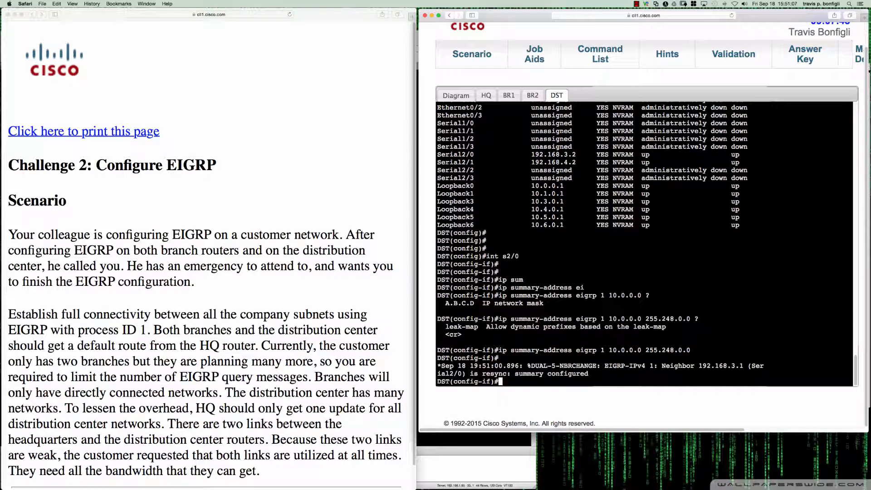
# Go to BR1's console with its earlier EIGRP route listing and add blank prompt lines below it
pyautogui.click(535, 96)
pyautogui.click(510, 96)
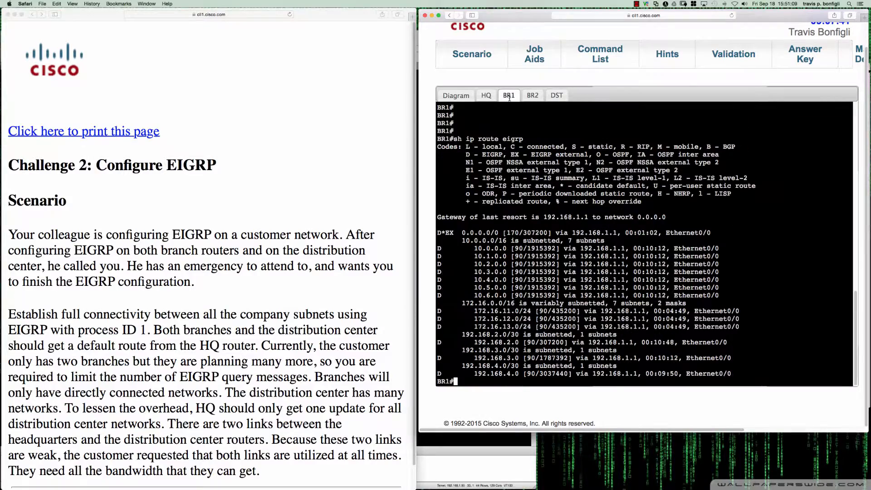
pyautogui.click(487, 97)
pyautogui.click(472, 97)
pyautogui.click(507, 96)
pyautogui.press('Return')
pyautogui.press('Return')
pyautogui.press('Return')
pyautogui.press('Return')
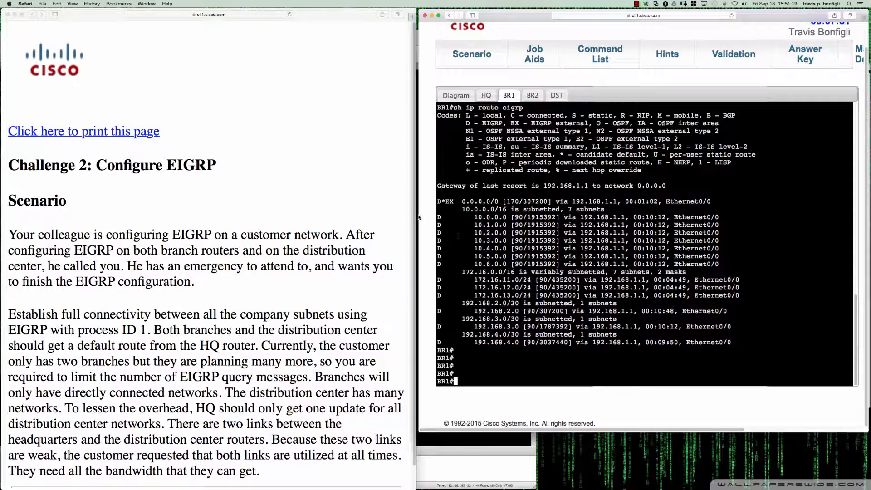
# Switch to Deskscribble, circle the 10.x.0.0 networks in BR1's earlier route listing, clear the drawing and return to the console
pyautogui.moveTo(1, 214)
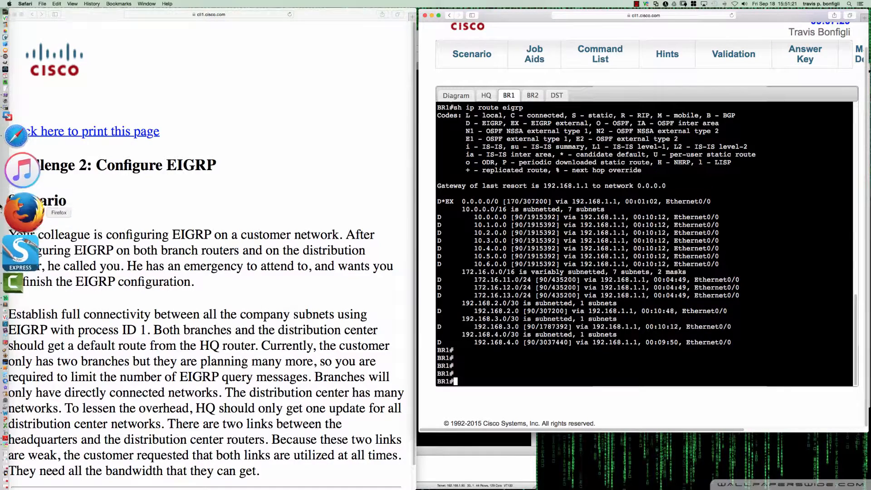
pyautogui.click(14, 173)
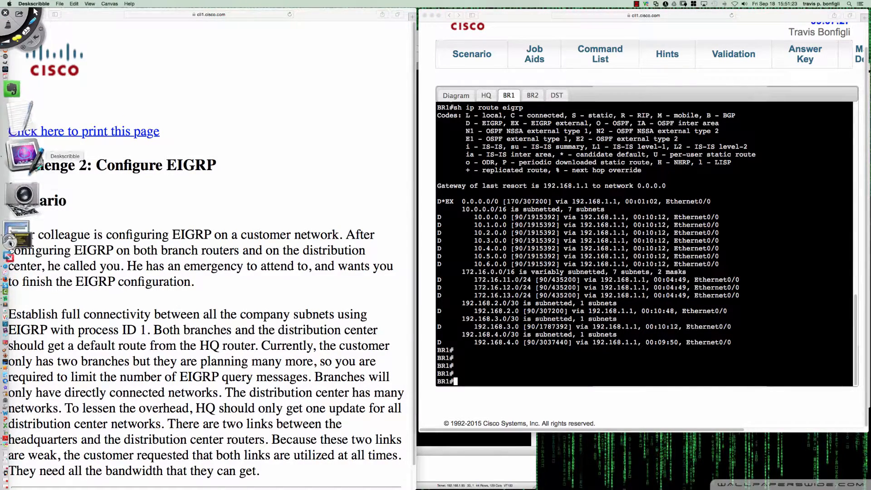
pyautogui.moveTo(449, 210)
pyautogui.mouseDown()
pyautogui.moveTo(435, 223)
pyautogui.moveTo(451, 261)
pyautogui.moveTo(494, 265)
pyautogui.moveTo(510, 252)
pyautogui.moveTo(512, 207)
pyautogui.moveTo(446, 210)
pyautogui.mouseUp()
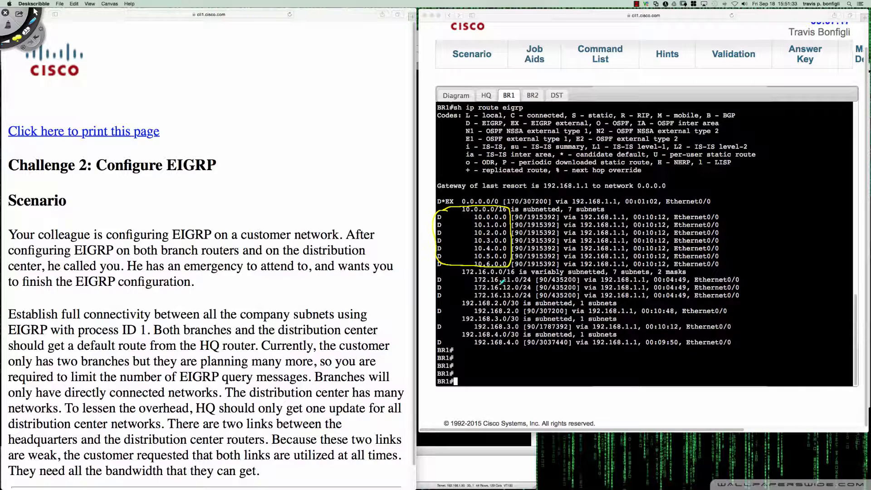
pyautogui.press('super+w')
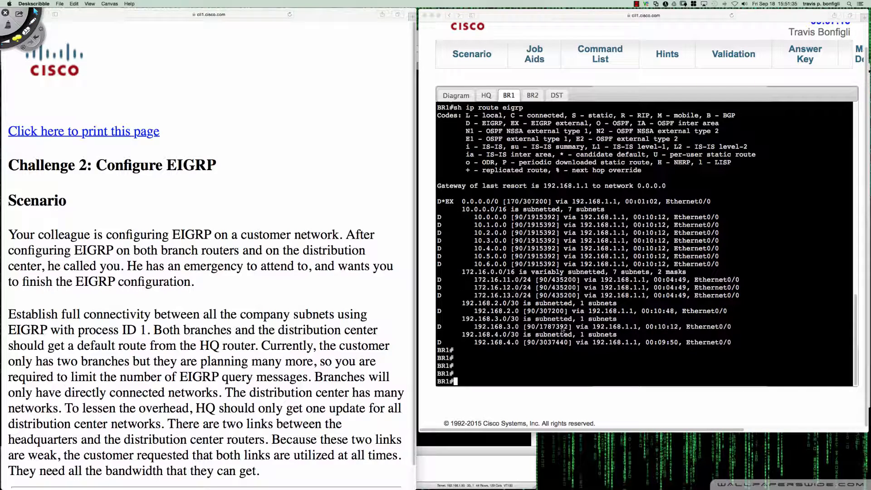
pyautogui.click(640, 362)
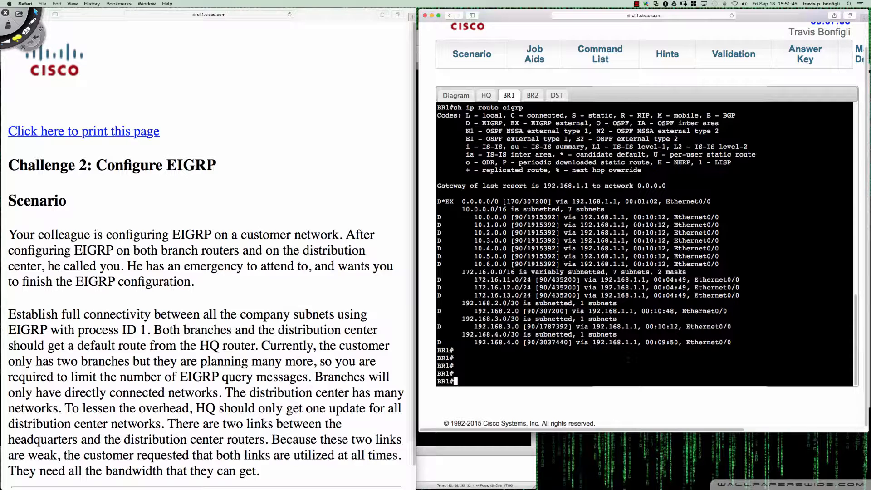
# Display BR1's current EIGRP routes with "sh ip route eigrp" and leave blank prompt lines after the listing
pyautogui.write('sh ip route eigrp')
pyautogui.press('Return')
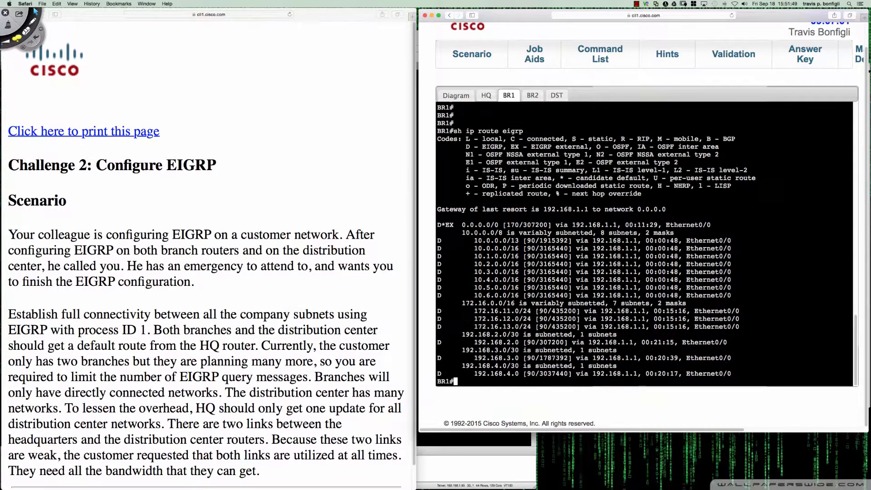
pyautogui.press('Return')
pyautogui.press('Return')
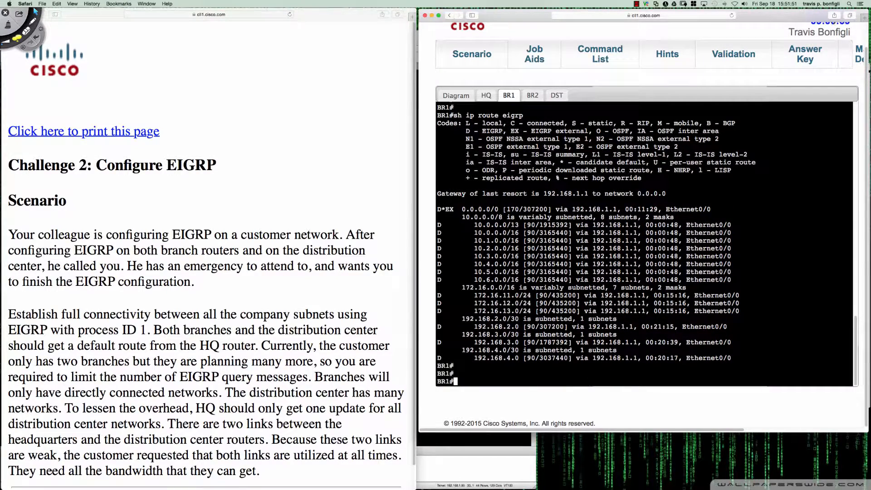
# Mark the 10.0.0.0/13 route with an arrow and bracket the 10.x.0.0/16 routes in BR1's listing using Deskscribble, ending by leaving annotation mode
pyautogui.press('super+Tab')
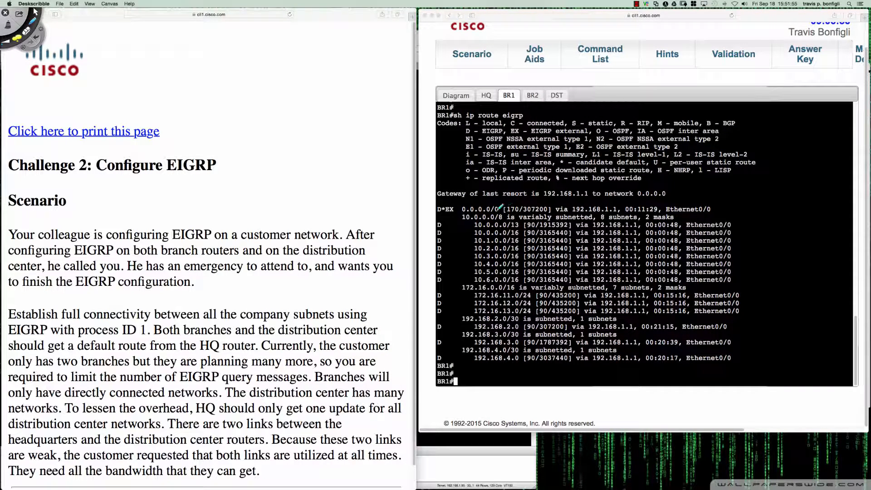
pyautogui.moveTo(443, 225); pyautogui.dragTo(517, 227)
pyautogui.moveTo(439, 231)
pyautogui.mouseDown()
pyautogui.moveTo(434, 264)
pyautogui.moveTo(450, 284)
pyautogui.mouseUp()
pyautogui.moveTo(447, 232); pyautogui.dragTo(436, 232)
pyautogui.moveTo(723, 229)
pyautogui.mouseDown()
pyautogui.moveTo(737, 228)
pyautogui.moveTo(734, 281)
pyautogui.moveTo(725, 281)
pyautogui.mouseUp()
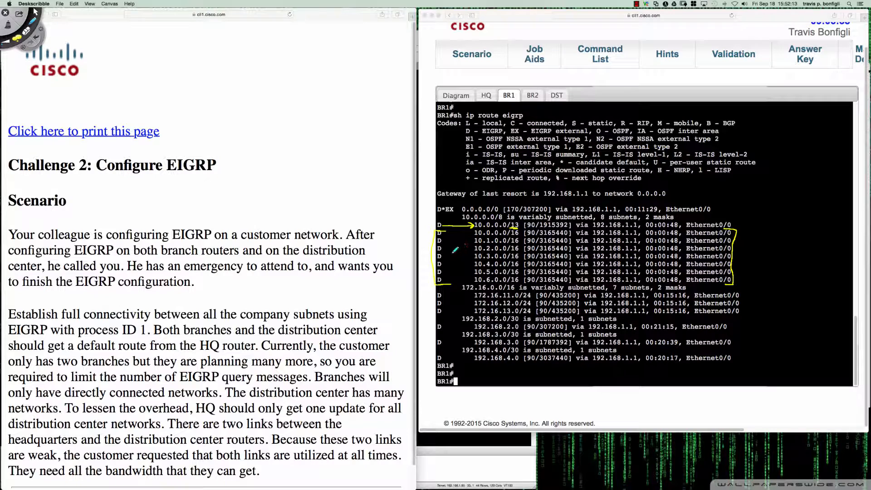
pyautogui.moveTo(452, 249)
pyautogui.mouseDown()
pyautogui.moveTo(451, 257)
pyautogui.moveTo(463, 243)
pyautogui.moveTo(447, 224)
pyautogui.mouseUp()
pyautogui.press('Escape')
# Enter privileged mode on HQ with "en" and display its EIGRP routes with "sh ip route eigrp"
pyautogui.click(488, 95)
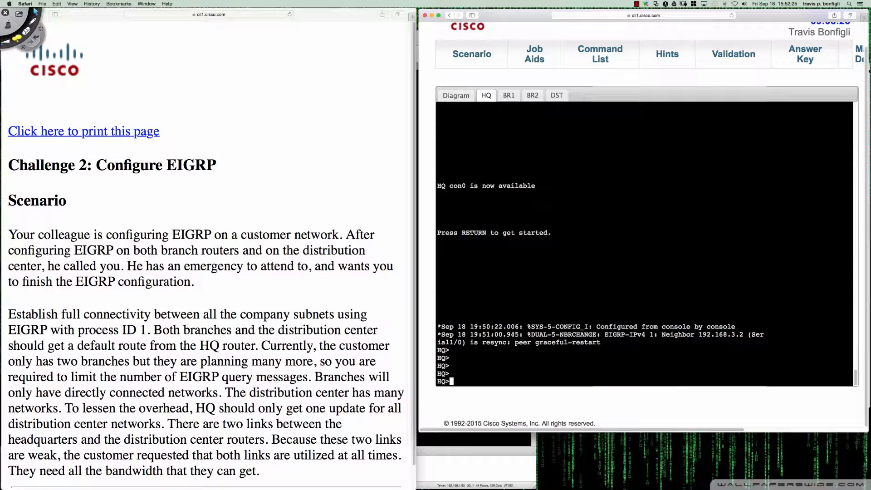
pyautogui.press('Return')
pyautogui.press('Return')
pyautogui.press('Return')
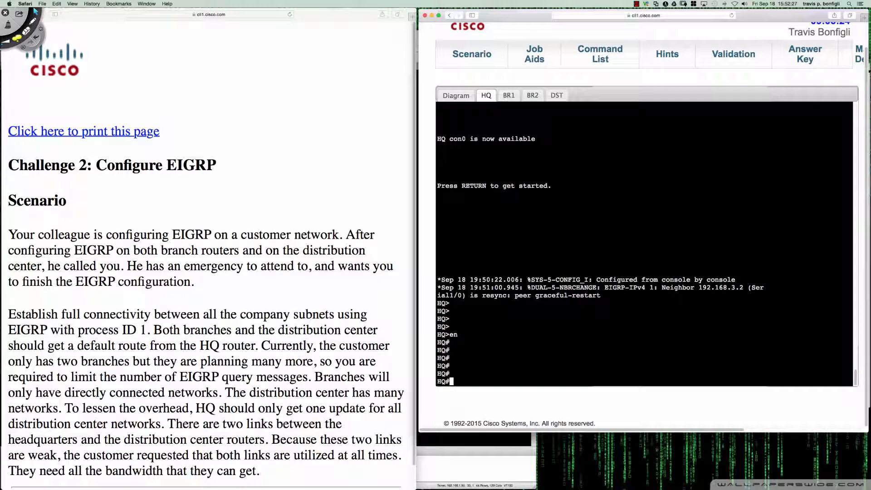
pyautogui.write('sh ip ro')
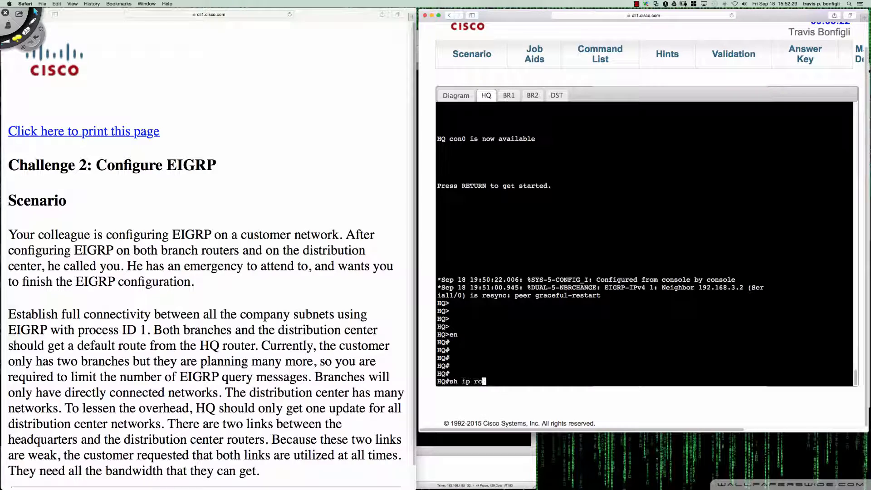
pyautogui.write('ute eigrp')
pyautogui.press('Return')
pyautogui.press('space')
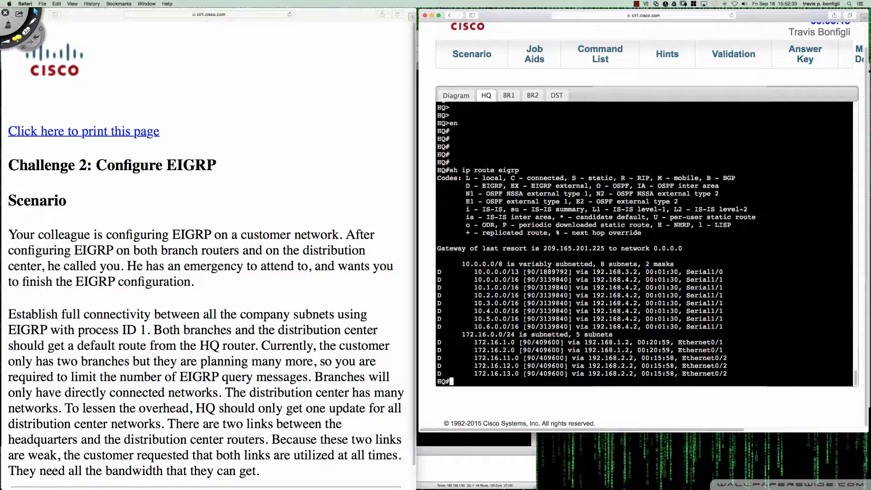
# Annotate HQ's 10.0.0.0/13 route via Serial1/0 and its /16 routes via Serial1/1 in Deskscribble, then clear the markings
pyautogui.hotkey('ctrl', 'Tab')
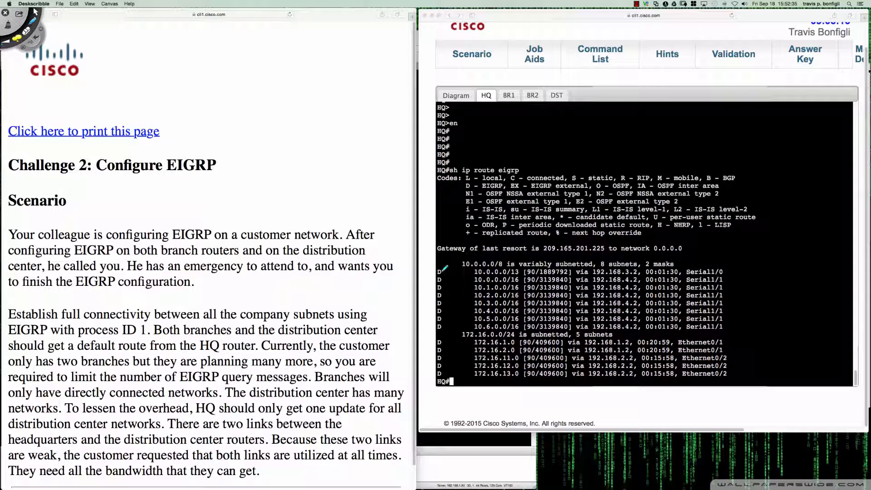
pyautogui.moveTo(442, 272)
pyautogui.mouseDown()
pyautogui.moveTo(476, 271)
pyautogui.moveTo(470, 321)
pyautogui.moveTo(479, 326)
pyautogui.mouseUp()
pyautogui.moveTo(710, 266)
pyautogui.mouseDown()
pyautogui.moveTo(727, 284)
pyautogui.moveTo(720, 331)
pyautogui.mouseUp()
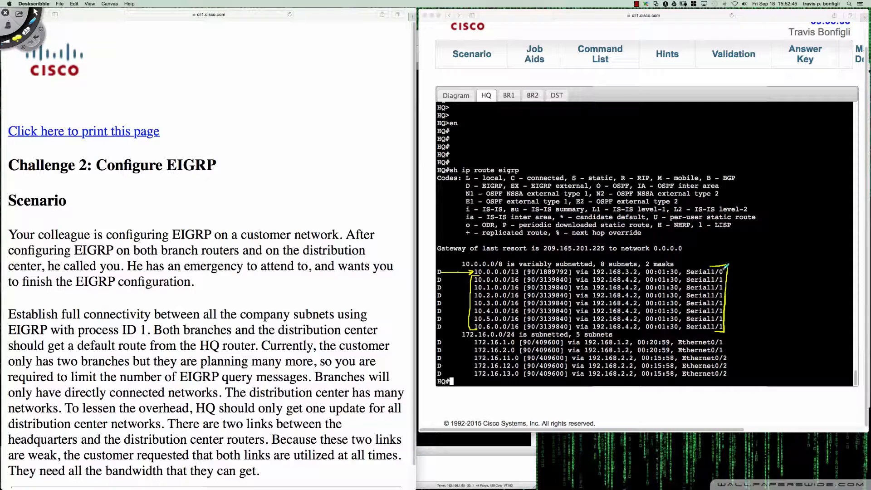
pyautogui.moveTo(699, 247); pyautogui.dragTo(697, 268)
pyautogui.moveTo(748, 270)
pyautogui.mouseDown()
pyautogui.moveTo(693, 274)
pyautogui.moveTo(724, 274)
pyautogui.mouseUp()
pyautogui.moveTo(685, 293); pyautogui.dragTo(724, 290)
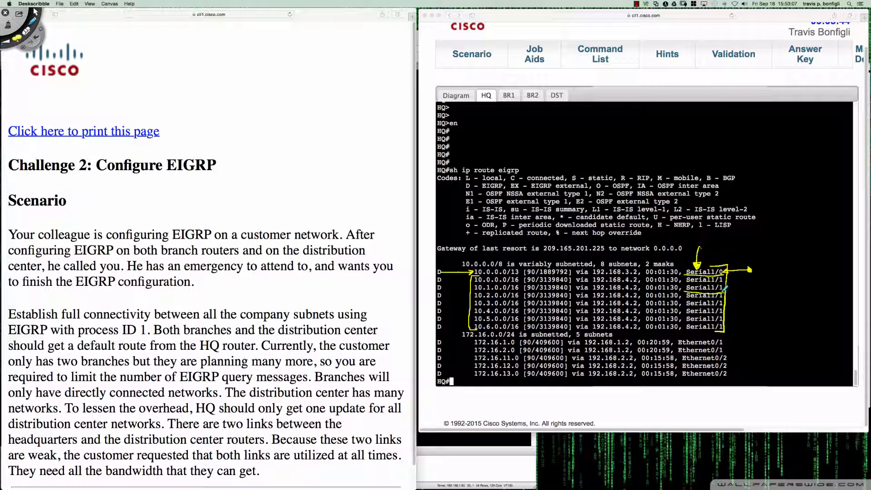
pyautogui.press('super+n')
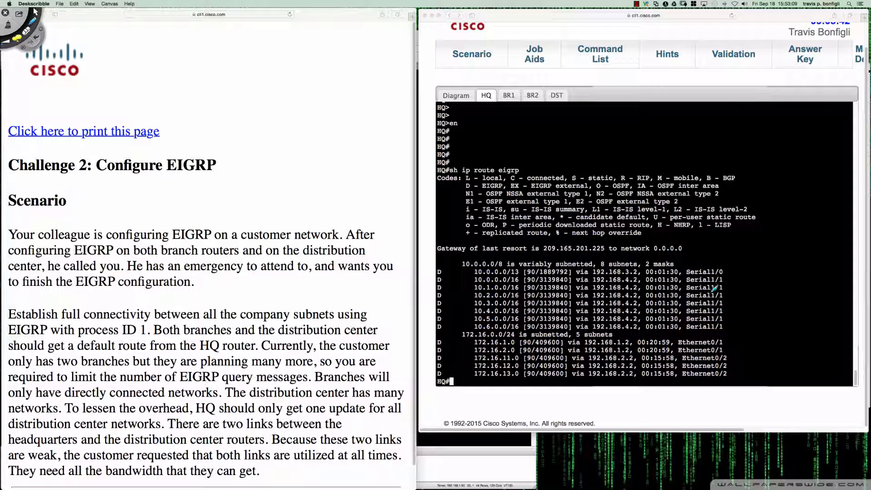
pyautogui.press('Escape')
# On DST, enter Serial2/1 with "int s2/1" and apply "ip summary-address eigrp 1 10.0.0.0 255.248.0.0" there
pyautogui.click(556, 95)
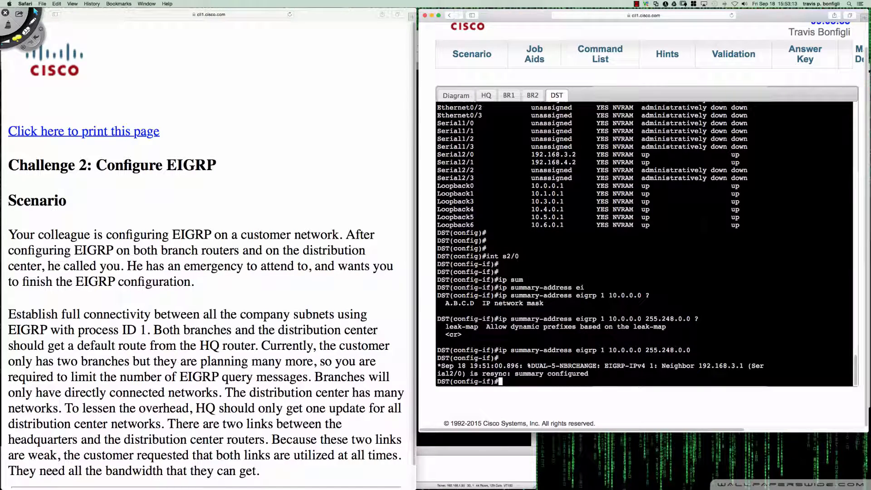
pyautogui.press('Return')
pyautogui.press('Return')
pyautogui.press('Return')
pyautogui.press('Return')
pyautogui.press('Return')
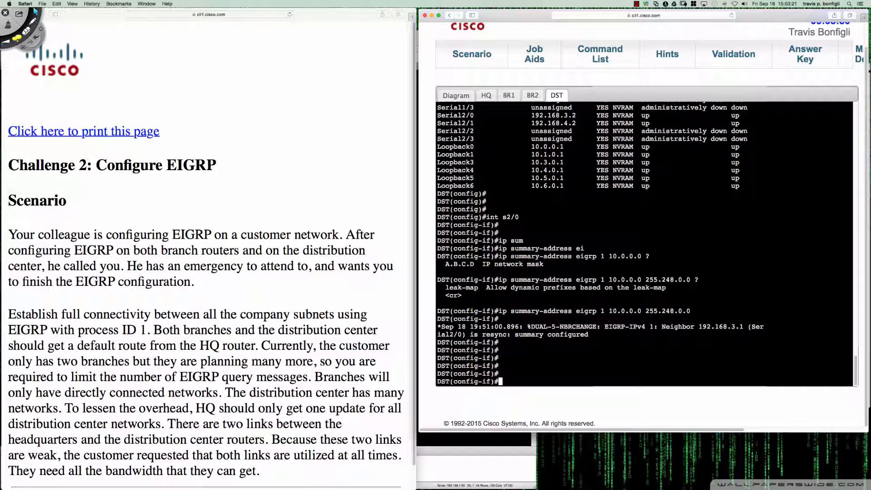
pyautogui.write('int s2/1')
pyautogui.press('Return')
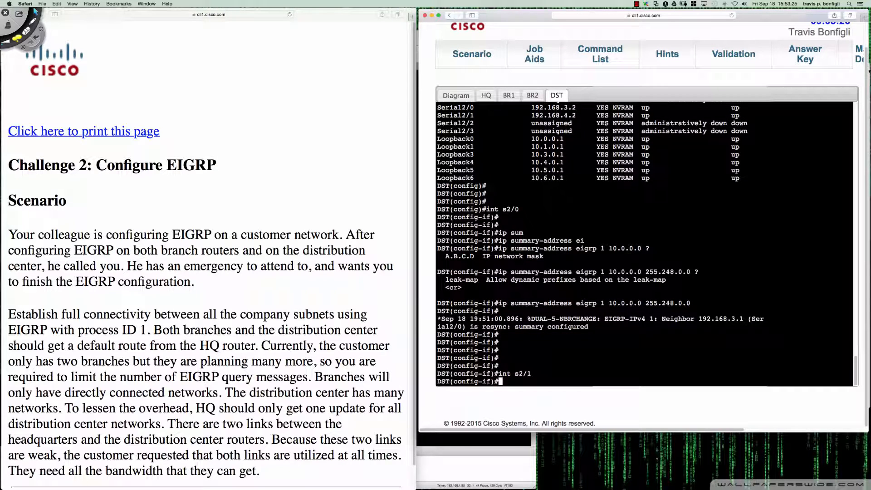
pyautogui.press('Up')
pyautogui.press('Up')
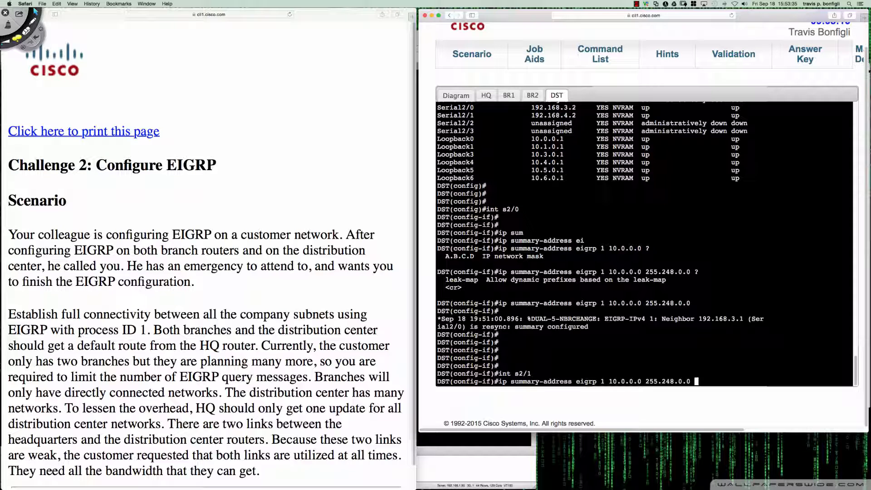
pyautogui.press('Return')
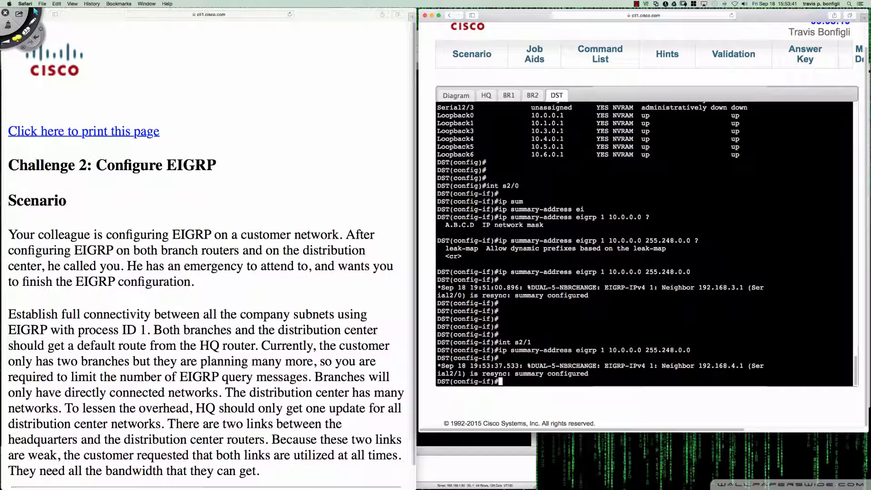
# Rerun "sh ip route eigrp" on BR1 to check the 10.0.0.0 routes after summarizing on both serial links
pyautogui.click(509, 96)
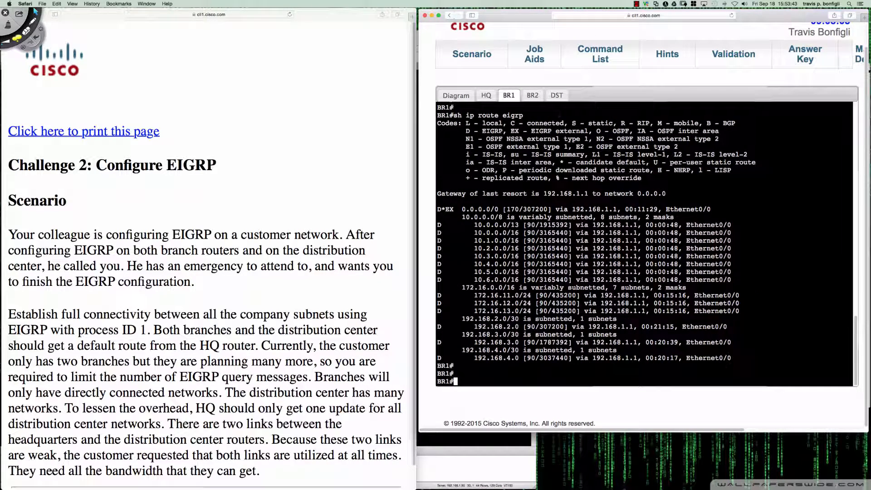
pyautogui.press('Up')
pyautogui.press('Return')
pyautogui.press('space')
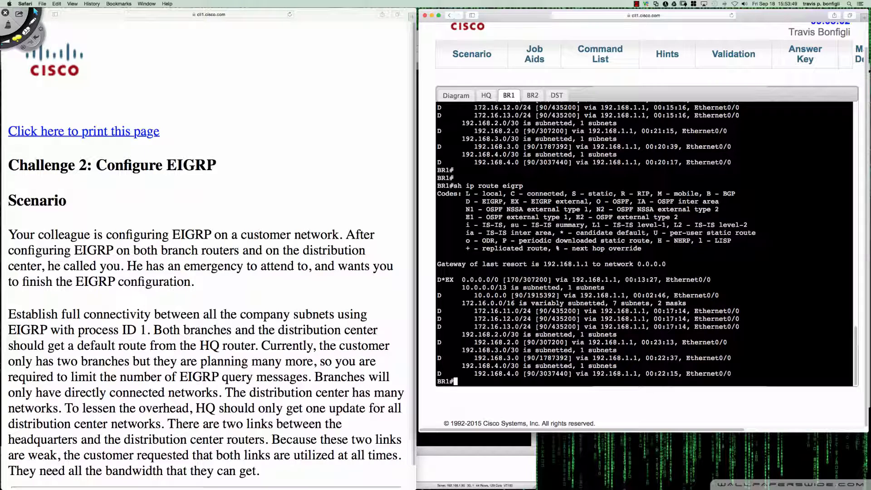
# Highlight the 10.0.0.0/13 entry in BR1's refreshed route listing with Deskscribble, clear the drawing and return to the console
pyautogui.hotkey('ctrl', 'shift', 'p')
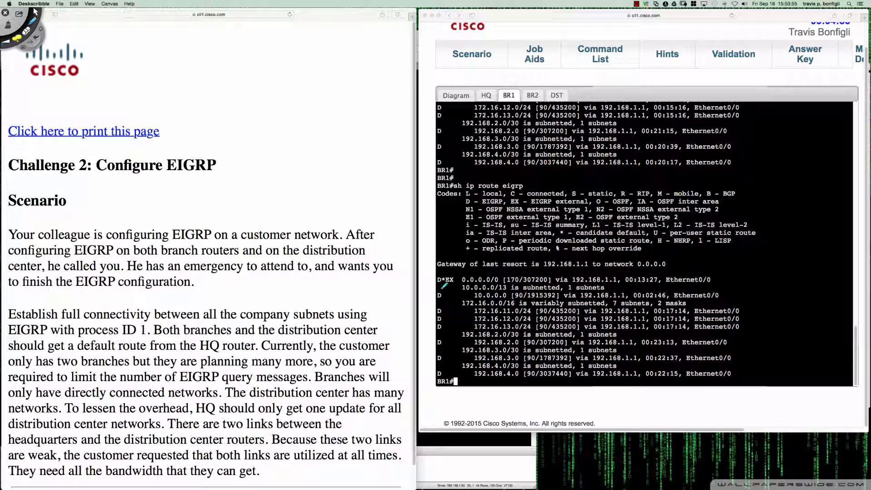
pyautogui.moveTo(444, 284); pyautogui.dragTo(507, 290)
pyautogui.moveTo(508, 290)
pyautogui.mouseDown()
pyautogui.moveTo(507, 280)
pyautogui.moveTo(460, 283)
pyautogui.moveTo(461, 292)
pyautogui.mouseUp()
pyautogui.press('super+n')
pyautogui.press('Escape')
pyautogui.click(754, 365)
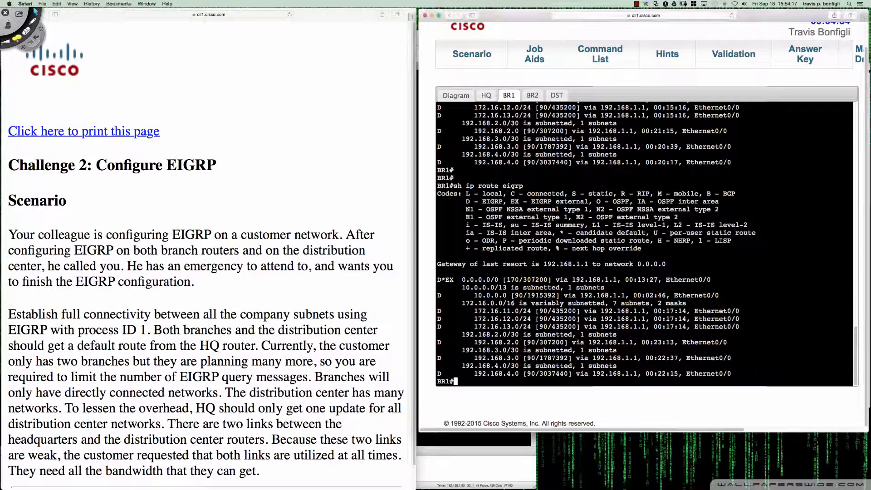
# Ping the distribution center address 10.0.0.1 from the HQ console
pyautogui.click(557, 95)
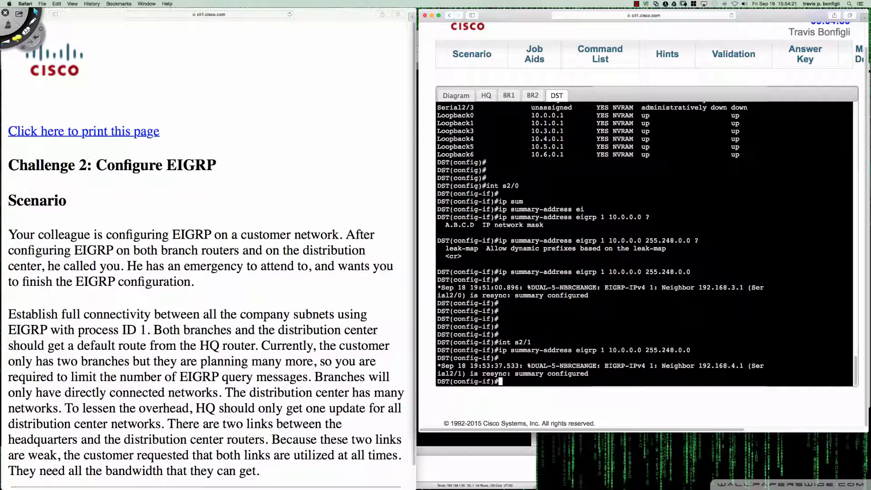
pyautogui.click(486, 95)
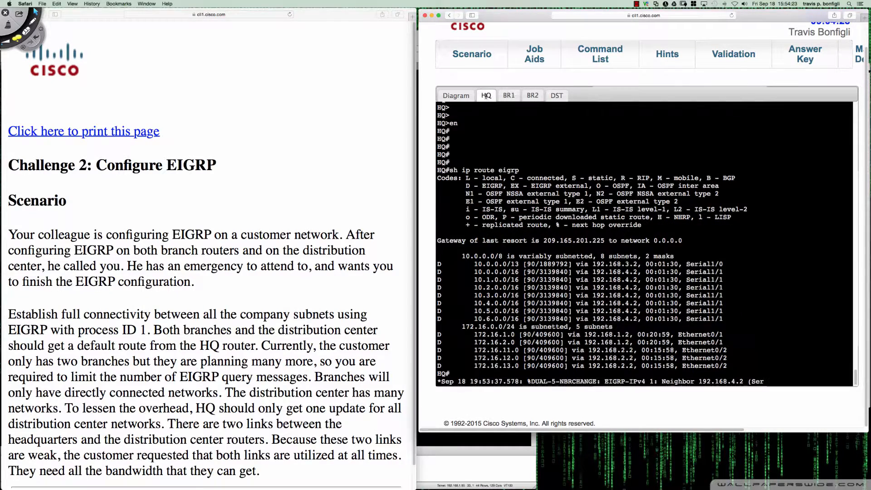
pyautogui.press('Return')
pyautogui.press('Return')
pyautogui.press('Return')
pyautogui.press('Return')
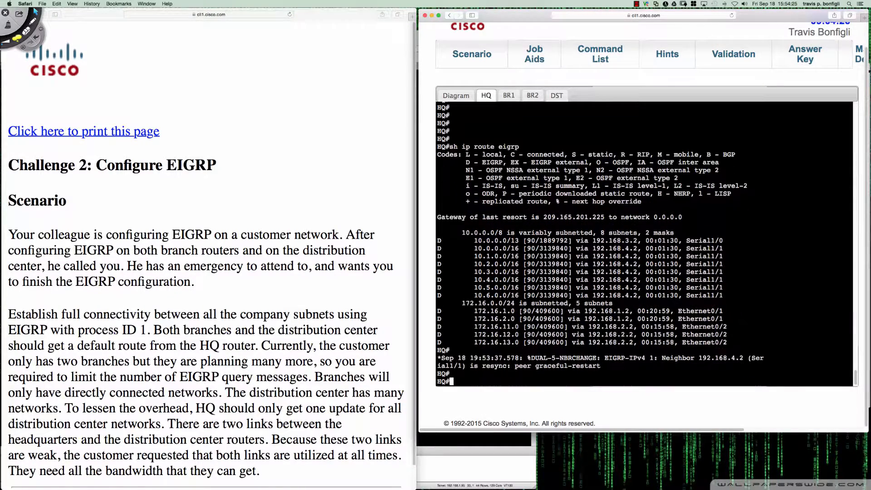
pyautogui.write('ping 10.0')
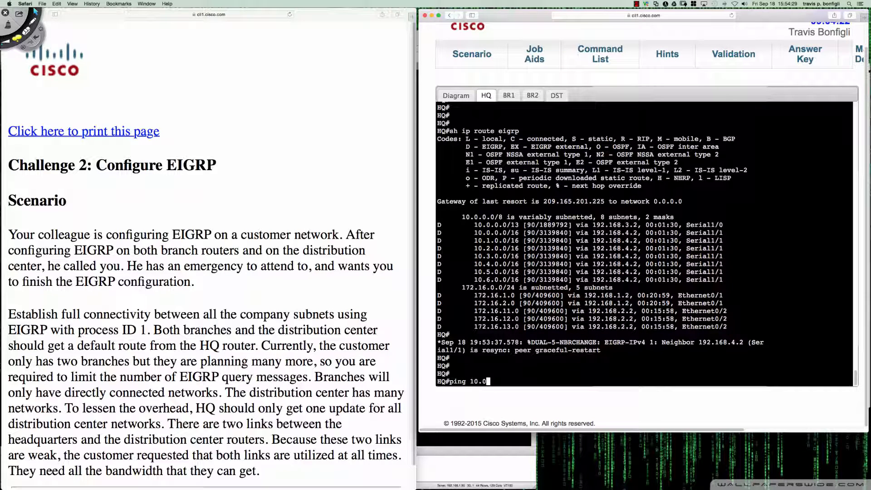
pyautogui.write('.0.1')
pyautogui.press('Return')
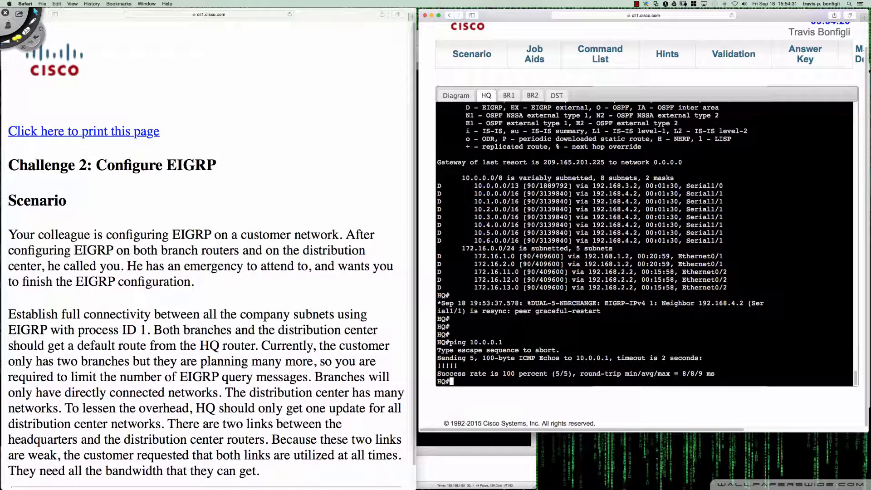
# Adapt the previous ping on HQ to test reachability of 10.1.0.1
pyautogui.press('Up')
pyautogui.press('Left')
pyautogui.press('Left')
pyautogui.press('Left')
pyautogui.press('Left')
pyautogui.press('BackSpace')
pyautogui.write('1')
pyautogui.press('Return')
# Adapt the last ping on HQ to test reachability of 10.2.0.1
pyautogui.press('Up')
pyautogui.press('Left')
pyautogui.press('Left')
pyautogui.press('Left')
pyautogui.press('Left')
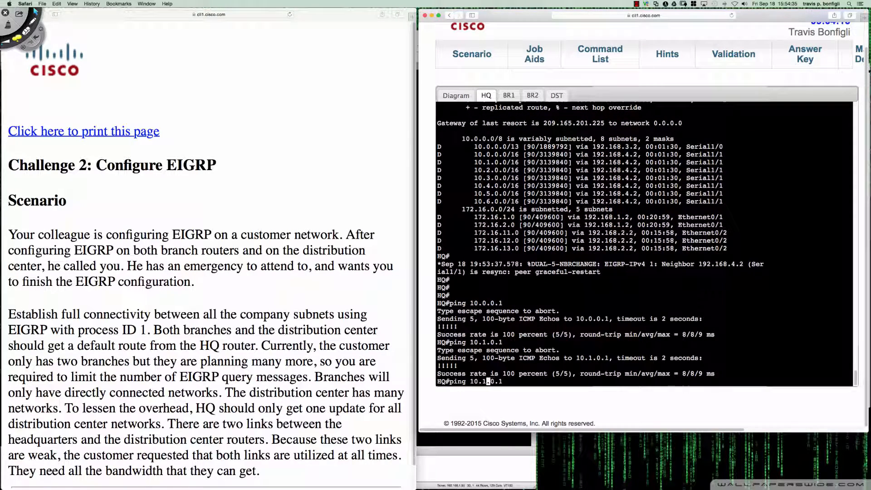
pyautogui.press('BackSpace')
pyautogui.write('2')
pyautogui.press('Return')
# Ping 10.3.0.1 from HQ by editing the third octet of the recalled command
pyautogui.press('Up')
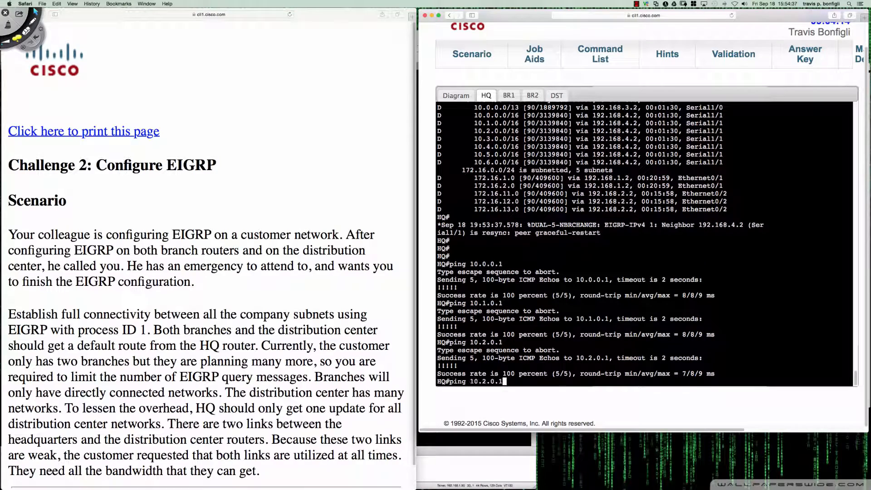
pyautogui.press('Left')
pyautogui.press('Left')
pyautogui.press('Left')
pyautogui.press('Left')
pyautogui.press('BackSpace')
pyautogui.write('3')
pyautogui.press('Return')
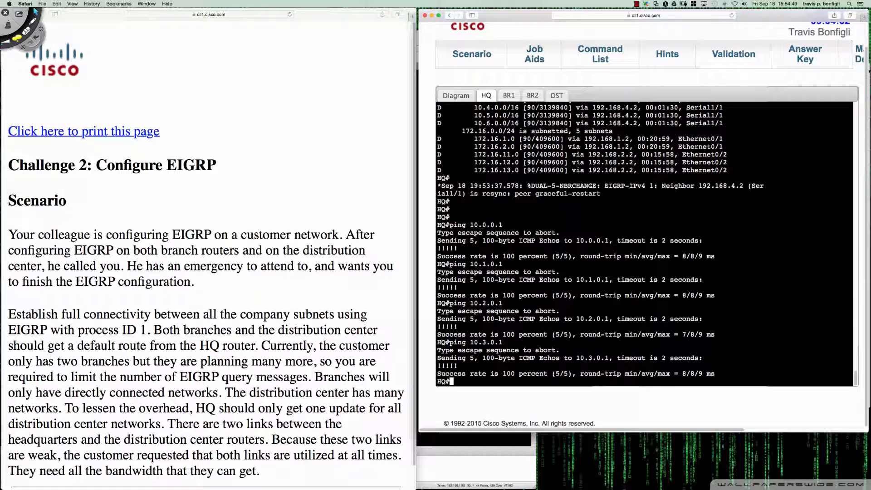
# On DST, remove the summary from Serial2/1 with "no ip summary-address eigrp 1 10.0.0.0 255.248.0.0"
pyautogui.click(557, 95)
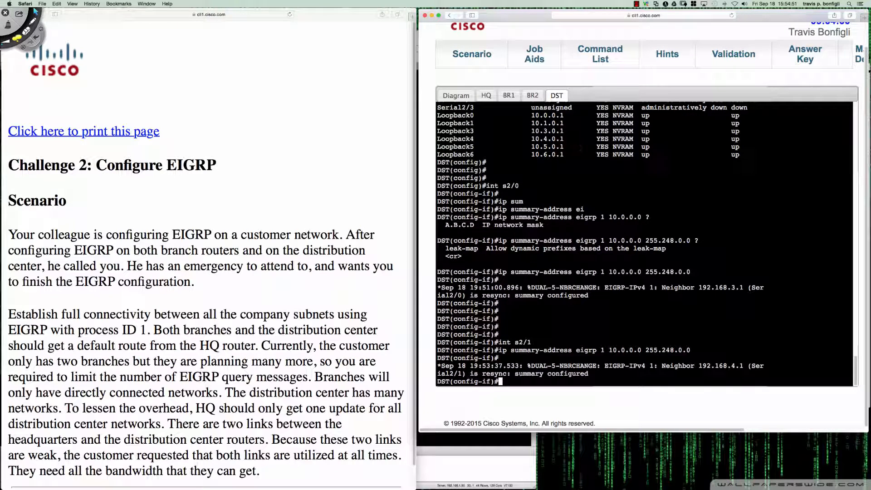
pyautogui.press('Up')
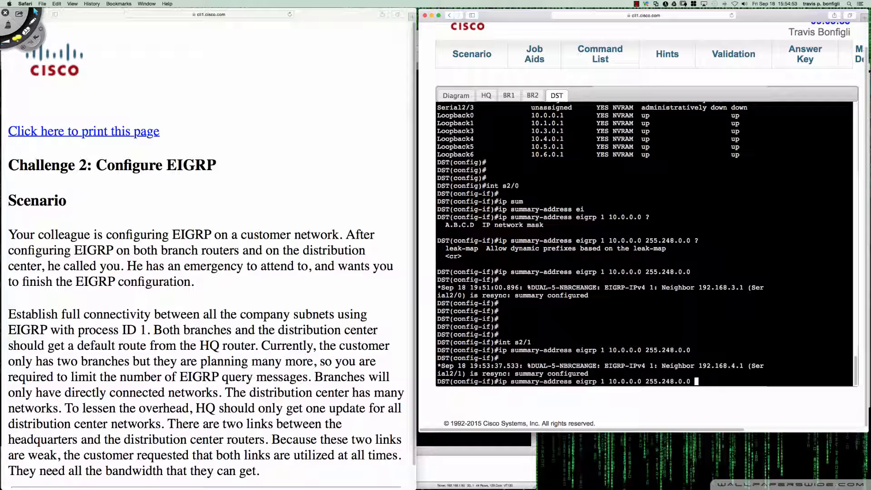
pyautogui.hotkey('ctrl', 'a')
pyautogui.write('no')
pyautogui.press('Return')
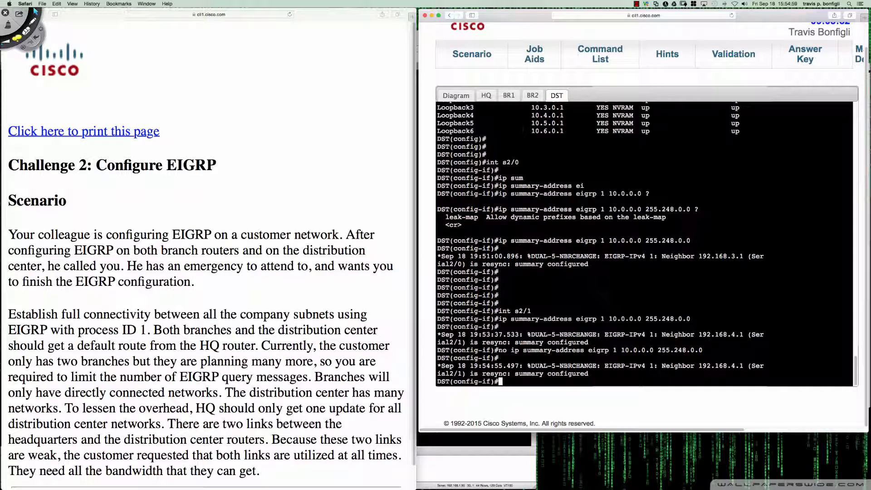
# Show the topology diagram and, with Deskscribble's black pen, mark DST's Ser2/0 with "/13" and Ser2/1 with "/16"
pyautogui.click(486, 96)
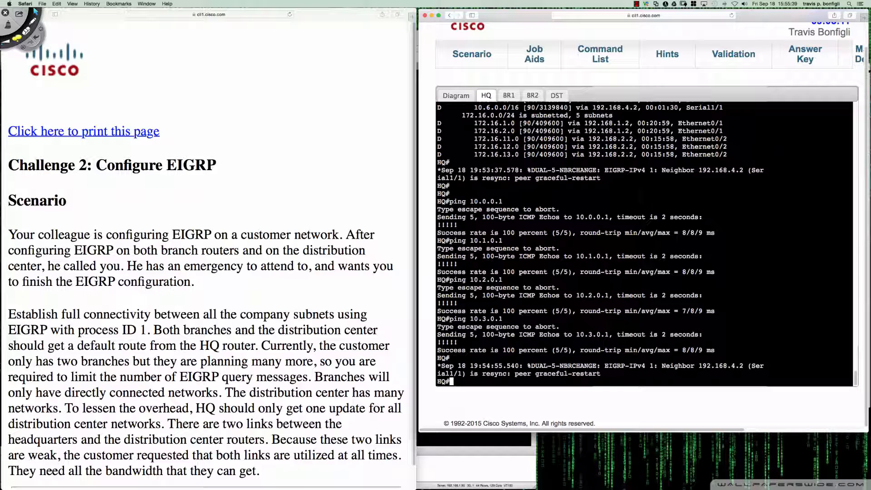
pyautogui.click(457, 96)
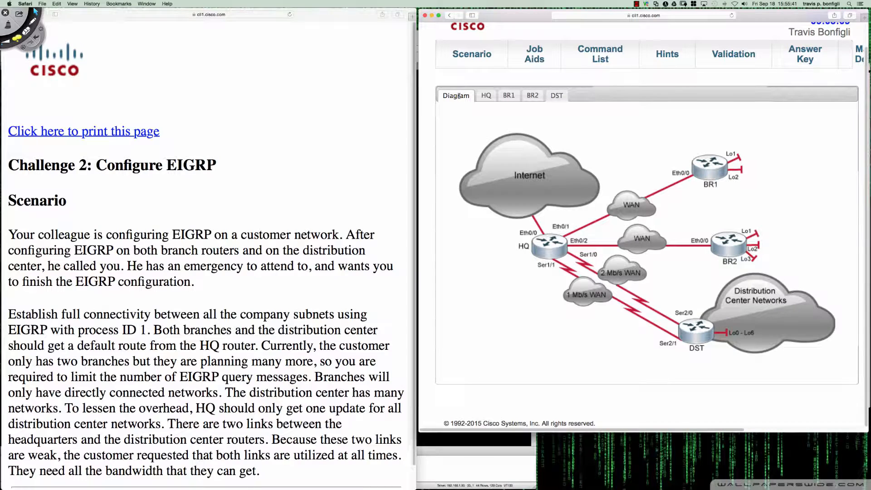
pyautogui.press('super+Tab')
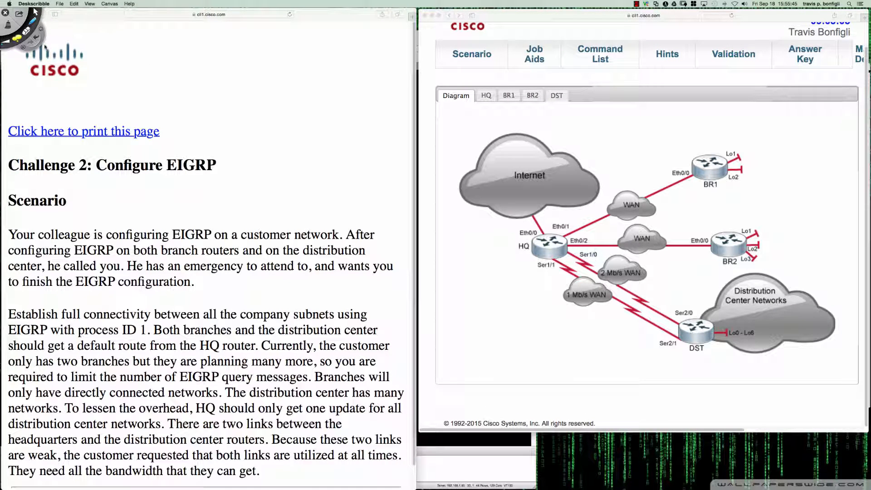
pyautogui.click(20, 39)
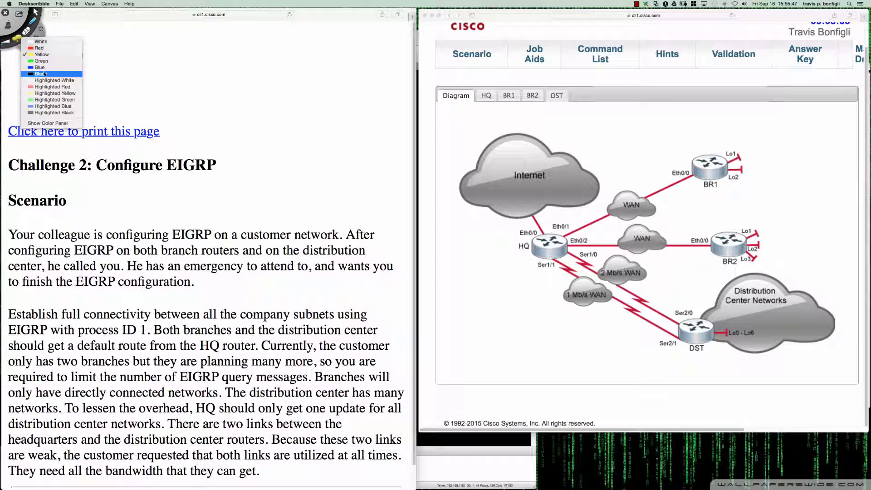
pyautogui.click(32, 74)
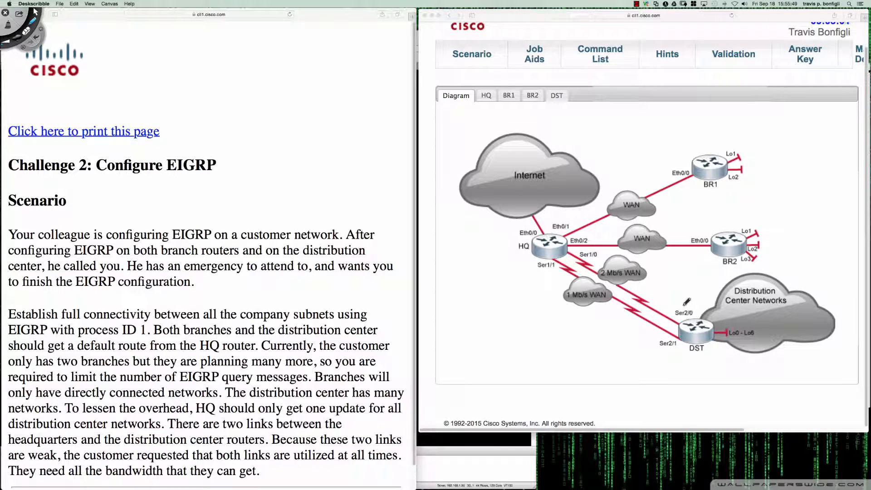
pyautogui.moveTo(685, 302)
pyautogui.mouseDown()
pyautogui.moveTo(676, 310)
pyautogui.moveTo(695, 309)
pyautogui.moveTo(684, 304)
pyautogui.moveTo(684, 287)
pyautogui.moveTo(692, 297)
pyautogui.mouseUp()
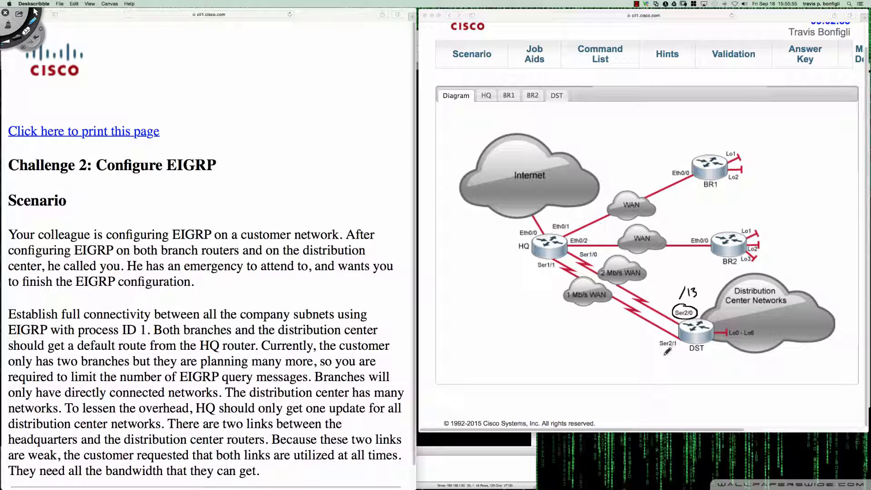
pyautogui.moveTo(666, 352)
pyautogui.mouseDown()
pyautogui.moveTo(660, 360)
pyautogui.moveTo(673, 360)
pyautogui.moveTo(684, 338)
pyautogui.moveTo(678, 345)
pyautogui.mouseUp()
# Circle HQ, underline its two serial interfaces and write "Summary" beside Ser1/0, then clear the drawing
pyautogui.moveTo(547, 223)
pyautogui.mouseDown()
pyautogui.moveTo(513, 235)
pyautogui.moveTo(507, 224)
pyautogui.mouseUp()
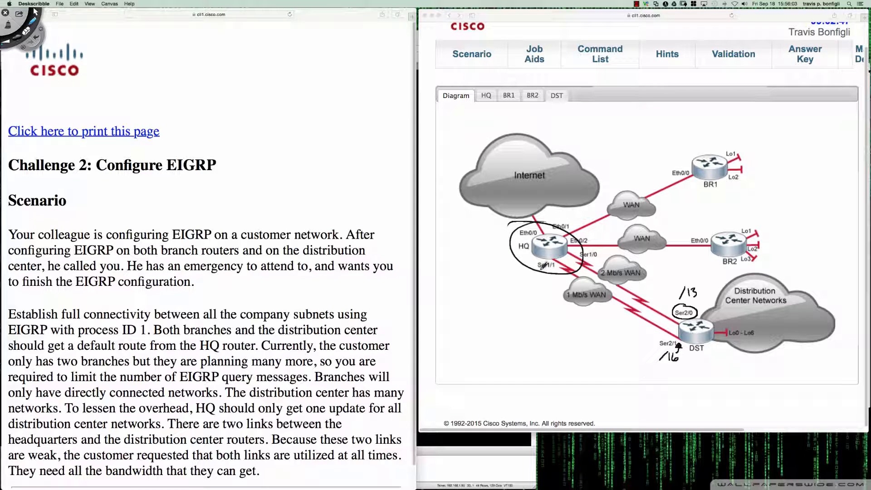
pyautogui.moveTo(554, 271); pyautogui.dragTo(539, 272)
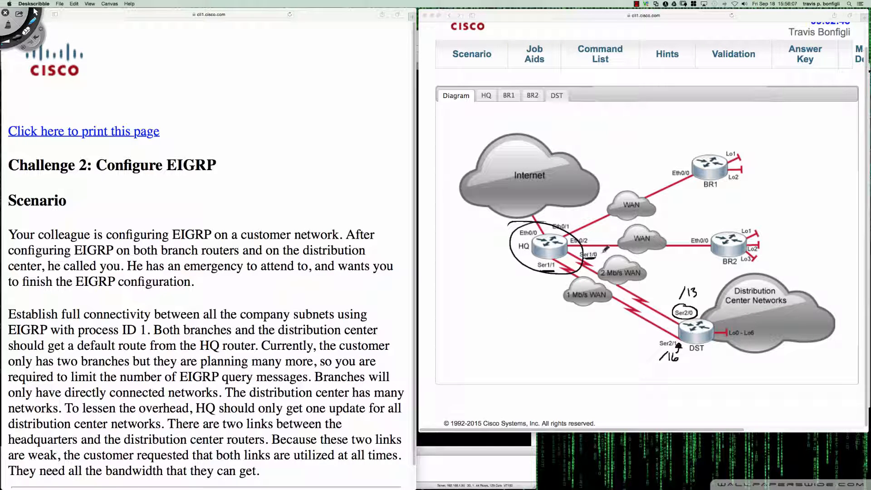
pyautogui.moveTo(605, 250)
pyautogui.mouseDown()
pyautogui.moveTo(599, 258)
pyautogui.moveTo(630, 254)
pyautogui.moveTo(637, 264)
pyautogui.mouseUp()
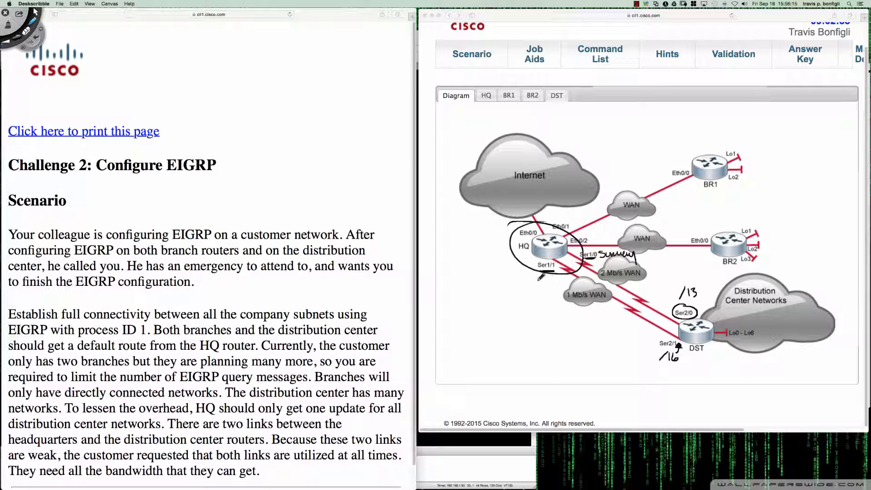
pyautogui.moveTo(534, 287)
pyautogui.mouseDown()
pyautogui.moveTo(548, 278)
pyautogui.moveTo(552, 289)
pyautogui.mouseUp()
pyautogui.moveTo(679, 300); pyautogui.dragTo(695, 299)
pyautogui.press('super+n')
pyautogui.press('Escape')
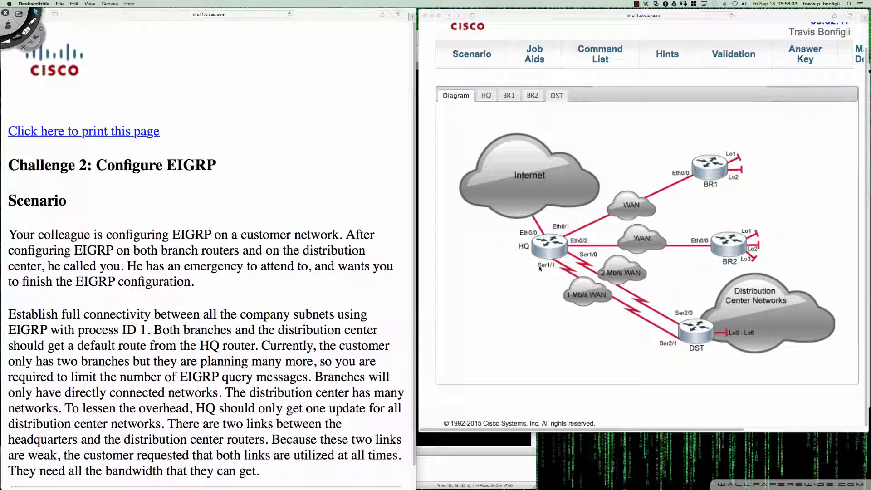
# Mark HQ, box the Distribution Center Networks label, draw HQ's path over the 1 Mb/s link and label DST's Ser2/0 "Summary"
pyautogui.press('p')
pyautogui.moveTo(549, 241); pyautogui.dragTo(547, 242)
pyautogui.moveTo(756, 281)
pyautogui.mouseDown()
pyautogui.moveTo(717, 286)
pyautogui.moveTo(809, 302)
pyautogui.moveTo(729, 294)
pyautogui.mouseUp()
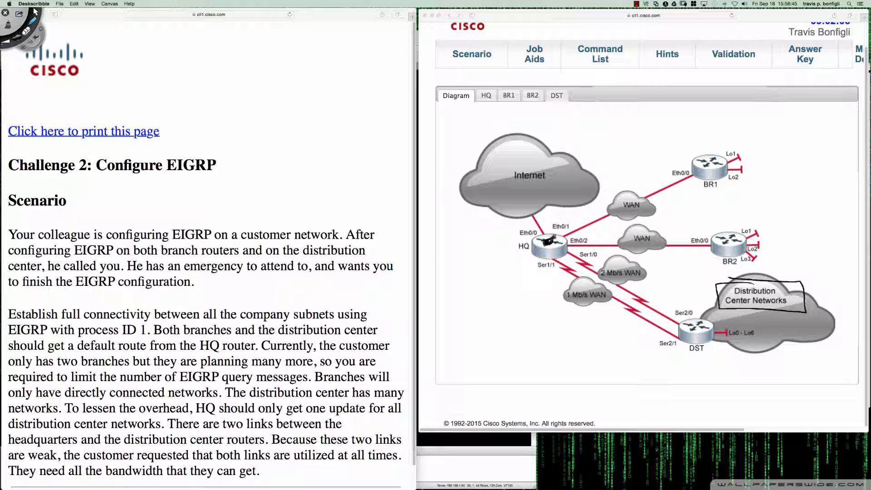
pyautogui.moveTo(550, 240)
pyautogui.mouseDown()
pyautogui.moveTo(532, 256)
pyautogui.moveTo(585, 308)
pyautogui.moveTo(580, 315)
pyautogui.moveTo(592, 317)
pyautogui.moveTo(590, 309)
pyautogui.moveTo(576, 323)
pyautogui.moveTo(582, 312)
pyautogui.mouseUp()
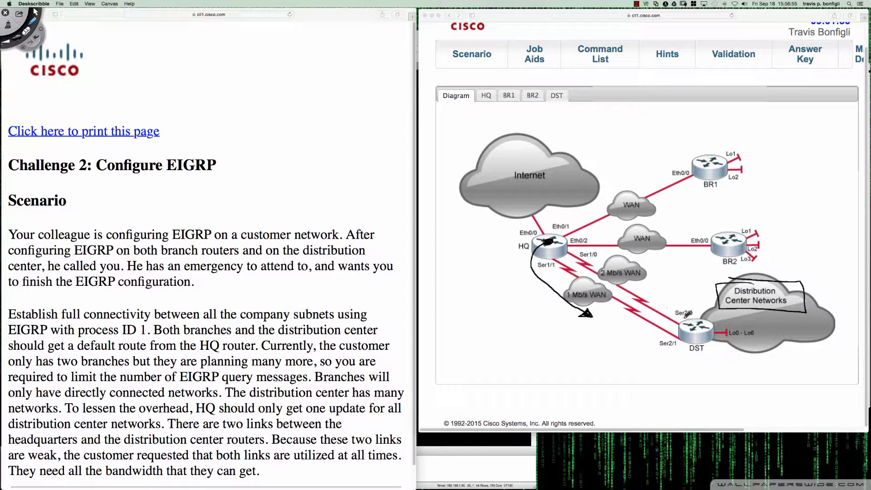
pyautogui.moveTo(687, 305)
pyautogui.mouseDown()
pyautogui.moveTo(673, 308)
pyautogui.moveTo(685, 318)
pyautogui.moveTo(690, 302)
pyautogui.moveTo(673, 297)
pyautogui.moveTo(701, 291)
pyautogui.mouseUp()
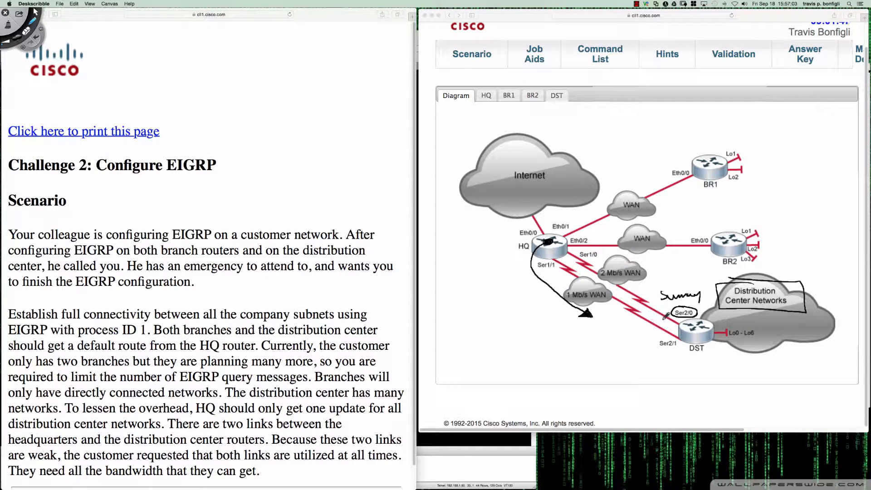
# Cross out the 1 Mb/s link, annotate the summary with "/13" and HQ's Ser1/1 with "/16", then clear the markings
pyautogui.moveTo(686, 307)
pyautogui.mouseDown()
pyautogui.moveTo(676, 307)
pyautogui.moveTo(699, 312)
pyautogui.mouseUp()
pyautogui.moveTo(616, 294)
pyautogui.mouseDown()
pyautogui.moveTo(630, 303)
pyautogui.moveTo(614, 312)
pyautogui.mouseUp()
pyautogui.moveTo(698, 282)
pyautogui.mouseDown()
pyautogui.moveTo(662, 302)
pyautogui.moveTo(710, 306)
pyautogui.moveTo(686, 279)
pyautogui.mouseUp()
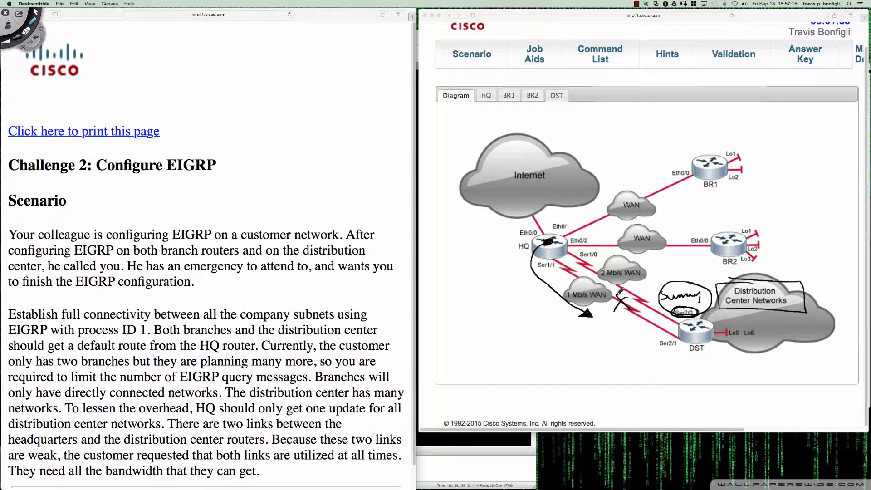
pyautogui.moveTo(620, 290); pyautogui.dragTo(608, 312)
pyautogui.moveTo(665, 300)
pyautogui.mouseDown()
pyautogui.moveTo(699, 295)
pyautogui.moveTo(677, 281)
pyautogui.mouseUp()
pyautogui.moveTo(684, 274)
pyautogui.mouseDown()
pyautogui.moveTo(685, 281)
pyautogui.moveTo(697, 277)
pyautogui.moveTo(690, 283)
pyautogui.mouseUp()
pyautogui.moveTo(546, 273)
pyautogui.mouseDown()
pyautogui.moveTo(547, 285)
pyautogui.moveTo(556, 282)
pyautogui.moveTo(534, 285)
pyautogui.moveTo(557, 289)
pyautogui.mouseUp()
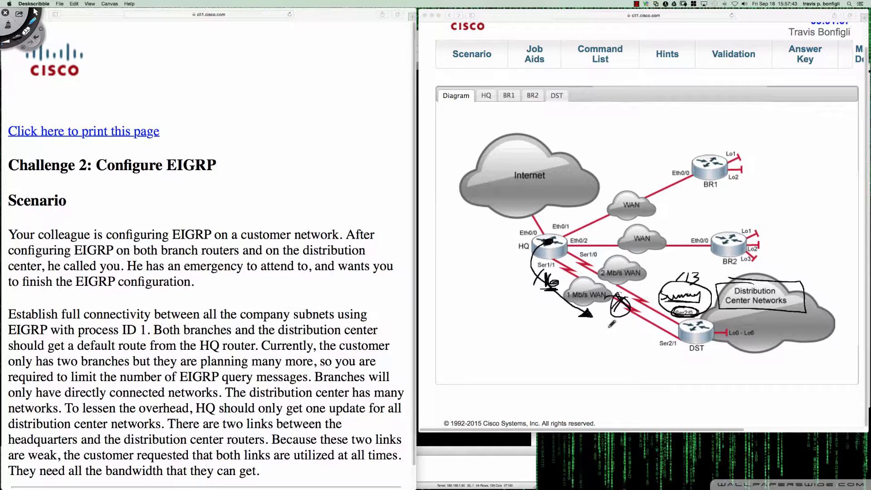
pyautogui.press('super+n')
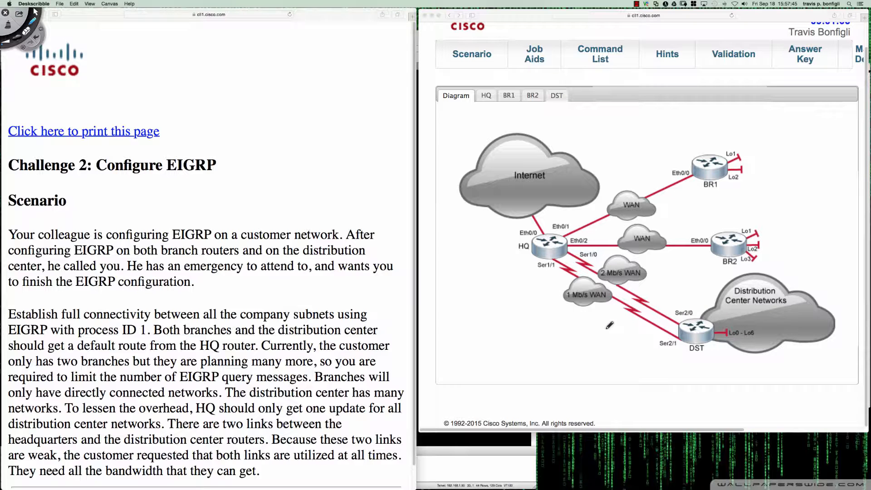
pyautogui.press('Escape')
# On HQ, ping 10.0.0.1 and 10.3.0.1 again and list the EIGRP routes with "sh ip route eigrp"
pyautogui.click(486, 96)
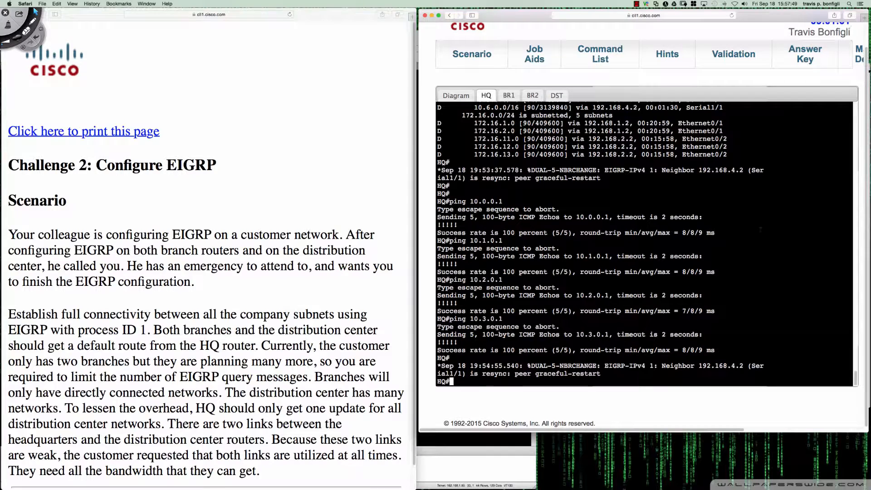
pyautogui.press('Up')
pyautogui.press('Return')
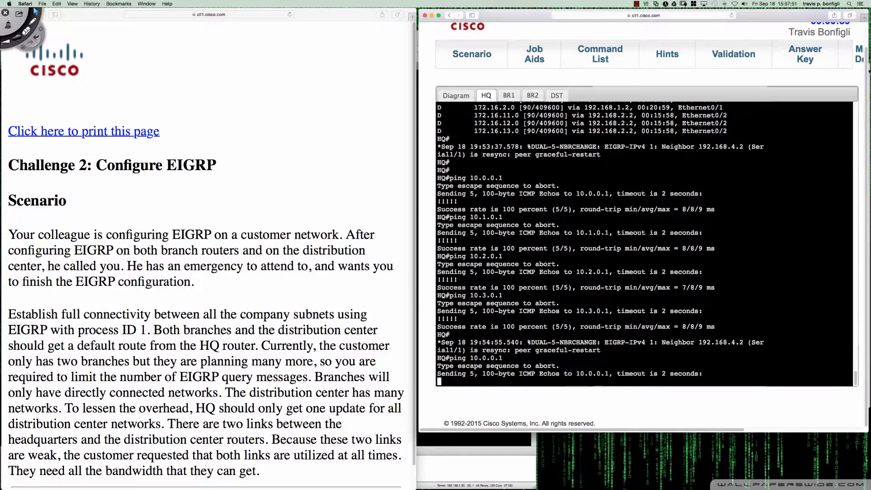
pyautogui.press('Up')
pyautogui.press('Up')
pyautogui.press('Return')
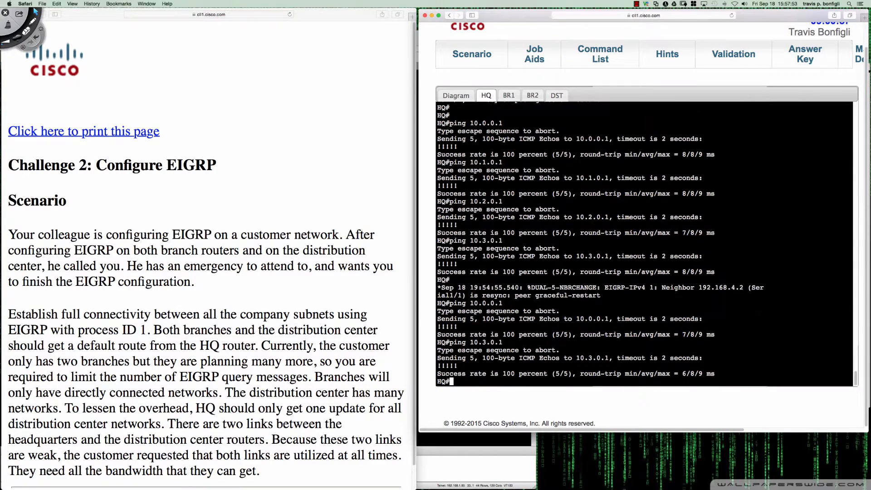
pyautogui.write('sh ip route eigrp')
pyautogui.press('Return')
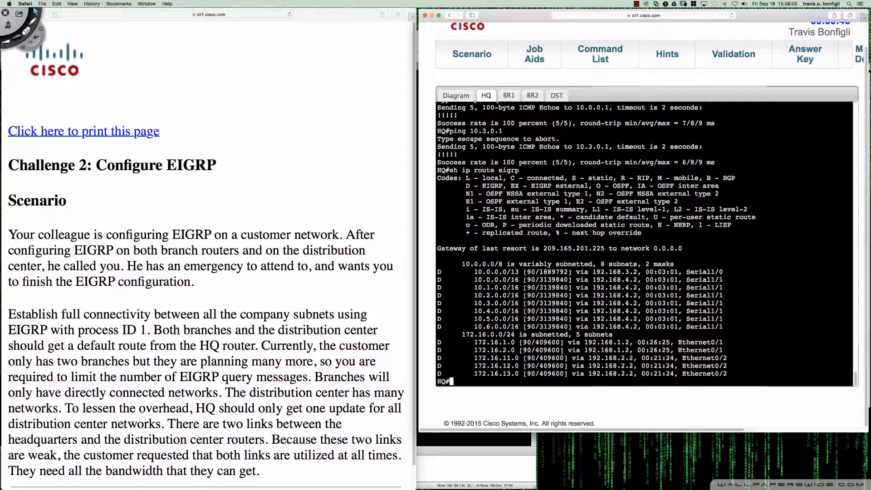
# Run "trace 10.0.0.1" on BR1 to check the path to the distribution center
pyautogui.click(509, 95)
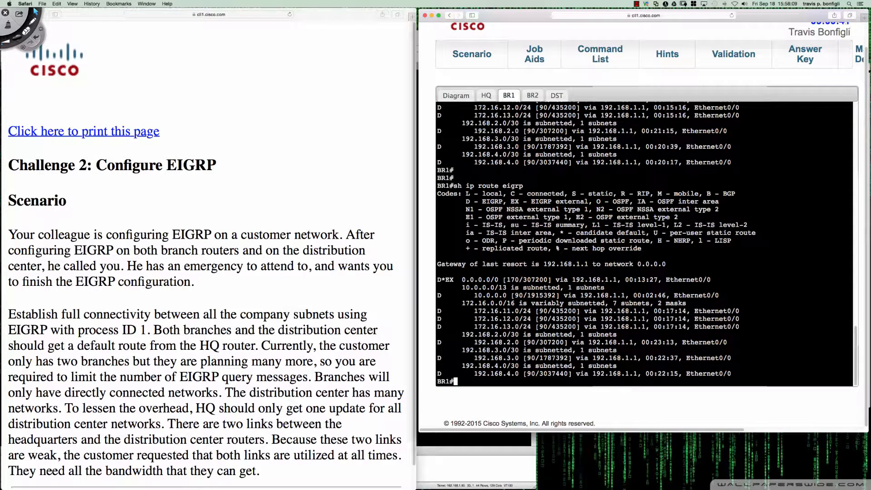
pyautogui.write('trace 10.0.0.1')
pyautogui.press('Return')
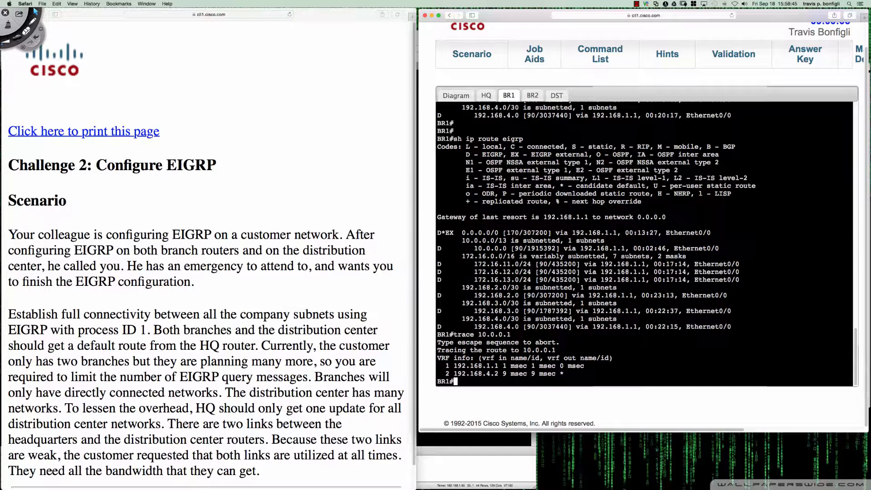
# Review BR1's trace against the topology diagram and circle DST's Ser2/1 label with Deskscribble
pyautogui.click(486, 95)
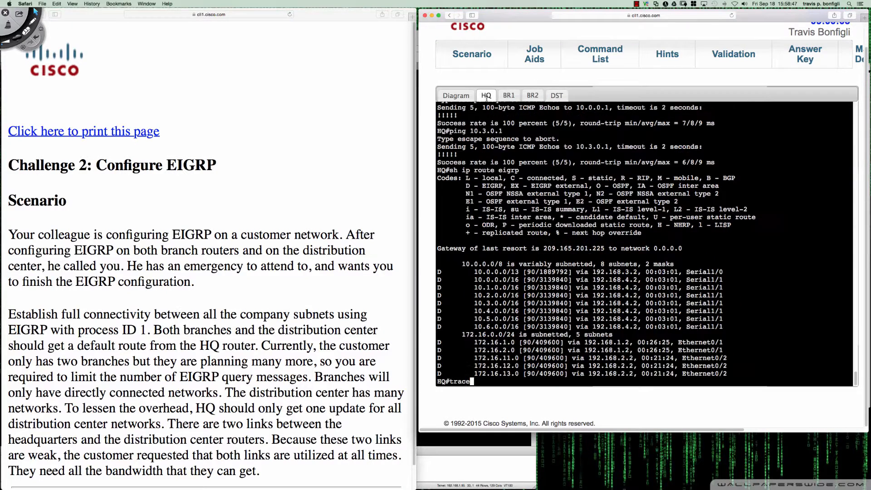
pyautogui.click(468, 96)
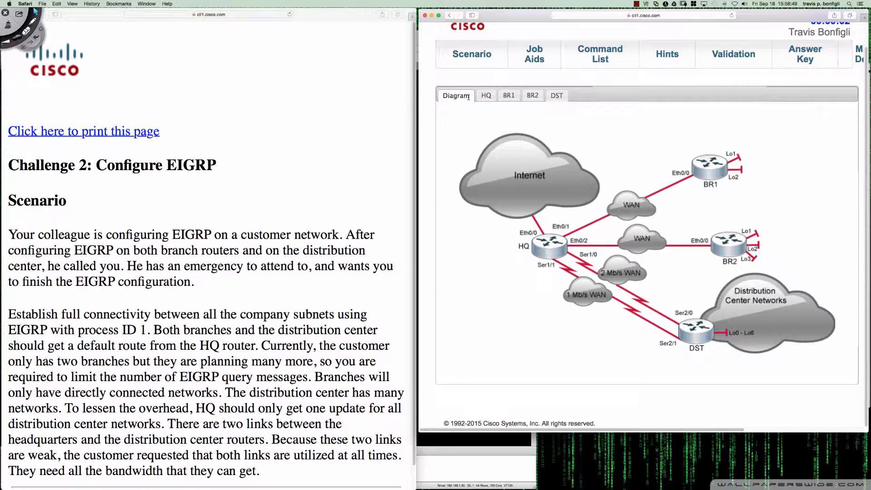
pyautogui.click(531, 94)
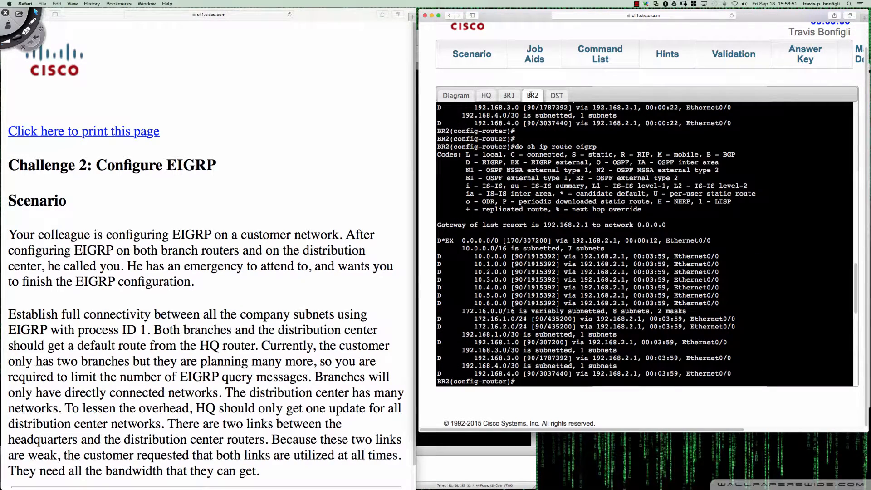
pyautogui.click(509, 96)
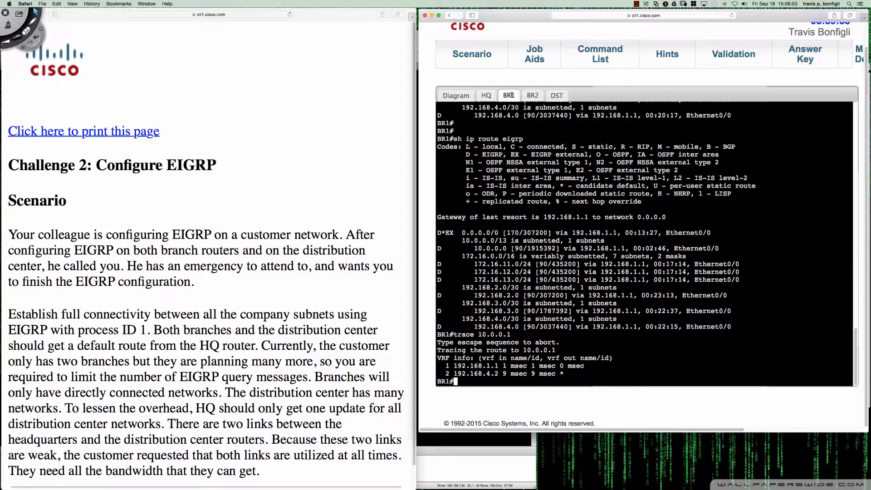
pyautogui.click(478, 96)
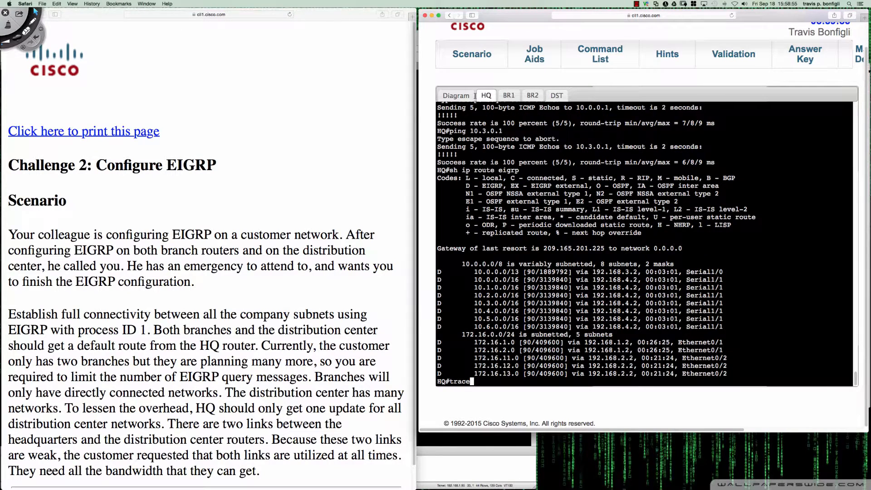
pyautogui.click(460, 95)
pyautogui.press('super+Tab')
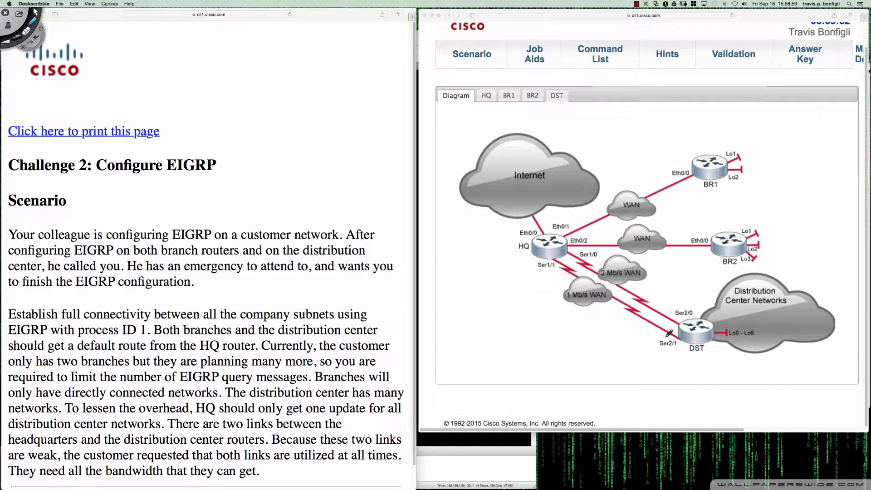
pyautogui.moveTo(669, 335)
pyautogui.mouseDown()
pyautogui.moveTo(653, 345)
pyautogui.moveTo(682, 348)
pyautogui.moveTo(672, 333)
pyautogui.mouseUp()
pyautogui.press('Escape')
# Look up Serial2/1 in DST's earlier interface listing and highlight its IP address, 192.168.4.2
pyautogui.click(557, 96)
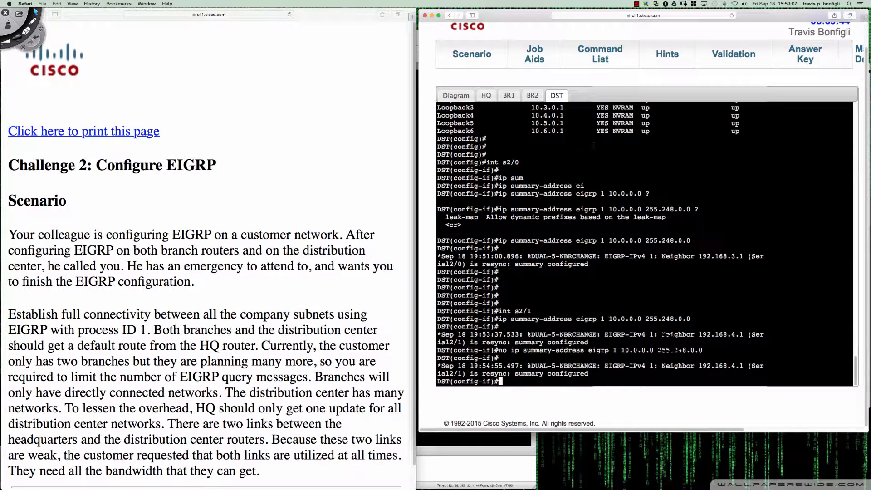
pyautogui.scroll(3, 644, 245)
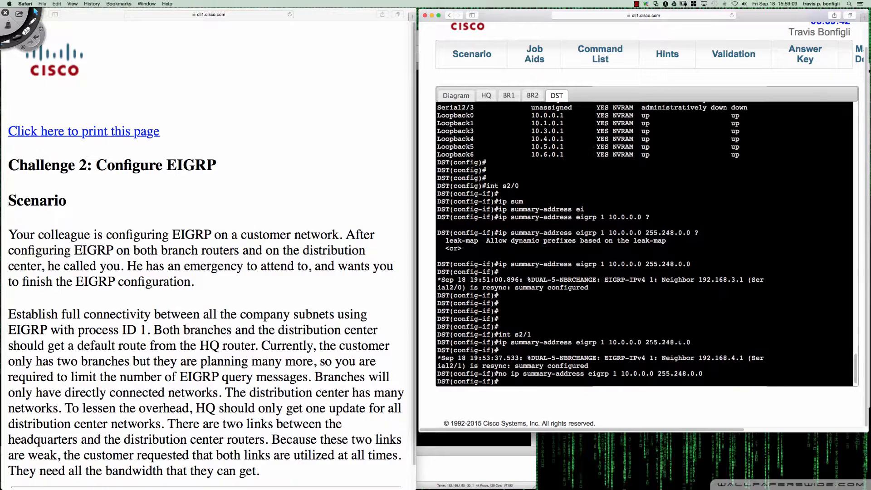
pyautogui.scroll(1, 644, 244)
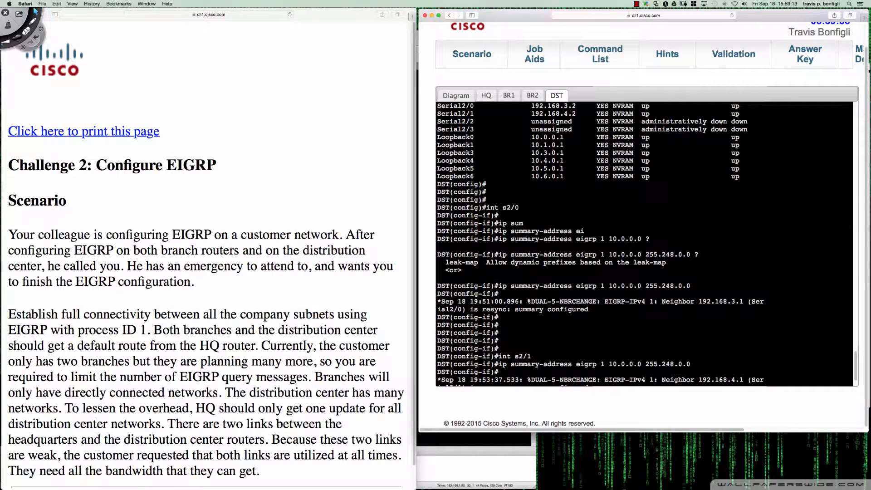
pyautogui.moveTo(531, 113); pyautogui.dragTo(583, 114)
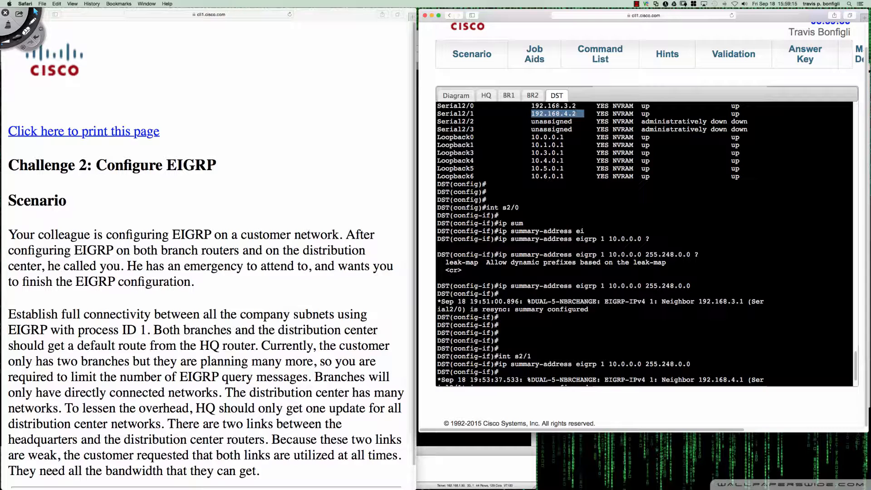
# Check the trace against the diagram once more, and run "trace 10.0.0.1" again on BR1
pyautogui.click(486, 95)
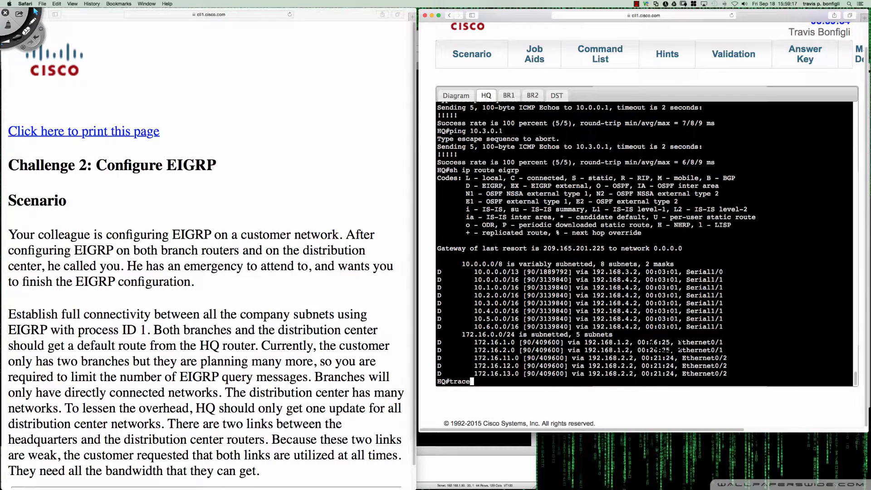
pyautogui.click(508, 96)
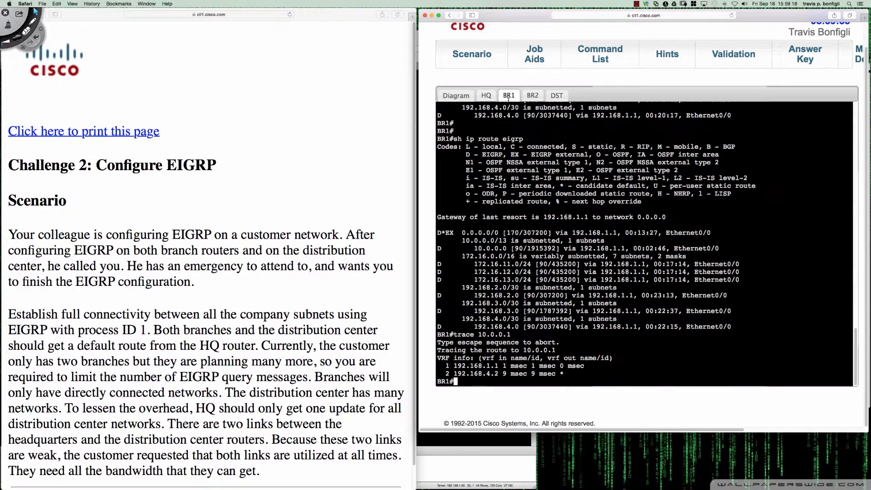
pyautogui.click(485, 95)
pyautogui.click(455, 96)
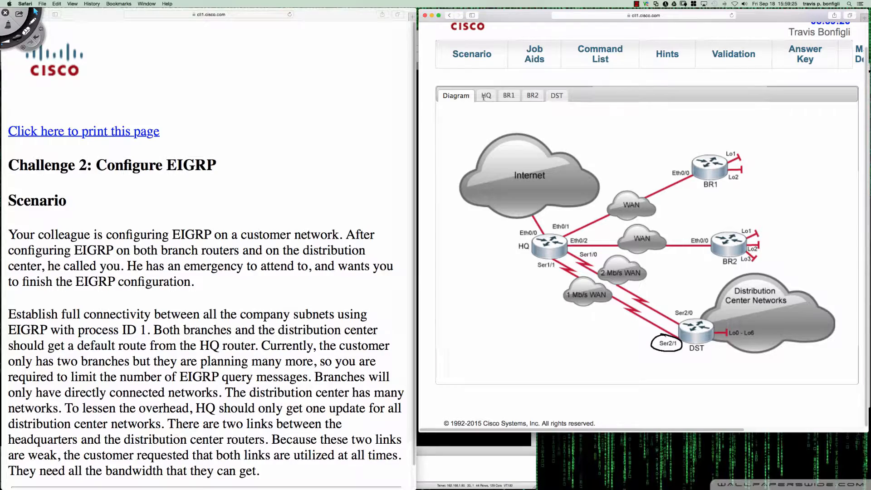
pyautogui.click(529, 96)
pyautogui.click(518, 95)
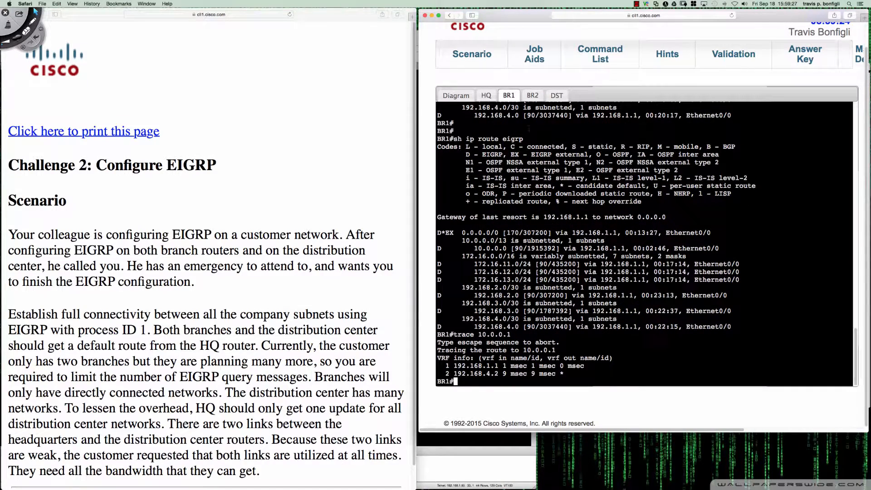
pyautogui.press('Up')
pyautogui.press('Return')
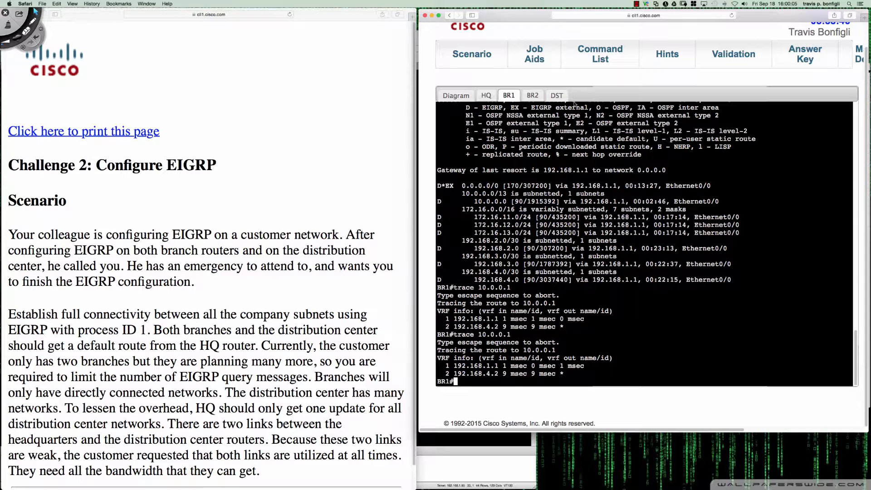
# On DST's interface s2/1, reapply "ip summary-address eigrp 1 10.0.0.0 255.248.0.0"
pyautogui.click(561, 95)
pyautogui.press('Return')
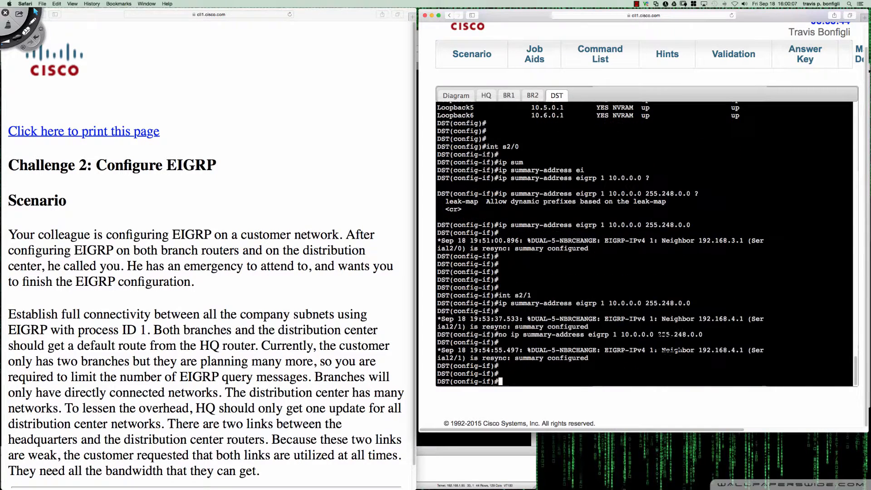
pyautogui.press('Return')
pyautogui.press('Up')
pyautogui.press('Up')
pyautogui.press('Return')
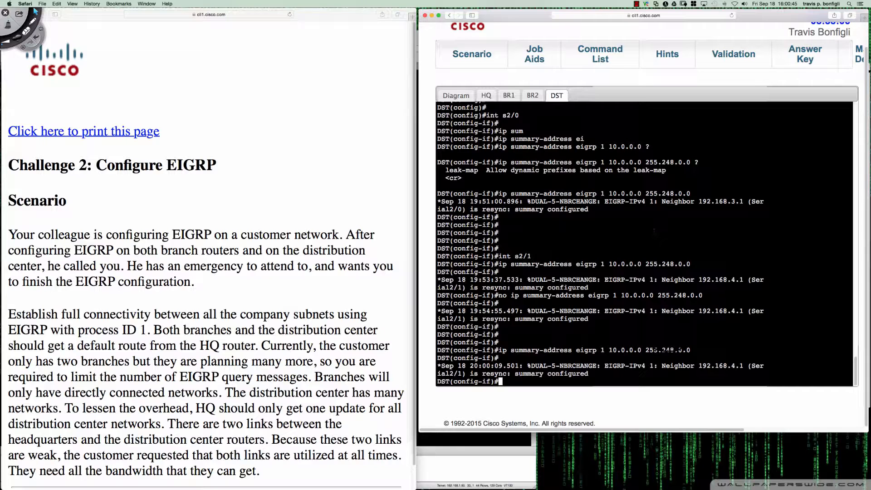
# On BR1, enter configuration mode for "router eigrp 1" and make the router a stub with "eigrp stub"
pyautogui.click(511, 96)
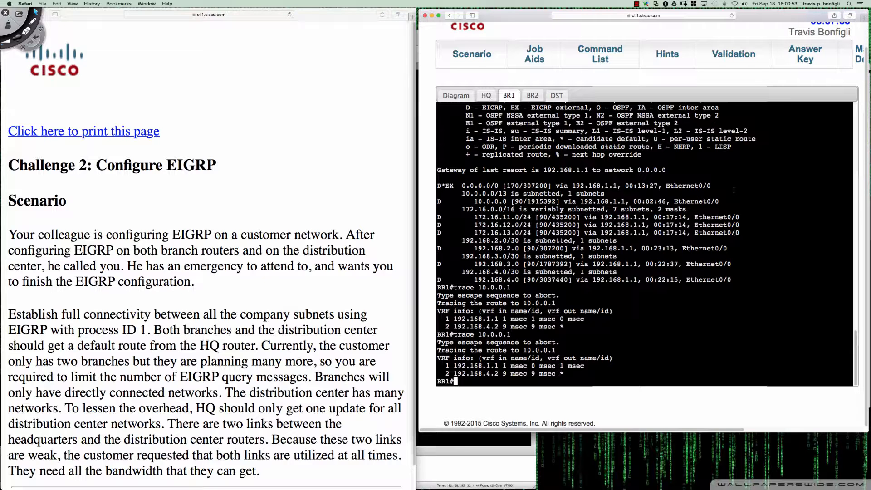
pyautogui.press('Return')
pyautogui.press('Return')
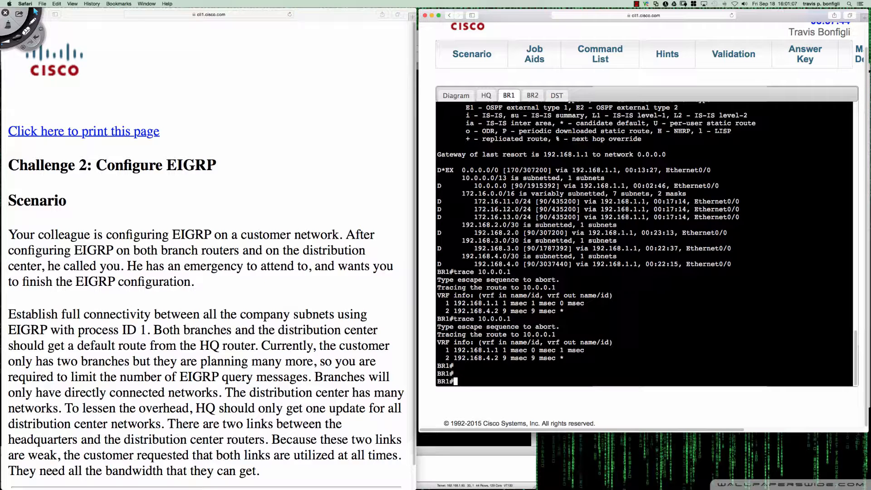
pyautogui.press('Return')
pyautogui.press('Return')
pyautogui.press('Return')
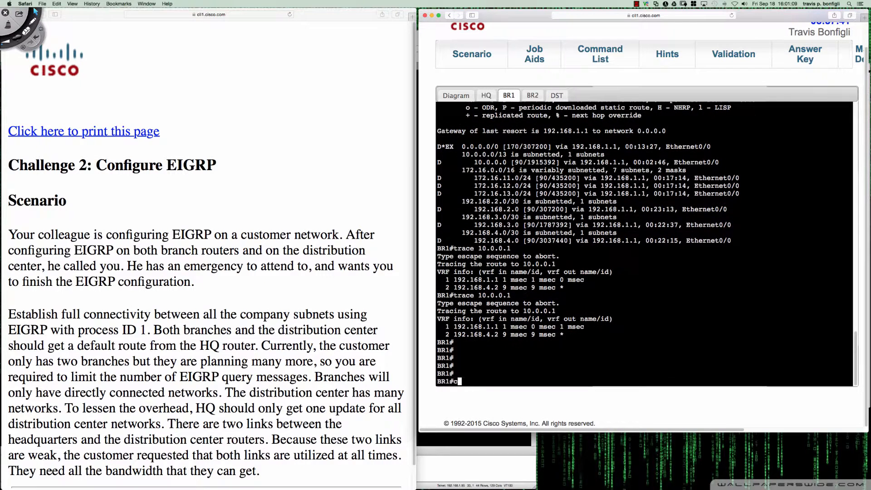
pyautogui.write('conf t')
pyautogui.press('Return')
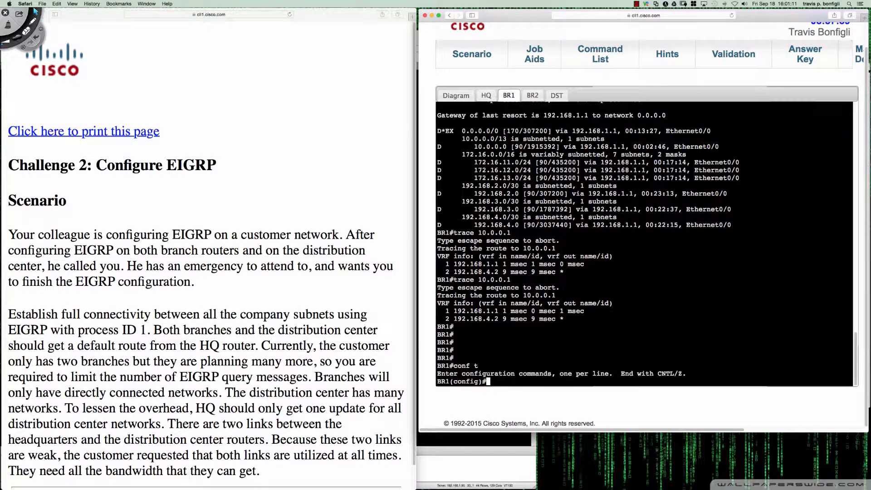
pyautogui.write('router eigrp 1')
pyautogui.press('Return')
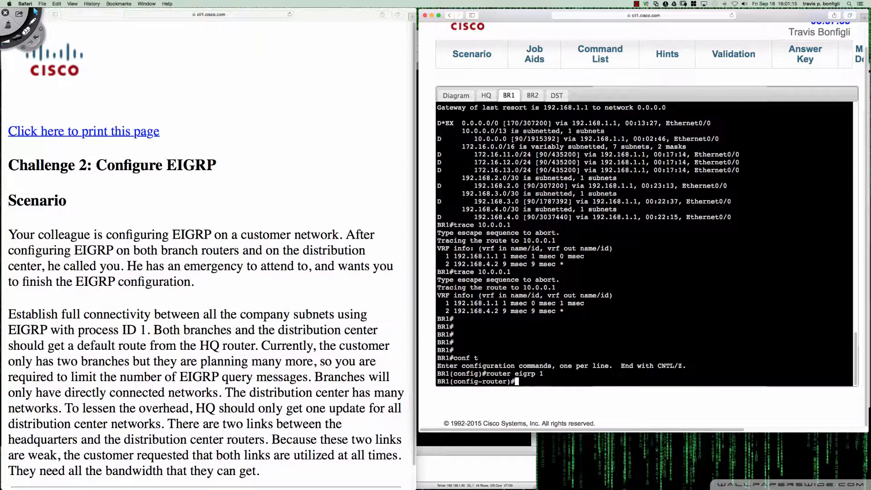
pyautogui.write('eigrp stub')
pyautogui.press('Return')
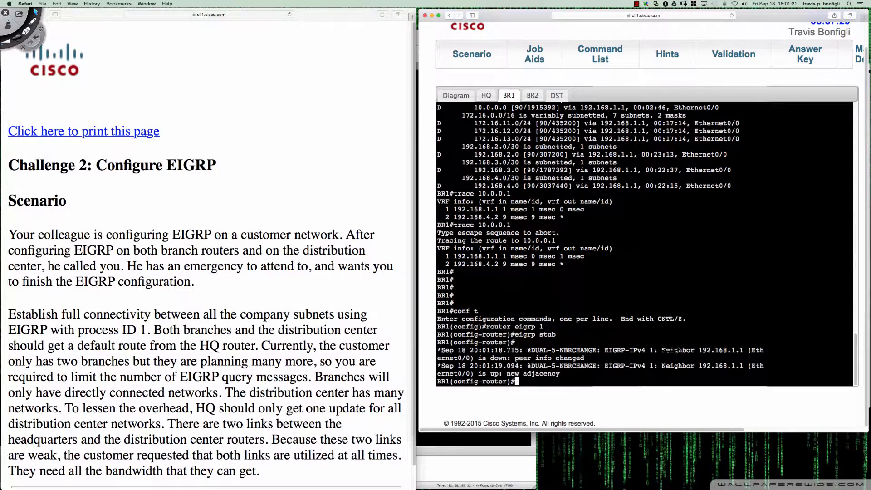
# Display BR1's EIGRP configuration with "do sh run | sec eigrp"
pyautogui.press('Return')
pyautogui.press('Return')
pyautogui.press('Return')
pyautogui.press('Return')
pyautogui.press('Return')
pyautogui.press('Return')
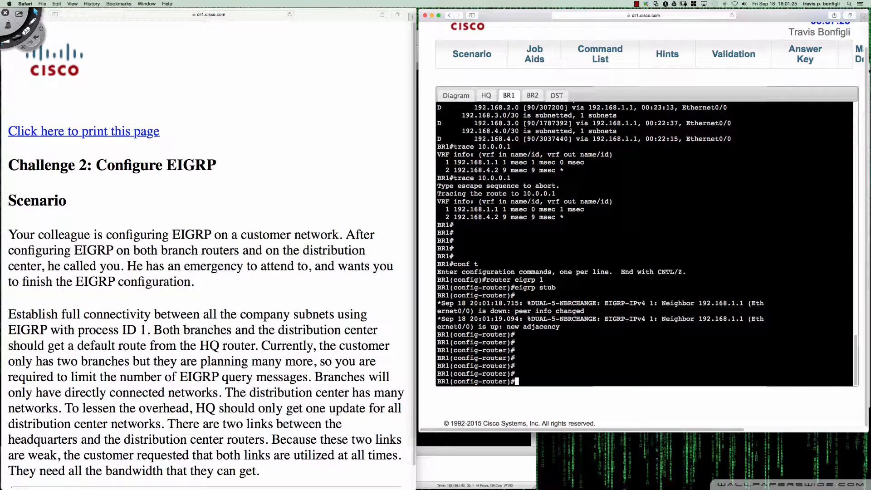
pyautogui.write('do sh run | sec eigrp')
pyautogui.press('Return')
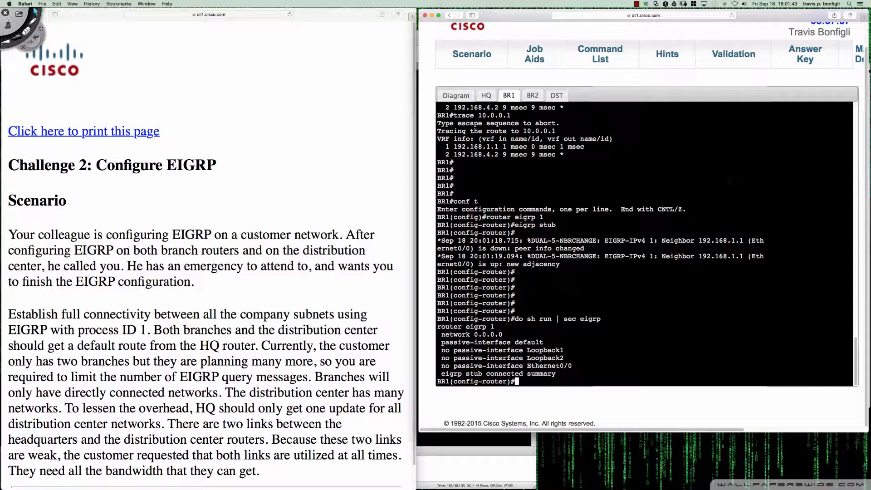
# On HQ, abandon the unfinished trace command and list all detailed EIGRP neighbors with "sh ip eigrp neigh det"
pyautogui.click(483, 95)
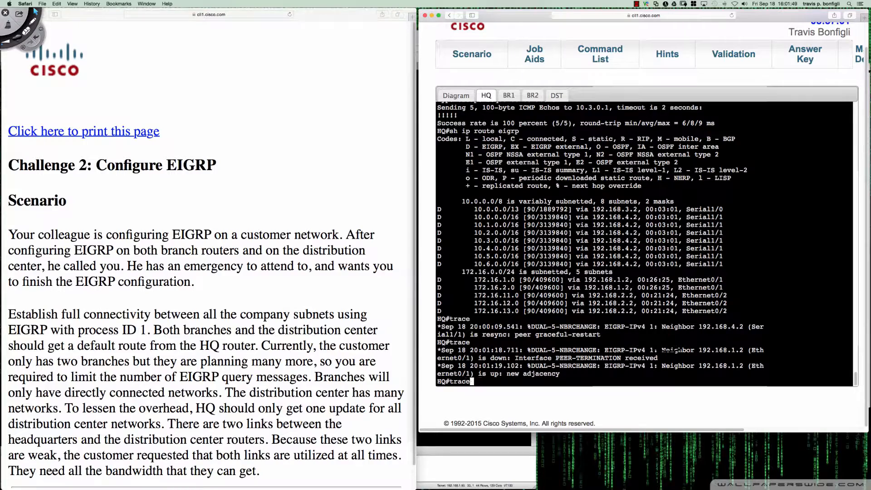
pyautogui.press('Return')
pyautogui.hotkey('ctrl', 'c')
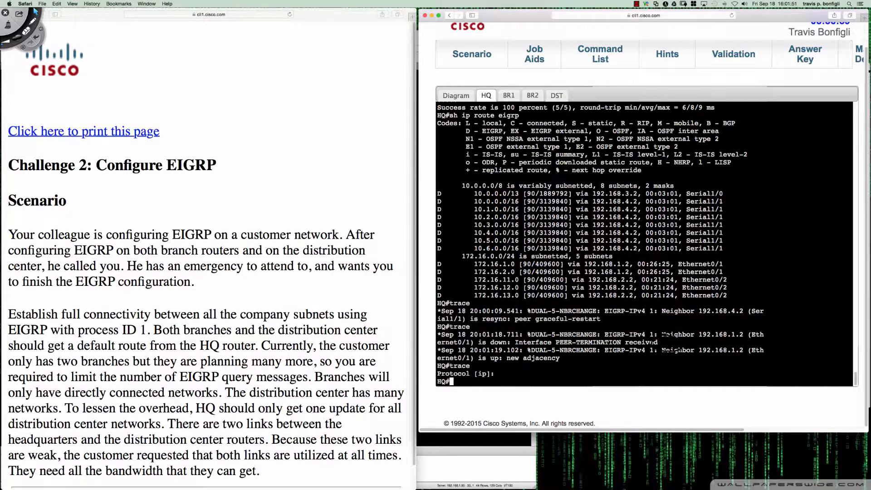
pyautogui.press('Return')
pyautogui.press('Return')
pyautogui.press('Return')
pyautogui.write('sh ip eigrp neigh det')
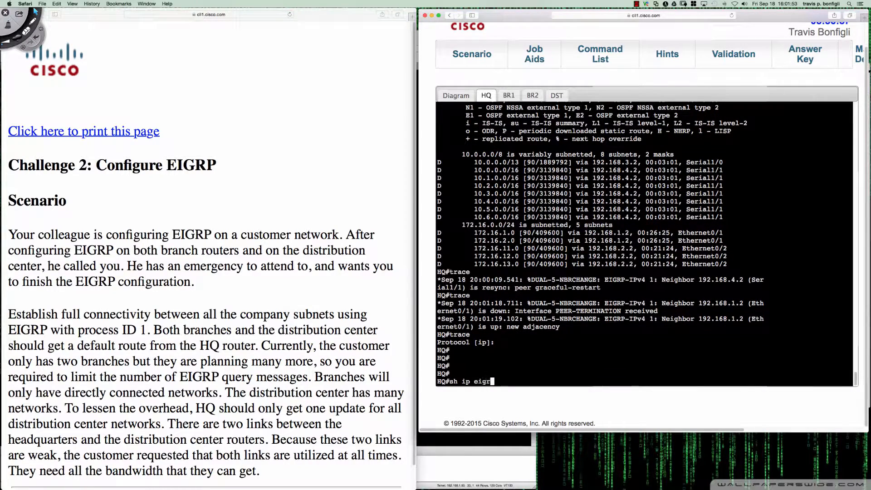
pyautogui.press('Return')
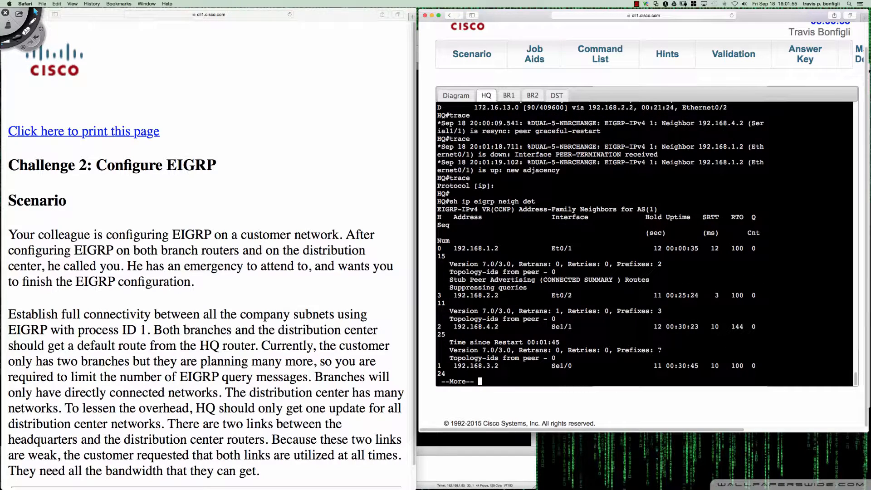
pyautogui.press('space')
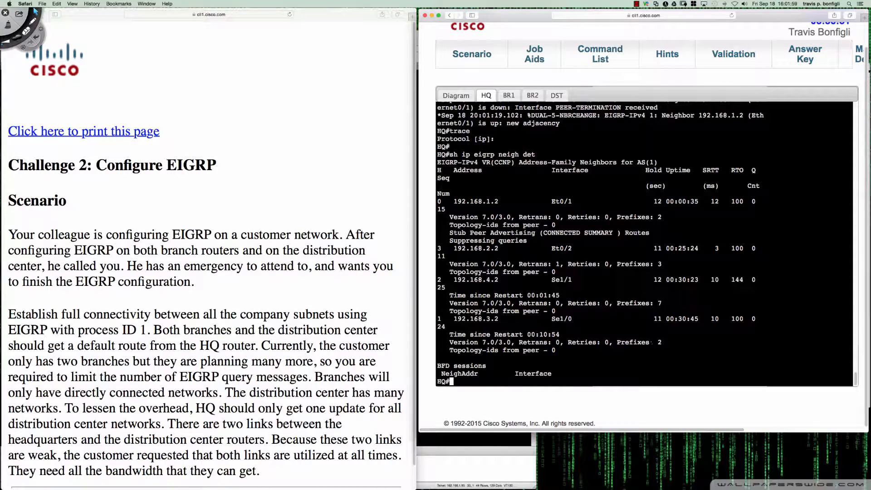
# Mark neighbor 192.168.1.2's entry and its stub advertising and query suppression lines with a red Deskscribble pen, then clear the markings
pyautogui.hotkey('ctrl', 'Tab')
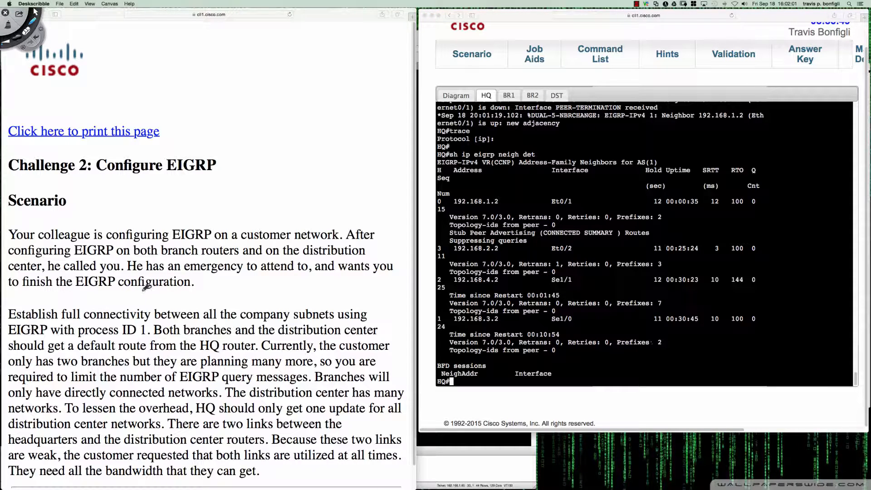
pyautogui.click(17, 40)
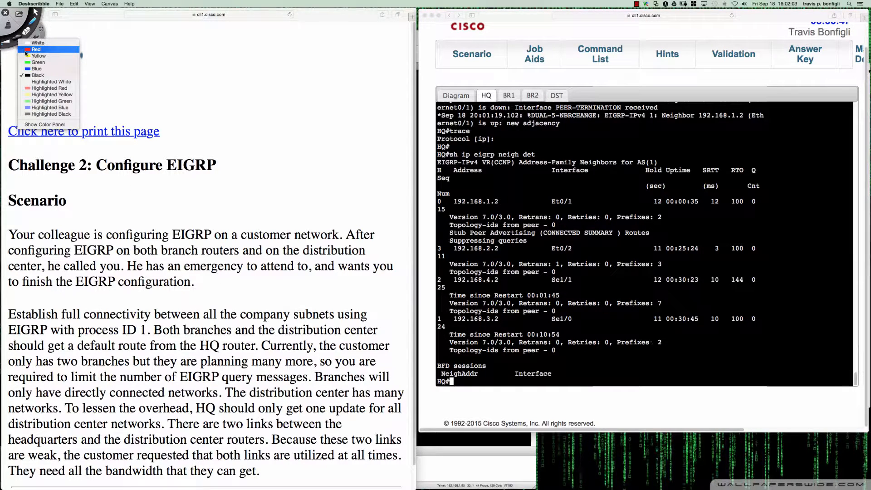
pyautogui.click(26, 50)
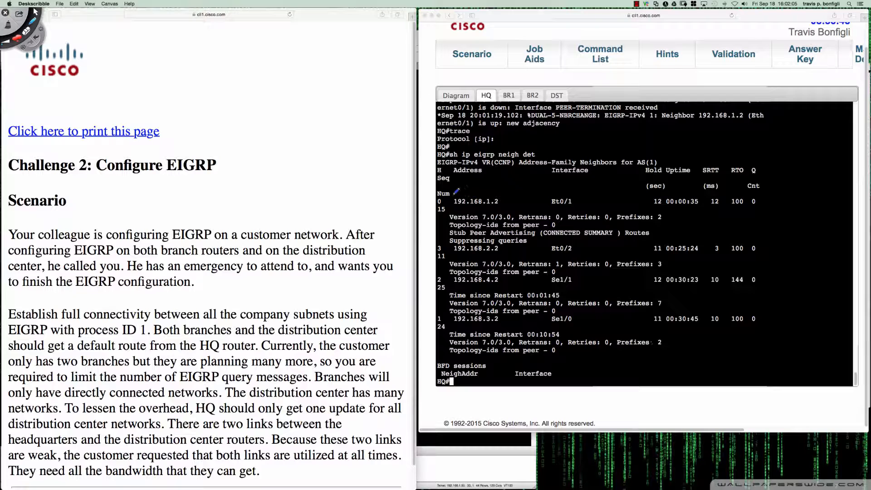
pyautogui.moveTo(453, 196)
pyautogui.mouseDown()
pyautogui.moveTo(436, 196)
pyautogui.moveTo(436, 219)
pyautogui.moveTo(453, 250)
pyautogui.moveTo(471, 250)
pyautogui.mouseUp()
pyautogui.moveTo(592, 223)
pyautogui.mouseDown()
pyautogui.moveTo(651, 221)
pyautogui.moveTo(652, 242)
pyautogui.moveTo(443, 240)
pyautogui.moveTo(443, 224)
pyautogui.moveTo(609, 218)
pyautogui.mouseUp()
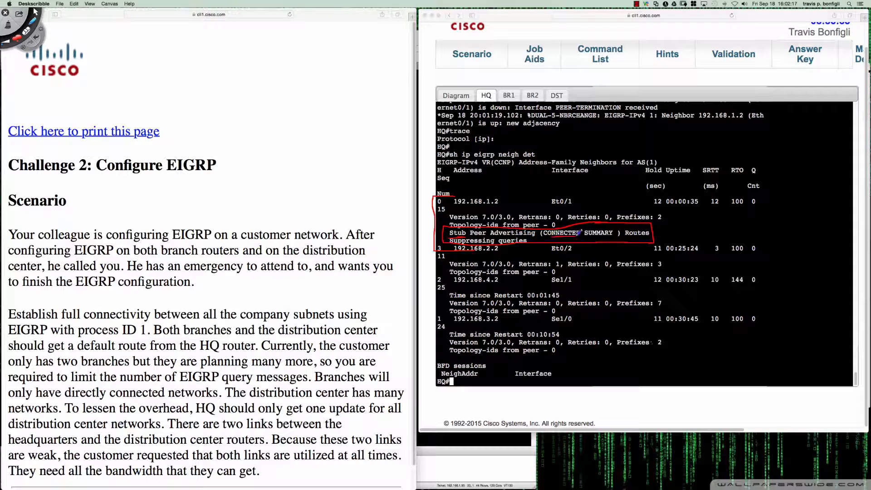
pyautogui.moveTo(586, 236); pyautogui.dragTo(613, 236)
pyautogui.moveTo(541, 236)
pyautogui.mouseDown()
pyautogui.moveTo(529, 240)
pyautogui.moveTo(541, 241)
pyautogui.mouseUp()
pyautogui.press('Escape')
pyautogui.click(517, 275)
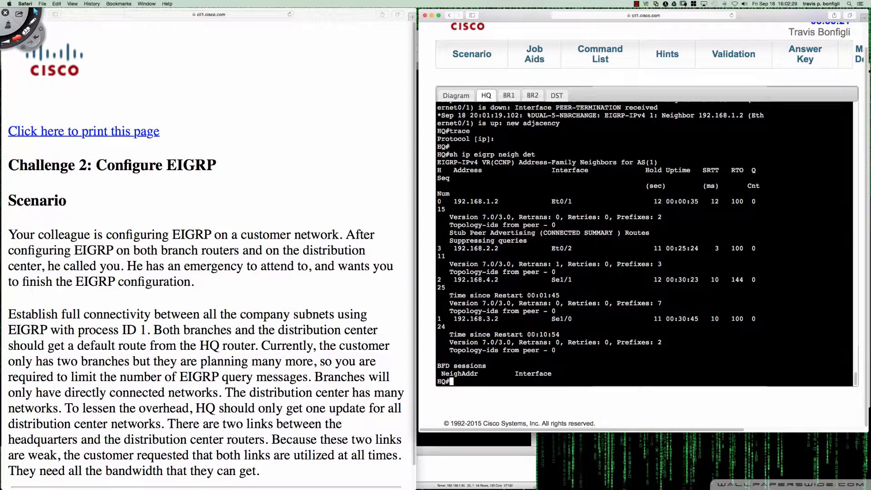
# Bring up the BR2 console, wake the session and enter privileged EXEC mode with "en"
pyautogui.click(532, 96)
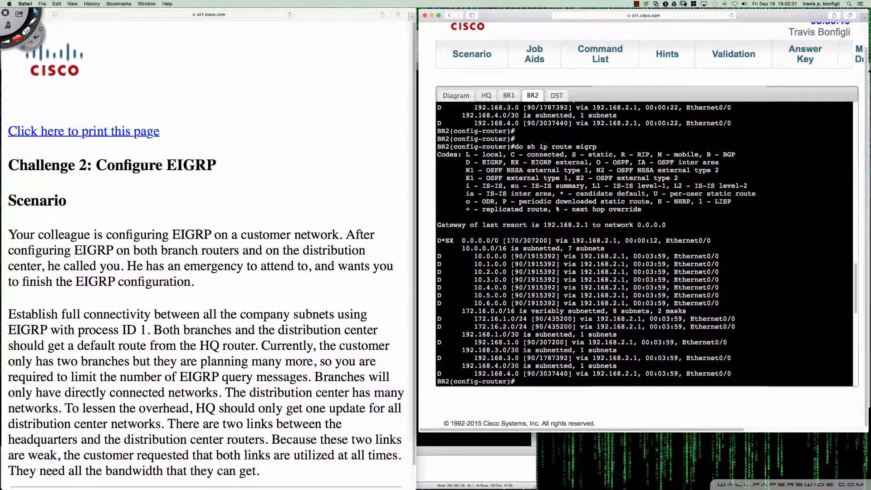
pyautogui.press('Return')
pyautogui.press('Return')
pyautogui.press('Return')
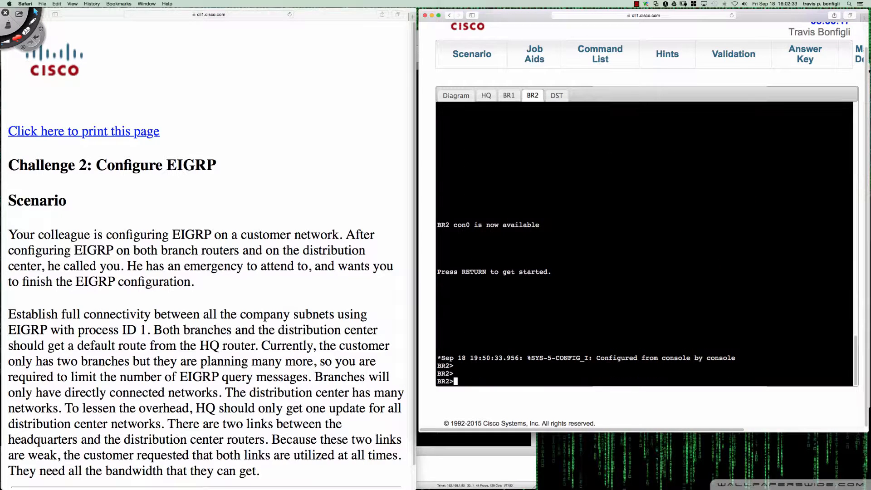
pyautogui.write('en')
pyautogui.press('Return')
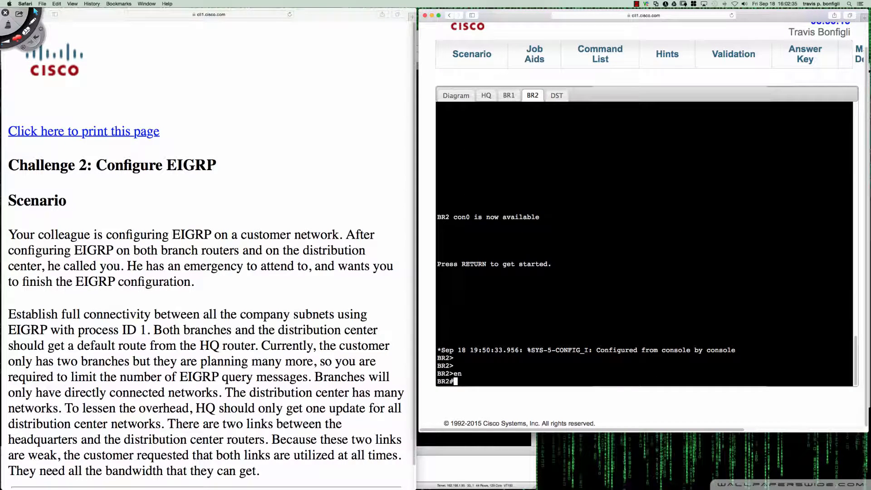
# On BR2, enter configuration mode for "router eigrp 1" and make the router a stub with "eigrp stub"
pyautogui.write('conf t')
pyautogui.press('Return')
pyautogui.write('route reig')
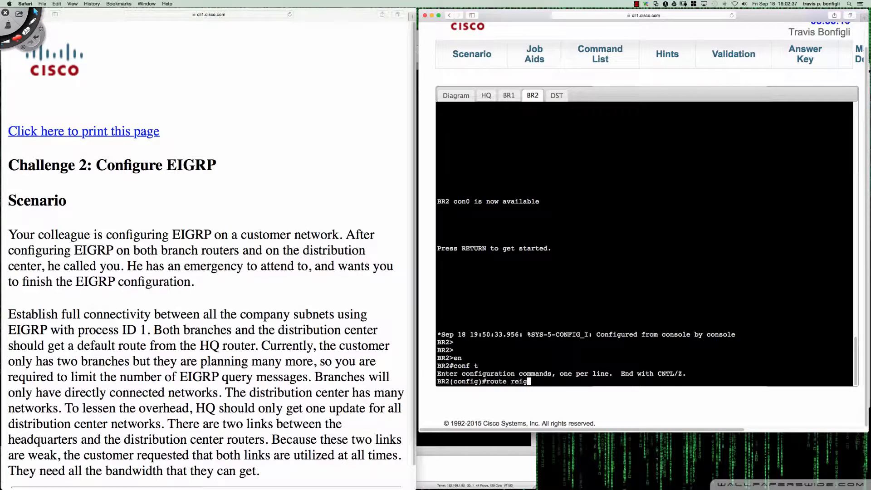
pyautogui.press('BackSpace')
pyautogui.press('BackSpace')
pyautogui.press('BackSpace')
pyautogui.write('outer eigrp 1')
pyautogui.press('Return')
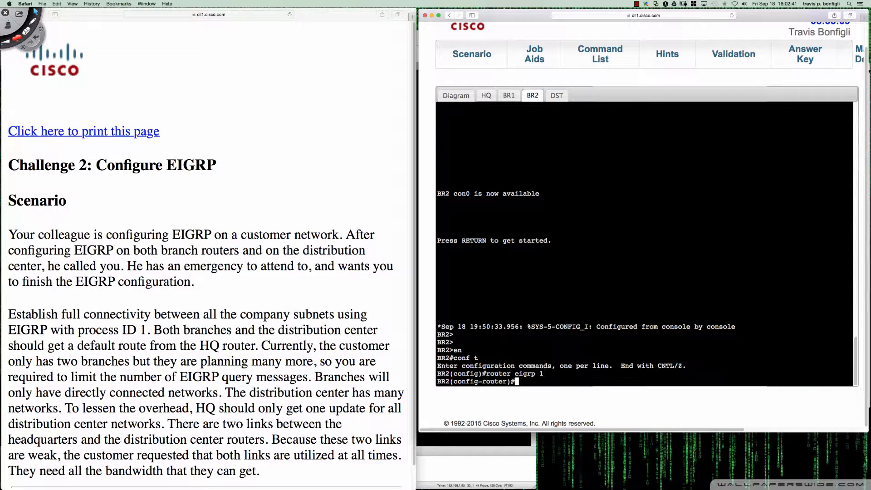
pyautogui.write('eigrp stub')
pyautogui.press('Return')
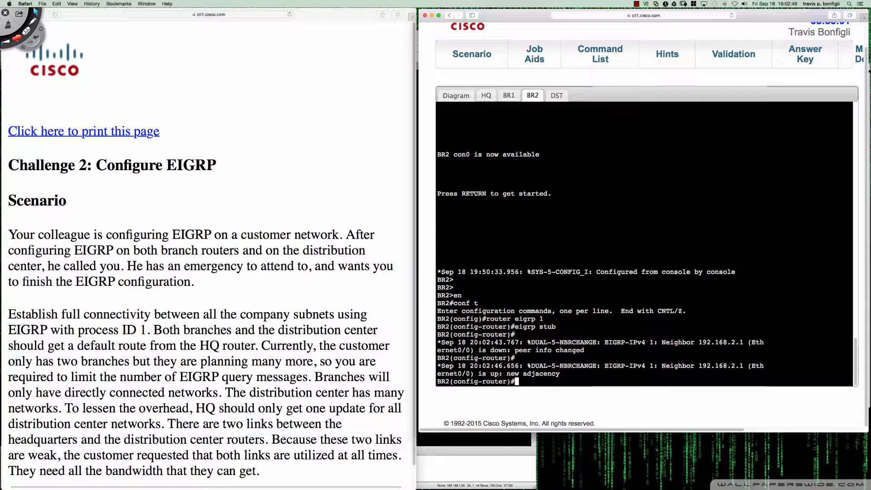
pyautogui.press('Return')
pyautogui.press('Return')
pyautogui.press('Return')
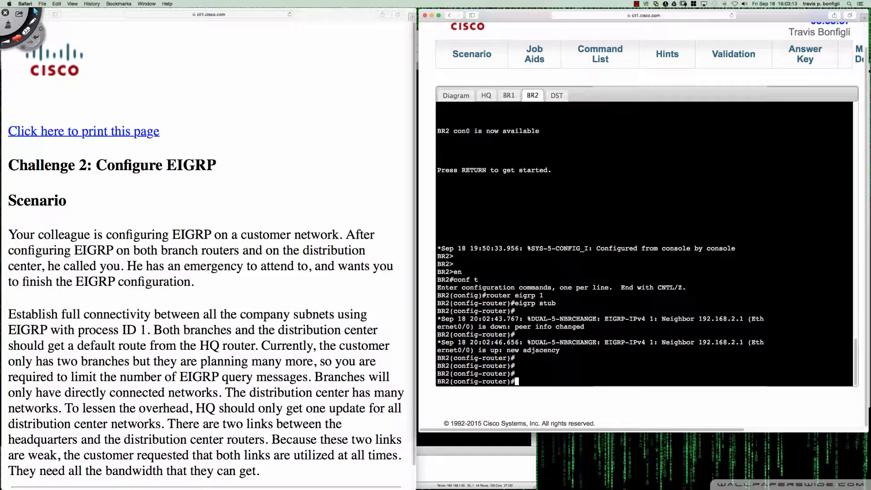
# On HQ, list all detailed EIGRP neighbors again with "sh ip eigrp neigh det"
pyautogui.click(484, 96)
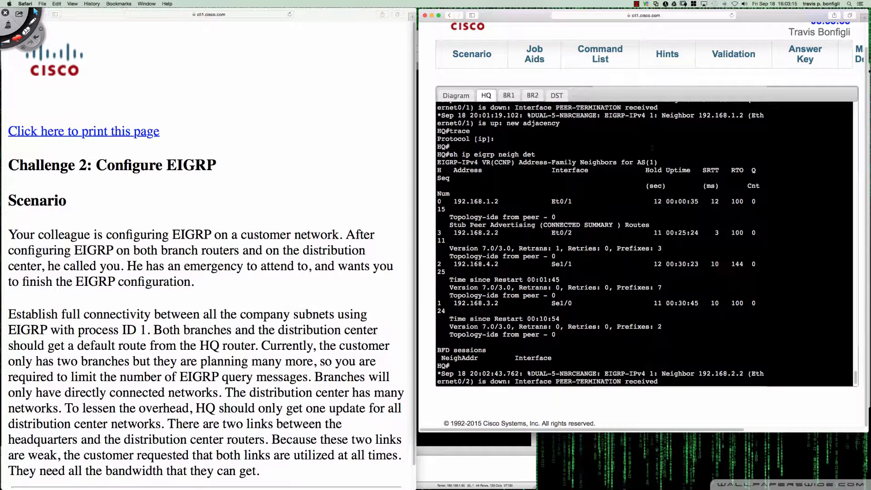
pyautogui.press('Up')
pyautogui.press('Return')
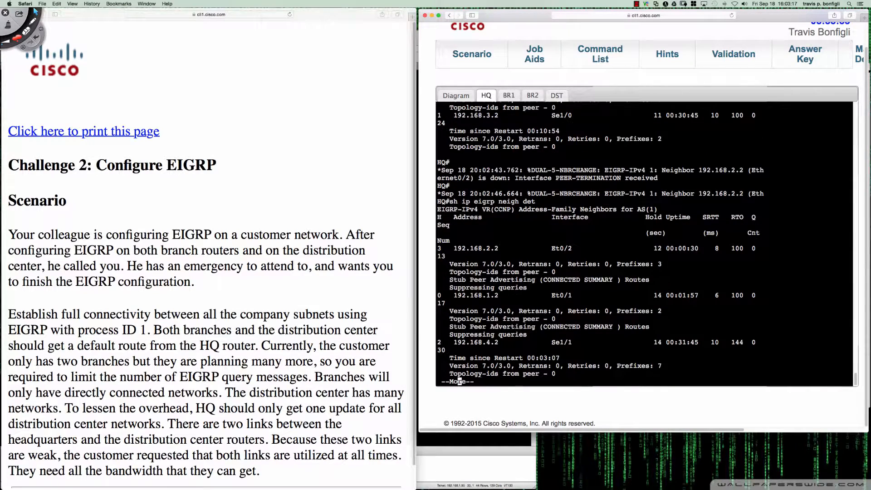
pyautogui.press('space')
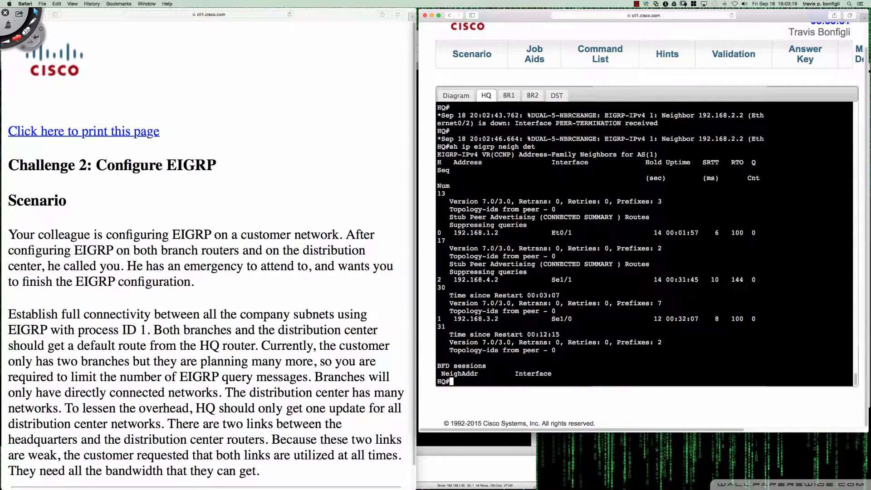
# Circle, underline and cross the CONNECTED SUMMARY text of both stub neighbors with the red Deskscribble pen, then clear the markings
pyautogui.press('super+Tab')
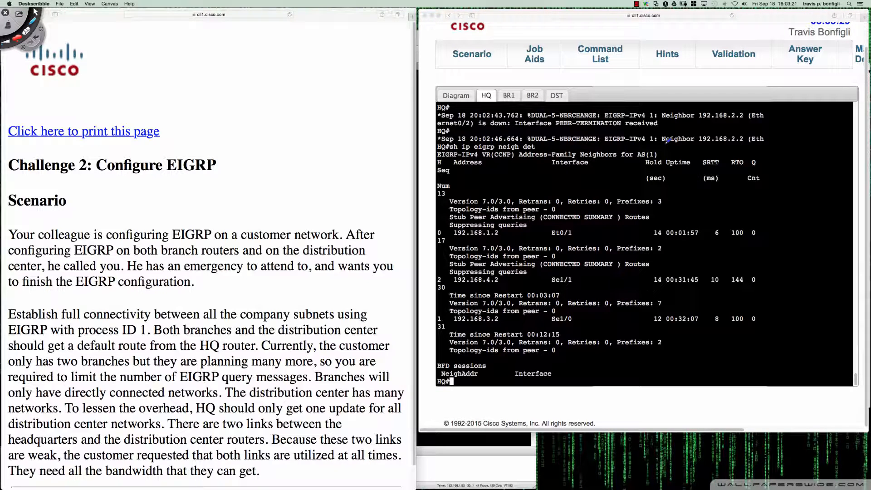
pyautogui.moveTo(566, 255)
pyautogui.mouseDown()
pyautogui.moveTo(532, 265)
pyautogui.moveTo(621, 261)
pyautogui.moveTo(555, 250)
pyautogui.mouseUp()
pyautogui.moveTo(554, 203)
pyautogui.mouseDown()
pyautogui.moveTo(638, 218)
pyautogui.moveTo(551, 204)
pyautogui.mouseUp()
pyautogui.moveTo(548, 266); pyautogui.dragTo(615, 261)
pyautogui.moveTo(544, 224); pyautogui.dragTo(613, 227)
pyautogui.moveTo(605, 206); pyautogui.dragTo(586, 281)
pyautogui.moveTo(583, 252); pyautogui.dragTo(602, 272)
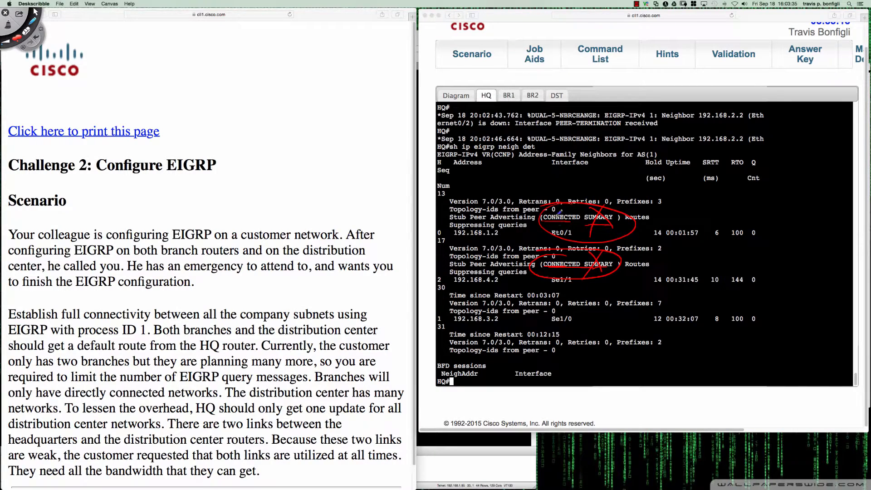
pyautogui.moveTo(545, 221); pyautogui.dragTo(575, 220)
pyautogui.press('Delete')
pyautogui.press('Escape')
pyautogui.click(605, 312)
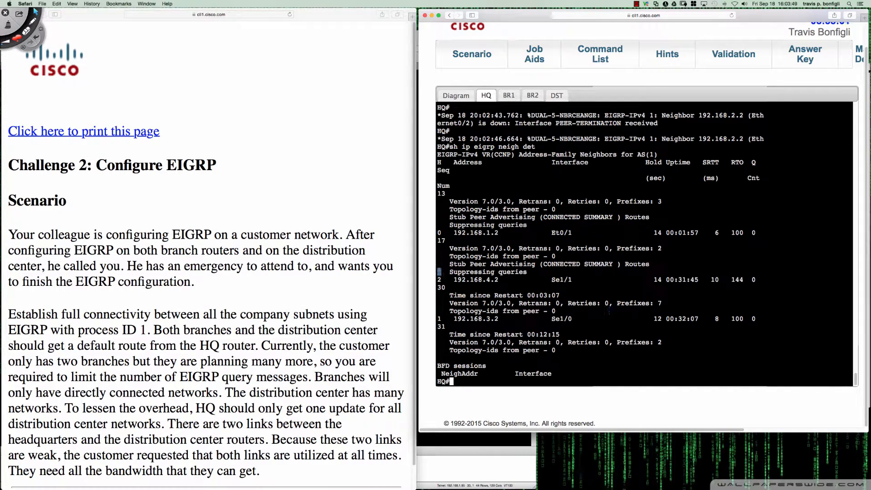
# Examine the scenario's closing requirement on using both weak links and all bandwidth, highlighting its text while reading
pyautogui.click(448, 279)
pyautogui.click(239, 409)
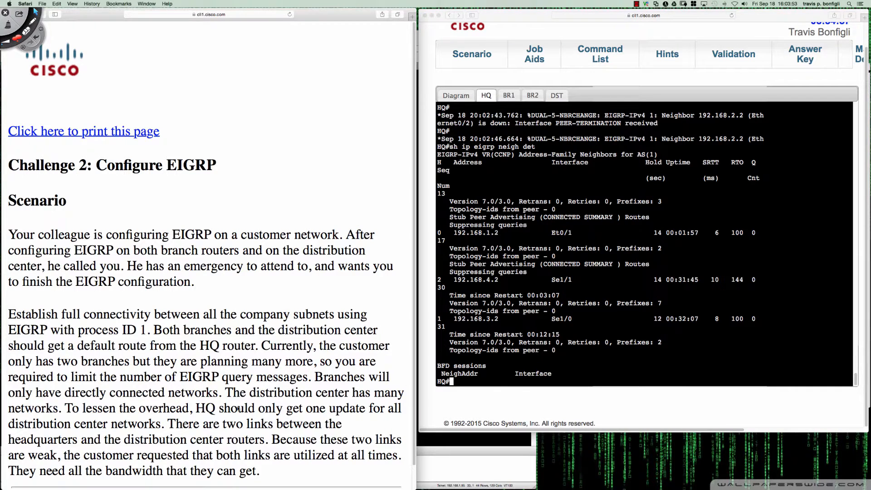
pyautogui.moveTo(223, 408); pyautogui.dragTo(401, 450)
pyautogui.click(265, 420)
pyautogui.moveTo(272, 439); pyautogui.dragTo(402, 457)
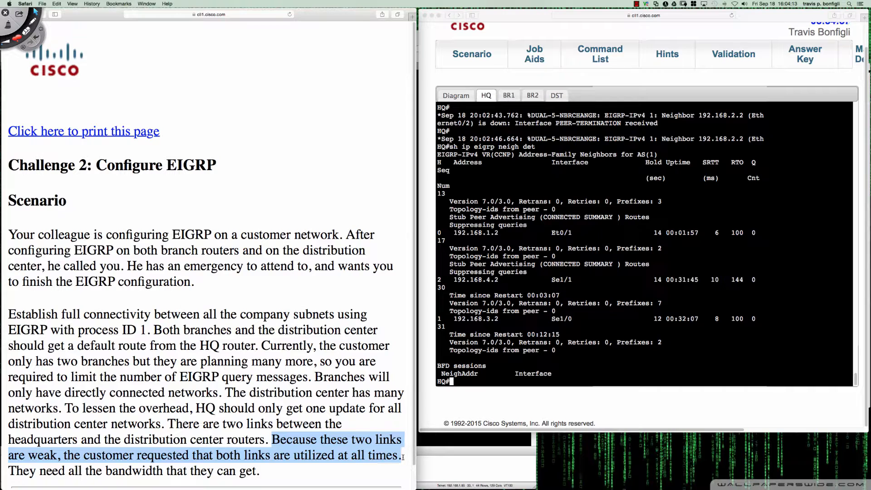
pyautogui.moveTo(402, 459); pyautogui.dragTo(399, 465)
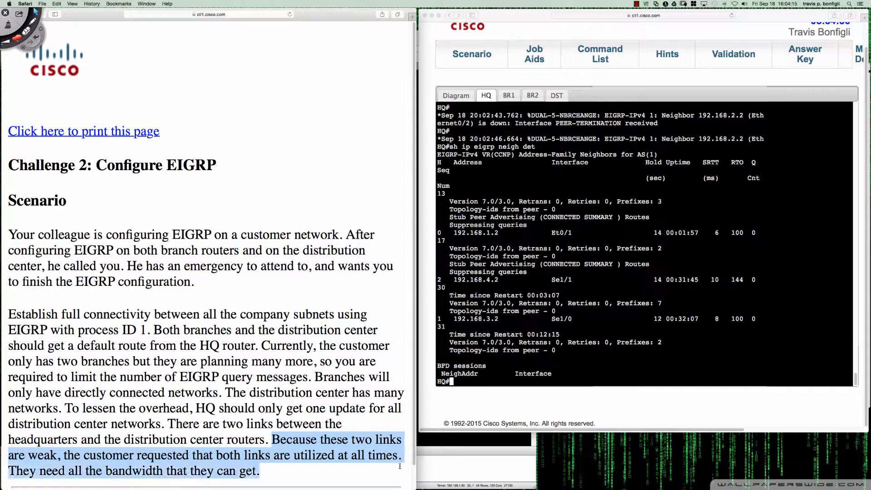
pyautogui.click(278, 467)
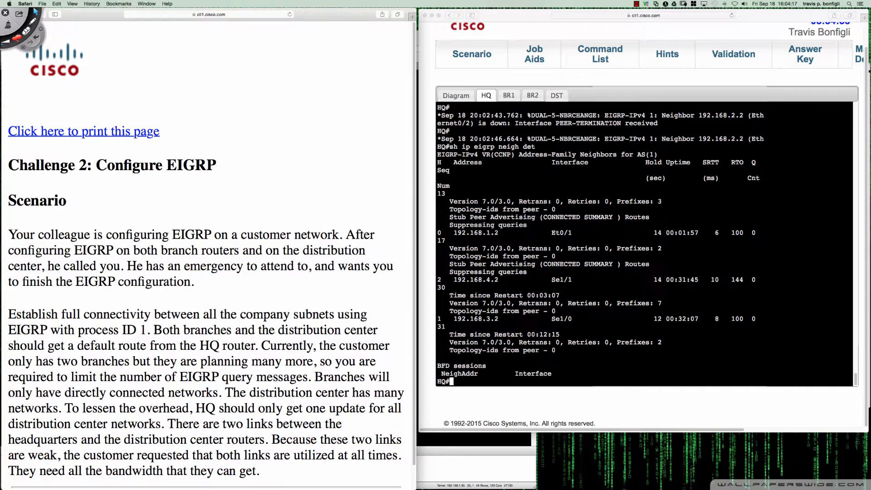
# Display HQ's EIGRP routes with "sh ip route eigrp"
pyautogui.click(526, 358)
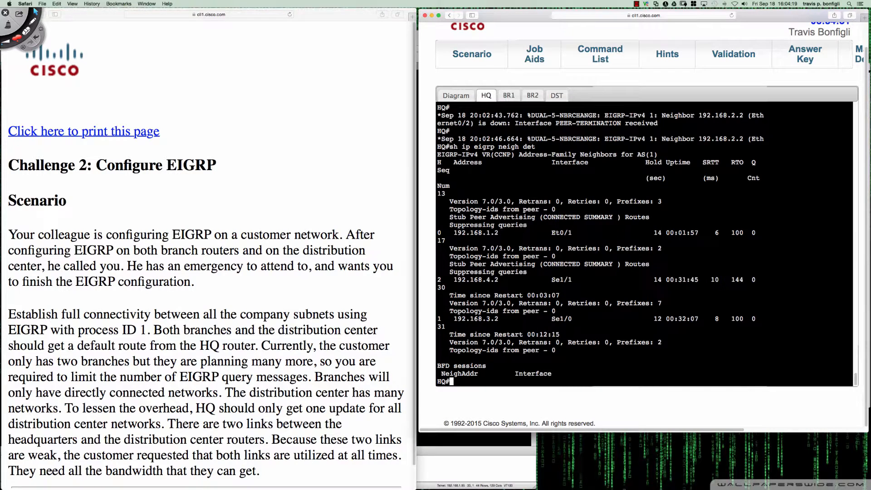
pyautogui.moveTo(536, 162); pyautogui.dragTo(535, 166)
pyautogui.click(456, 216)
pyautogui.press('Return')
pyautogui.press('Return')
pyautogui.press('Return')
pyautogui.write('sh ip route r')
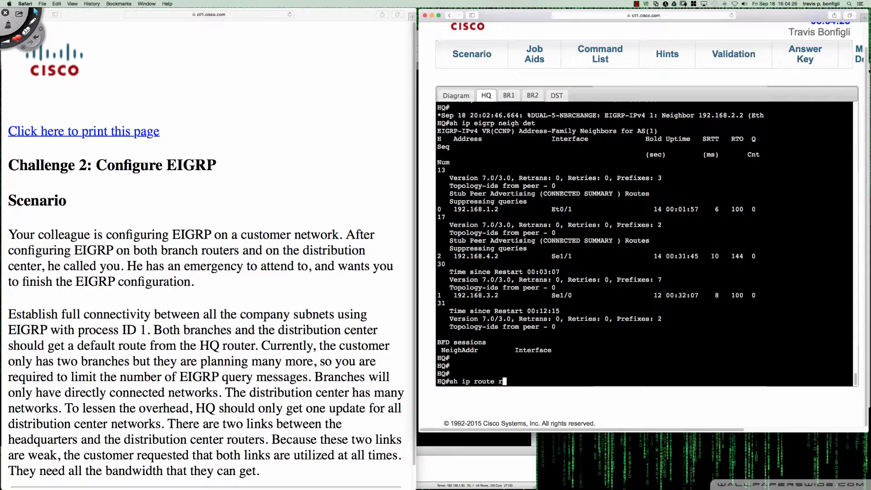
pyautogui.press('BackSpace')
pyautogui.write('eigrp')
pyautogui.press('Return')
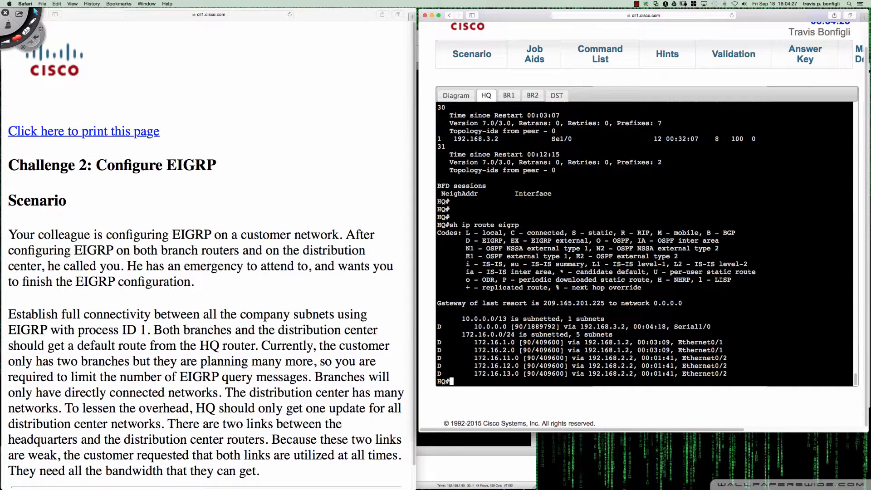
pyautogui.press('Return')
pyautogui.press('Return')
pyautogui.press('Return')
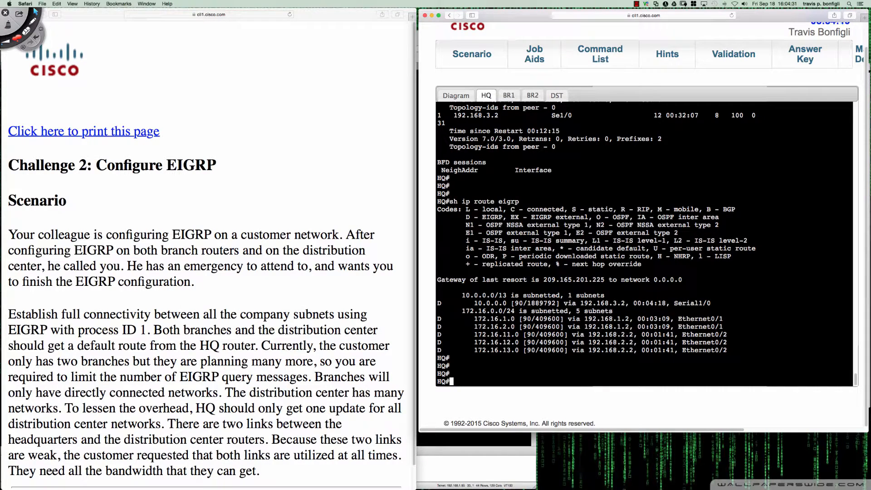
# Mark the 10.0.0.0 route with a red Deskscribble arrow, box its next hop 192.168.3.2, then clear the markings
pyautogui.hotkey('ctrl', 'd')
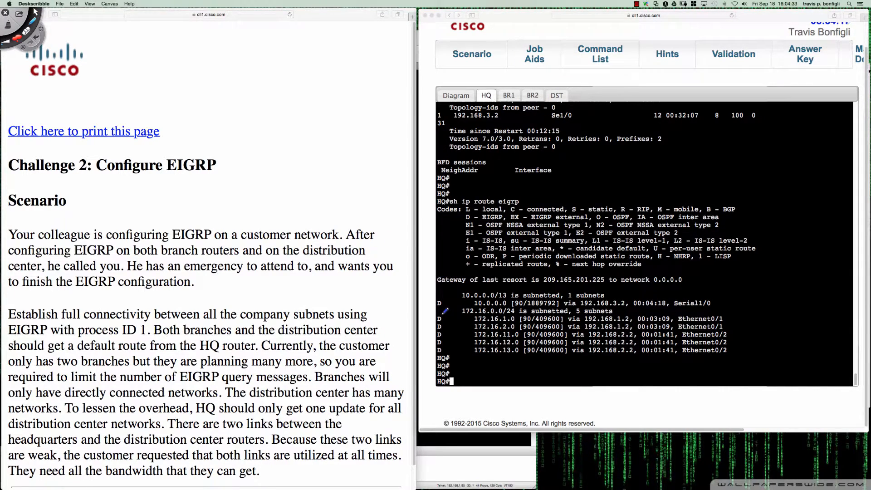
pyautogui.moveTo(441, 303); pyautogui.dragTo(466, 299)
pyautogui.moveTo(584, 307)
pyautogui.mouseDown()
pyautogui.moveTo(626, 306)
pyautogui.moveTo(632, 294)
pyautogui.moveTo(581, 294)
pyautogui.moveTo(586, 307)
pyautogui.mouseUp()
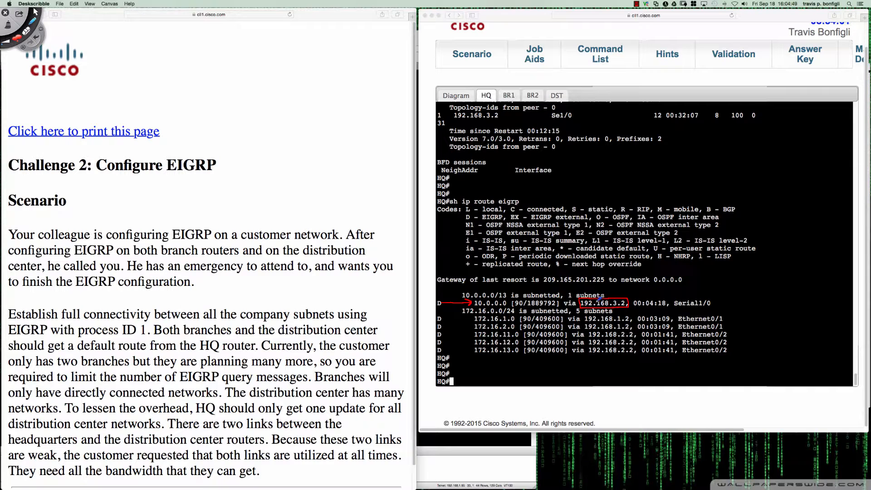
pyautogui.press('Delete')
pyautogui.press('Escape')
# In DST's earlier interface listing, find and highlight the Serial2/0 address 192.168.3.2
pyautogui.click(557, 95)
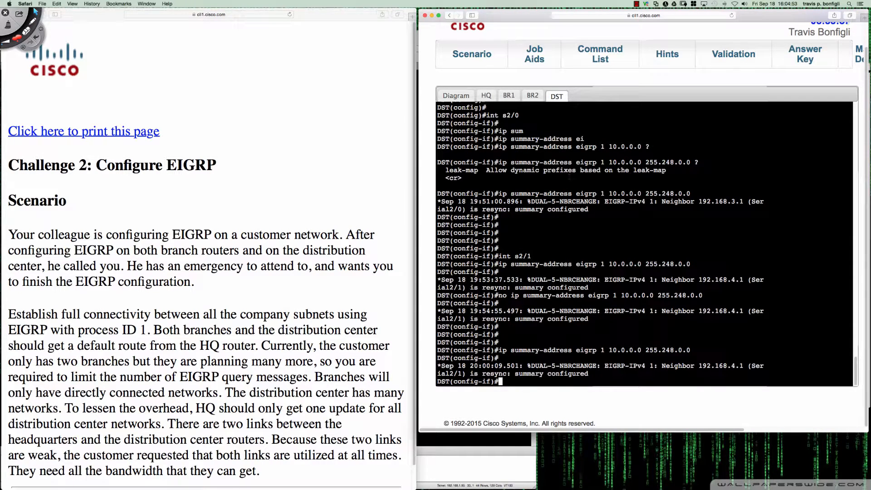
pyautogui.scroll(5, 643, 245)
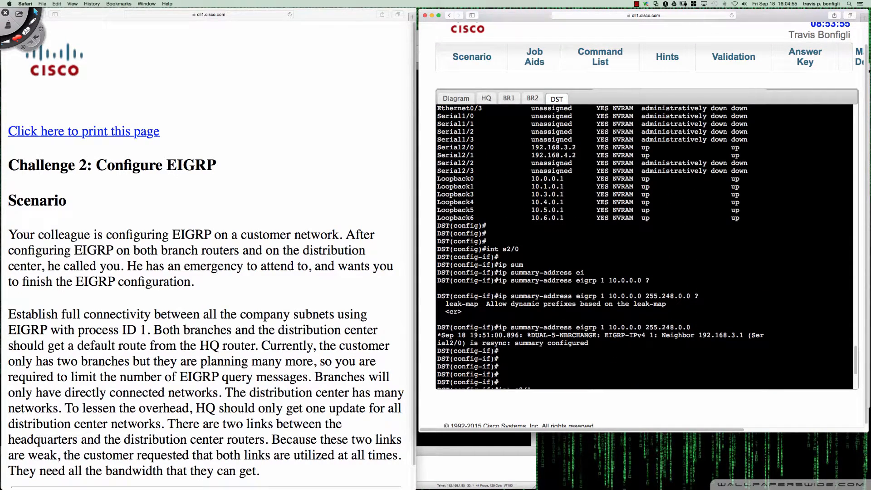
pyautogui.scroll(-1, 644, 245)
pyautogui.moveTo(539, 144); pyautogui.dragTo(576, 145)
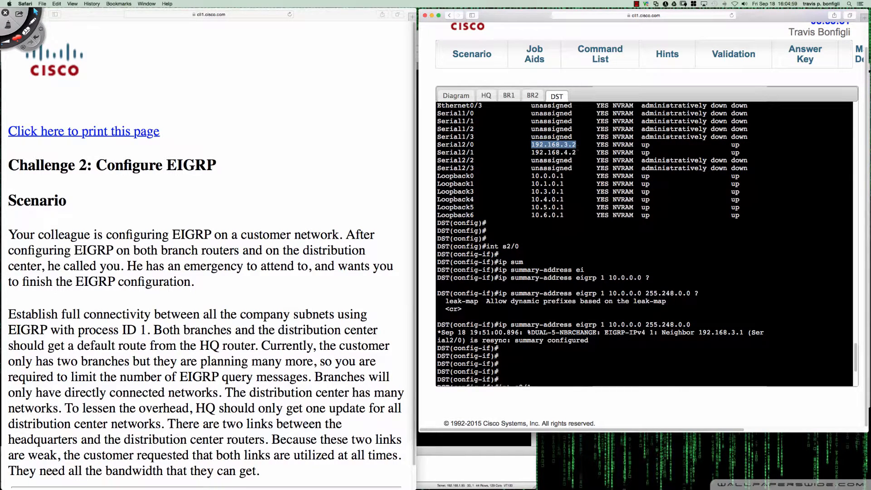
# On HQ, draw a red Deskscribble arrow to the 10.0.0.0 route with a circled, crossed-out "ECMP" note beside it, then clear the markings
pyautogui.click(486, 95)
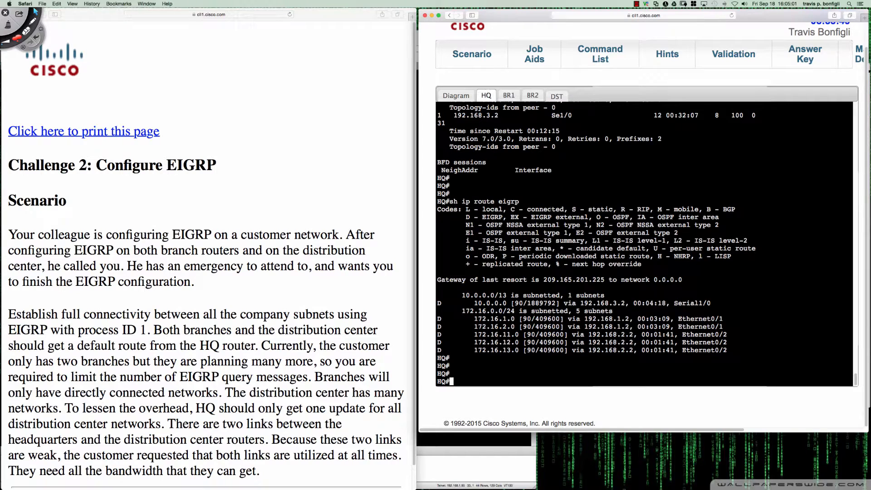
pyautogui.scroll(1, 550, 209)
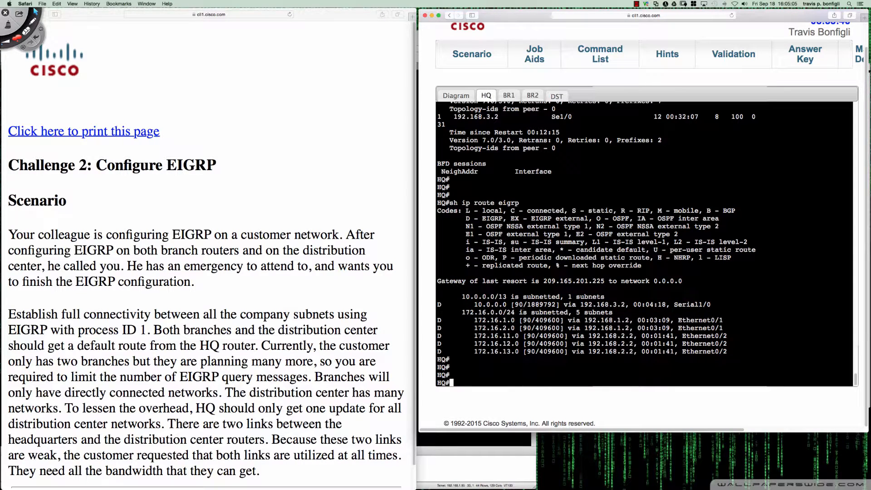
pyautogui.hotkey('ctrl', 'Tab')
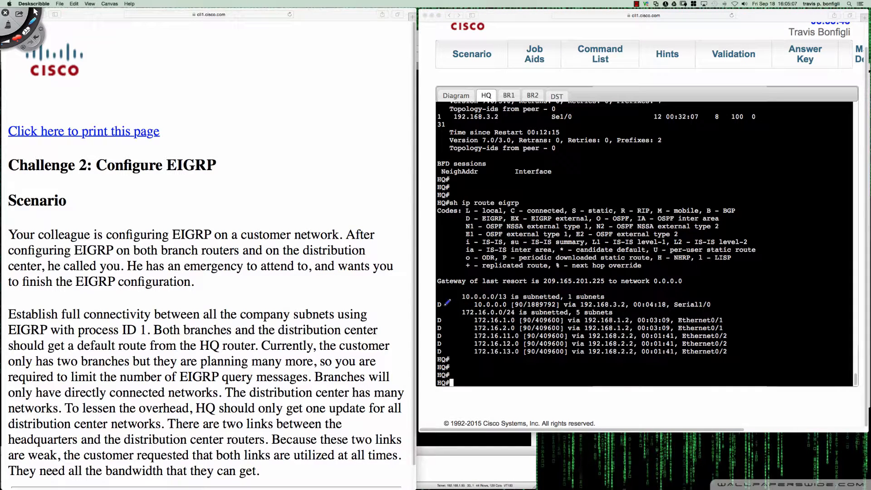
pyautogui.moveTo(443, 306)
pyautogui.mouseDown()
pyautogui.moveTo(473, 304)
pyautogui.moveTo(467, 301)
pyautogui.mouseUp()
pyautogui.moveTo(722, 297)
pyautogui.mouseDown()
pyautogui.moveTo(753, 296)
pyautogui.moveTo(750, 286)
pyautogui.moveTo(721, 286)
pyautogui.mouseUp()
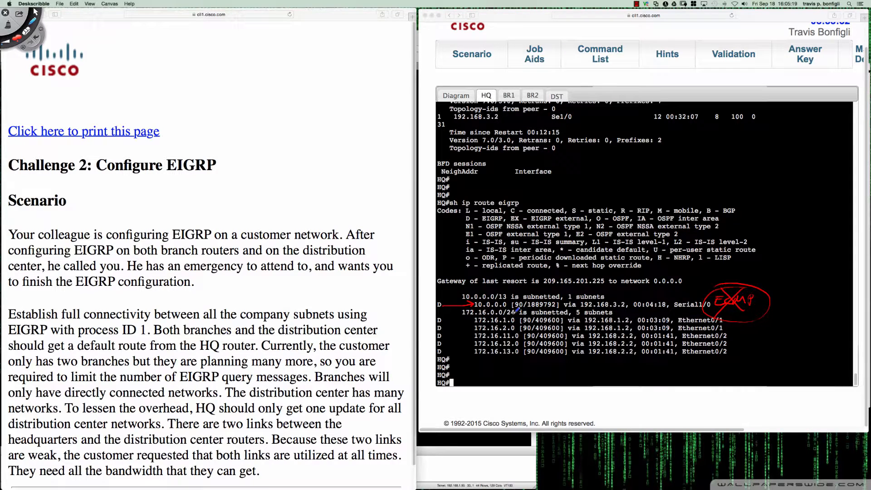
pyautogui.press('super+n')
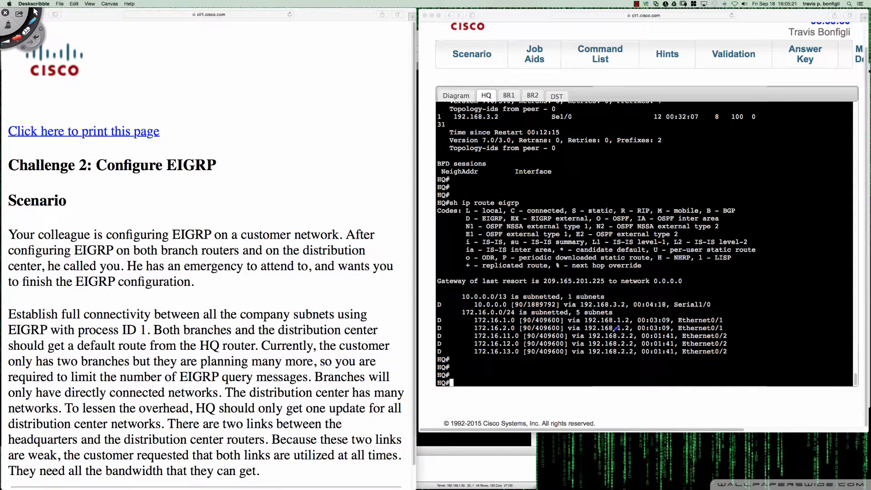
pyautogui.press('Escape')
# Display HQ's full EIGRP topology table with "sh ip eigrp topo"
pyautogui.click(755, 339)
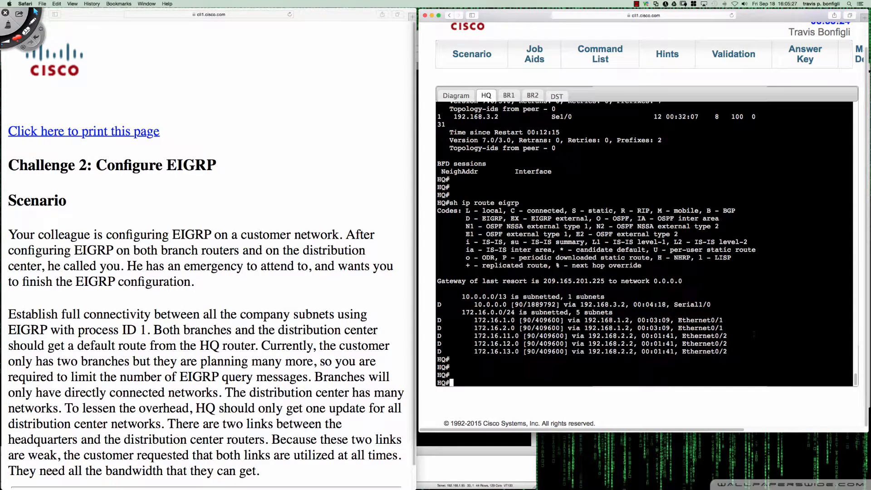
pyautogui.write('sh ip ')
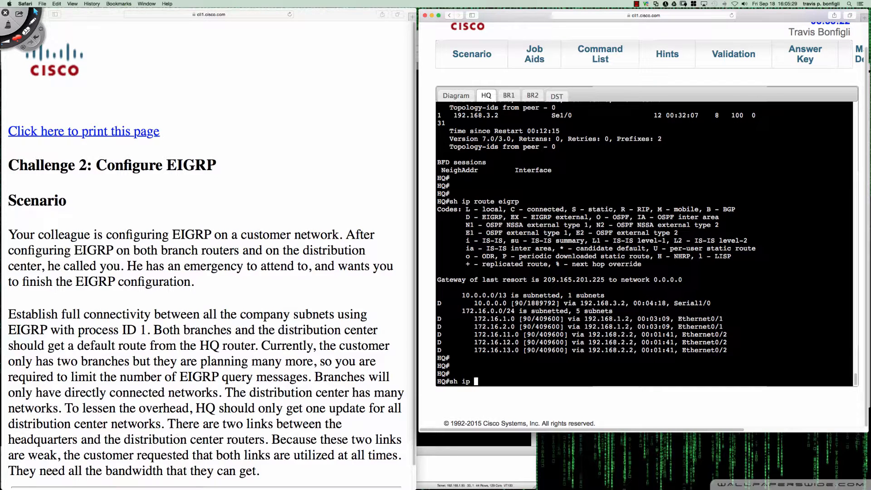
pyautogui.write('eigrp topo')
pyautogui.press('Return')
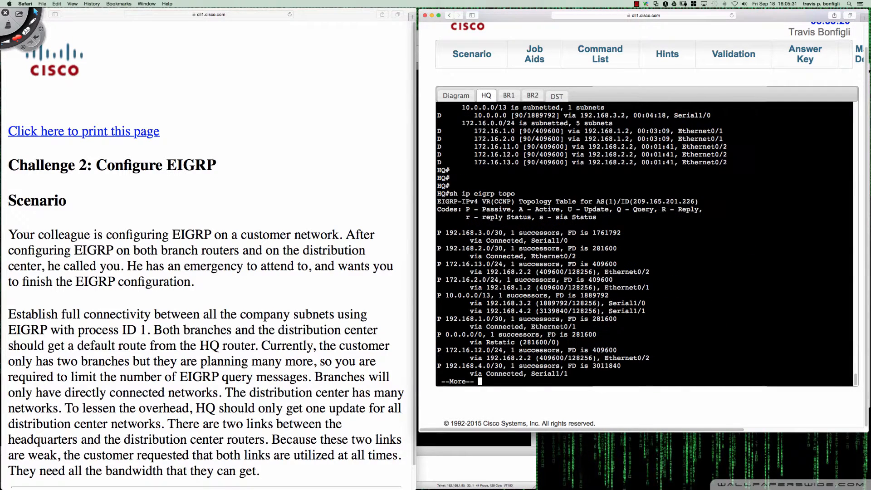
pyautogui.press('space')
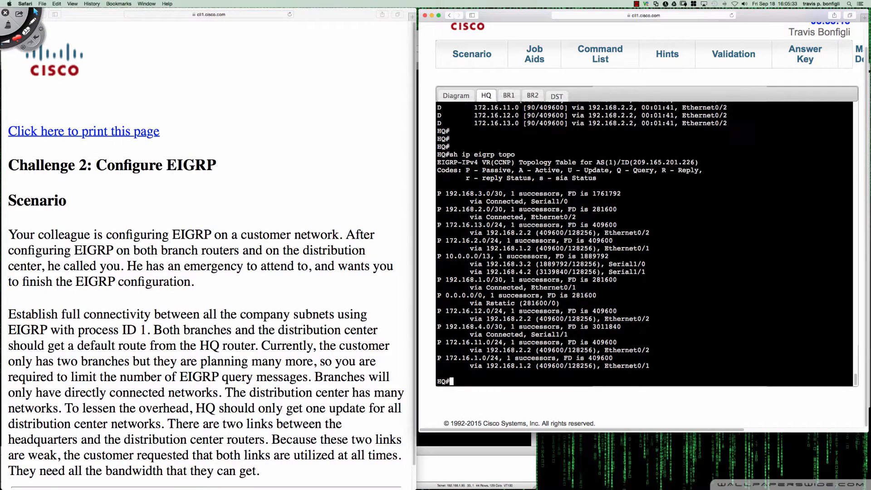
pyautogui.press('Return')
pyautogui.press('Return')
pyautogui.press('Return')
pyautogui.press('Return')
pyautogui.press('Return')
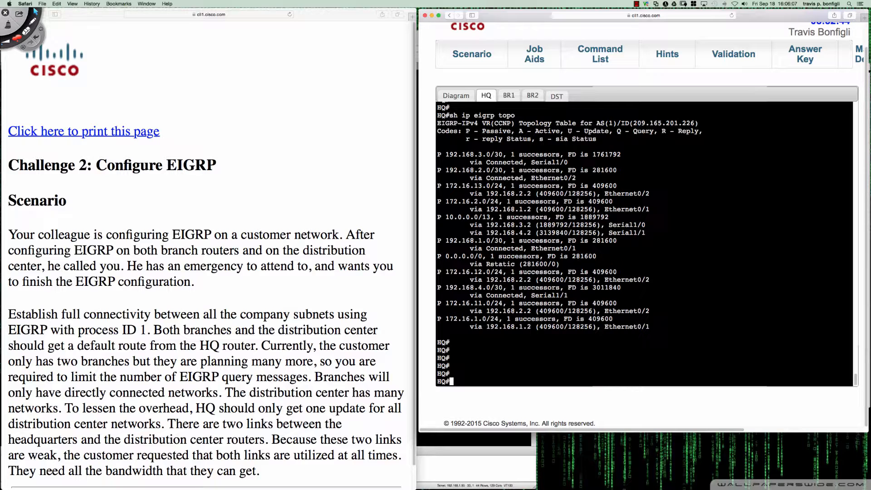
# With the red Deskscribble pen, bracket the 10.0.0.0/13 topology entry, point arrows at both paths and label the Serial1/1 path "FS!!!"
pyautogui.hotkey('ctrl', 'Tab')
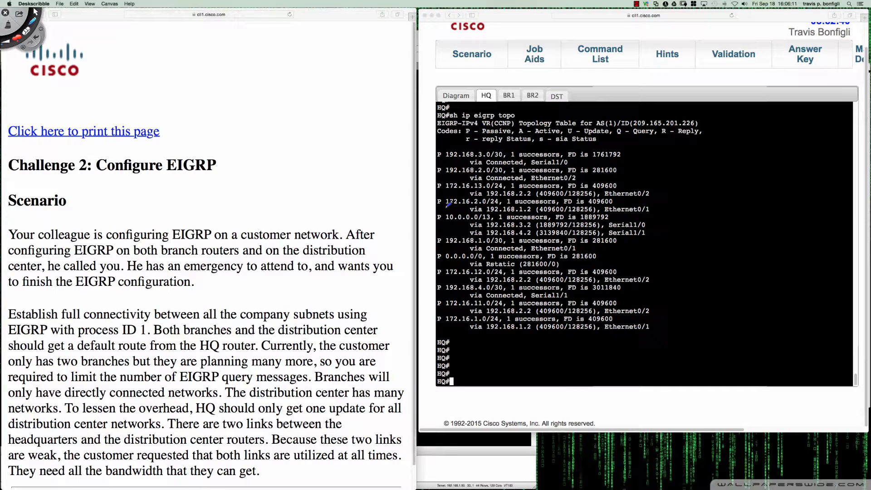
pyautogui.moveTo(452, 207)
pyautogui.mouseDown()
pyautogui.moveTo(436, 214)
pyautogui.moveTo(448, 237)
pyautogui.mouseUp()
pyautogui.moveTo(599, 212)
pyautogui.mouseDown()
pyautogui.moveTo(654, 218)
pyautogui.moveTo(656, 234)
pyautogui.moveTo(630, 233)
pyautogui.mouseUp()
pyautogui.moveTo(443, 223)
pyautogui.mouseDown()
pyautogui.moveTo(467, 222)
pyautogui.moveTo(468, 232)
pyautogui.mouseUp()
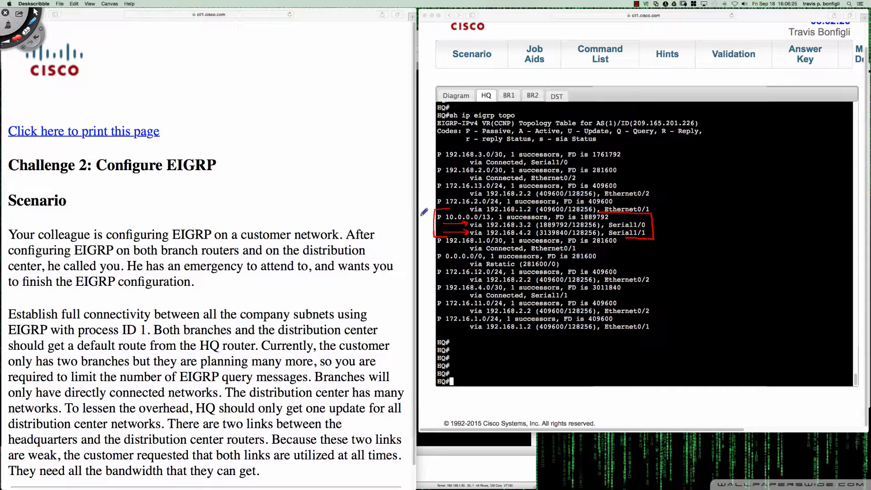
pyautogui.moveTo(419, 218); pyautogui.dragTo(430, 223)
pyautogui.moveTo(654, 233)
pyautogui.mouseDown()
pyautogui.moveTo(670, 236)
pyautogui.moveTo(676, 228)
pyautogui.mouseUp()
pyautogui.moveTo(671, 233); pyautogui.dragTo(682, 237)
pyautogui.moveTo(671, 242); pyautogui.dragTo(701, 230)
pyautogui.click(689, 238)
pyautogui.click(695, 236)
pyautogui.click(702, 236)
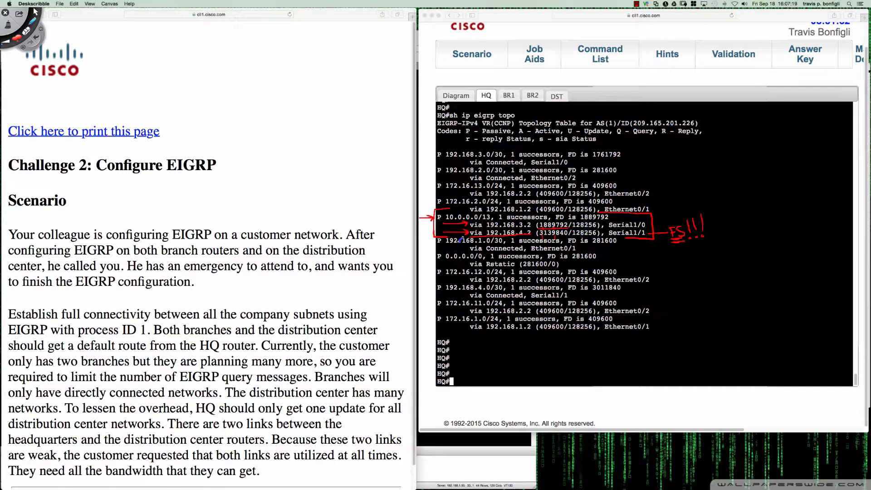
# Annotate the 10.0.0.0/13 entry in red: mark the second path, link its reported distance to FD, label it "RD" and add a checkmark
pyautogui.moveTo(438, 230); pyautogui.dragTo(443, 234)
pyautogui.moveTo(600, 228); pyautogui.dragTo(599, 220)
pyautogui.moveTo(533, 223); pyautogui.dragTo(559, 217)
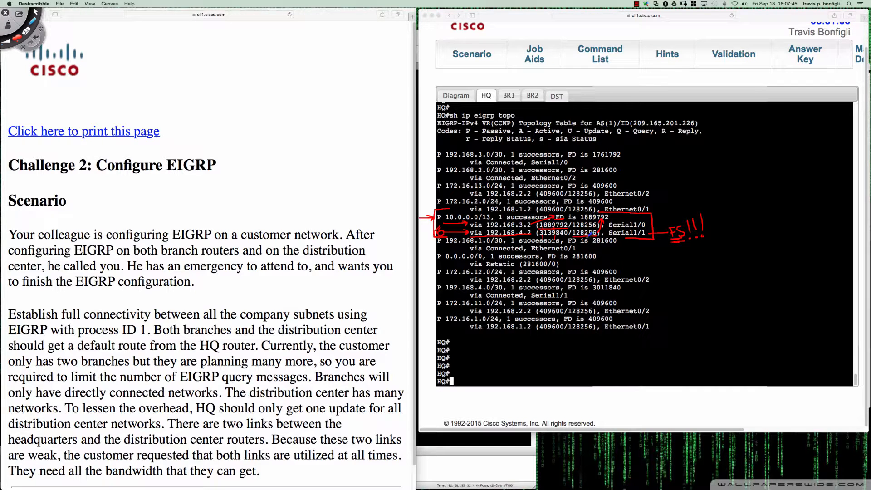
pyautogui.moveTo(591, 234); pyautogui.dragTo(645, 243)
pyautogui.moveTo(612, 209)
pyautogui.mouseDown()
pyautogui.moveTo(624, 215)
pyautogui.moveTo(614, 213)
pyautogui.mouseUp()
pyautogui.moveTo(710, 215)
pyautogui.mouseDown()
pyautogui.moveTo(715, 225)
pyautogui.moveTo(730, 205)
pyautogui.mouseUp()
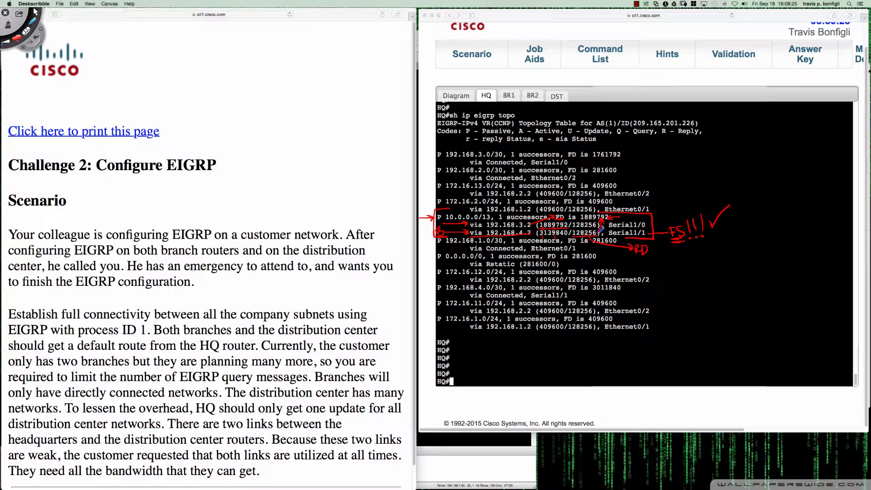
# Handwrite the successor note "S → 1,889,792 FD" and the feasible successor note "FS → 128,256" beside the topology entry
pyautogui.moveTo(718, 246)
pyautogui.mouseDown()
pyautogui.moveTo(716, 262)
pyautogui.moveTo(737, 249)
pyautogui.moveTo(738, 259)
pyautogui.moveTo(744, 245)
pyautogui.moveTo(769, 266)
pyautogui.moveTo(795, 243)
pyautogui.moveTo(813, 254)
pyautogui.mouseUp()
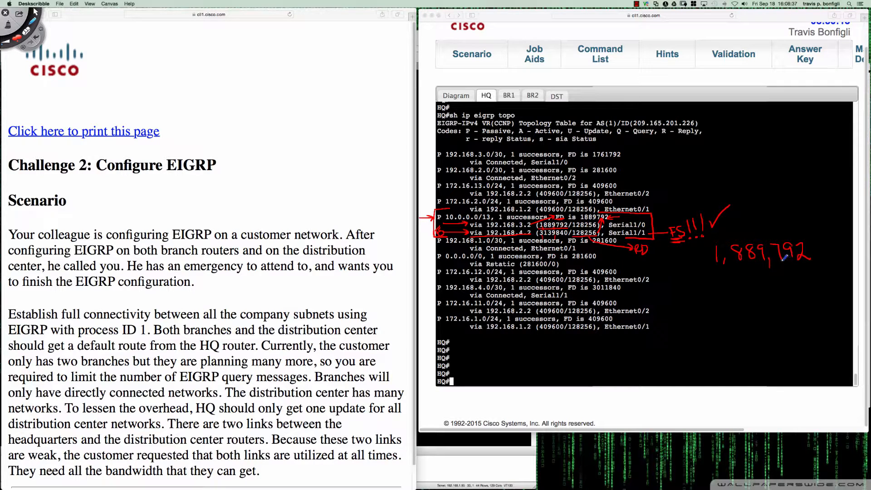
pyautogui.moveTo(833, 243)
pyautogui.mouseDown()
pyautogui.moveTo(833, 258)
pyautogui.moveTo(839, 243)
pyautogui.mouseUp()
pyautogui.moveTo(841, 245); pyautogui.dragTo(842, 259)
pyautogui.moveTo(691, 250)
pyautogui.mouseDown()
pyautogui.moveTo(681, 264)
pyautogui.moveTo(702, 256)
pyautogui.moveTo(684, 298)
pyautogui.mouseUp()
pyautogui.moveTo(684, 282); pyautogui.dragTo(694, 281)
pyautogui.moveTo(684, 290)
pyautogui.mouseDown()
pyautogui.moveTo(693, 297)
pyautogui.moveTo(721, 287)
pyautogui.moveTo(716, 292)
pyautogui.mouseUp()
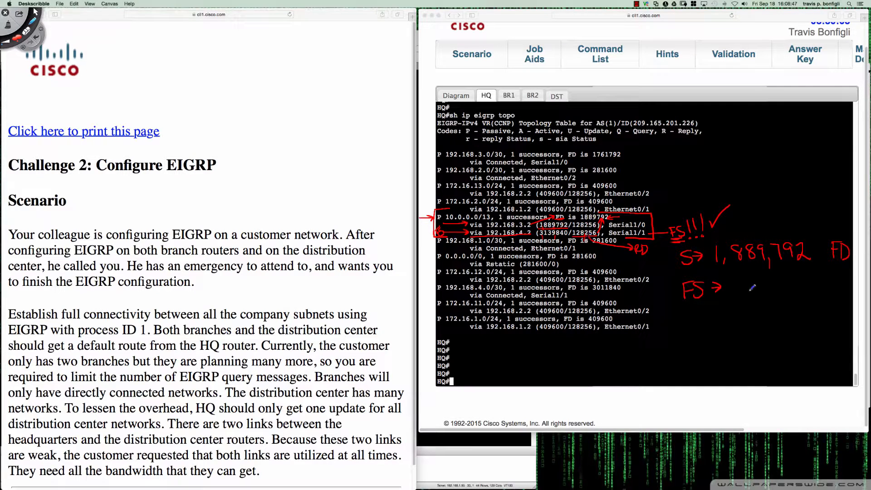
pyautogui.moveTo(742, 280); pyautogui.dragTo(741, 297)
pyautogui.moveTo(748, 284)
pyautogui.mouseDown()
pyautogui.moveTo(760, 294)
pyautogui.moveTo(777, 284)
pyautogui.mouseUp()
pyautogui.moveTo(780, 291)
pyautogui.mouseDown()
pyautogui.moveTo(779, 299)
pyautogui.moveTo(802, 295)
pyautogui.moveTo(813, 279)
pyautogui.moveTo(811, 294)
pyautogui.mouseUp()
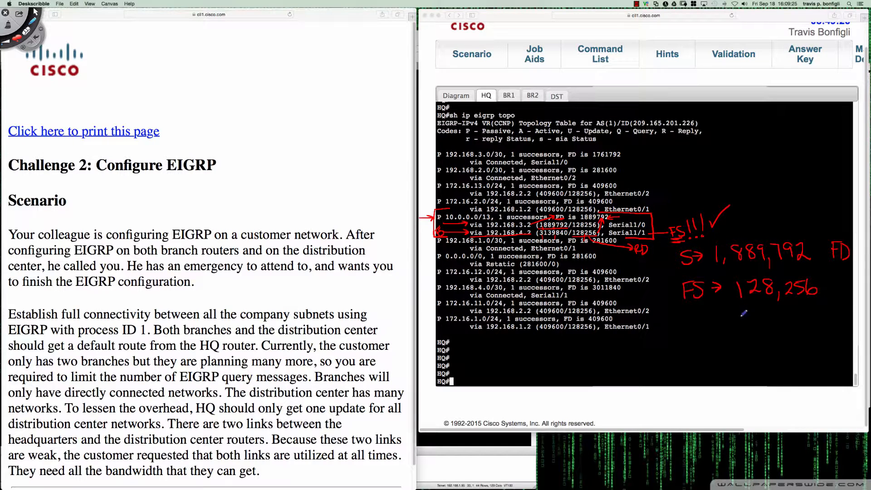
# Write the long division of 1,889,792 by 128,256 below the notes and underline the divisor
pyautogui.moveTo(685, 318)
pyautogui.mouseDown()
pyautogui.moveTo(686, 334)
pyautogui.moveTo(698, 333)
pyautogui.moveTo(706, 318)
pyautogui.moveTo(720, 334)
pyautogui.mouseUp()
pyautogui.moveTo(726, 322)
pyautogui.mouseDown()
pyautogui.moveTo(725, 333)
pyautogui.moveTo(734, 320)
pyautogui.moveTo(710, 335)
pyautogui.moveTo(738, 333)
pyautogui.mouseUp()
pyautogui.moveTo(749, 314)
pyautogui.mouseDown()
pyautogui.moveTo(749, 339)
pyautogui.moveTo(771, 313)
pyautogui.moveTo(847, 310)
pyautogui.mouseUp()
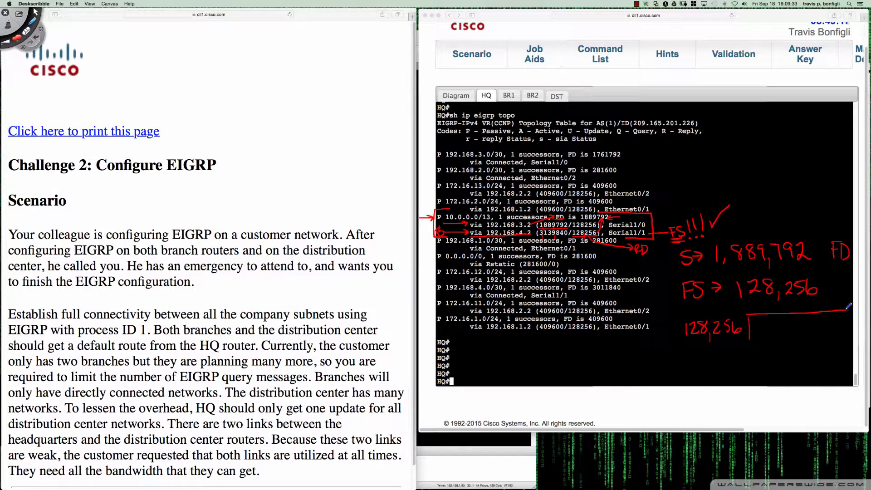
pyautogui.moveTo(754, 320); pyautogui.dragTo(754, 339)
pyautogui.moveTo(763, 328)
pyautogui.mouseDown()
pyautogui.moveTo(761, 338)
pyautogui.moveTo(796, 320)
pyautogui.moveTo(816, 333)
pyautogui.moveTo(828, 321)
pyautogui.moveTo(826, 333)
pyautogui.moveTo(843, 331)
pyautogui.mouseUp()
pyautogui.moveTo(687, 338); pyautogui.dragTo(742, 336)
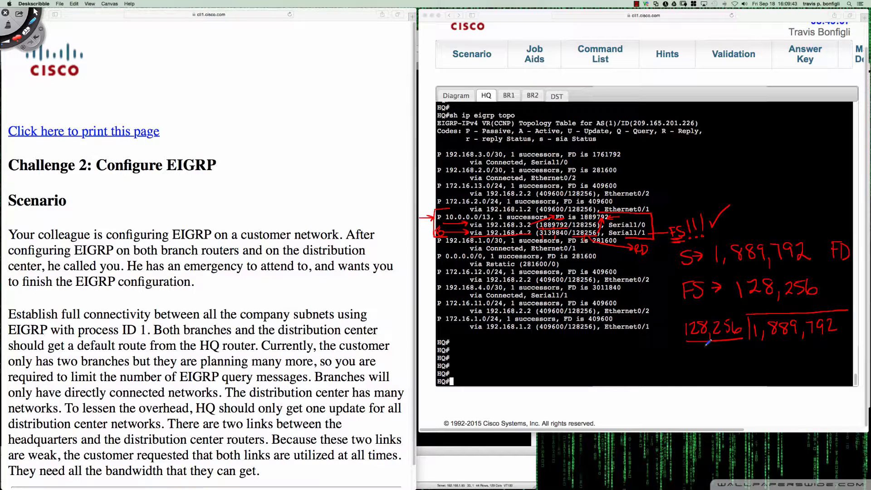
# Switch to Calculator and divide 1889792 by 128256
pyautogui.moveTo(1, 210)
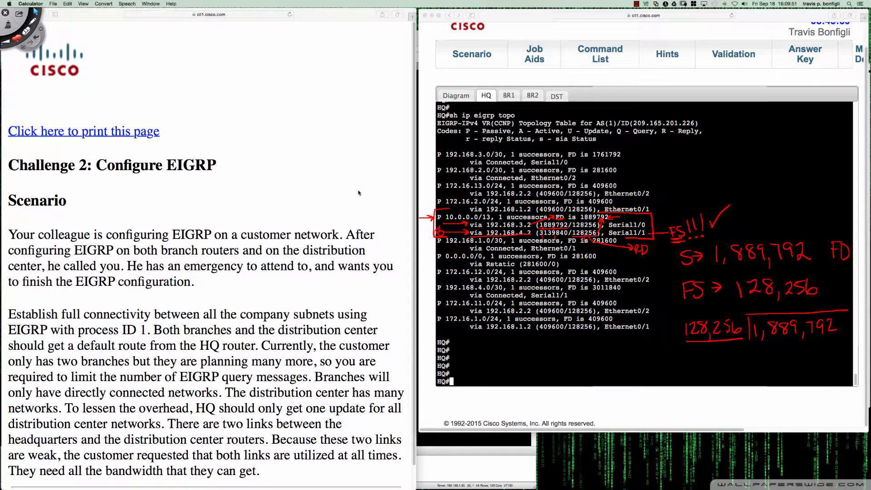
pyautogui.click(334, 191)
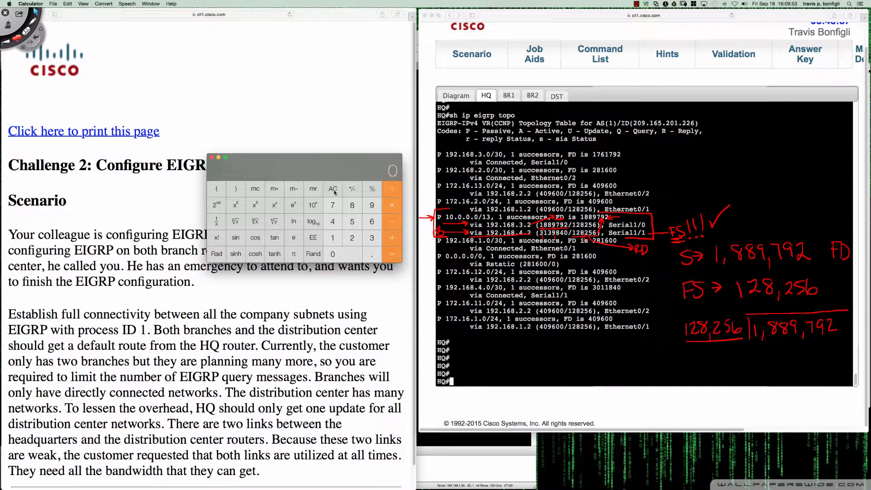
pyautogui.click(333, 237)
pyautogui.click(352, 205)
pyautogui.click(353, 205)
pyautogui.click(372, 205)
pyautogui.press('7')
pyautogui.click(370, 207)
pyautogui.press('2')
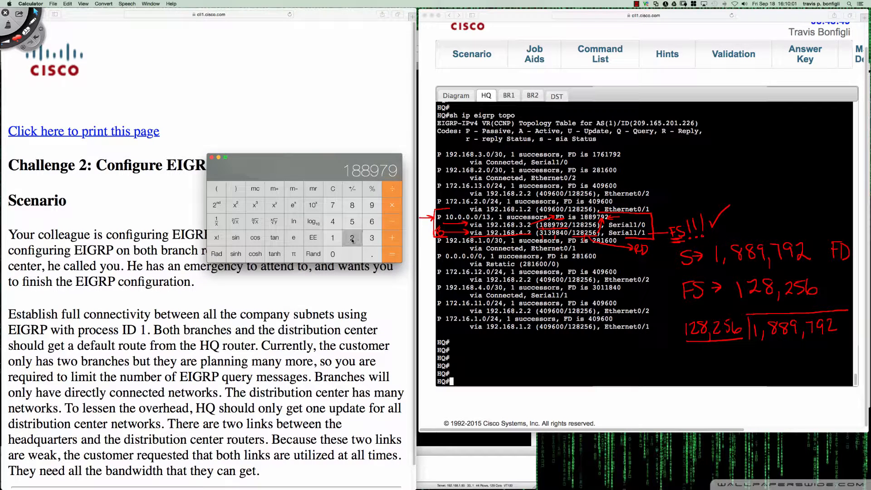
pyautogui.click(383, 190)
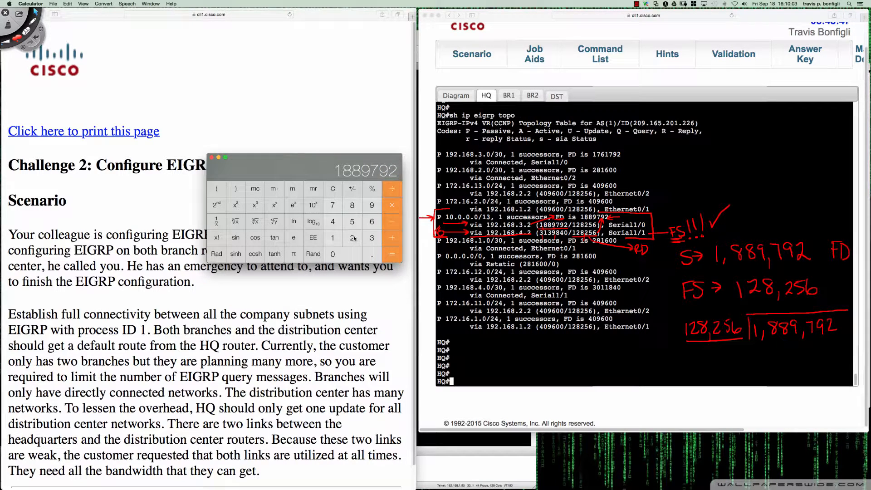
pyautogui.click(333, 237)
pyautogui.click(352, 238)
pyautogui.click(352, 206)
pyautogui.click(352, 238)
pyautogui.click(352, 222)
pyautogui.click(371, 221)
pyautogui.click(391, 255)
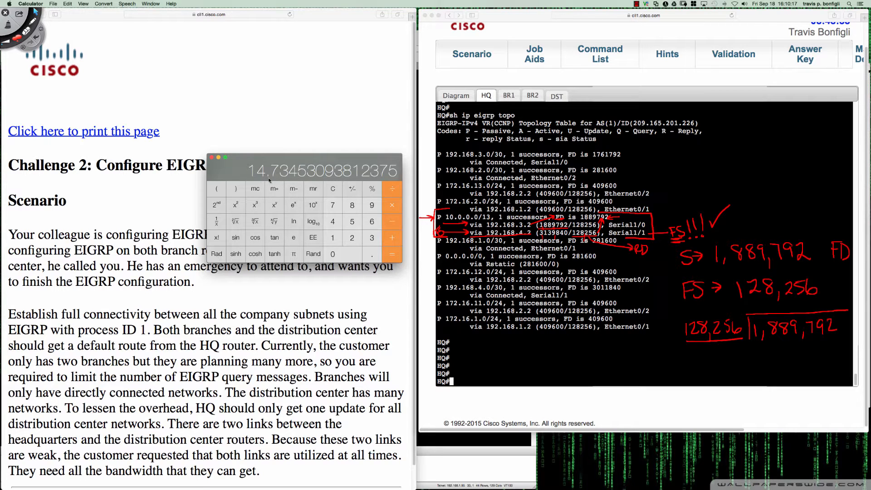
pyautogui.moveTo(255, 179)
pyautogui.mouseDown()
pyautogui.moveTo(271, 174)
pyautogui.moveTo(247, 177)
pyautogui.mouseUp()
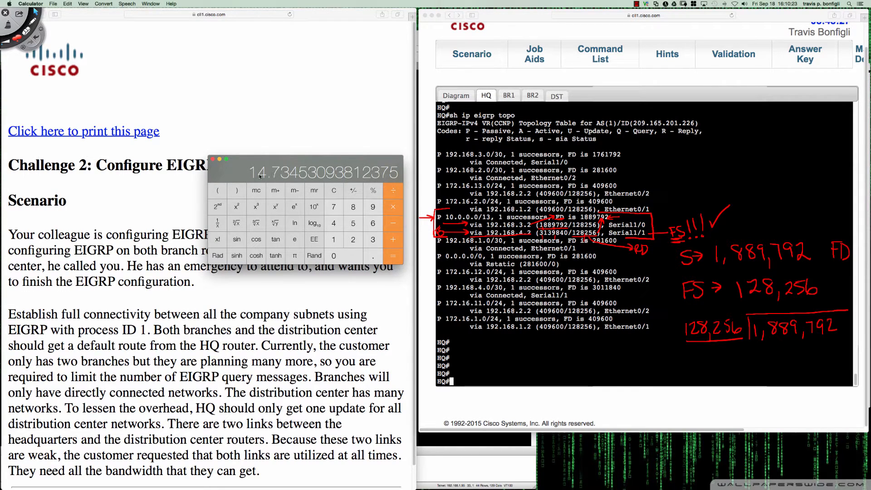
# Multiply 15 by 128256 in the Calculator, then clear the result and close it
pyautogui.click(333, 191)
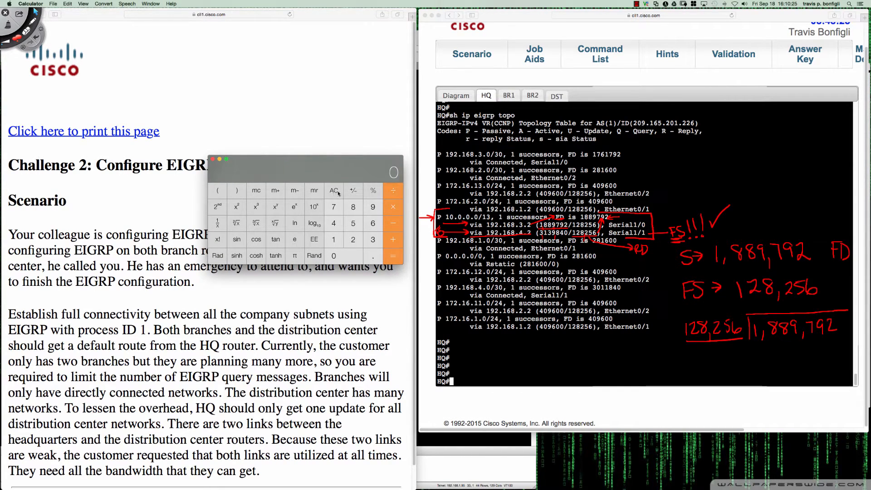
pyautogui.click(333, 239)
pyautogui.click(353, 223)
pyautogui.click(392, 208)
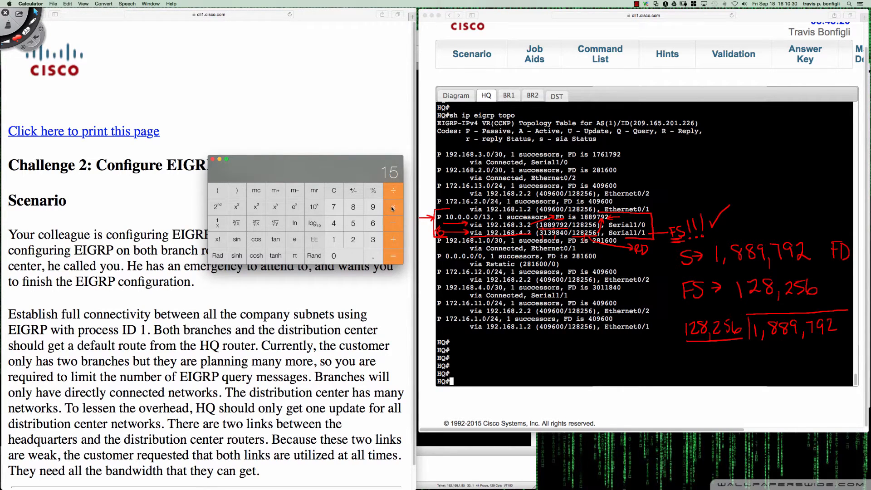
pyautogui.click(333, 240)
pyautogui.click(353, 239)
pyautogui.click(352, 207)
pyautogui.click(351, 237)
pyautogui.click(353, 224)
pyautogui.click(372, 224)
pyautogui.click(391, 257)
pyautogui.click(337, 193)
pyautogui.click(213, 159)
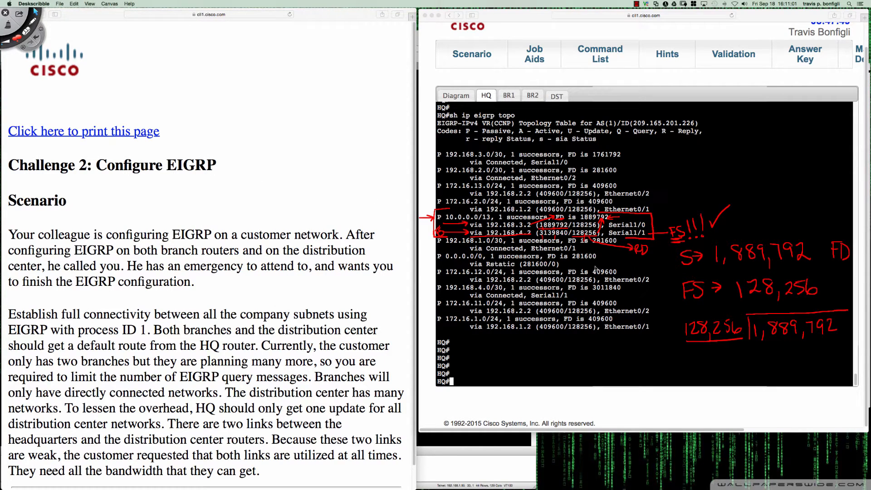
pyautogui.click(595, 268)
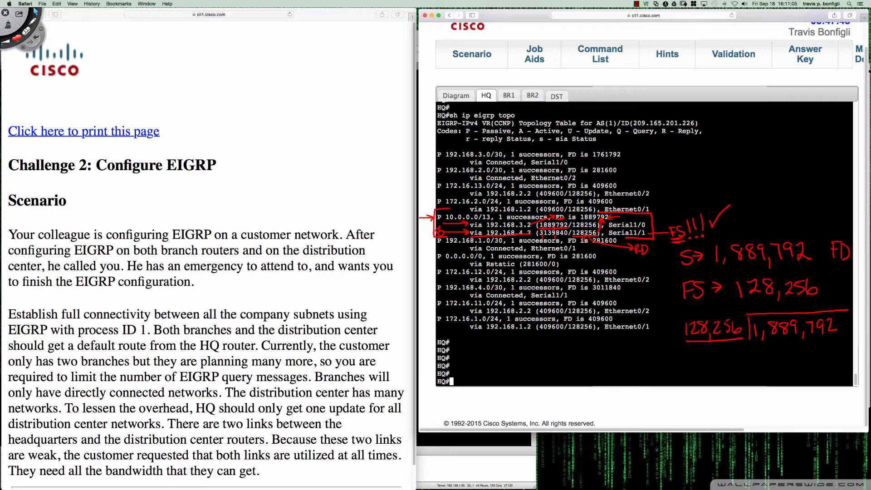
pyautogui.press('super+n')
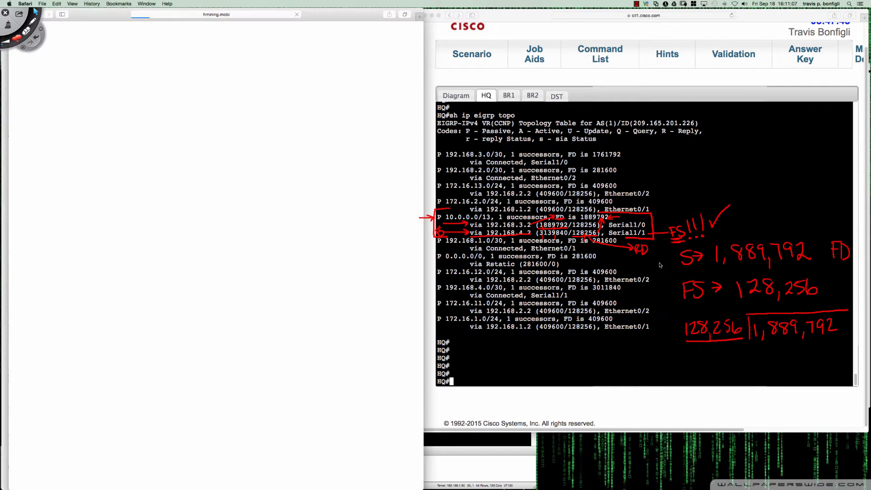
pyautogui.moveTo(92, 16); pyautogui.dragTo(152, 37)
pyautogui.click(76, 35)
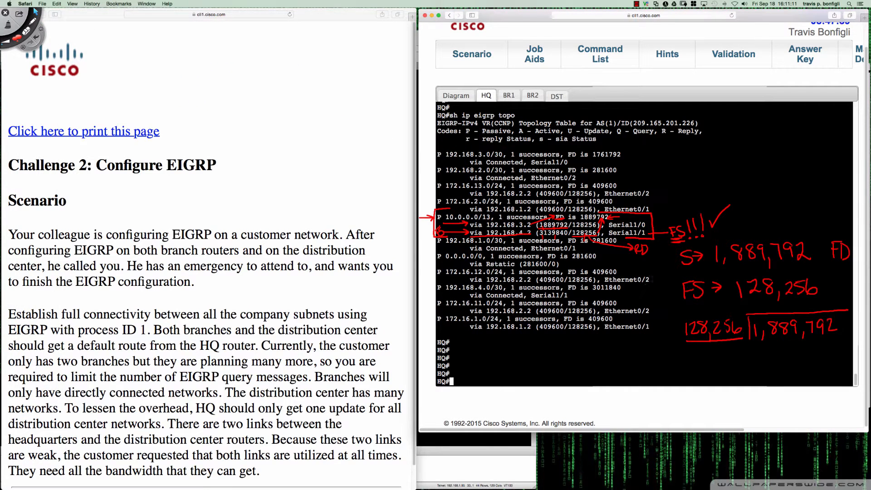
# Erase all the red Deskscribble markings from the screen and leave drawing mode
pyautogui.click(35, 11)
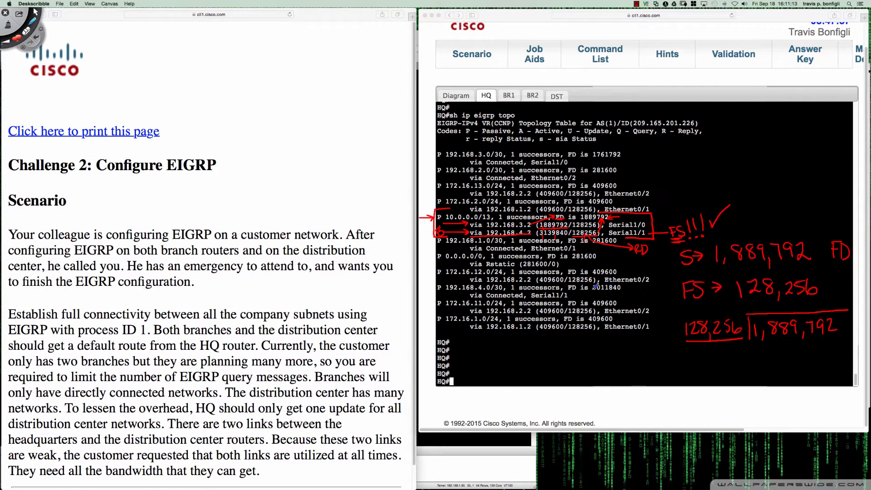
pyautogui.press('Delete')
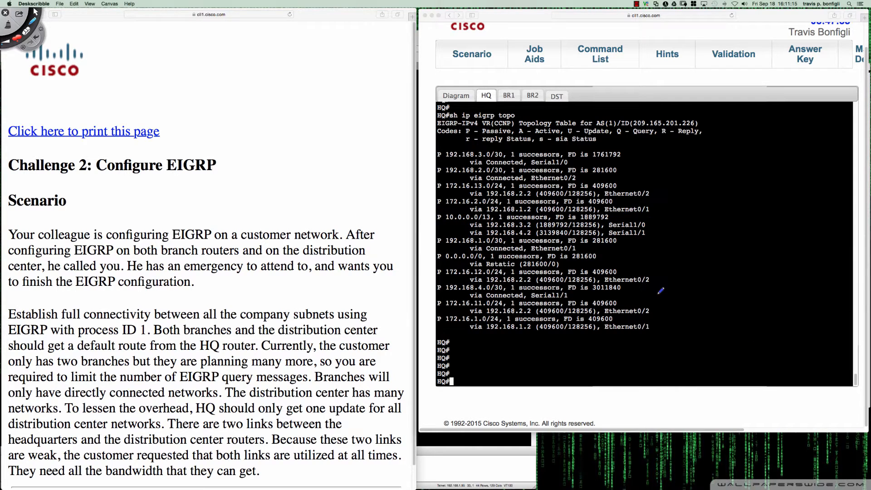
pyautogui.press('Escape')
# Return to the HQ console and enter global configuration mode with "conf t"
pyautogui.click(689, 290)
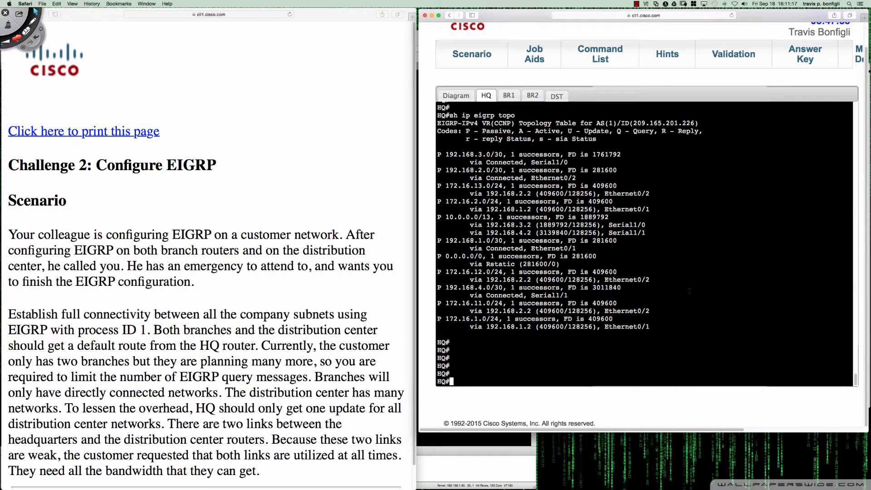
pyautogui.write('conf t')
pyautogui.press('Return')
pyautogui.press('Return')
pyautogui.press('Return')
pyautogui.press('Return')
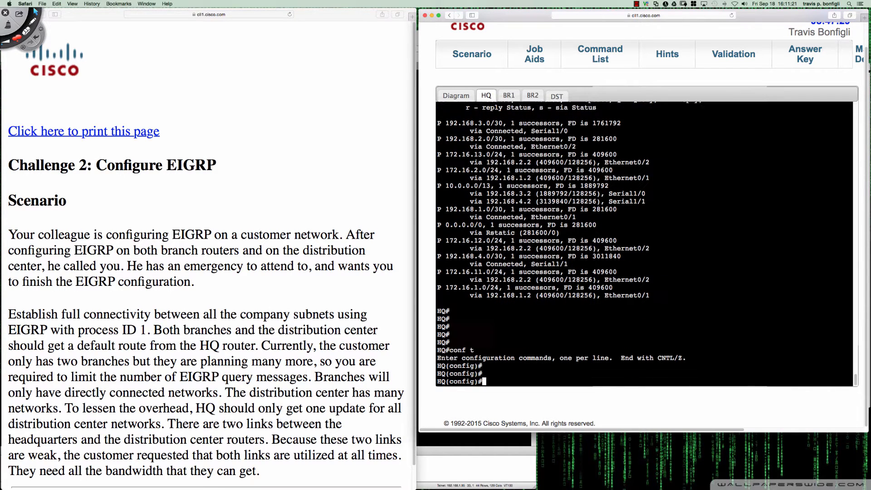
# Display HQ's EIGRP running configuration section with "do sh run | sec eigrp"
pyautogui.write('do sh run | ')
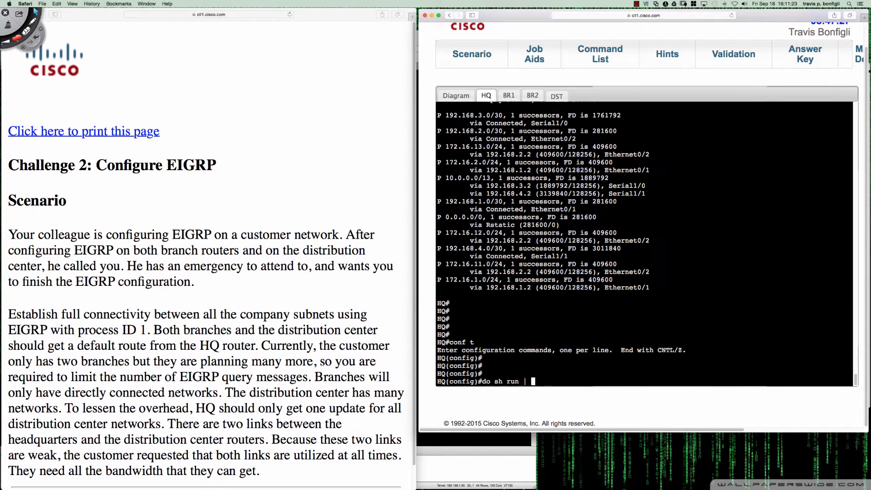
pyautogui.write('sec eigrp')
pyautogui.press('Return')
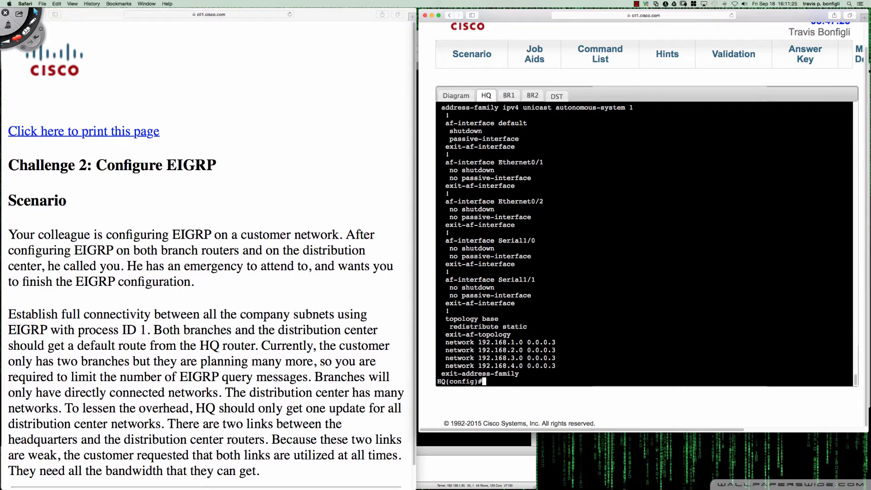
pyautogui.press('Return')
pyautogui.press('Return')
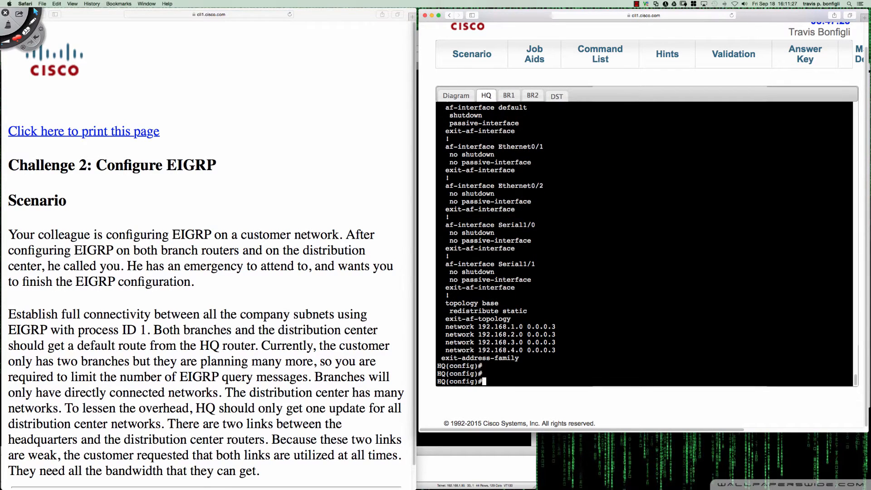
# Enter the named EIGRP process with "router eigrp CCNP" and its address family with "address-family ipv4 as 1"
pyautogui.write('router eigrp CCNP')
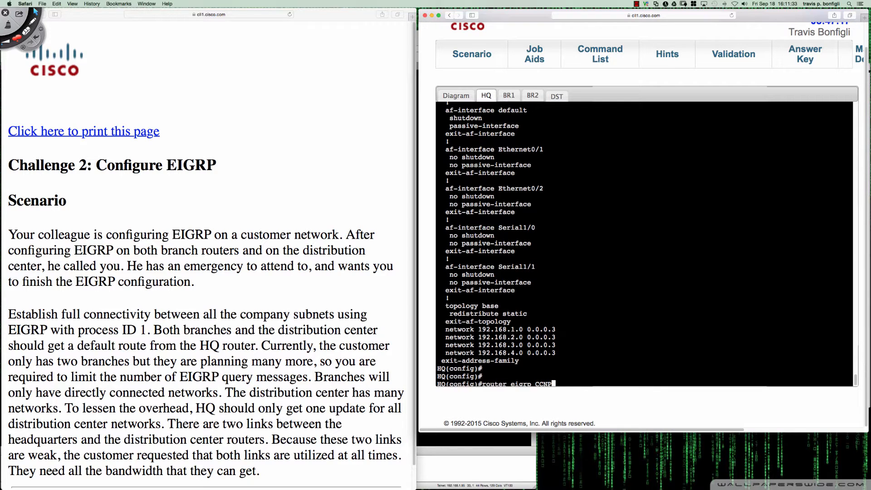
pyautogui.scroll(4, 644, 244)
pyautogui.scroll(-4, 644, 244)
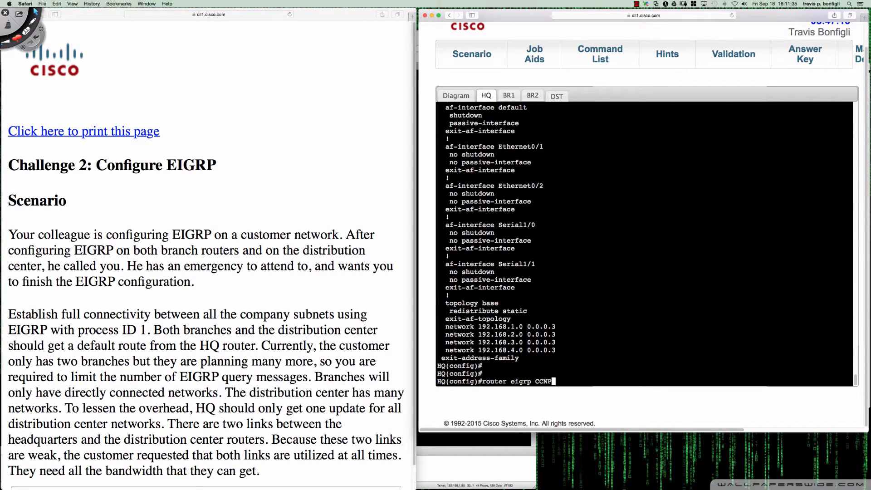
pyautogui.press('Return')
pyautogui.write('add')
pyautogui.press('Tab')
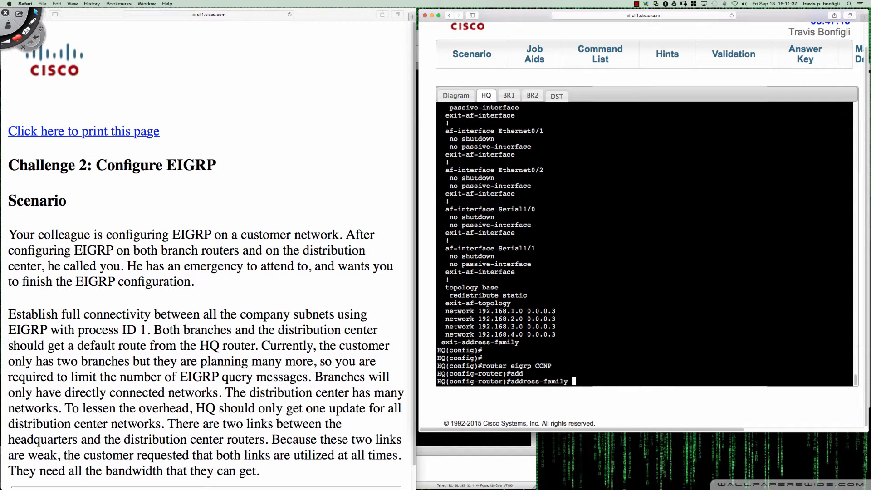
pyautogui.write('ipv4 as 1')
pyautogui.press('Return')
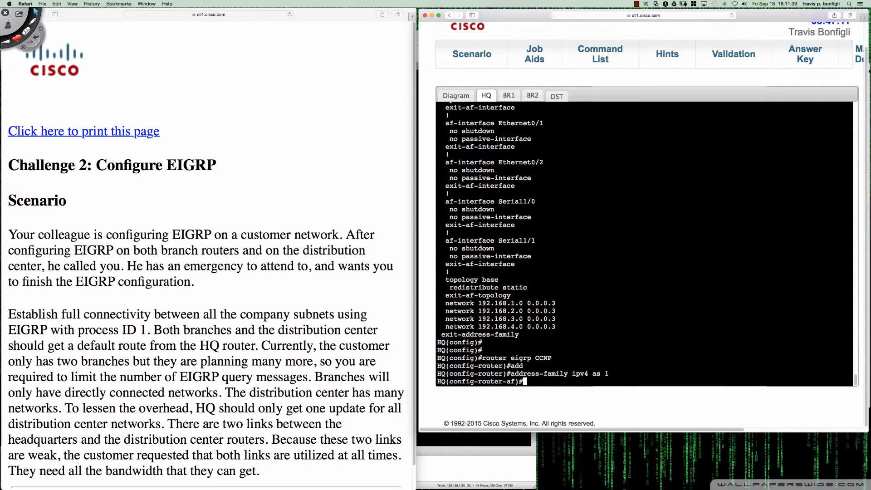
# Try "metric version 32" in address-family mode and check the command help for the metric options
pyautogui.write('?met')
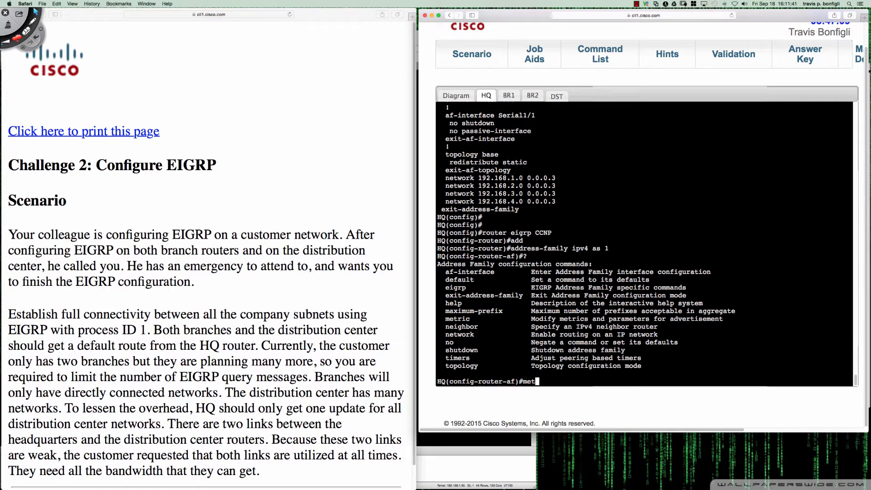
pyautogui.write('ric version 32')
pyautogui.press('Return')
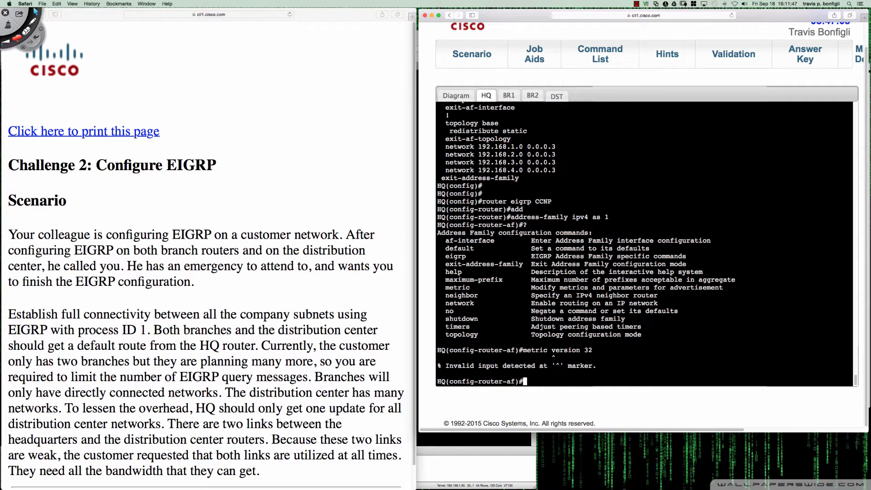
pyautogui.write('metric ?')
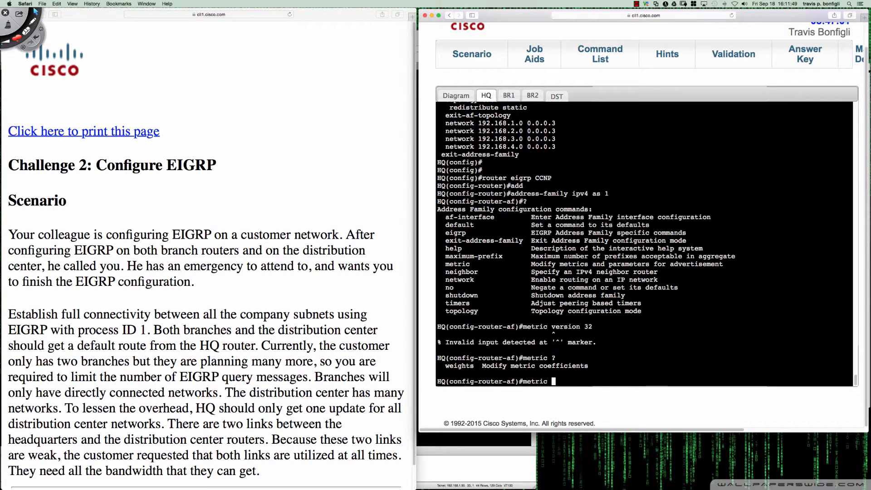
pyautogui.press('BackSpace')
pyautogui.press('BackSpace')
pyautogui.press('BackSpace')
pyautogui.press('BackSpace')
pyautogui.press('BackSpace')
pyautogui.press('BackSpace')
pyautogui.press('BackSpace')
# Enter HQ's EIGRP topology configuration mode with "topology base"
pyautogui.write('topo')
pyautogui.press('Tab')
pyautogui.write('bas')
pyautogui.press('Tab')
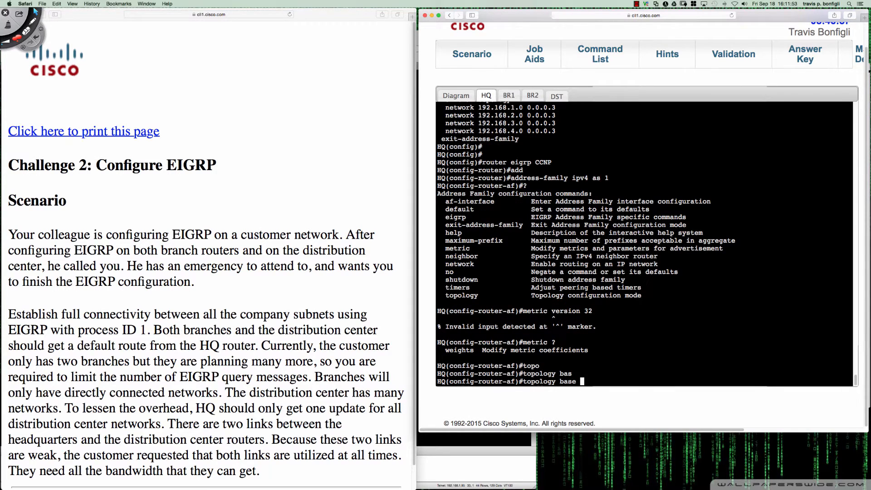
pyautogui.write('?')
pyautogui.press('Return')
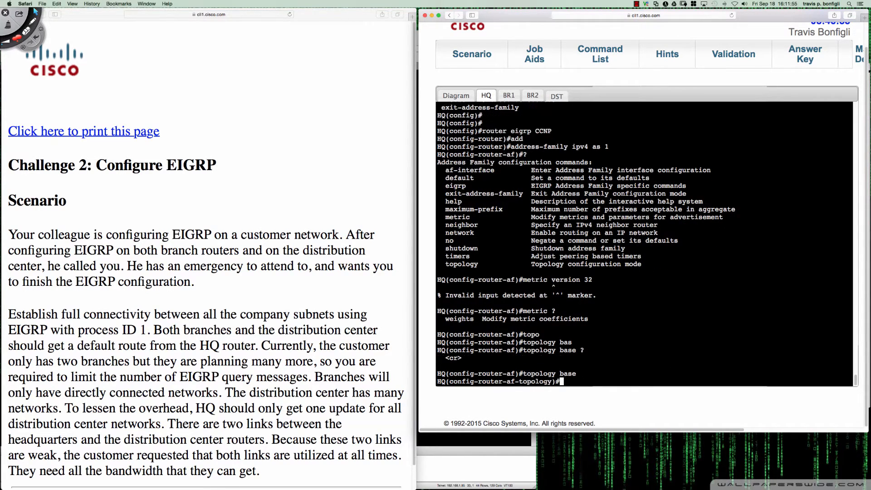
# List the topology-mode commands on HQ and try "metric version 32bit"
pyautogui.write('?metric')
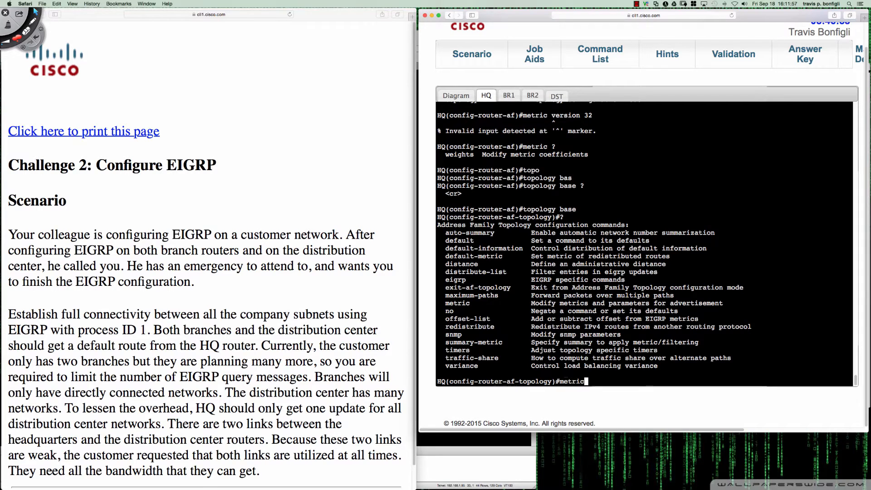
pyautogui.write(' version 32bit')
pyautogui.press('Return')
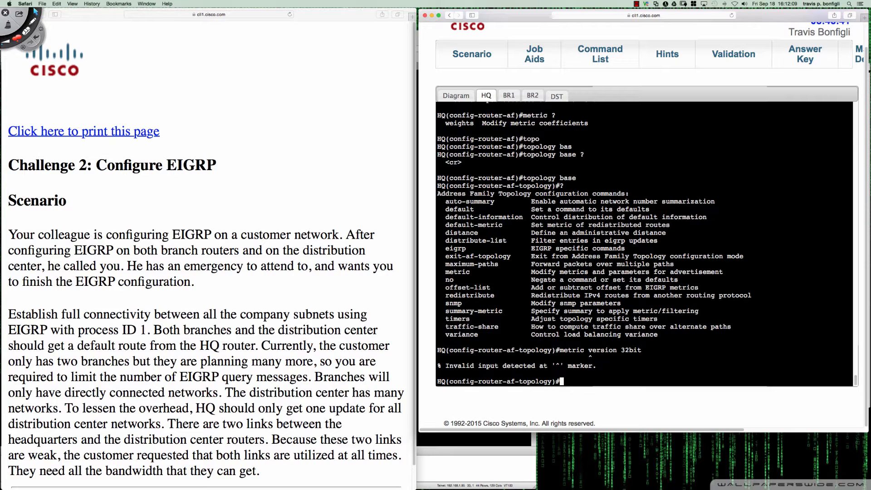
# Display HQ's complete EIGRP topology table with "do sh ip eigrp topo"
pyautogui.write('do sh ip eigrp topo')
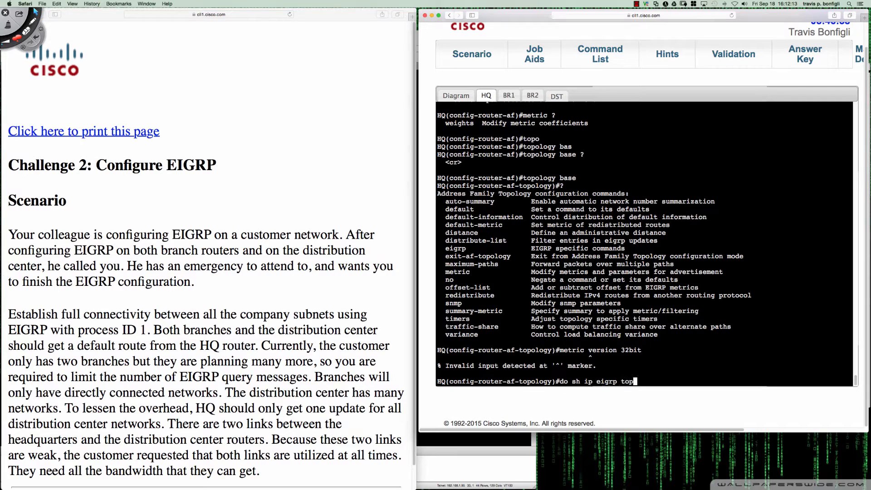
pyautogui.press('Return')
pyautogui.press('space')
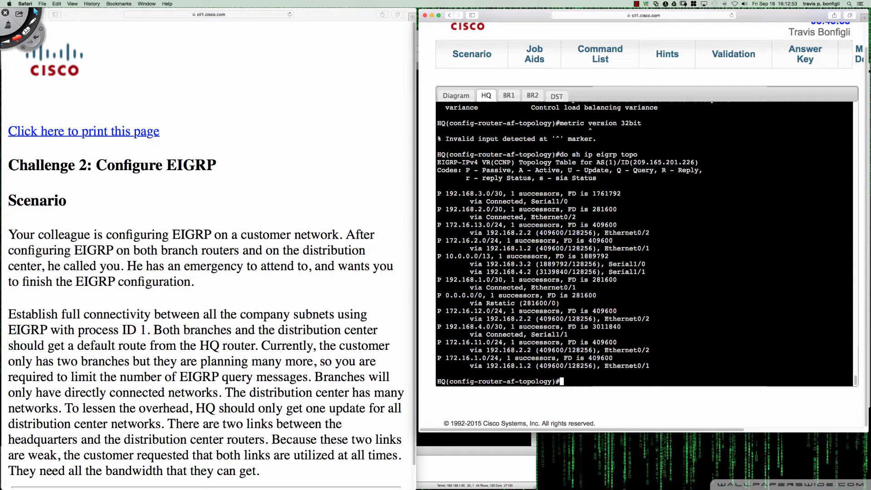
# Turn on screen annotation and outline in red the metrics of the two paths to 10.0.0.0/13
pyautogui.moveTo(539, 272)
pyautogui.mouseDown()
pyautogui.moveTo(568, 272)
pyautogui.moveTo(540, 263)
pyautogui.moveTo(568, 264)
pyautogui.moveTo(555, 272)
pyautogui.moveTo(568, 271)
pyautogui.moveTo(540, 272)
pyautogui.moveTo(568, 264)
pyautogui.moveTo(568, 271)
pyautogui.moveTo(568, 263)
pyautogui.moveTo(543, 263)
pyautogui.mouseUp()
pyautogui.click(600, 263)
pyautogui.hotkey('ctrl', 'shift', 'd')
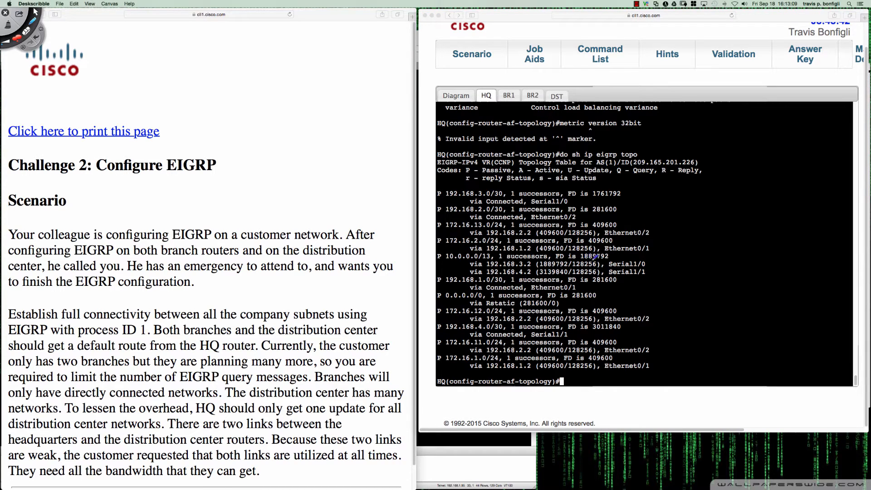
pyautogui.moveTo(575, 268)
pyautogui.mouseDown()
pyautogui.moveTo(599, 260)
pyautogui.moveTo(573, 259)
pyautogui.moveTo(585, 268)
pyautogui.mouseUp()
pyautogui.press('super+z')
pyautogui.moveTo(538, 275); pyautogui.dragTo(566, 275)
pyautogui.moveTo(578, 275)
pyautogui.mouseDown()
pyautogui.moveTo(595, 275)
pyautogui.moveTo(601, 261)
pyautogui.mouseUp()
pyautogui.moveTo(554, 256)
pyautogui.mouseDown()
pyautogui.moveTo(537, 260)
pyautogui.moveTo(549, 271)
pyautogui.moveTo(568, 258)
pyautogui.mouseUp()
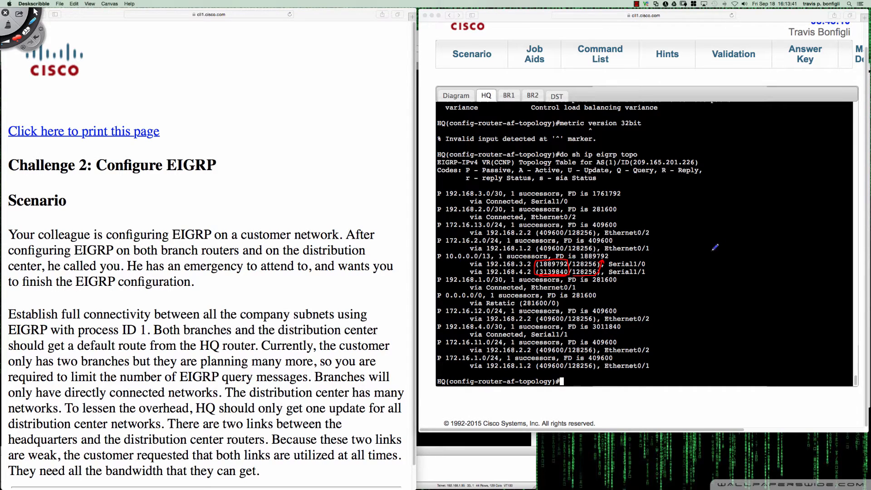
# Circle the feasible distance of 10.0.0.0/13 with a leader line and label the 192.168.4.2 path "FS"
pyautogui.moveTo(713, 248); pyautogui.dragTo(581, 253)
pyautogui.press('super+z')
pyautogui.moveTo(689, 245)
pyautogui.mouseDown()
pyautogui.moveTo(577, 258)
pyautogui.moveTo(613, 258)
pyautogui.moveTo(605, 247)
pyautogui.mouseUp()
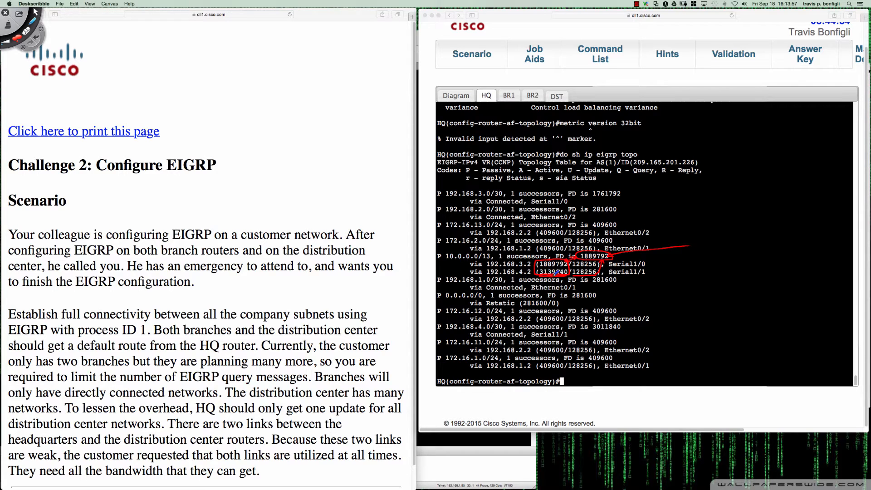
pyautogui.moveTo(451, 276)
pyautogui.mouseDown()
pyautogui.moveTo(457, 268)
pyautogui.moveTo(458, 275)
pyautogui.mouseUp()
pyautogui.moveTo(522, 265); pyautogui.dragTo(535, 265)
# Handwrite "FD – 1,889,792" in red beside the topology table
pyautogui.moveTo(696, 255)
pyautogui.mouseDown()
pyautogui.moveTo(695, 272)
pyautogui.moveTo(704, 253)
pyautogui.mouseUp()
pyautogui.moveTo(695, 264); pyautogui.dragTo(702, 262)
pyautogui.moveTo(708, 258); pyautogui.dragTo(707, 270)
pyautogui.moveTo(722, 261); pyautogui.dragTo(747, 273)
pyautogui.moveTo(751, 269)
pyautogui.mouseDown()
pyautogui.moveTo(777, 256)
pyautogui.moveTo(813, 269)
pyautogui.mouseUp()
pyautogui.moveTo(817, 256)
pyautogui.mouseDown()
pyautogui.moveTo(826, 269)
pyautogui.moveTo(792, 277)
pyautogui.mouseUp()
# Prefix the handwritten FD line with "S –" and write "FS-CD – 3,139,840" beneath it
pyautogui.moveTo(695, 284); pyautogui.dragTo(694, 299)
pyautogui.moveTo(694, 284); pyautogui.dragTo(699, 291)
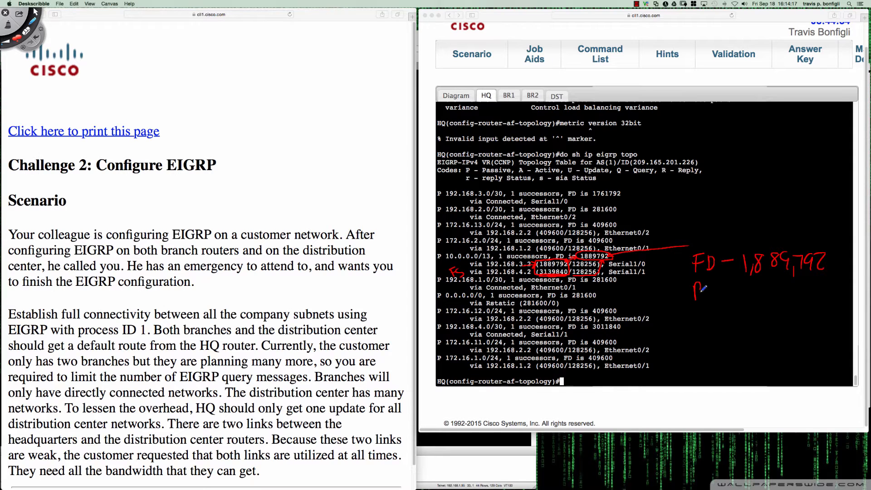
pyautogui.press('super+z')
pyautogui.moveTo(699, 287); pyautogui.dragTo(702, 299)
pyautogui.moveTo(701, 286)
pyautogui.mouseDown()
pyautogui.moveTo(701, 300)
pyautogui.moveTo(663, 305)
pyautogui.moveTo(670, 289)
pyautogui.mouseUp()
pyautogui.moveTo(676, 291); pyautogui.dragTo(670, 303)
pyautogui.moveTo(667, 257)
pyautogui.mouseDown()
pyautogui.moveTo(659, 273)
pyautogui.moveTo(678, 262)
pyautogui.mouseUp()
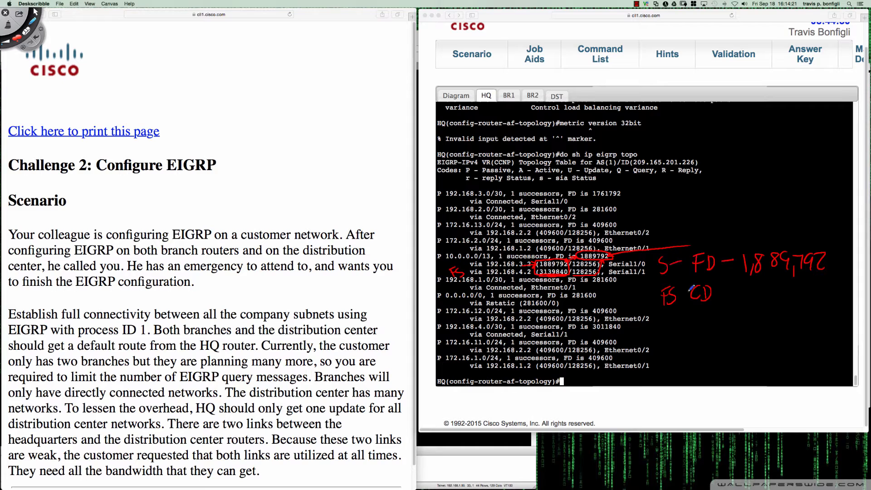
pyautogui.moveTo(677, 293)
pyautogui.mouseDown()
pyautogui.moveTo(750, 290)
pyautogui.moveTo(740, 302)
pyautogui.mouseUp()
pyautogui.moveTo(756, 294)
pyautogui.mouseDown()
pyautogui.moveTo(754, 304)
pyautogui.moveTo(761, 301)
pyautogui.mouseUp()
pyautogui.moveTo(767, 287)
pyautogui.mouseDown()
pyautogui.moveTo(766, 302)
pyautogui.moveTo(788, 308)
pyautogui.mouseUp()
pyautogui.moveTo(796, 287); pyautogui.dragTo(818, 295)
pyautogui.moveTo(815, 284)
pyautogui.mouseDown()
pyautogui.moveTo(815, 302)
pyautogui.moveTo(824, 286)
pyautogui.mouseUp()
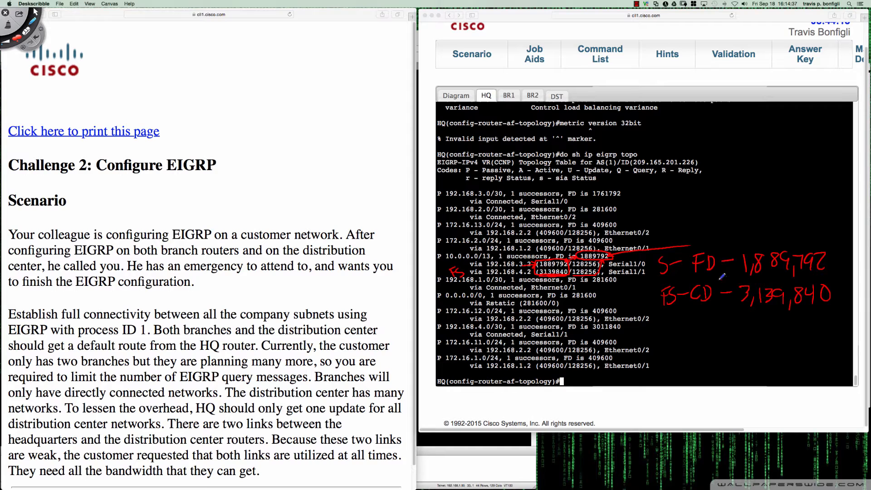
# Box and underline the two handwritten distance lines, then clear all annotations
pyautogui.moveTo(722, 276)
pyautogui.mouseDown()
pyautogui.moveTo(663, 279)
pyautogui.moveTo(666, 310)
pyautogui.moveTo(805, 299)
pyautogui.moveTo(840, 284)
pyautogui.moveTo(724, 275)
pyautogui.mouseUp()
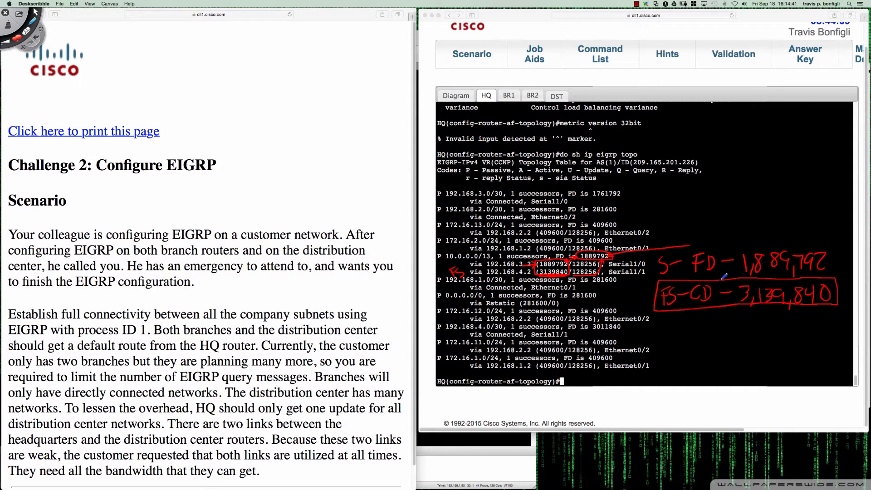
pyautogui.moveTo(726, 316); pyautogui.dragTo(728, 303)
pyautogui.moveTo(761, 245)
pyautogui.mouseDown()
pyautogui.moveTo(661, 247)
pyautogui.moveTo(654, 273)
pyautogui.moveTo(833, 271)
pyautogui.moveTo(823, 245)
pyautogui.moveTo(762, 243)
pyautogui.mouseUp()
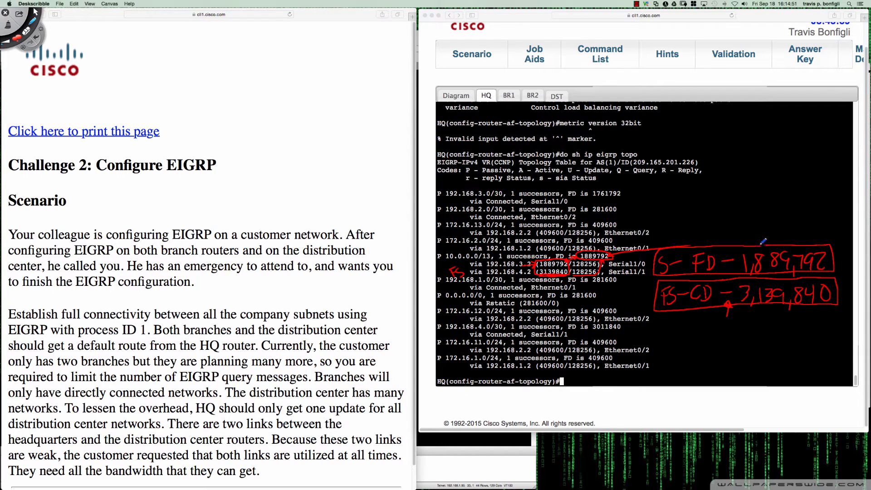
pyautogui.moveTo(693, 272)
pyautogui.mouseDown()
pyautogui.moveTo(703, 270)
pyautogui.moveTo(670, 275)
pyautogui.moveTo(706, 269)
pyautogui.mouseUp()
pyautogui.moveTo(691, 301); pyautogui.dragTo(712, 301)
pyautogui.press('super+n')
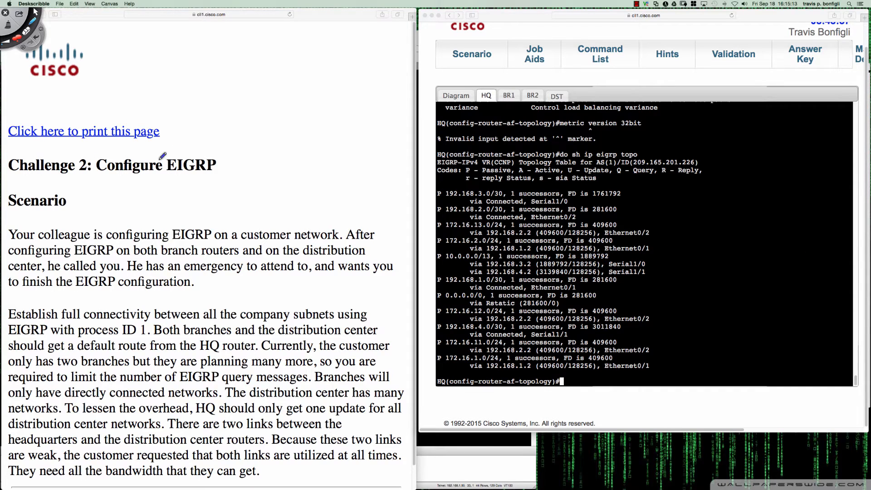
# Leave annotation mode and switch to the Calculator with its display cleared
pyautogui.press('Escape')
pyautogui.moveTo(1, 96)
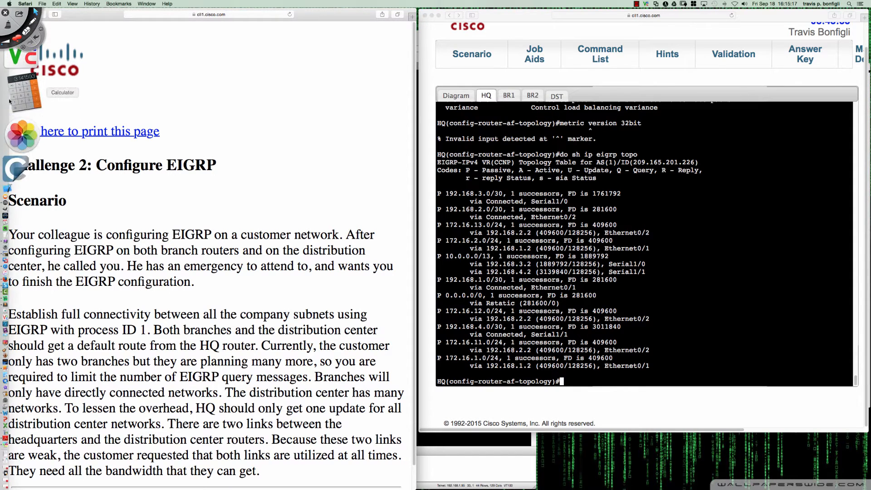
pyautogui.click(34, 102)
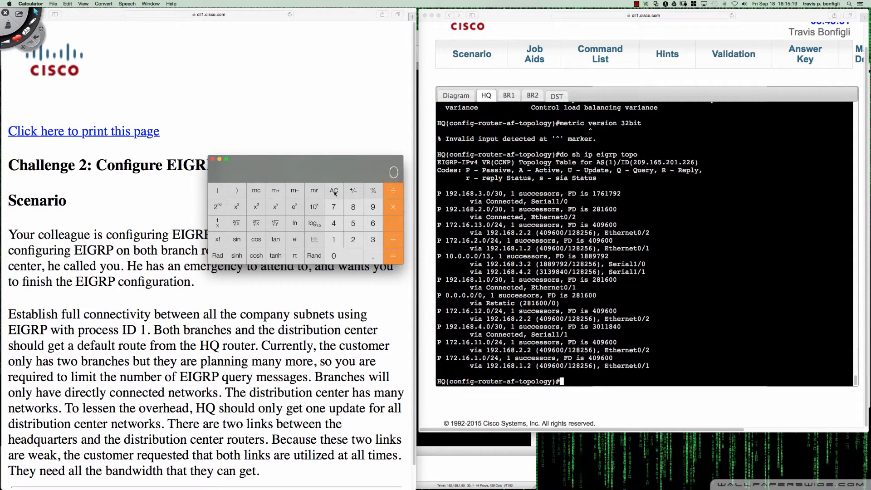
pyautogui.click(333, 192)
# Divide 313984 by 1889792 in the Calculator, then clear the result
pyautogui.click(372, 240)
pyautogui.click(340, 244)
pyautogui.click(371, 240)
pyautogui.click(368, 209)
pyautogui.click(353, 209)
pyautogui.click(337, 224)
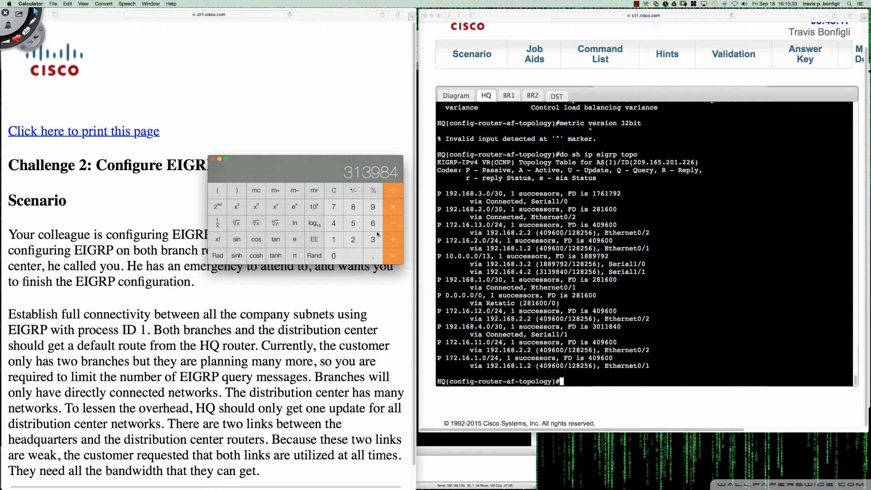
pyautogui.click(335, 240)
pyautogui.click(353, 208)
pyautogui.click(354, 207)
pyautogui.click(371, 207)
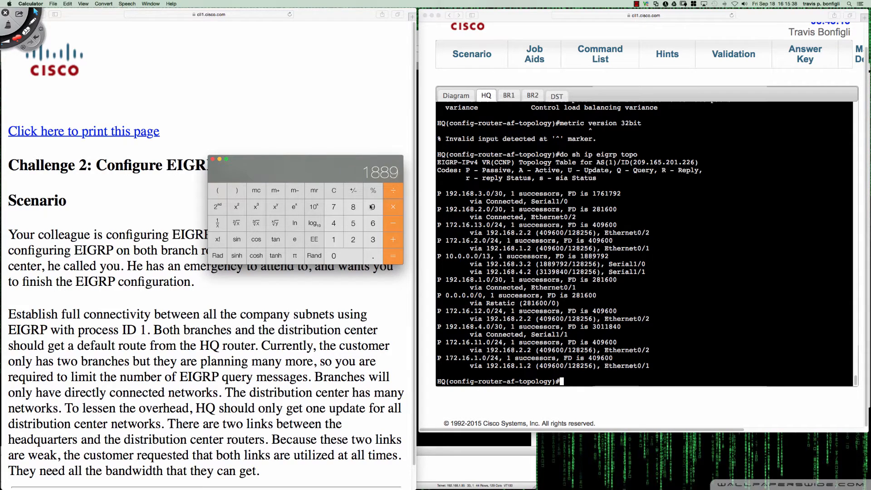
pyautogui.click(333, 207)
pyautogui.click(372, 207)
pyautogui.click(356, 241)
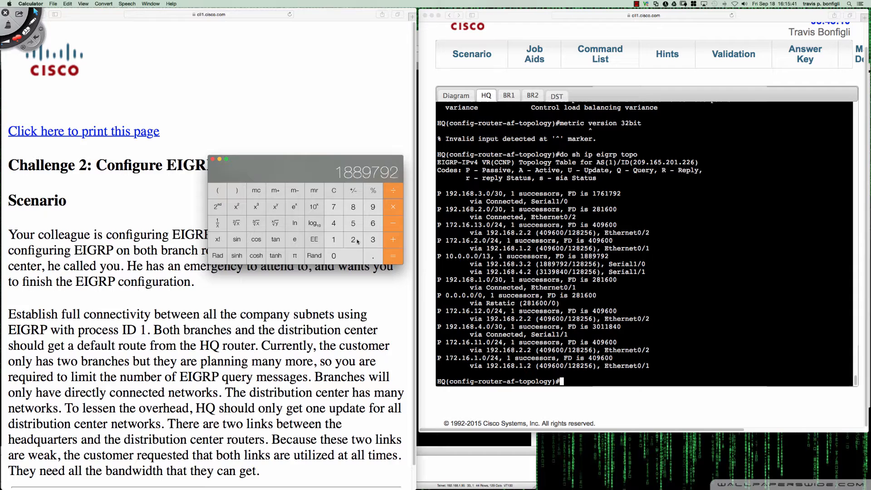
pyautogui.click(392, 256)
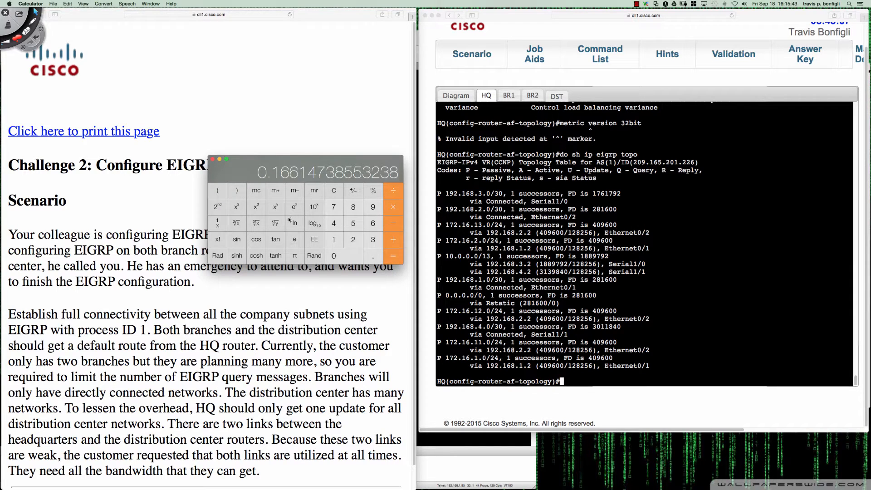
pyautogui.click(334, 190)
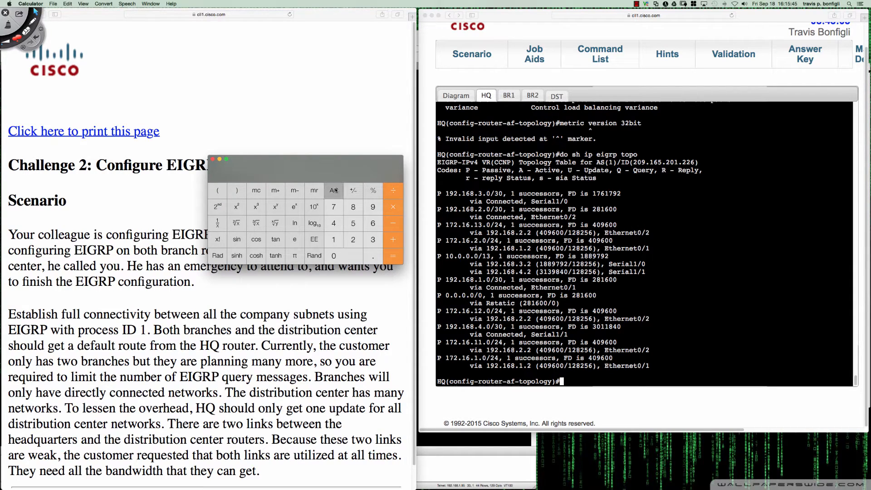
# Divide 1889792 by 3139840 in the Calculator, then clear the result
pyautogui.click(336, 237)
pyautogui.click(353, 206)
pyautogui.click(353, 207)
pyautogui.click(373, 207)
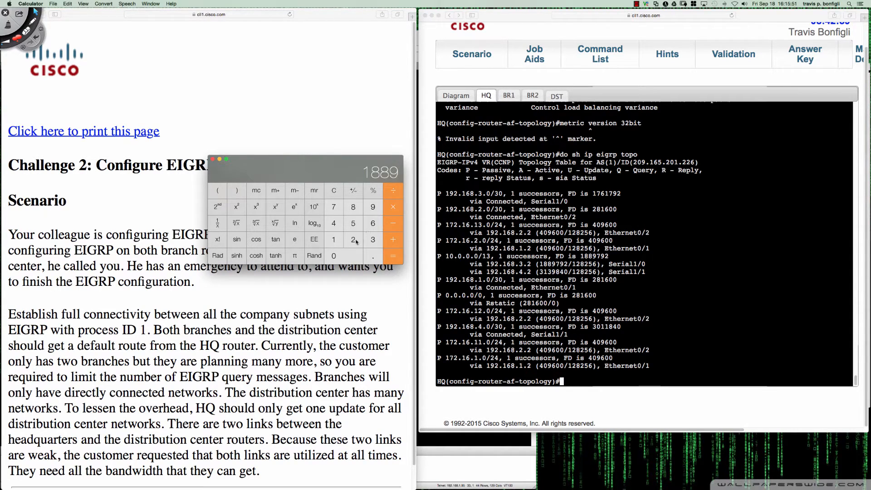
pyautogui.click(333, 207)
pyautogui.click(372, 207)
pyautogui.click(354, 240)
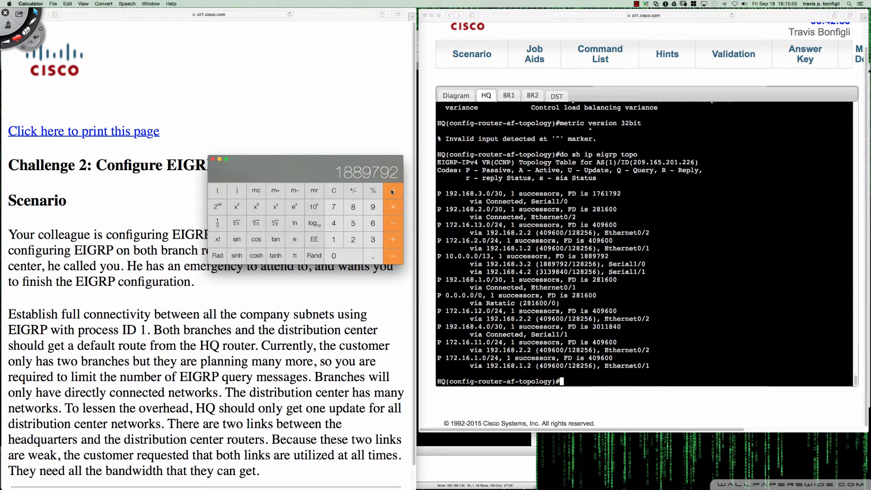
pyautogui.click(373, 239)
pyautogui.click(334, 240)
pyautogui.click(373, 239)
pyautogui.click(373, 207)
pyautogui.click(353, 207)
pyautogui.click(333, 223)
pyautogui.click(349, 256)
pyautogui.click(388, 253)
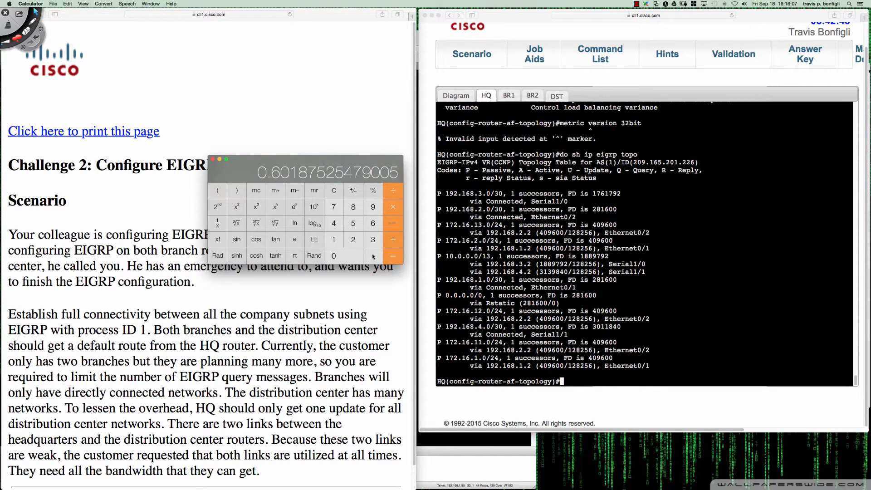
pyautogui.click(333, 192)
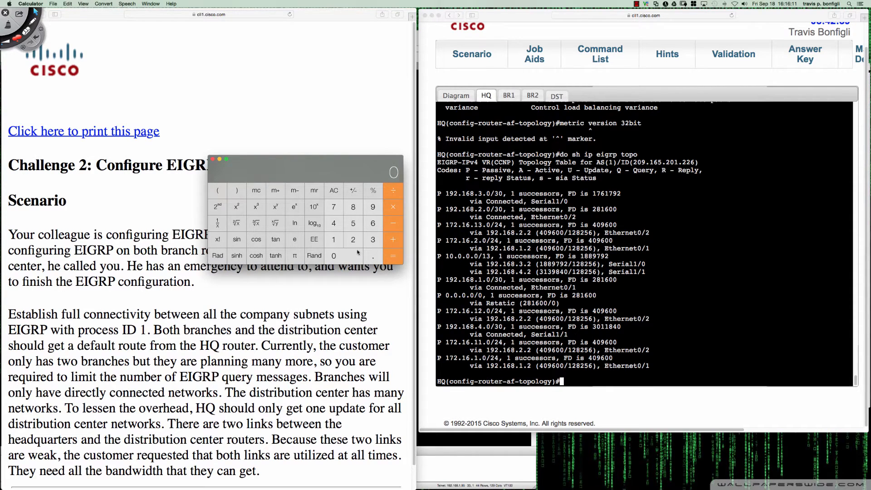
# Divide the feasible successor's metric 3139840 by the successor's metric 1889792, then close the Calculator
pyautogui.click(376, 236)
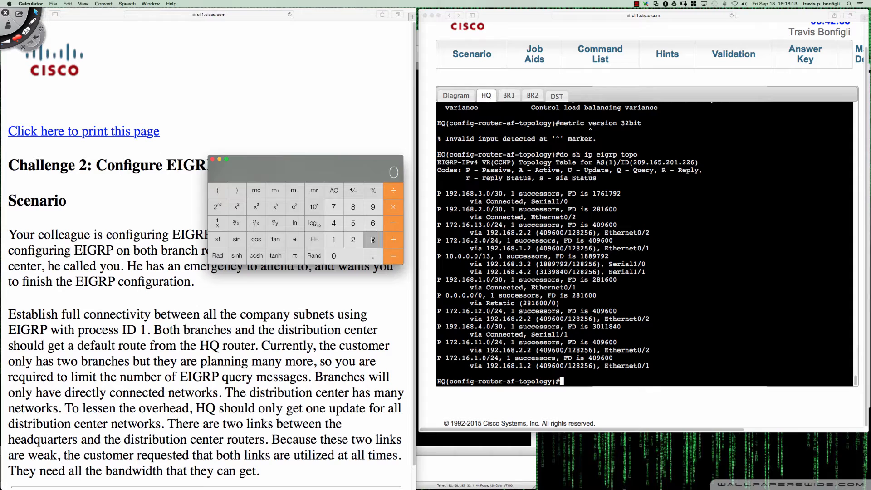
pyautogui.click(334, 240)
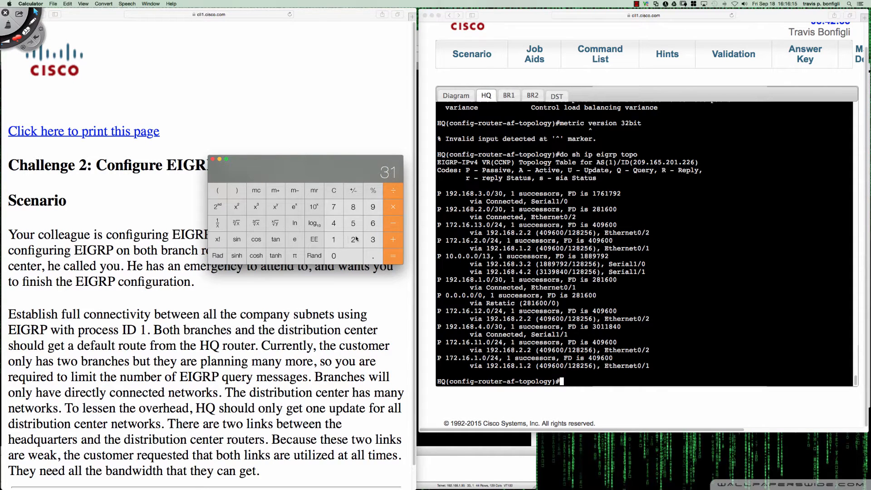
pyautogui.click(372, 239)
pyautogui.write('9840')
pyautogui.click(389, 197)
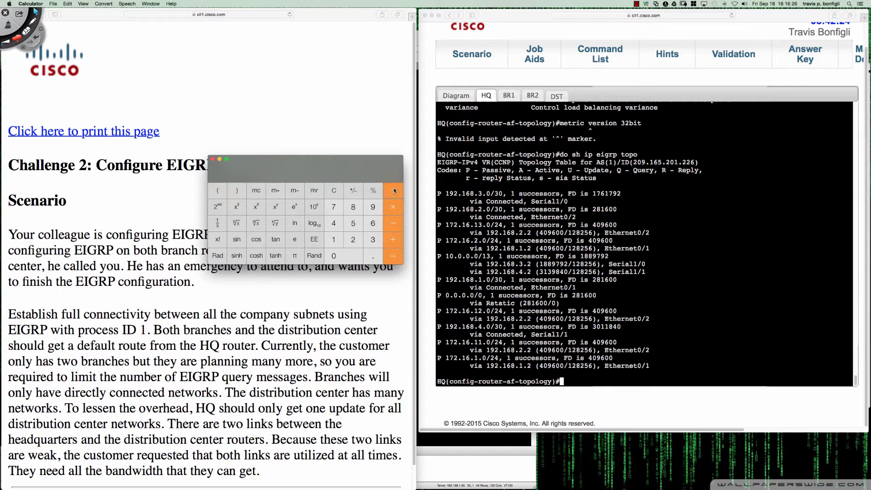
pyautogui.click(334, 240)
pyautogui.click(353, 206)
pyautogui.click(353, 206)
pyautogui.click(373, 209)
pyautogui.click(334, 207)
pyautogui.click(372, 207)
pyautogui.click(352, 240)
pyautogui.click(393, 256)
pyautogui.moveTo(283, 181); pyautogui.dragTo(284, 181)
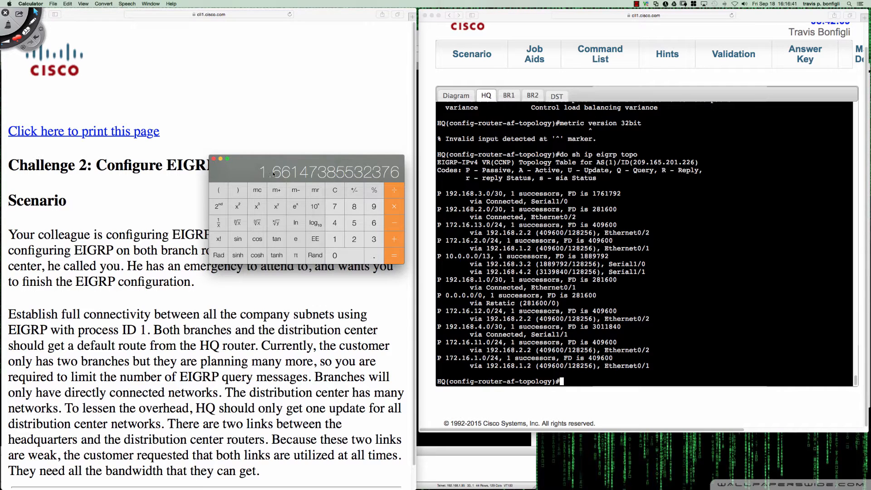
pyautogui.click(214, 159)
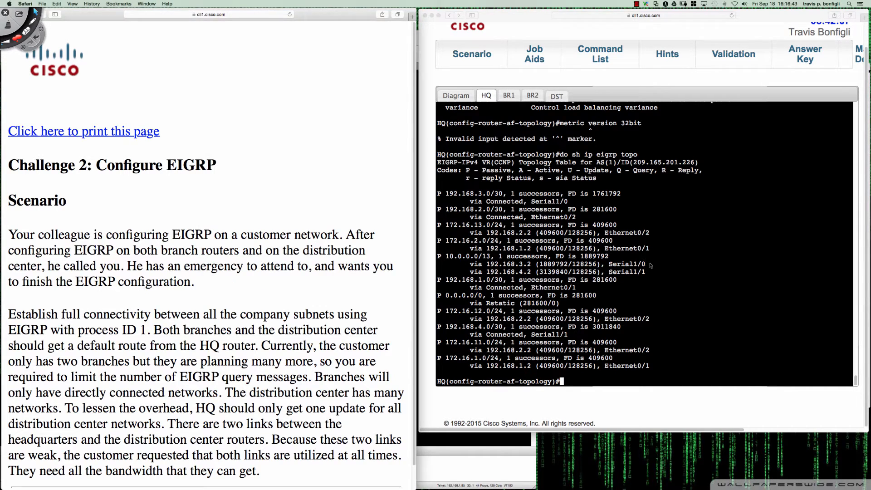
# Return to the HQ console, list the topology-mode commands and exit to address-family mode
pyautogui.click(677, 261)
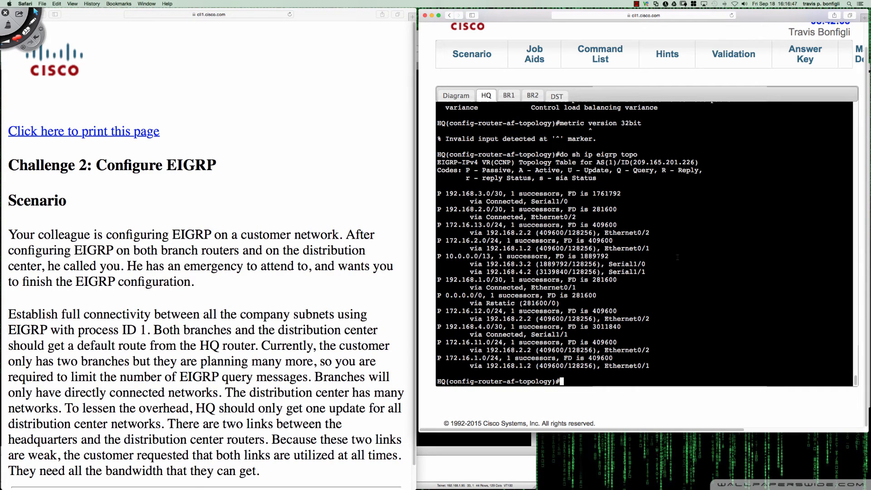
pyautogui.write('?')
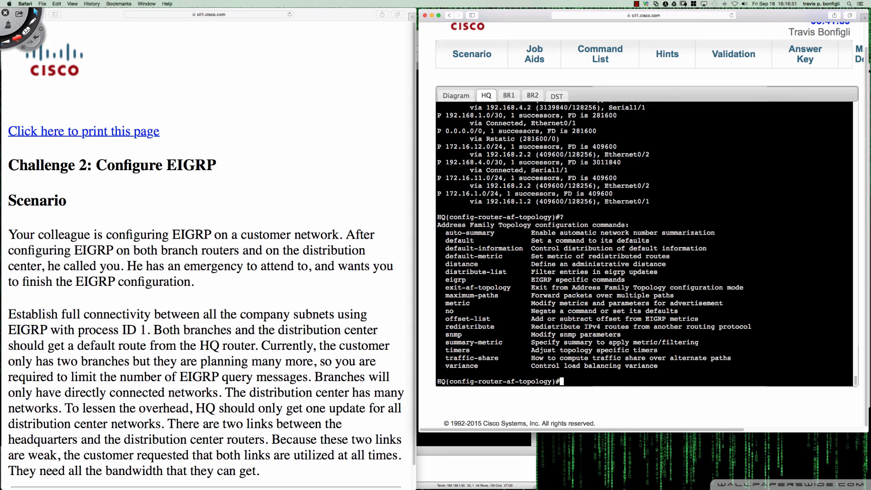
pyautogui.write('exit')
pyautogui.press('Return')
pyautogui.write('?top')
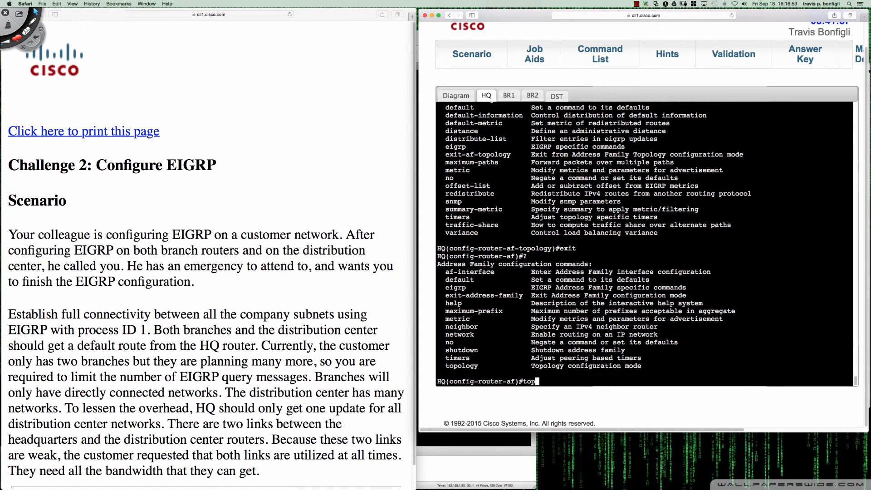
# Re-enter HQ's EIGRP topology configuration with "topology base" and list its available commands
pyautogui.press('Tab')
pyautogui.write('base')
pyautogui.press('Tab')
pyautogui.write('?')
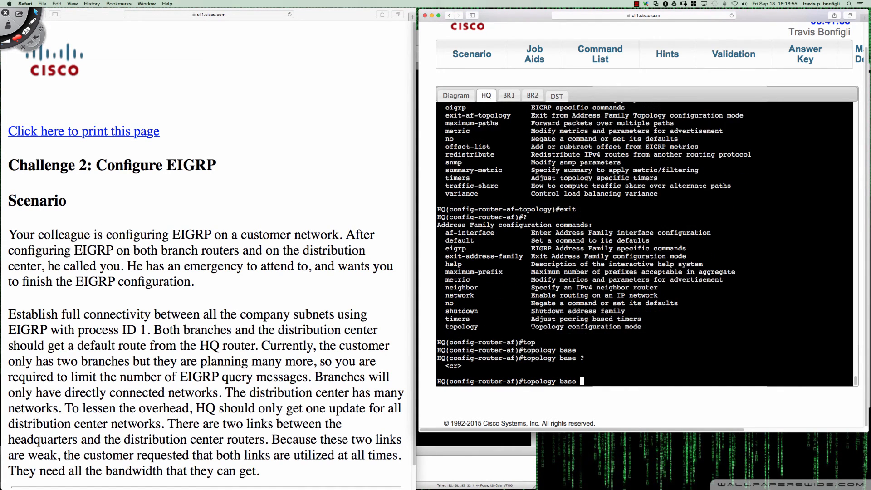
pyautogui.press('Return')
pyautogui.write('?vari')
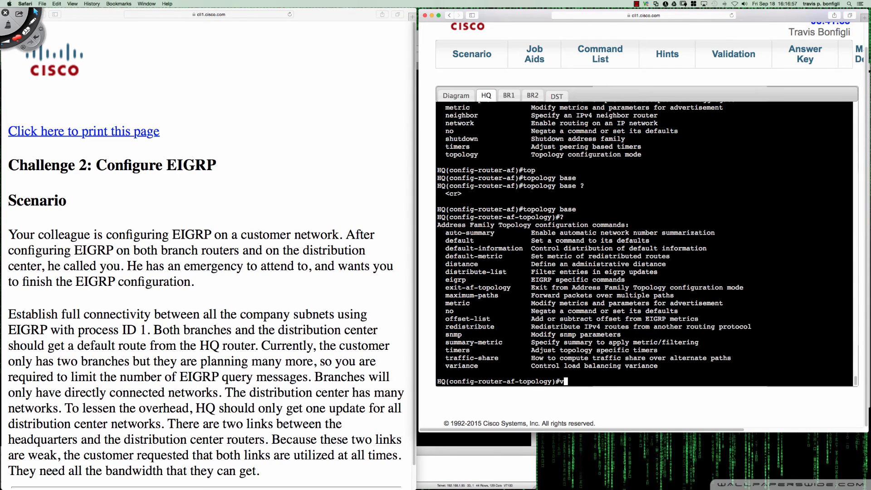
# Enable unequal-cost load balancing in HQ's EIGRP topology with "variance 2"
pyautogui.press('Tab')
pyautogui.write('2')
pyautogui.press('Return')
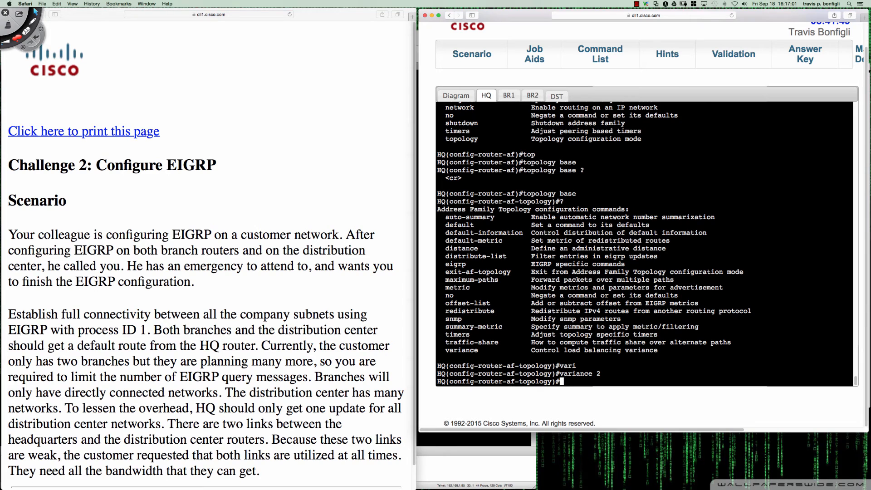
pyautogui.press('Return')
pyautogui.press('Return')
pyautogui.press('Return')
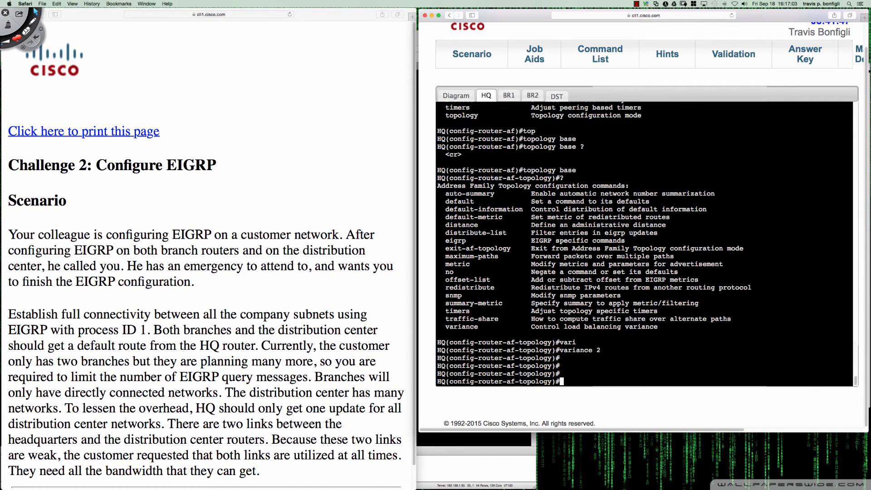
# Run "do sh ip eigrp topo" again on HQ to check the successors for 10.0.0.0/13
pyautogui.write('do sh ip eigrp topo')
pyautogui.press('Return')
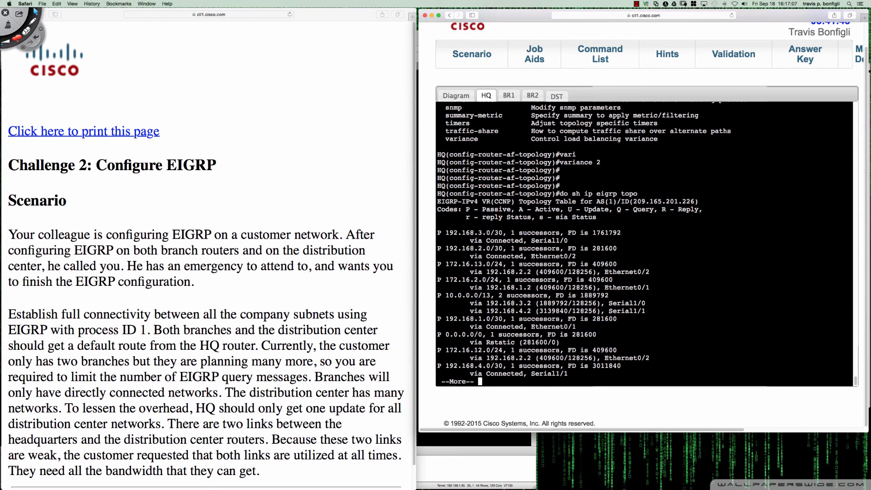
pyautogui.press('space')
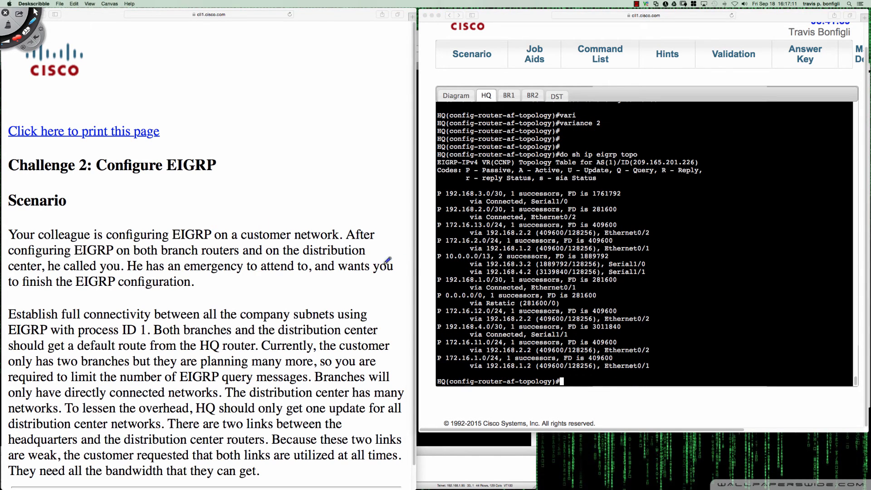
# Bracket the 10.0.0.0/13 entry in red, circle its successor count and underline the 192.168.4.2 path's metric
pyautogui.moveTo(447, 250)
pyautogui.mouseDown()
pyautogui.moveTo(432, 250)
pyautogui.moveTo(437, 275)
pyautogui.mouseUp()
pyautogui.moveTo(637, 255)
pyautogui.mouseDown()
pyautogui.moveTo(654, 255)
pyautogui.moveTo(656, 278)
pyautogui.moveTo(646, 280)
pyautogui.mouseUp()
pyautogui.moveTo(499, 253)
pyautogui.mouseDown()
pyautogui.moveTo(493, 257)
pyautogui.moveTo(549, 254)
pyautogui.moveTo(528, 252)
pyautogui.mouseUp()
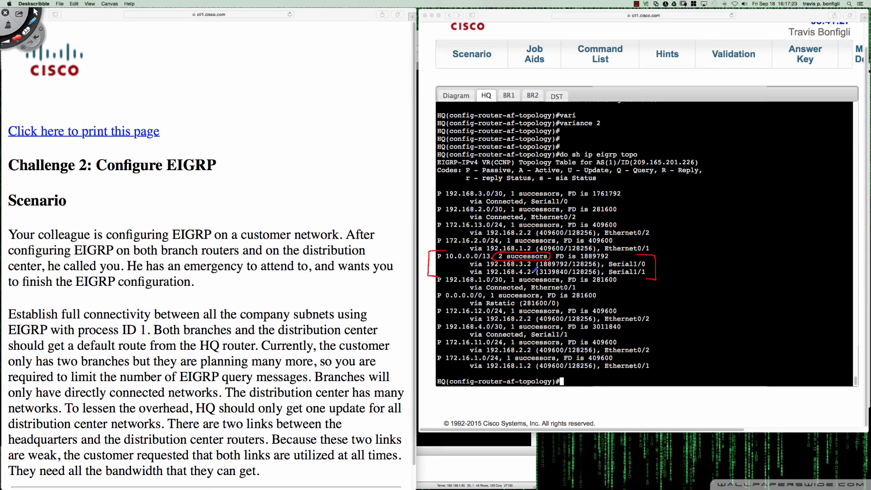
pyautogui.moveTo(539, 273); pyautogui.dragTo(568, 269)
# Handwrite the rule "CD-FS < CD-S × Variance" beside the topology table and box it
pyautogui.moveTo(664, 292)
pyautogui.mouseDown()
pyautogui.moveTo(663, 300)
pyautogui.moveTo(683, 294)
pyautogui.moveTo(687, 302)
pyautogui.moveTo(696, 287)
pyautogui.mouseUp()
pyautogui.moveTo(688, 296)
pyautogui.mouseDown()
pyautogui.moveTo(795, 290)
pyautogui.moveTo(784, 291)
pyautogui.moveTo(816, 272)
pyautogui.moveTo(819, 286)
pyautogui.moveTo(859, 290)
pyautogui.mouseUp()
pyautogui.moveTo(665, 309)
pyautogui.mouseDown()
pyautogui.moveTo(864, 295)
pyautogui.moveTo(830, 263)
pyautogui.moveTo(676, 264)
pyautogui.moveTo(650, 294)
pyautogui.moveTo(662, 306)
pyautogui.mouseUp()
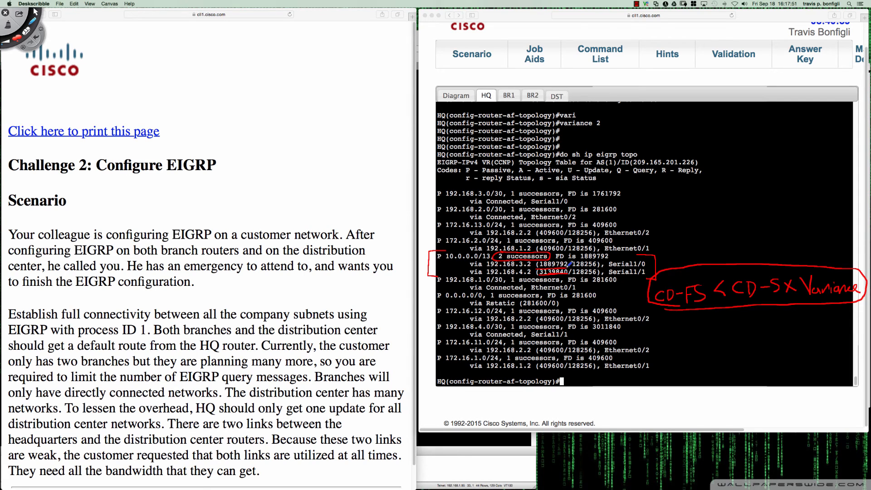
# Underline the 192.168.3.2 path's metric, then clear all annotations and return to the HQ console
pyautogui.moveTo(552, 267); pyautogui.dragTo(568, 267)
pyautogui.press('Delete')
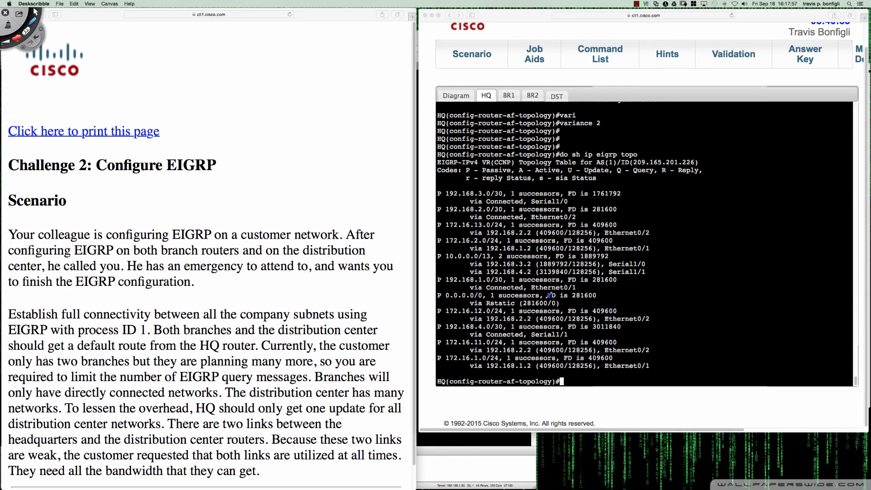
pyautogui.press('Escape')
pyautogui.click(714, 298)
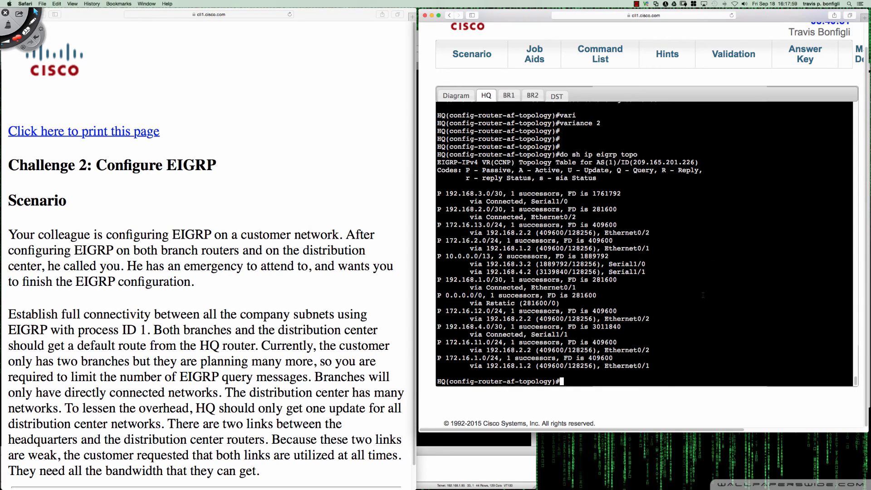
# Run "do sh ip route eigrp" on HQ to check which paths are installed for 10.0.0.0/13
pyautogui.write('do sh ip route eigrp')
pyautogui.press('Return')
pyautogui.press('Return')
pyautogui.press('Return')
pyautogui.press('Return')
pyautogui.press('Return')
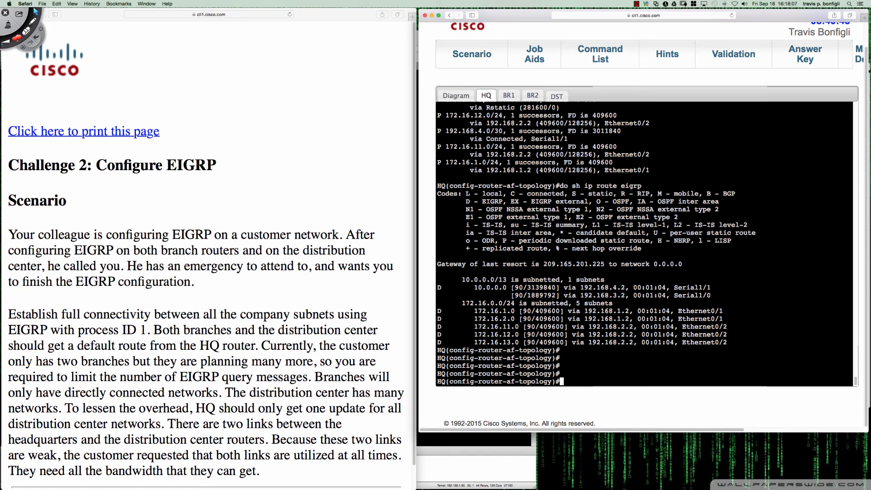
# Box the two 10.0.0.0 routes in red and mark their metrics, clear all annotations and return to the HQ console
pyautogui.click(33, 21)
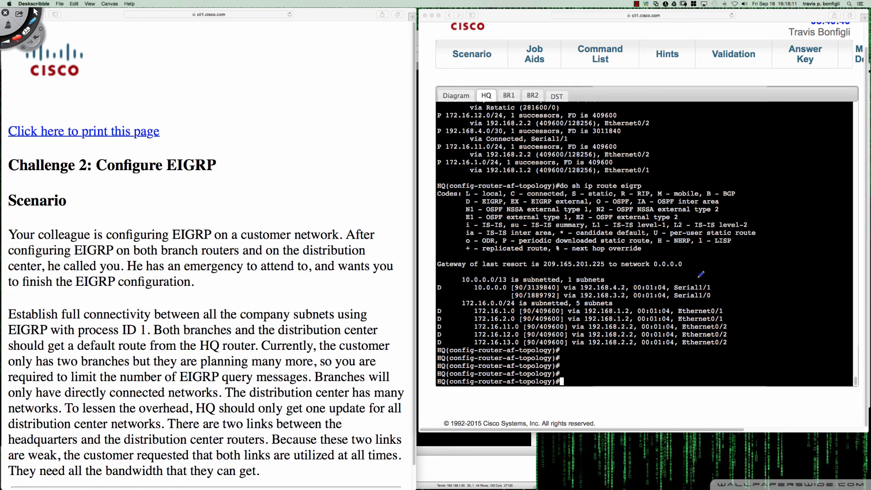
pyautogui.moveTo(699, 278)
pyautogui.mouseDown()
pyautogui.moveTo(718, 298)
pyautogui.moveTo(435, 300)
pyautogui.moveTo(447, 279)
pyautogui.moveTo(531, 280)
pyautogui.mouseUp()
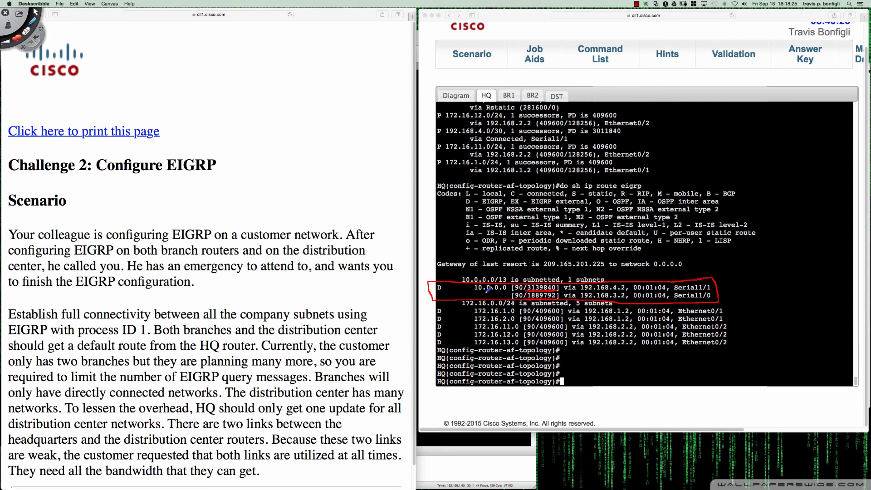
pyautogui.moveTo(474, 298); pyautogui.dragTo(505, 294)
pyautogui.moveTo(470, 295); pyautogui.dragTo(465, 300)
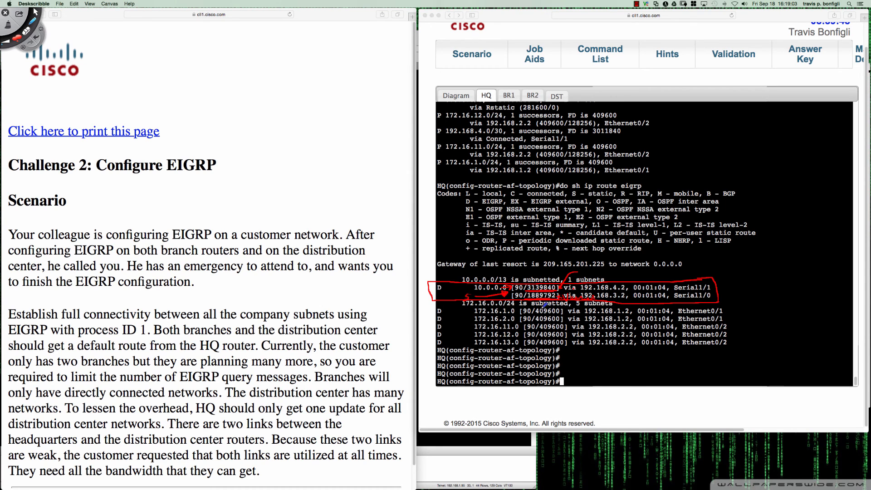
pyautogui.press('Delete')
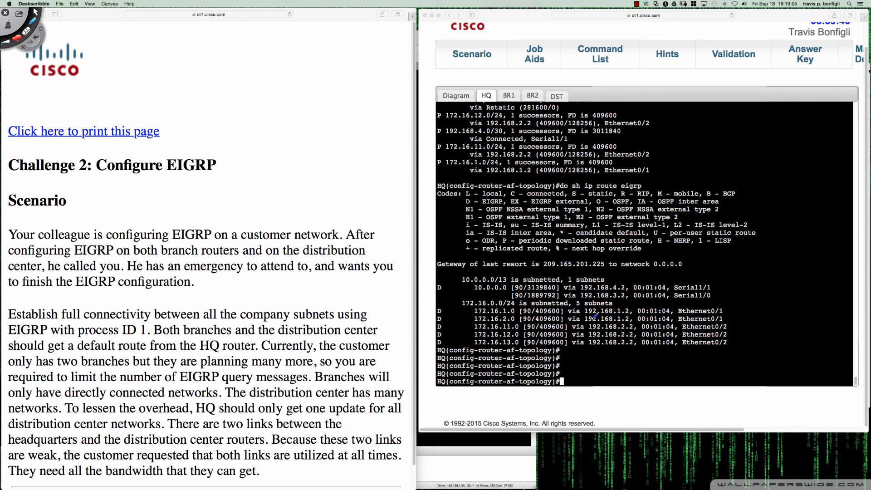
pyautogui.press('Escape')
pyautogui.click(742, 329)
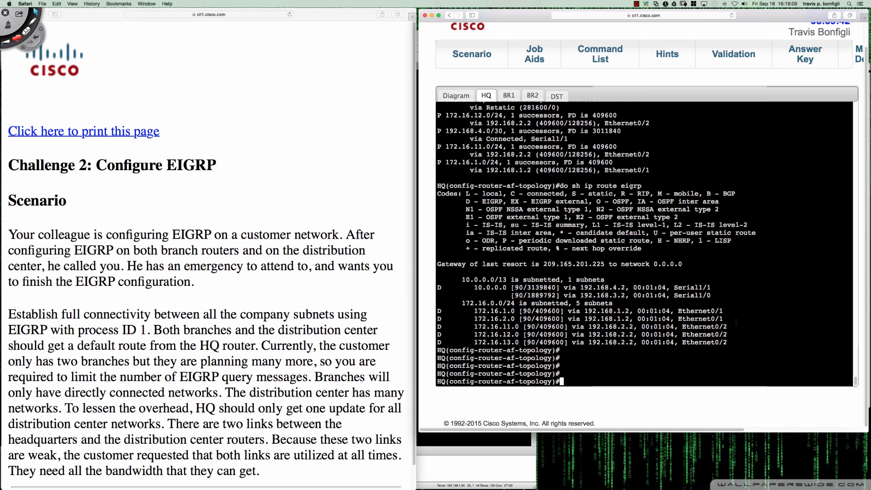
# Exit HQ's EIGRP topology configuration to privileged EXEC mode with "end"
pyautogui.write('end')
pyautogui.press('Return')
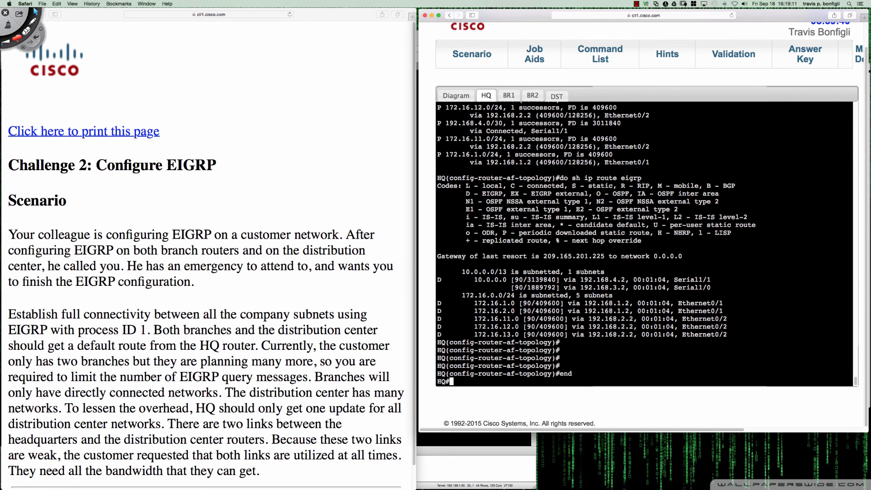
pyautogui.press('Return')
pyautogui.press('Return')
pyautogui.press('Return')
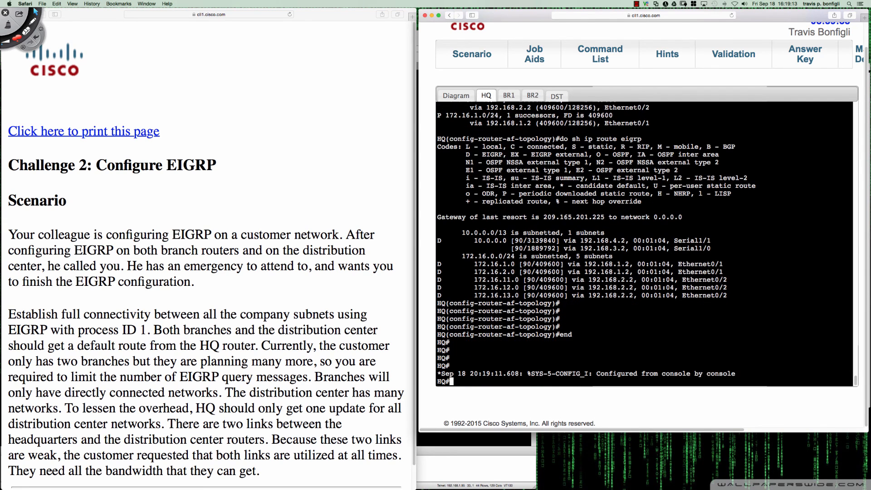
pyautogui.press('Return')
pyautogui.press('Return')
pyautogui.press('Return')
pyautogui.press('Return')
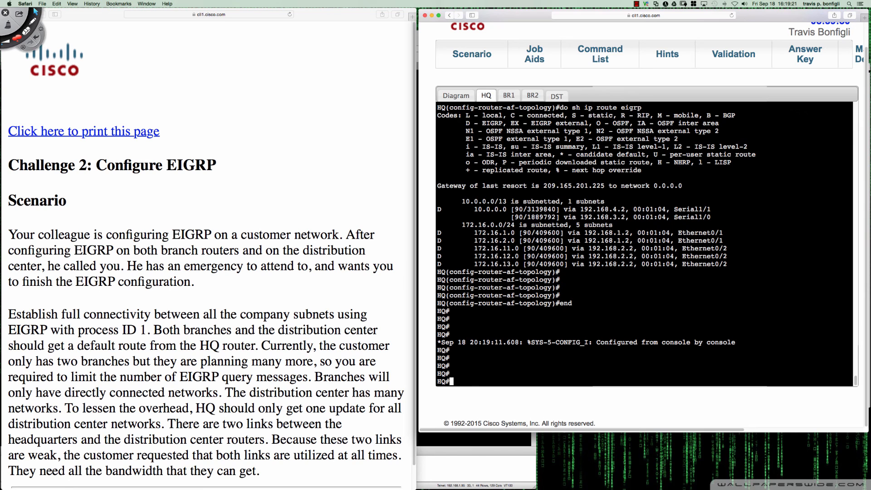
# Run "sh ip eigrp topo" on HQ and compare the metrics of the two 10.0.0.0/13 paths
pyautogui.write('sh ip eigrp topo')
pyautogui.press('Return')
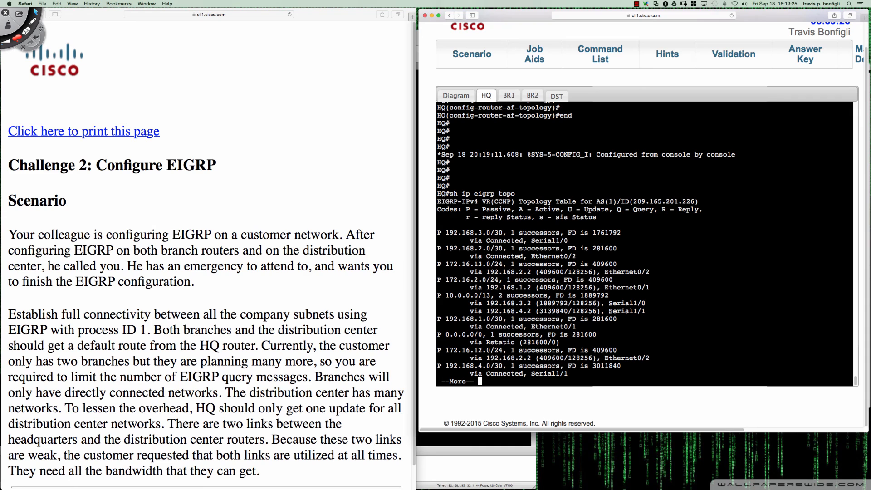
pyautogui.moveTo(539, 303); pyautogui.dragTo(567, 303)
pyautogui.moveTo(540, 311); pyautogui.dragTo(568, 310)
pyautogui.click(663, 304)
pyautogui.click(636, 5)
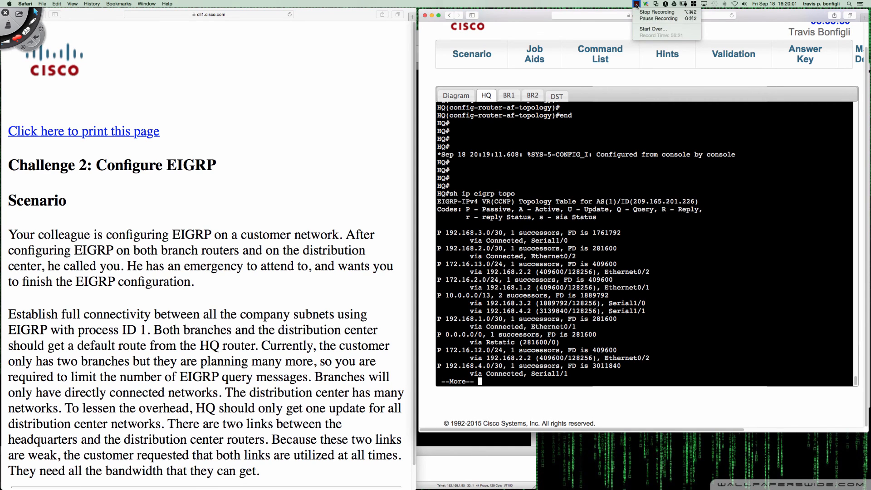